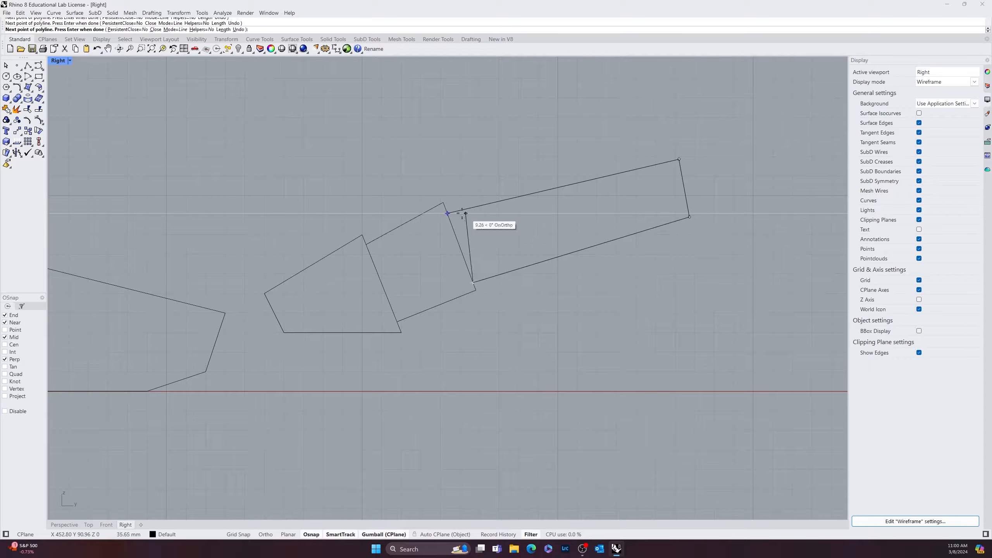
Close the long four-sided segment's polyline at its start point and select the segment outlines to check which are still open.
{"action": "left_click", "coordinate": [449, 215]}
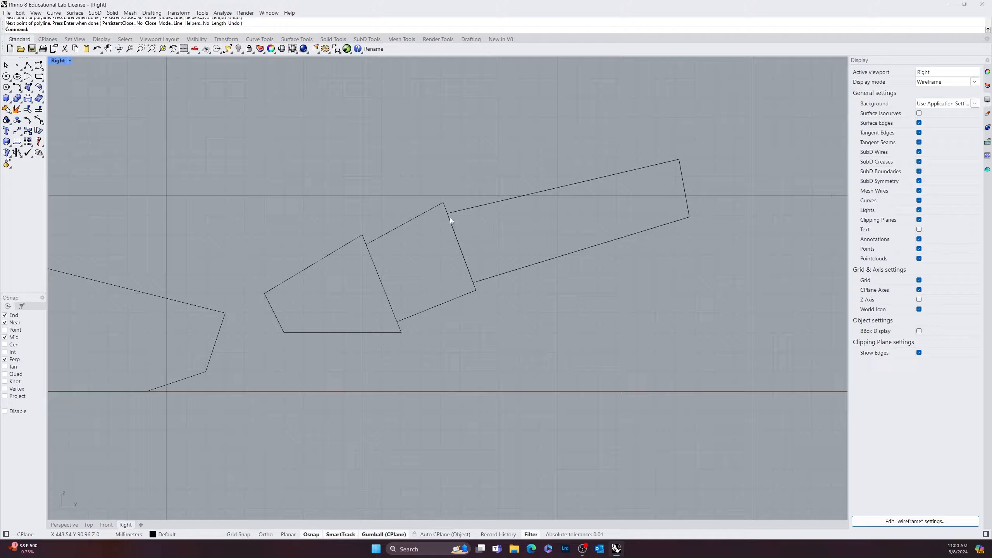
{"action": "left_click", "coordinate": [556, 191]}
{"action": "left_click", "coordinate": [449, 299]}
{"action": "left_click", "coordinate": [410, 315]}
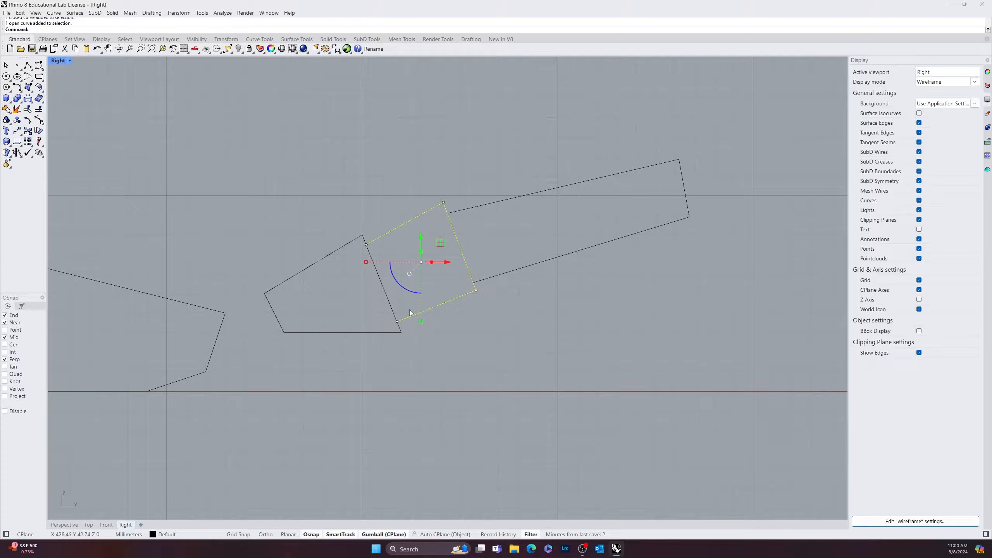
{"action": "left_click", "coordinate": [348, 335]}
{"action": "left_click", "coordinate": [436, 308]}
Draw a line across the open side of the middle segment and join it with the outline into one closed curve.
{"action": "key", "text": "Return"}
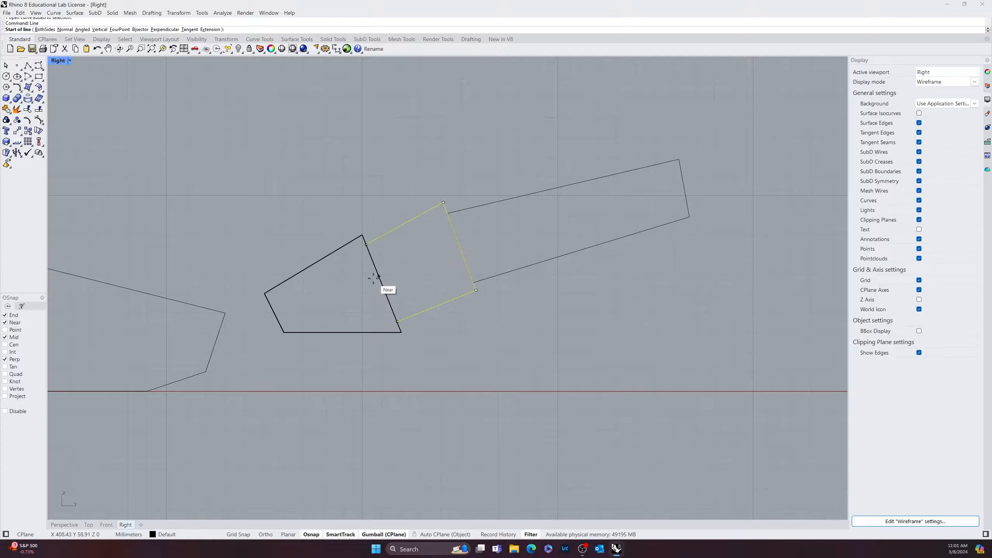
{"action": "left_click", "coordinate": [367, 244]}
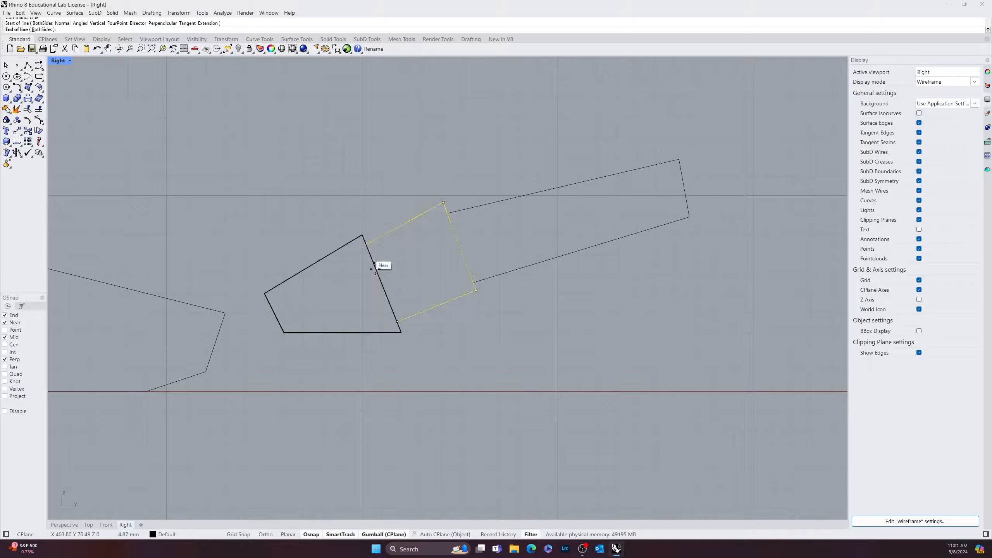
{"action": "left_click", "coordinate": [408, 327]}
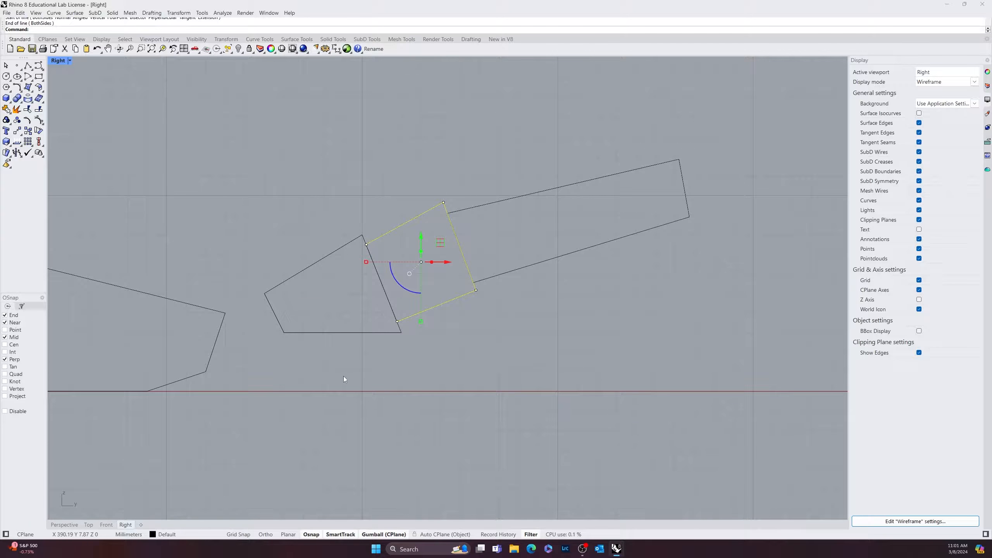
{"action": "key", "text": "Escape"}
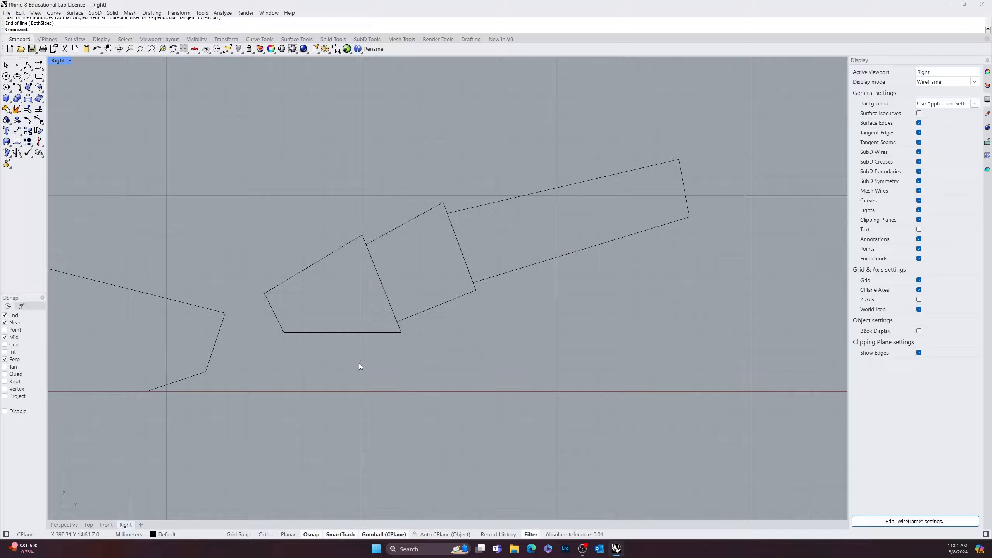
{"action": "left_click_drag", "start_coordinate": [359, 363], "coordinate": [511, 186]}
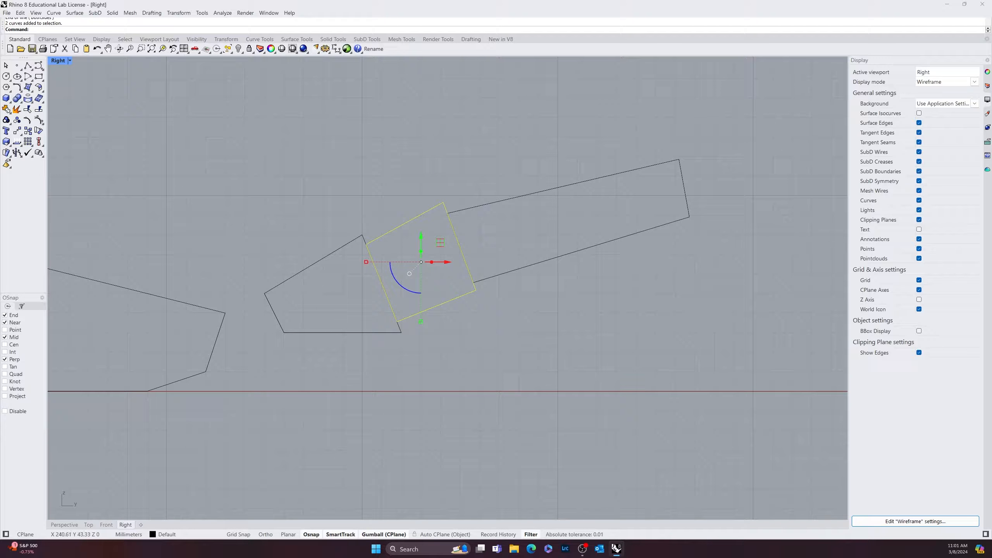
{"action": "left_click", "coordinate": [6, 110]}
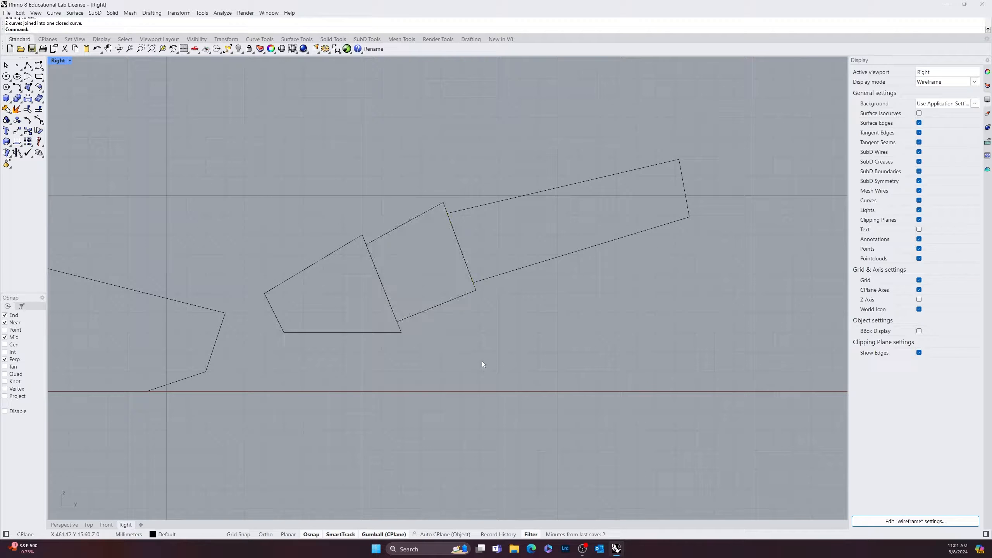
Draw a closed triangular polyline about 214 mm long, tapering down from the long segment's outer end edge to a tip.
{"action": "right_click_drag", "start_coordinate": [512, 366], "coordinate": [305, 386]}
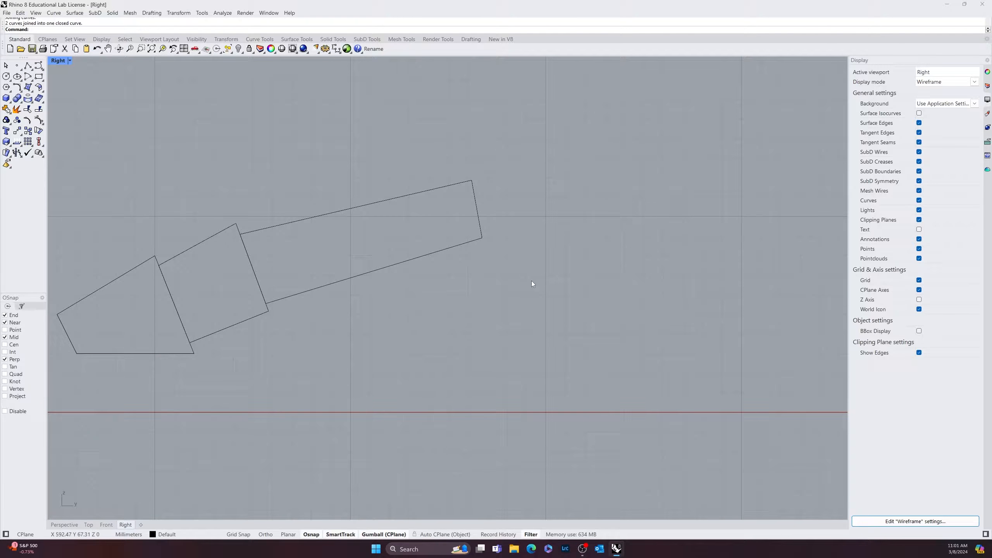
{"action": "key", "text": "Return"}
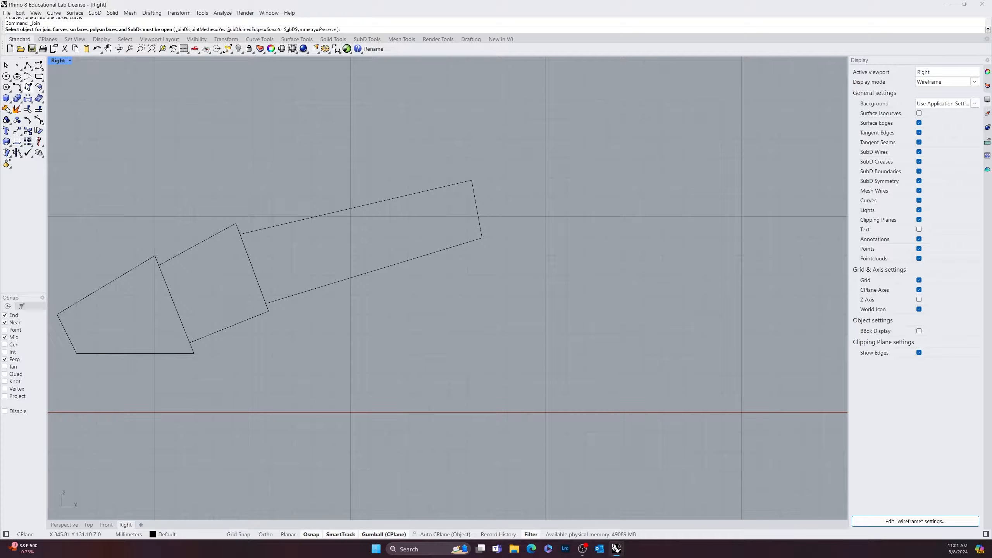
{"action": "left_click", "coordinate": [28, 66]}
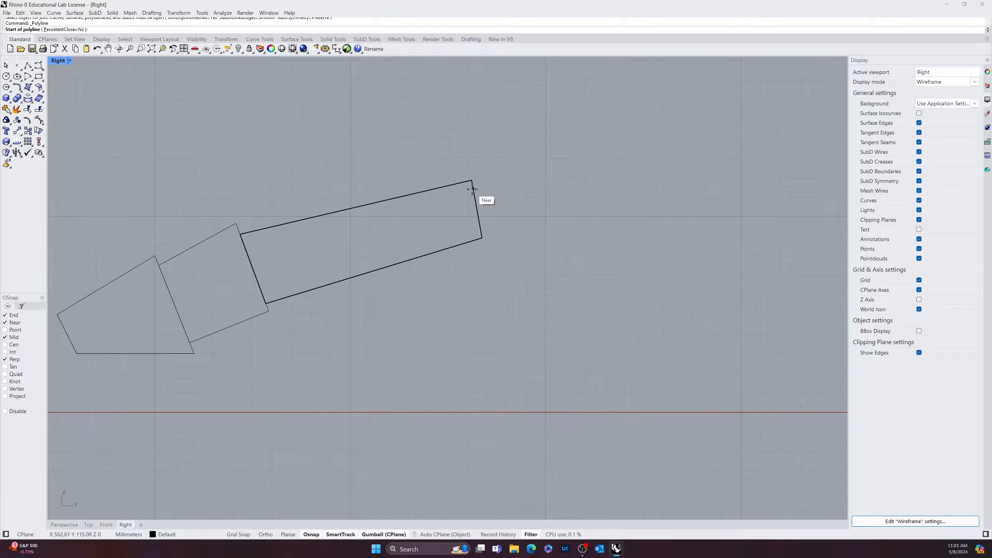
{"action": "left_click", "coordinate": [473, 190]}
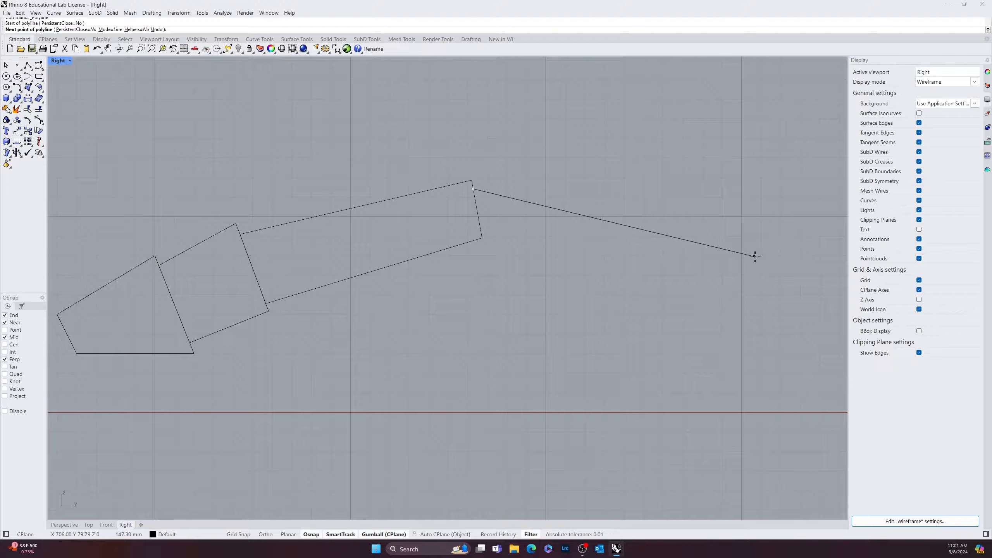
{"action": "right_click_drag", "start_coordinate": [777, 277], "coordinate": [671, 262]}
{"action": "scroll", "coordinate": [566, 252], "scroll_direction": "down", "scroll_amount": 6}
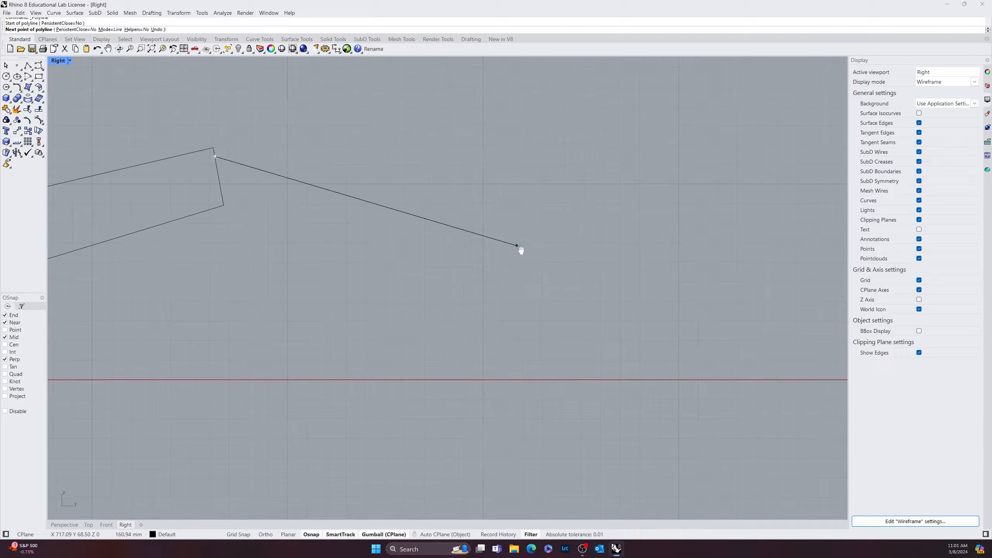
{"action": "left_click", "coordinate": [586, 266]}
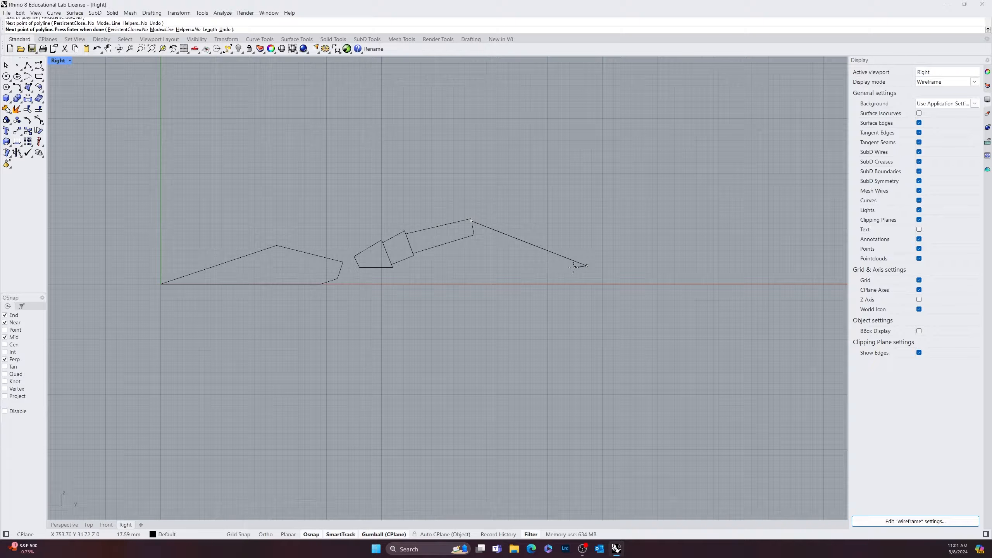
{"action": "scroll", "coordinate": [479, 236], "scroll_direction": "up", "scroll_amount": 4}
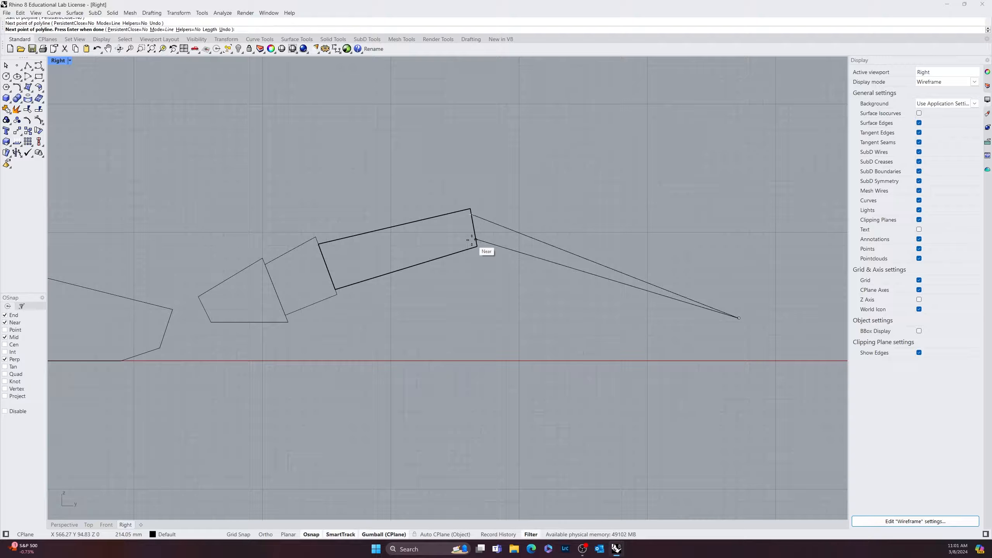
{"action": "left_click", "coordinate": [472, 240]}
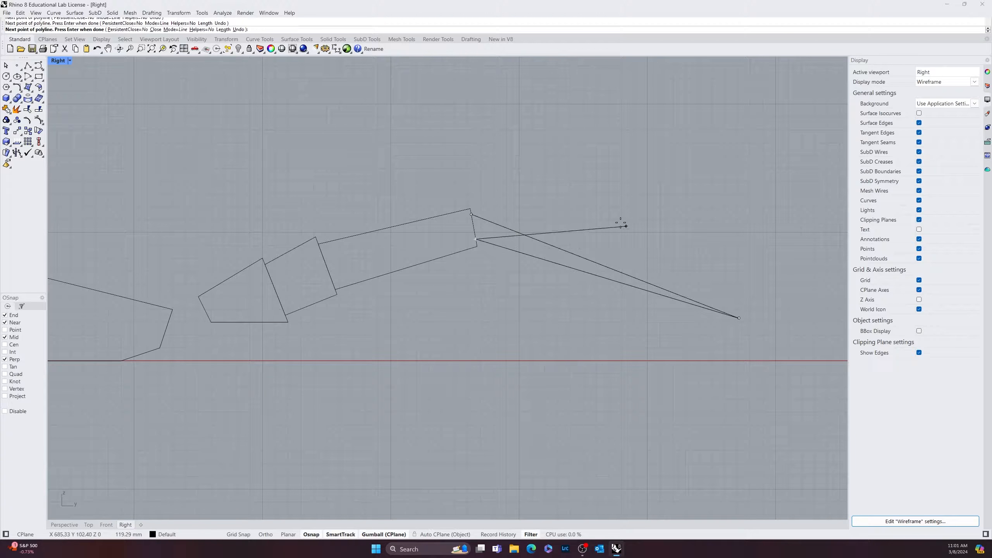
{"action": "left_click", "coordinate": [471, 215]}
Select the large profile and the small segment beside it to check whether they are closed curves.
{"action": "scroll", "coordinate": [641, 289], "scroll_direction": "down", "scroll_amount": 4}
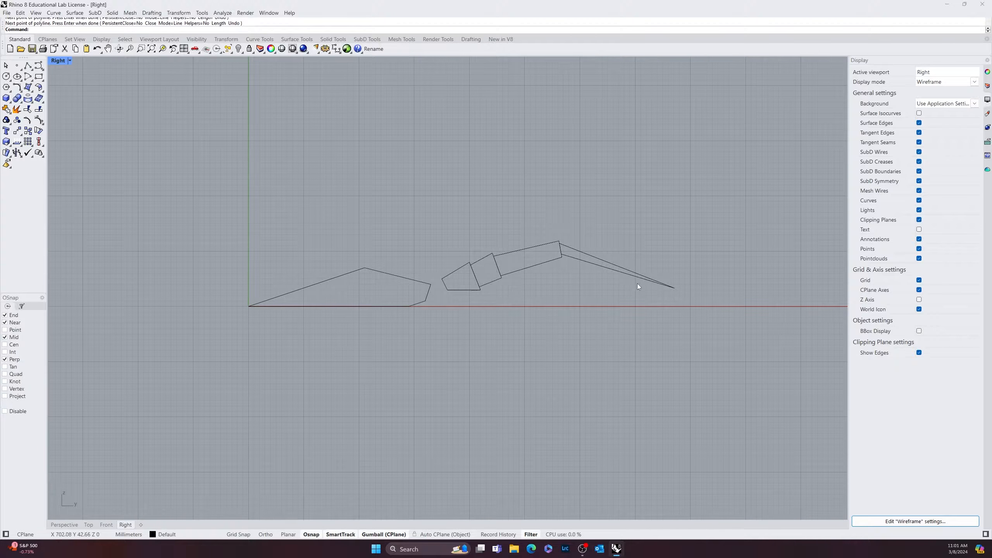
{"action": "right_click_drag", "start_coordinate": [638, 286], "coordinate": [612, 323]}
{"action": "left_click", "coordinate": [358, 309]}
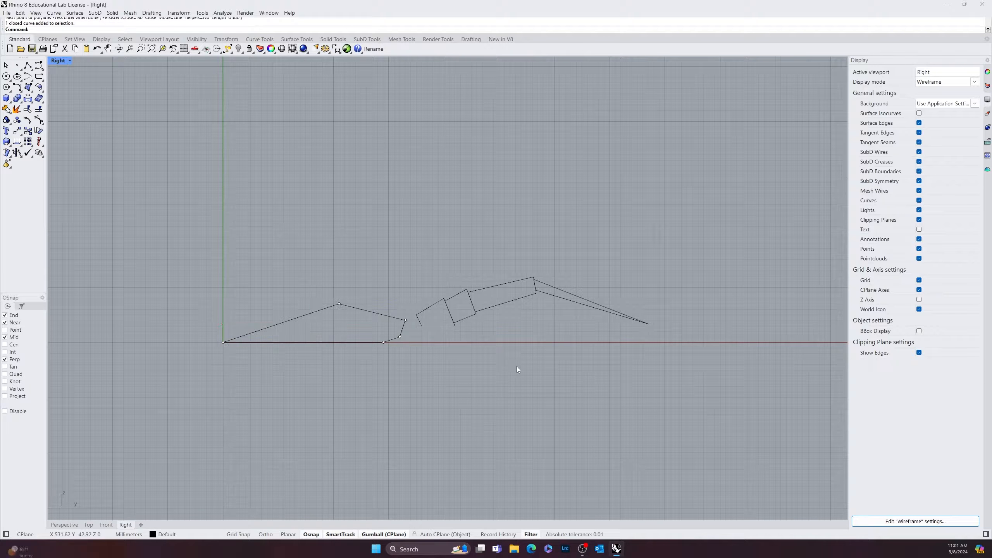
{"action": "left_click", "coordinate": [449, 326]}
{"action": "key", "text": "Escape"}
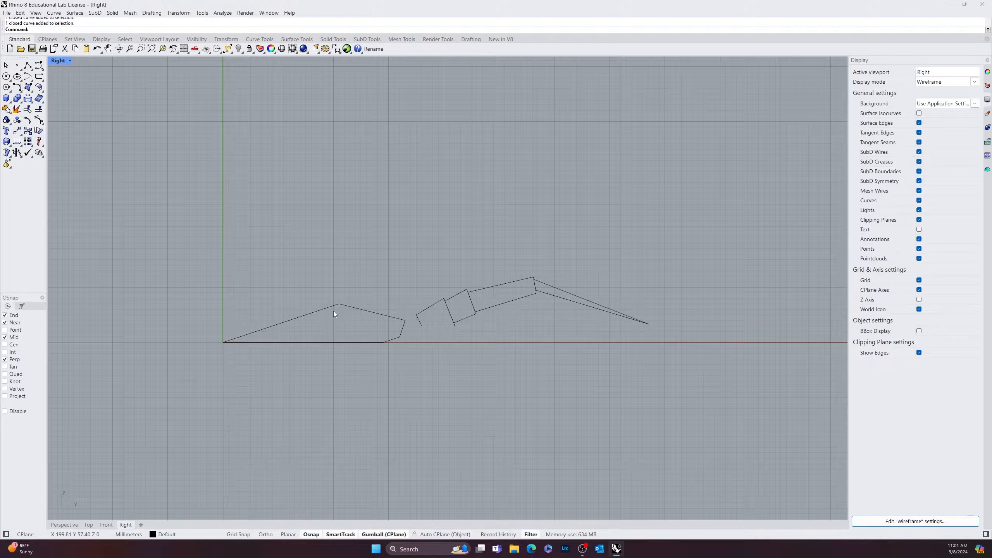
Extrude the large closed profile a short distance along the X axis into a thin solid plate in the Perspective view.
{"action": "left_click", "coordinate": [64, 524]}
{"action": "mouse_move", "coordinate": [358, 411]}
{"action": "right_mouse_down"}
{"action": "mouse_move", "coordinate": [490, 299]}
{"action": "mouse_move", "coordinate": [465, 292]}
{"action": "mouse_move", "coordinate": [398, 305]}
{"action": "mouse_move", "coordinate": [440, 307]}
{"action": "right_mouse_up"}
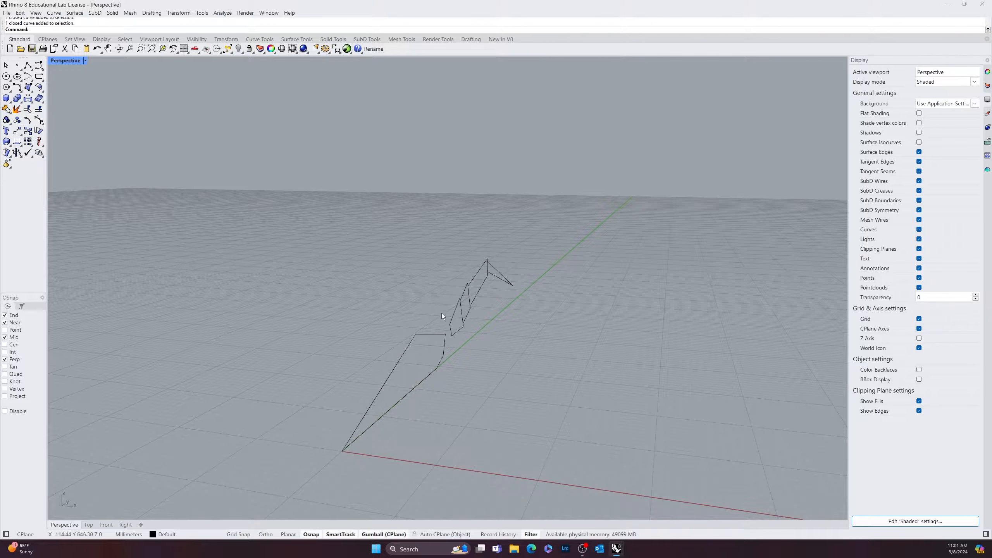
{"action": "left_click", "coordinate": [400, 364]}
{"action": "right_click_drag", "start_coordinate": [522, 397], "coordinate": [475, 396]}
{"action": "scroll", "coordinate": [490, 386], "scroll_direction": "up", "scroll_amount": 6}
{"action": "key", "text": "Escape"}
{"action": "left_click", "coordinate": [377, 379]}
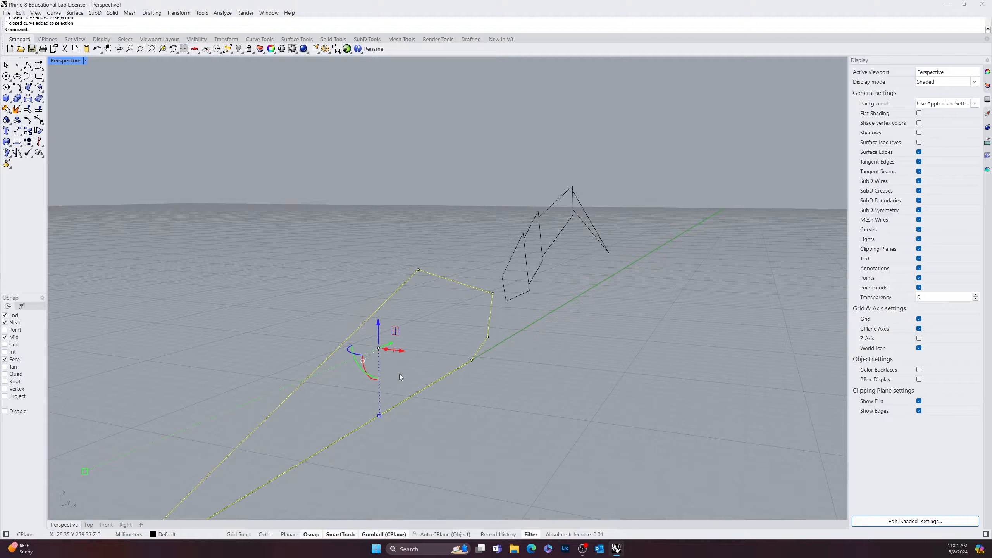
{"action": "right_click_drag", "start_coordinate": [399, 374], "coordinate": [367, 366]}
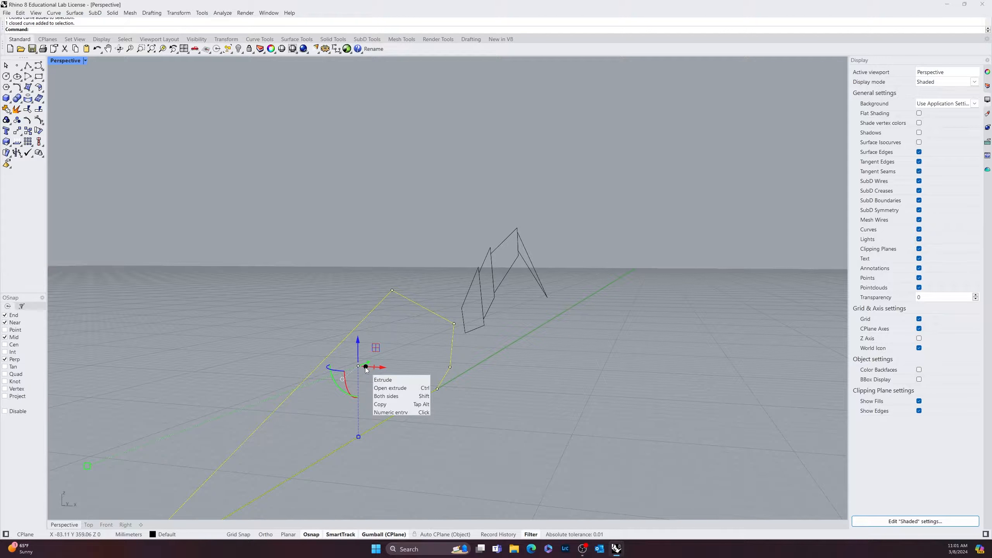
{"action": "left_click_drag", "start_coordinate": [365, 368], "coordinate": [423, 401]}
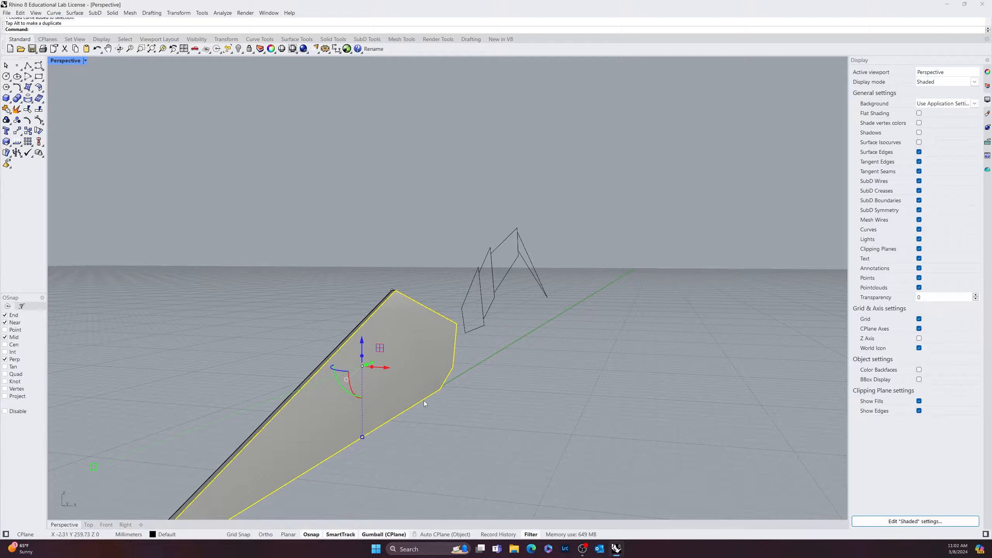
Examine the extruded plate edge-on for its thickness and its position relative to the Y axis.
{"action": "mouse_move", "coordinate": [423, 401]}
{"action": "right_mouse_down"}
{"action": "mouse_move", "coordinate": [535, 420]}
{"action": "mouse_move", "coordinate": [474, 437]}
{"action": "mouse_move", "coordinate": [446, 432]}
{"action": "mouse_move", "coordinate": [423, 371]}
{"action": "mouse_move", "coordinate": [433, 388]}
{"action": "right_mouse_up"}
{"action": "left_click", "coordinate": [428, 362]}
{"action": "left_click", "coordinate": [553, 380]}
{"action": "right_click_drag", "start_coordinate": [553, 380], "coordinate": [563, 368]}
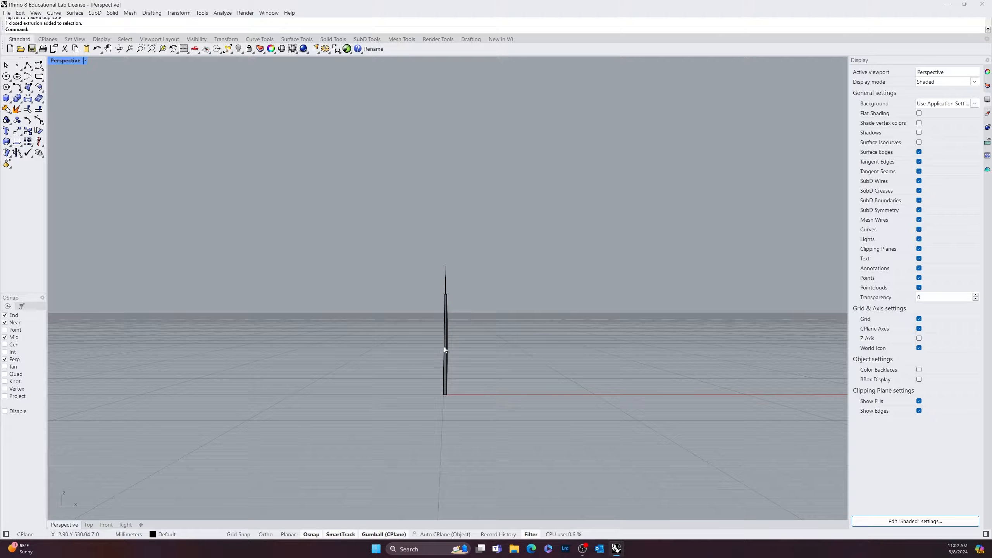
{"action": "right_click_drag", "start_coordinate": [444, 347], "coordinate": [445, 366]}
{"action": "left_click", "coordinate": [446, 368]}
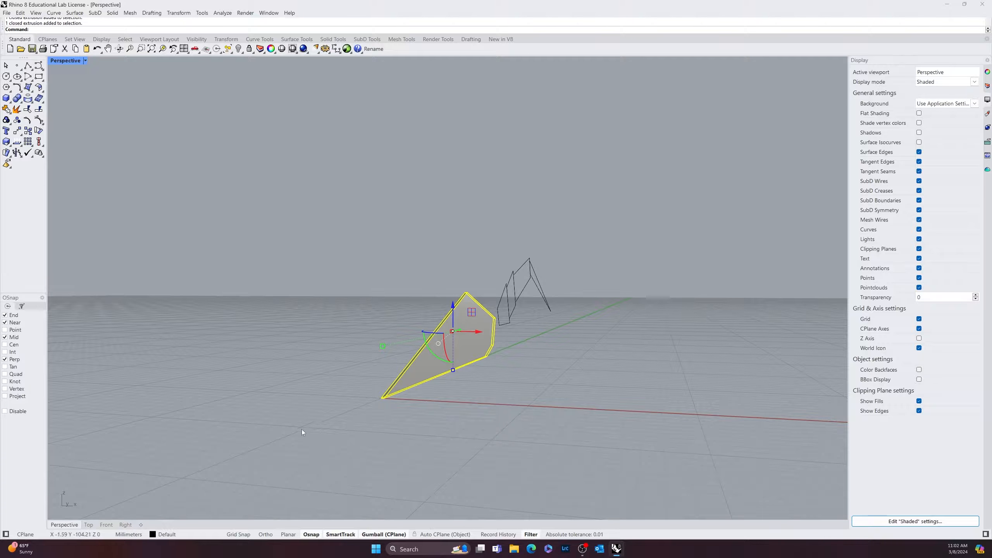
{"action": "right_click_drag", "start_coordinate": [301, 429], "coordinate": [434, 446]}
{"action": "key", "text": "Escape"}
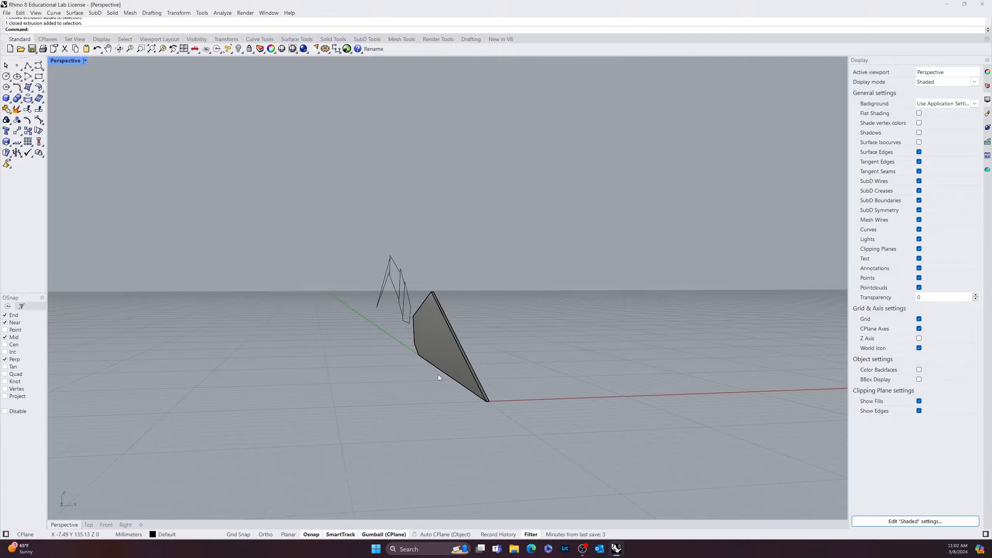
{"action": "right_click_drag", "start_coordinate": [438, 375], "coordinate": [463, 324]}
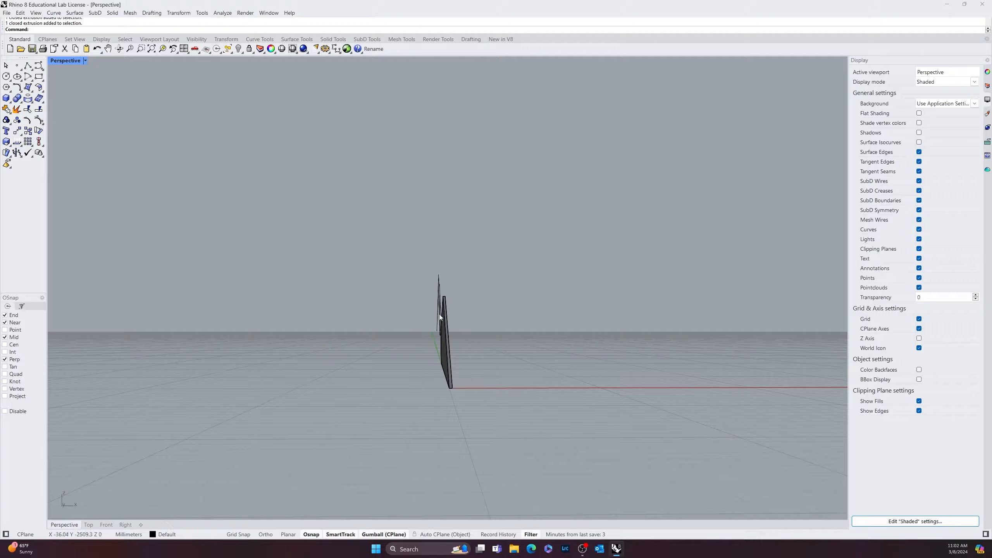
{"action": "mouse_move", "coordinate": [452, 386]}
{"action": "right_mouse_down"}
{"action": "mouse_move", "coordinate": [448, 399]}
{"action": "mouse_move", "coordinate": [453, 381]}
{"action": "right_mouse_up"}
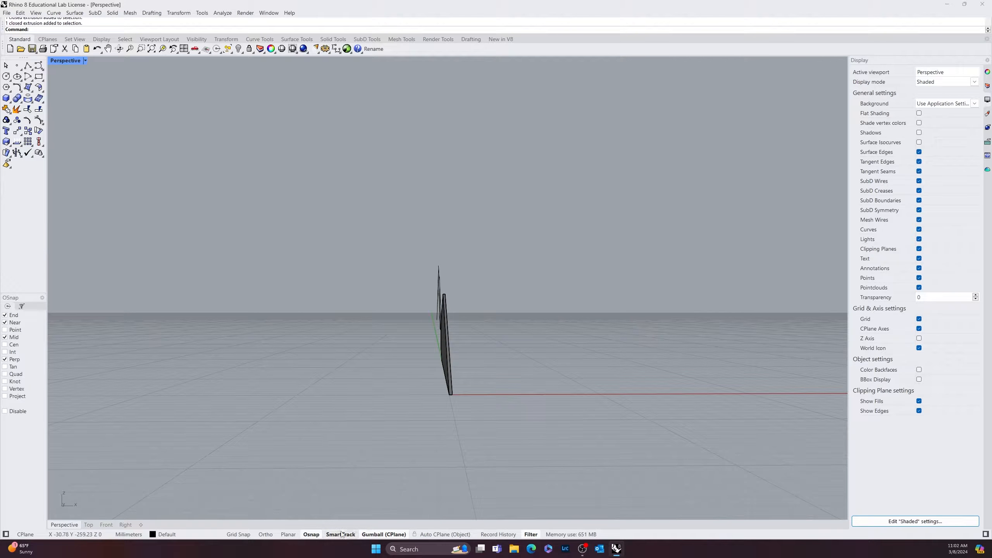
Move the extruded plate in the Front view from the midpoint of its base edge to the origin (0).
{"action": "left_click", "coordinate": [109, 526]}
{"action": "right_click_drag", "start_coordinate": [546, 156], "coordinate": [377, 318]}
{"action": "scroll", "coordinate": [377, 318], "scroll_direction": "up", "scroll_amount": 6}
{"action": "right_click_drag", "start_coordinate": [278, 476], "coordinate": [309, 344]}
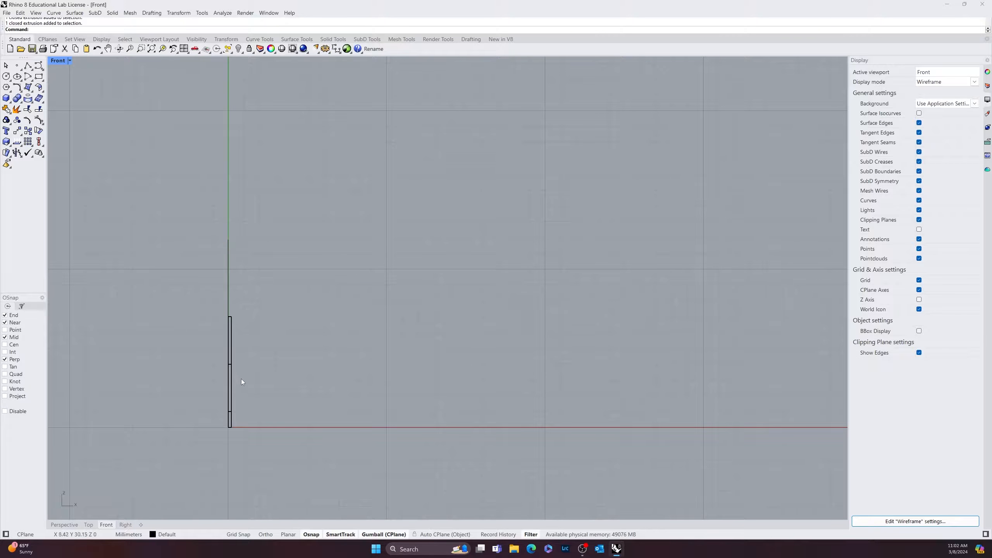
{"action": "left_click", "coordinate": [230, 364]}
{"action": "scroll", "coordinate": [250, 420], "scroll_direction": "up", "scroll_amount": 5}
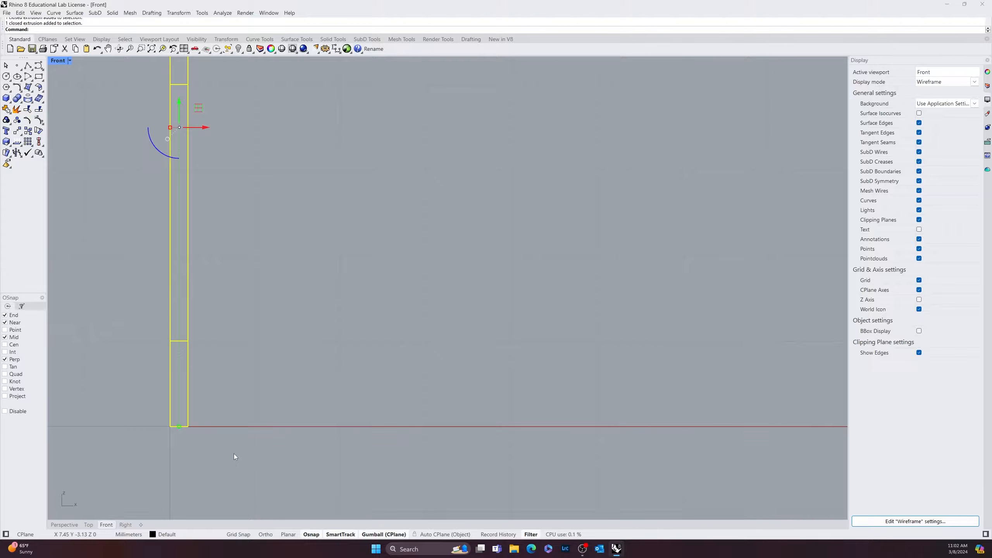
{"action": "type", "text": "move"}
{"action": "key", "text": "Return"}
{"action": "left_click", "coordinate": [180, 427]}
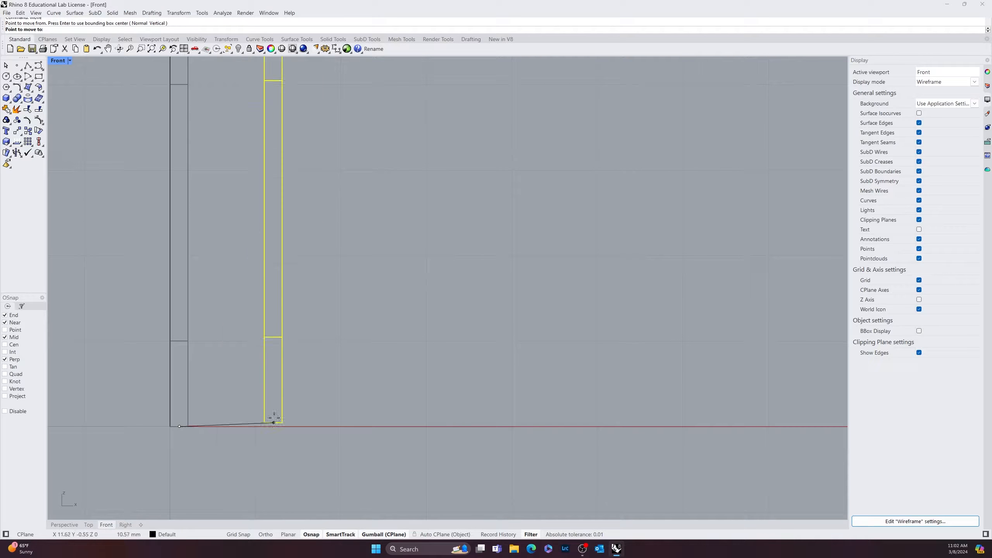
{"action": "type", "text": "0"}
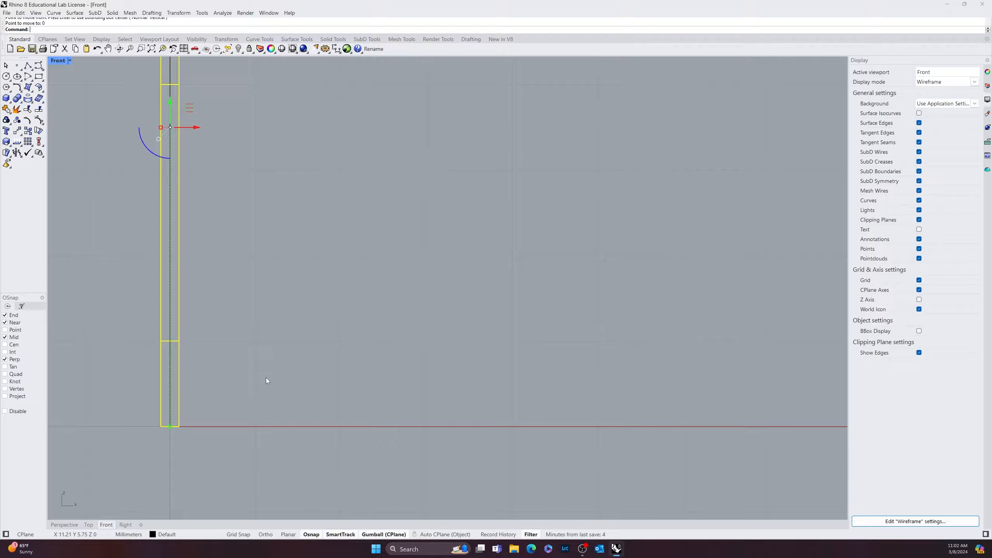
{"action": "key", "text": "Return"}
{"action": "scroll", "coordinate": [200, 422], "scroll_direction": "down", "scroll_amount": 3}
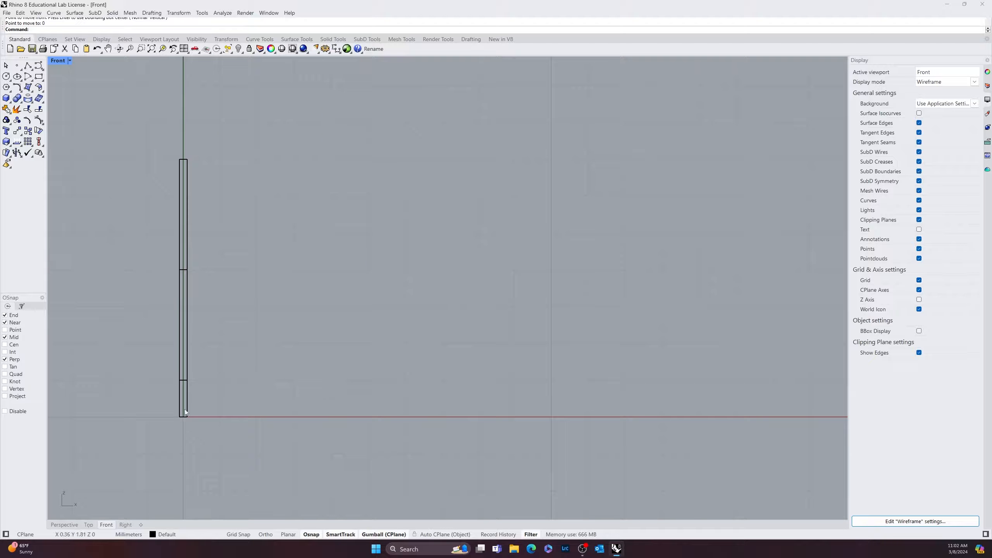
{"action": "type", "text": "ArrayPolar"}
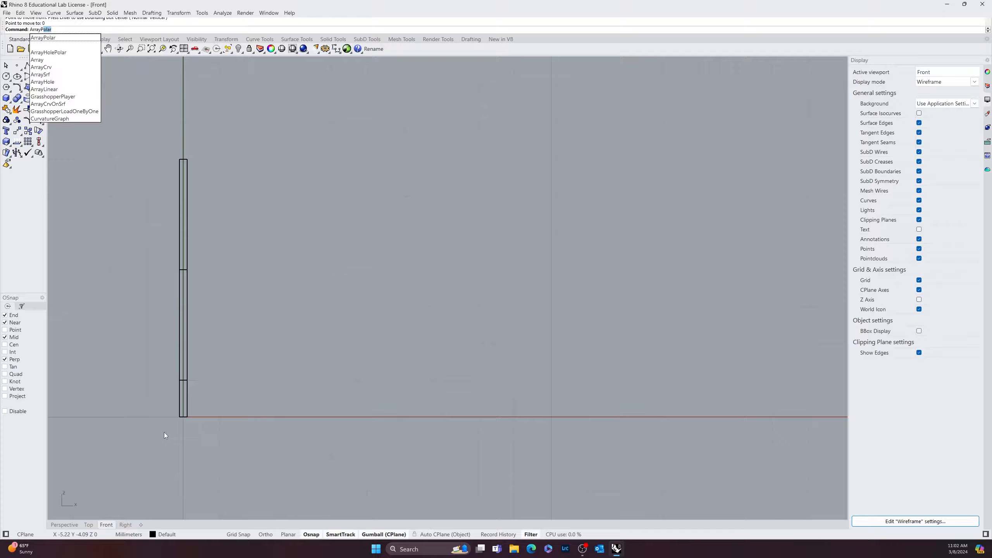
{"action": "key", "text": "Return"}
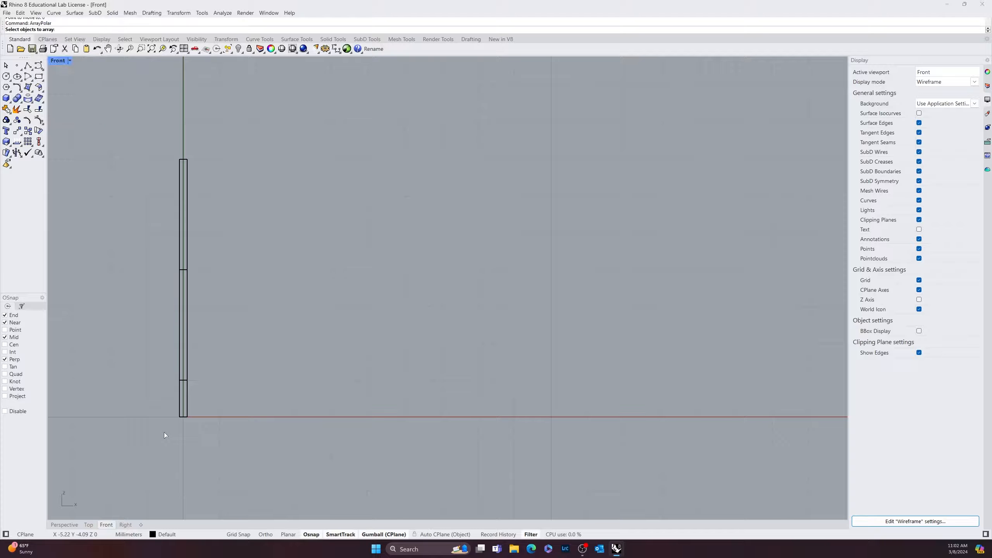
{"action": "left_click", "coordinate": [181, 394]}
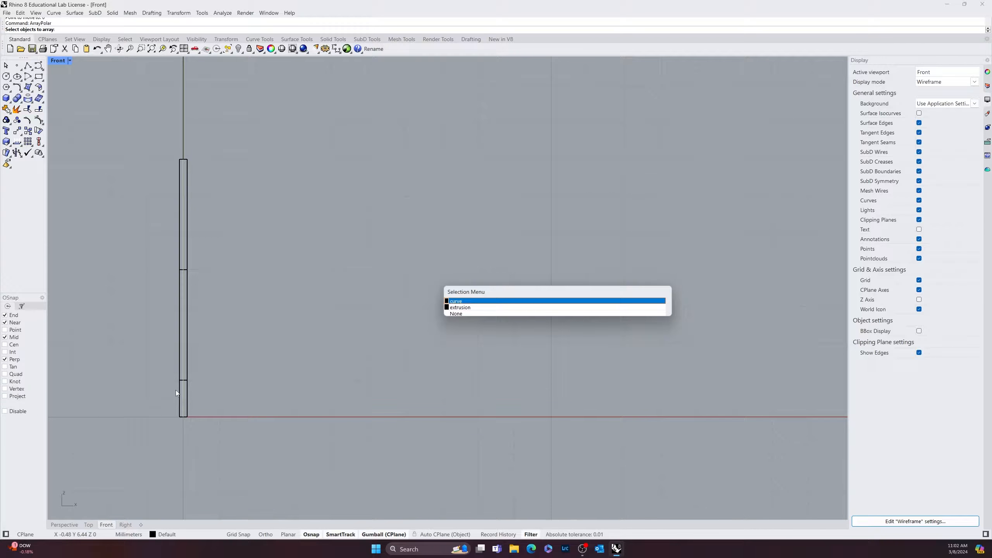
{"action": "left_click", "coordinate": [464, 310]}
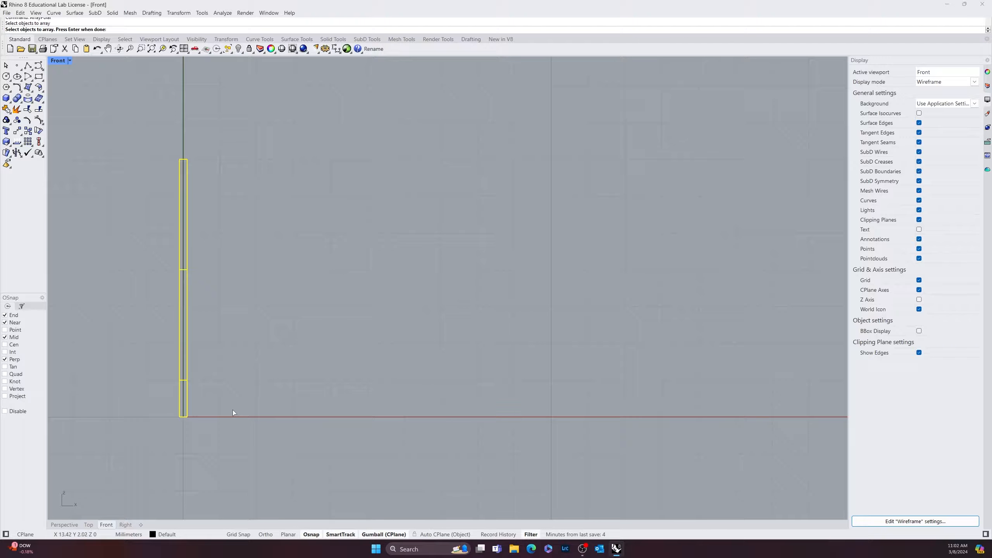
{"action": "key", "text": "Return"}
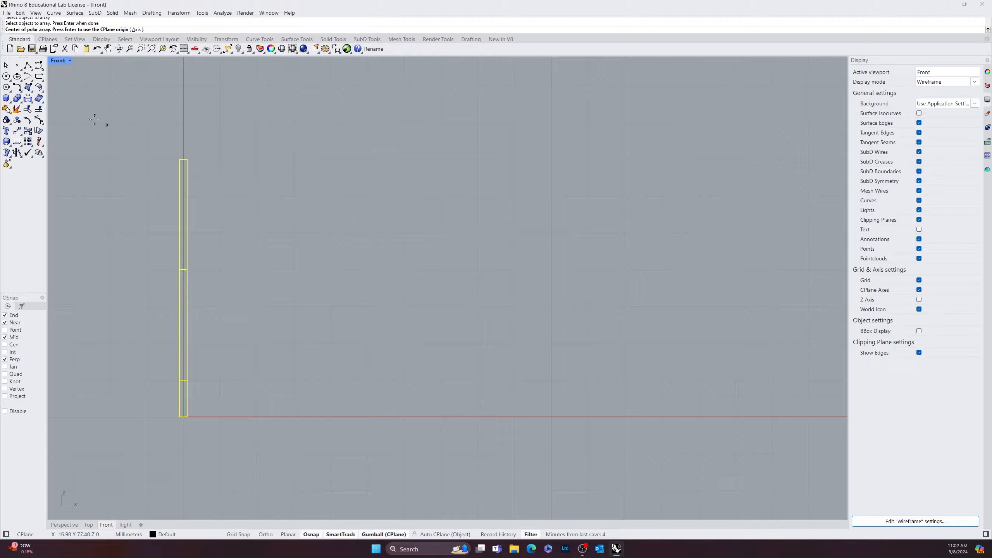
{"action": "left_click", "coordinate": [182, 419]}
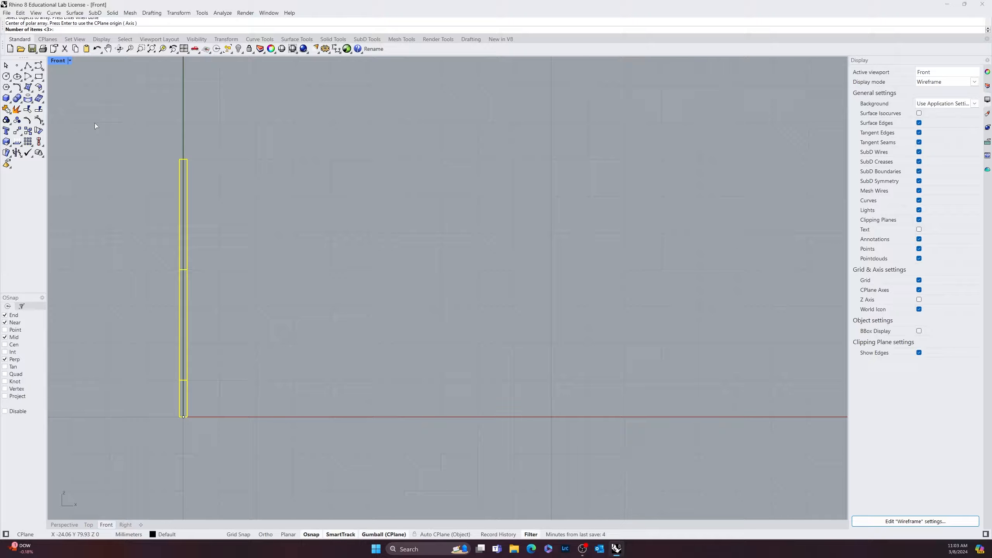
{"action": "type", "text": "8"}
{"action": "key", "text": "Return"}
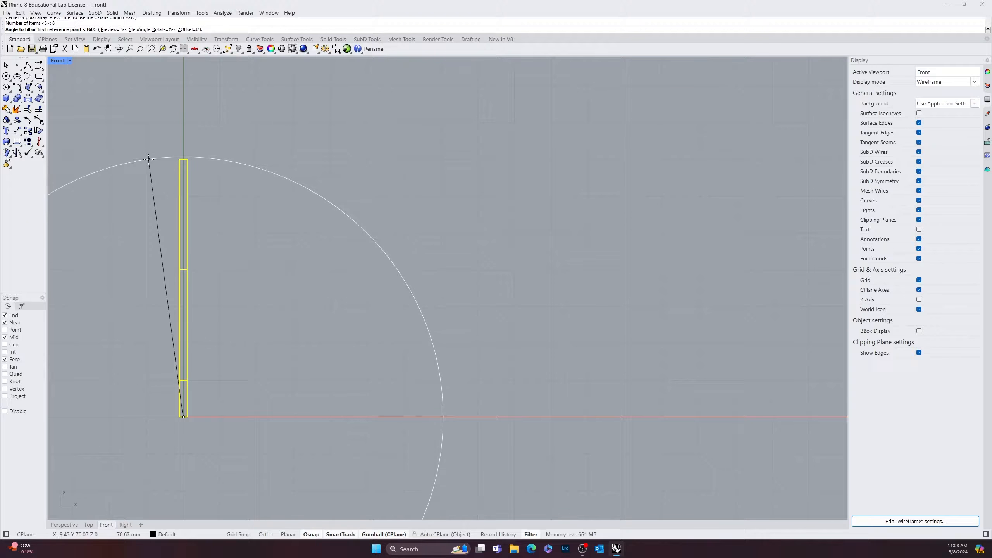
{"action": "scroll", "coordinate": [172, 187], "scroll_direction": "down", "scroll_amount": 8}
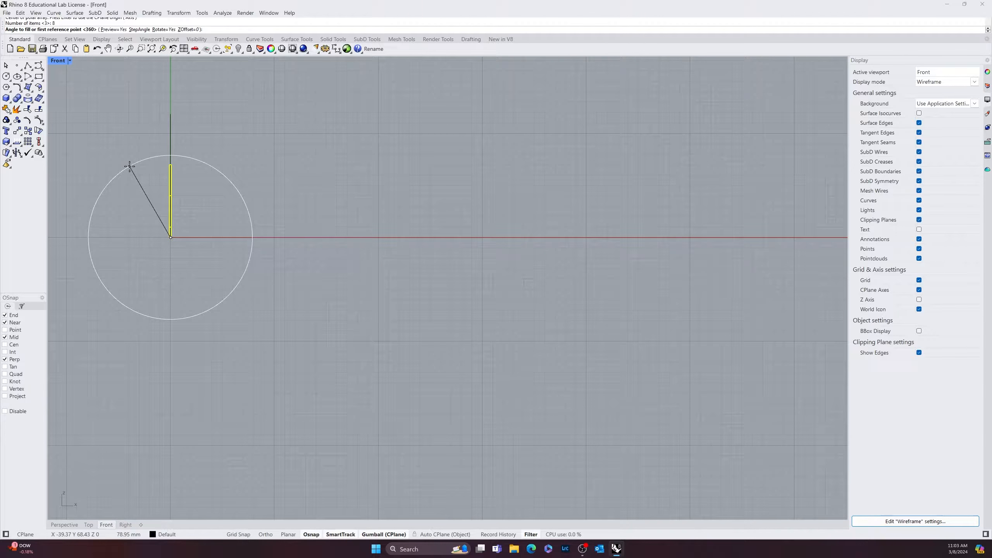
{"action": "key", "text": "Return"}
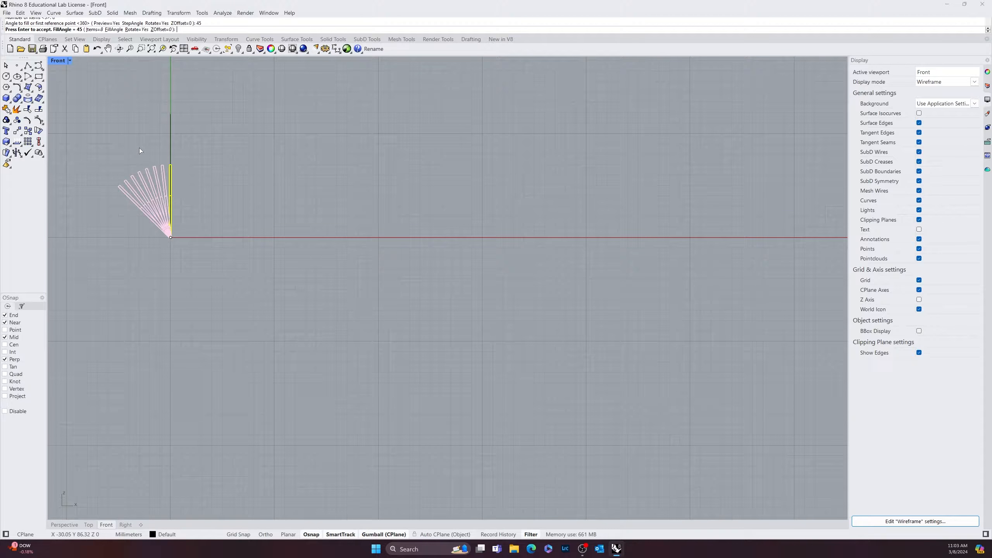
{"action": "key", "text": "Escape"}
{"action": "key", "text": "Return"}
{"action": "scroll", "coordinate": [155, 207], "scroll_direction": "up", "scroll_amount": 5}
{"action": "left_click", "coordinate": [223, 170]}
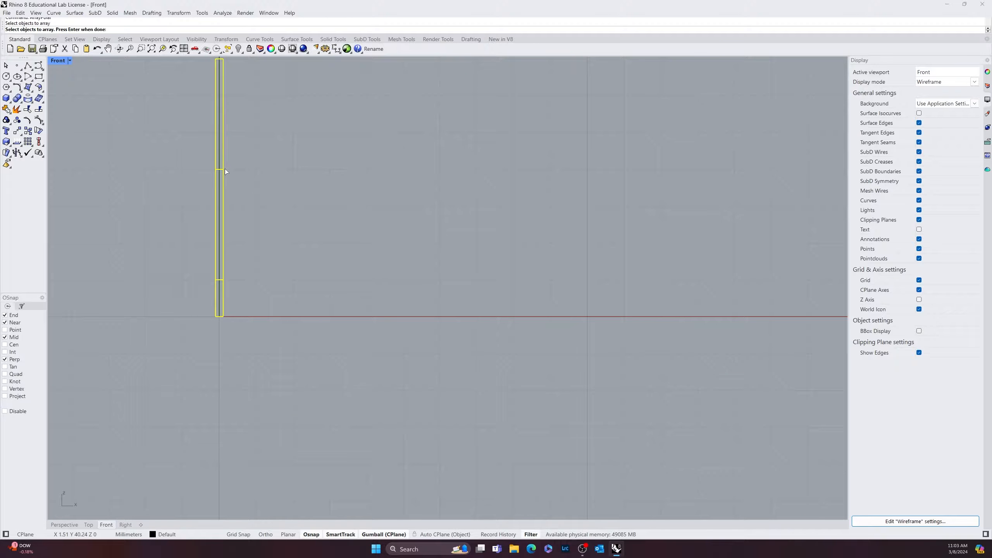
{"action": "scroll", "coordinate": [194, 174], "scroll_direction": "down", "scroll_amount": 5}
{"action": "key", "text": "Return"}
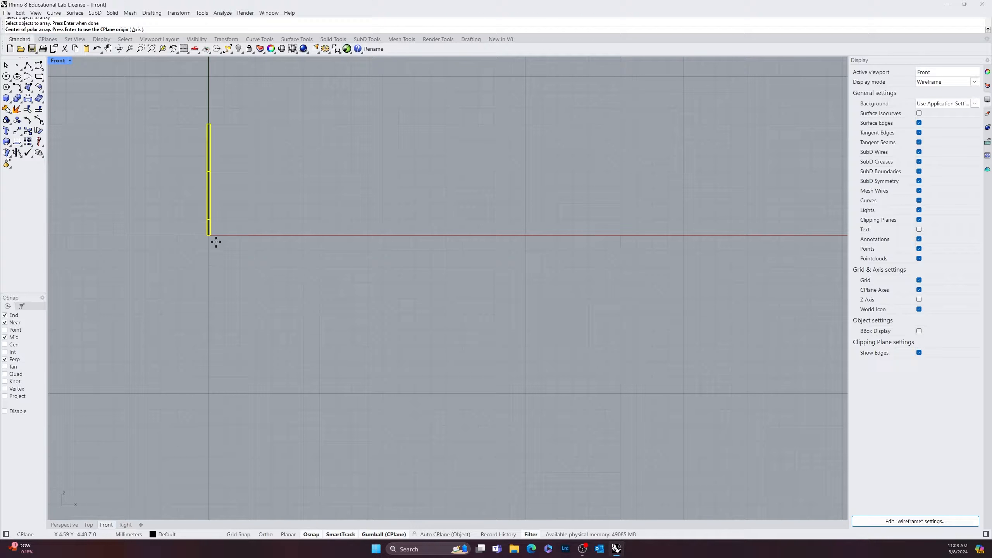
{"action": "scroll", "coordinate": [214, 241], "scroll_direction": "up", "scroll_amount": 5}
{"action": "left_click", "coordinate": [200, 234]}
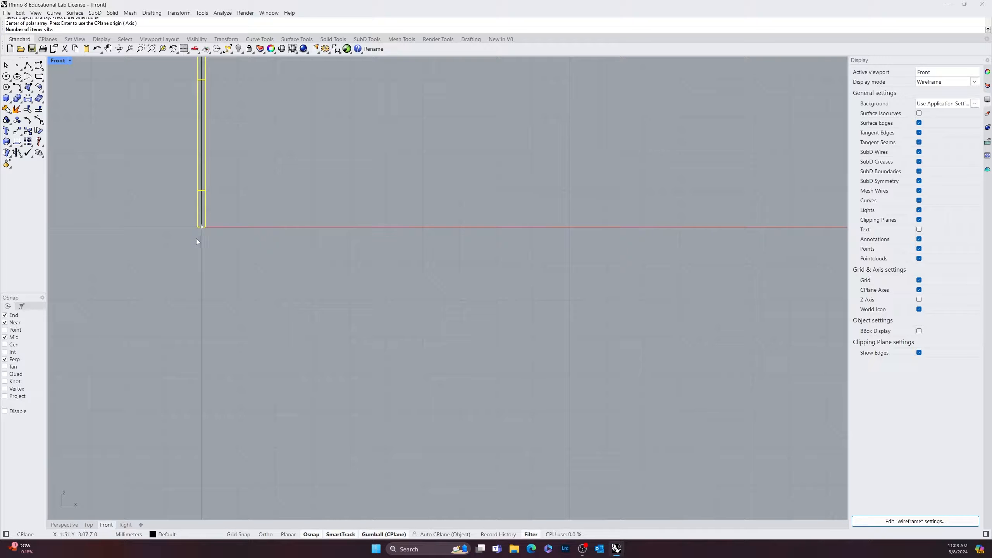
{"action": "key", "text": "Return"}
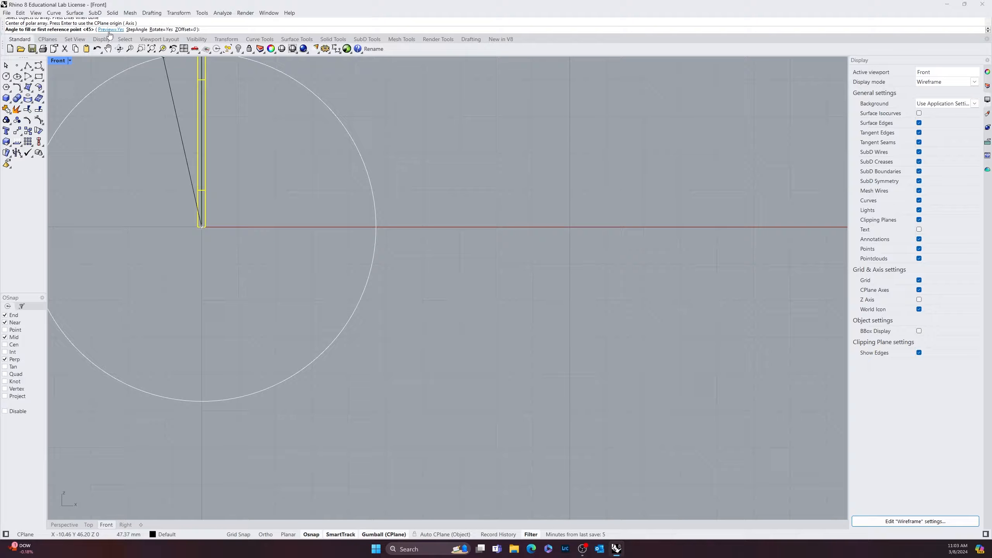
{"action": "key", "text": "Escape"}
Polar array the extruded plate in the Front view about the midpoint of its base at the origin, with 4 items over 45 degrees.
{"action": "right_click", "coordinate": [165, 120]}
{"action": "left_click", "coordinate": [203, 191]}
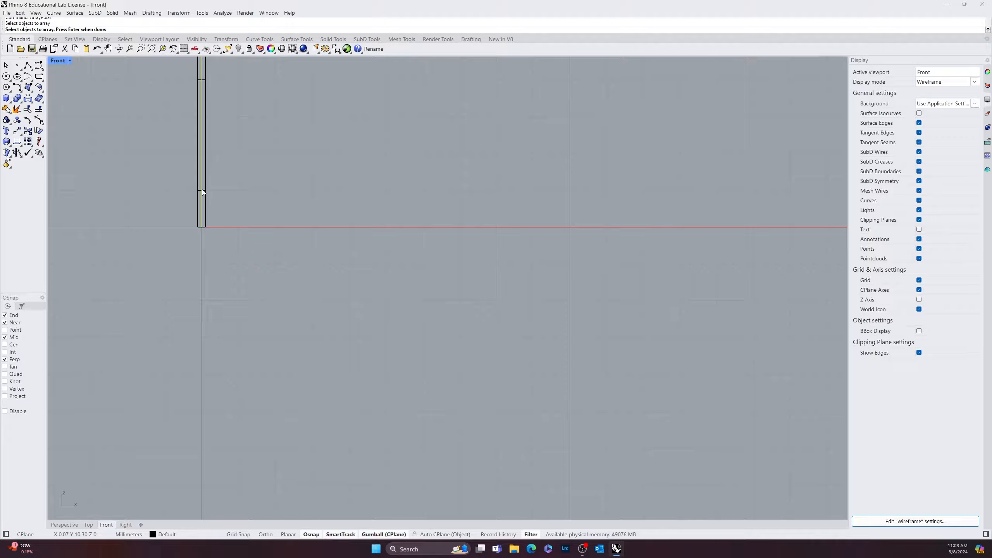
{"action": "left_click", "coordinate": [206, 193]}
{"action": "right_click", "coordinate": [206, 193]}
{"action": "left_click", "coordinate": [202, 227]}
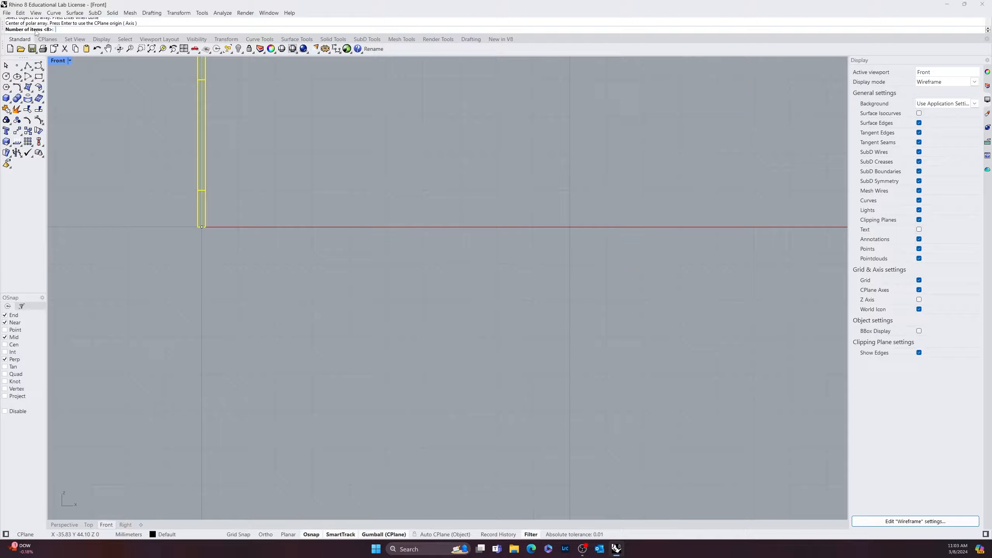
{"action": "key", "text": "Return"}
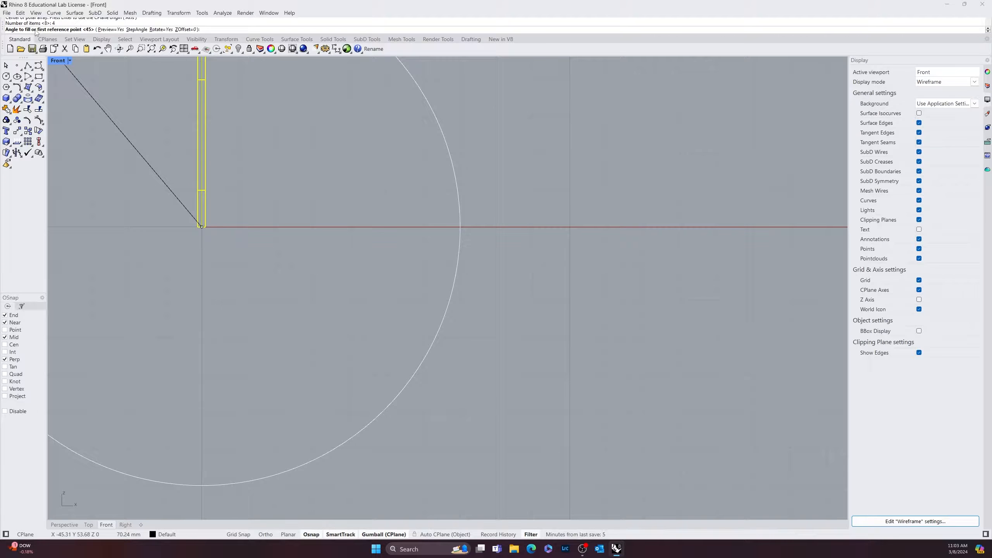
{"action": "key", "text": "Return"}
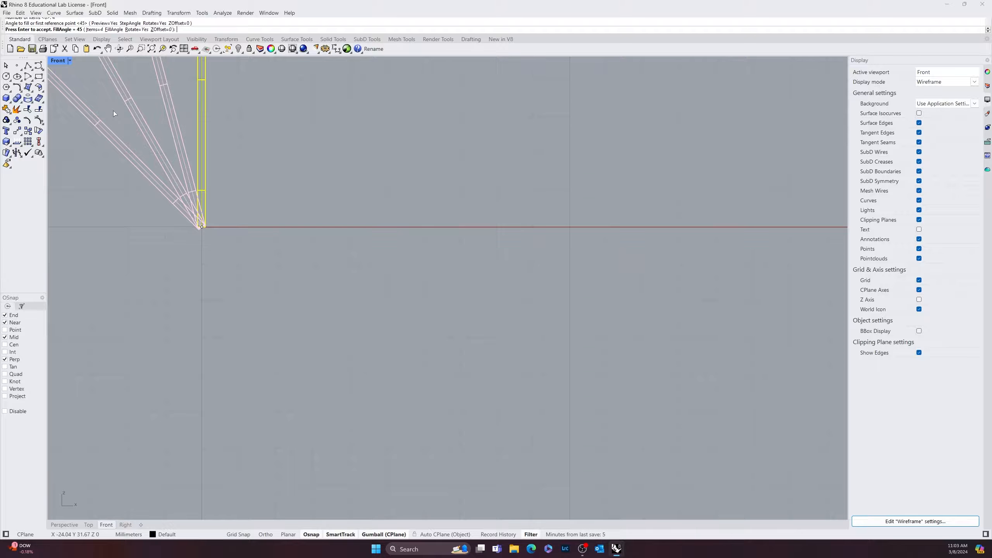
{"action": "scroll", "coordinate": [113, 110], "scroll_direction": "down", "scroll_amount": 2}
{"action": "key", "text": "Return"}
Polar array the vertical centre plate about the origin again, with 4 items over a fill angle of -45 degrees.
{"action": "scroll", "coordinate": [175, 112], "scroll_direction": "up", "scroll_amount": 3}
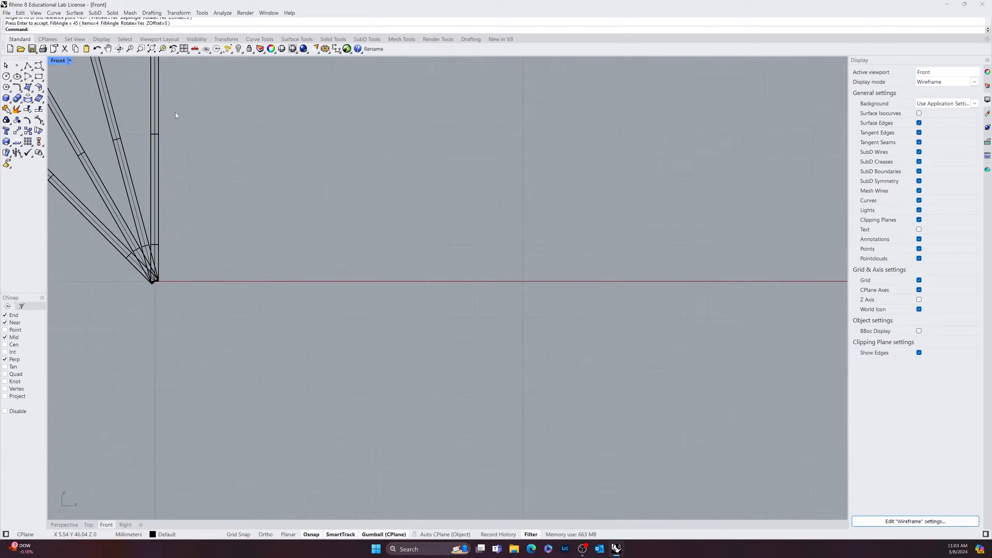
{"action": "left_click", "coordinate": [158, 131]}
{"action": "key", "text": "Return"}
{"action": "scroll", "coordinate": [156, 280], "scroll_direction": "up", "scroll_amount": 1}
{"action": "left_click", "coordinate": [156, 280]}
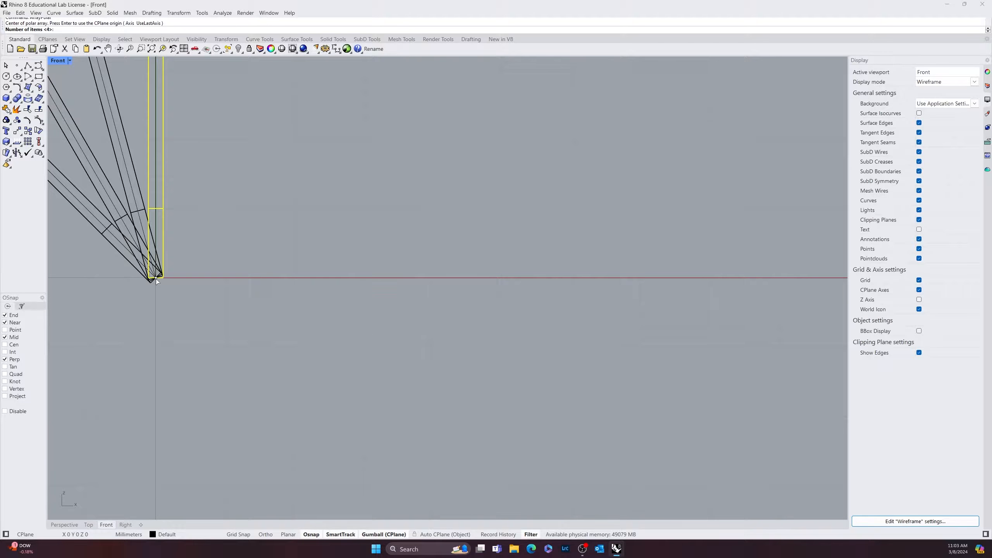
{"action": "scroll", "coordinate": [159, 281], "scroll_direction": "down", "scroll_amount": 2}
{"action": "key", "text": "Return"}
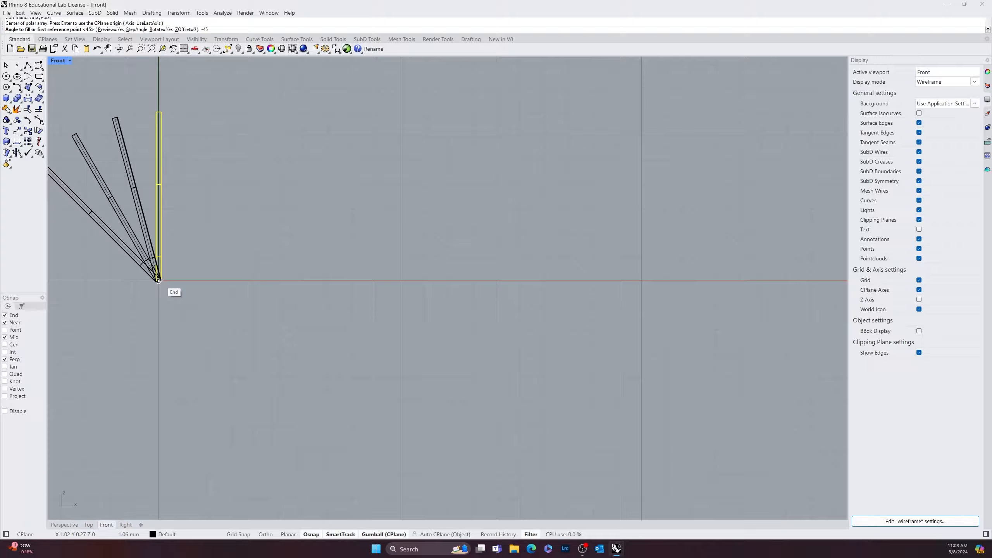
{"action": "type", "text": "-45"}
{"action": "key", "text": "Return"}
{"action": "key", "text": "Return"}
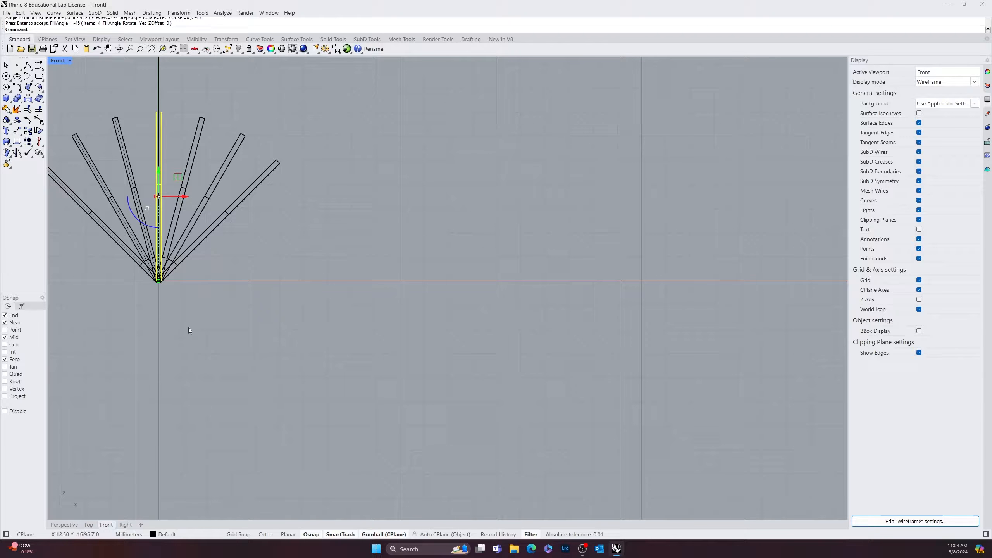
Examine the fan of plates in the Perspective view, especially how the plates overlap where they converge at the origin.
{"action": "left_click", "coordinate": [56, 525]}
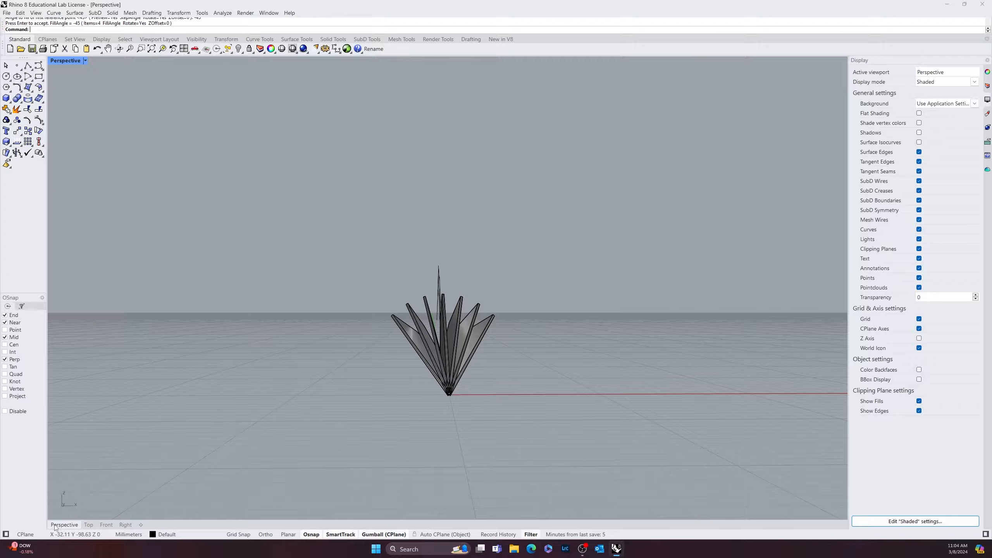
{"action": "right_click_drag", "start_coordinate": [245, 485], "coordinate": [371, 22]}
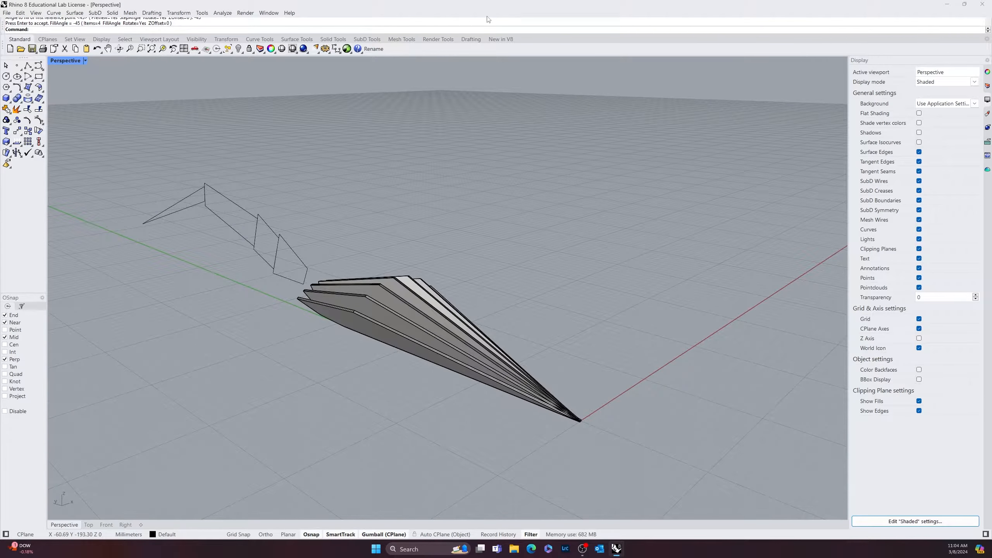
{"action": "scroll", "coordinate": [507, 229], "scroll_direction": "up", "scroll_amount": 6}
{"action": "right_click_drag", "start_coordinate": [575, 391], "coordinate": [519, 208], "text": "shift"}
{"action": "right_click_drag", "start_coordinate": [518, 435], "coordinate": [252, 369], "text": "shift"}
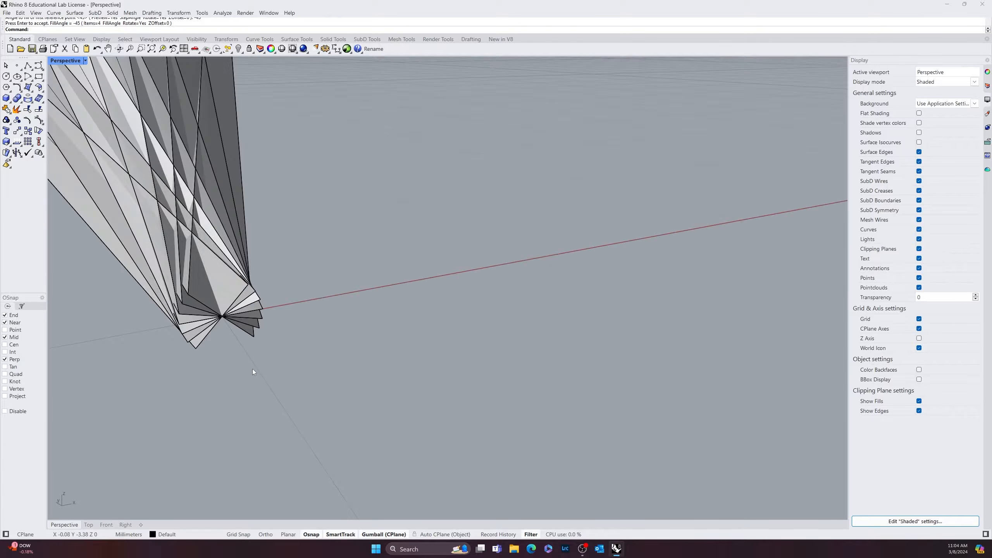
{"action": "left_click", "coordinate": [212, 274]}
{"action": "left_click", "coordinate": [318, 301]}
{"action": "scroll", "coordinate": [316, 303], "scroll_direction": "down", "scroll_amount": 8}
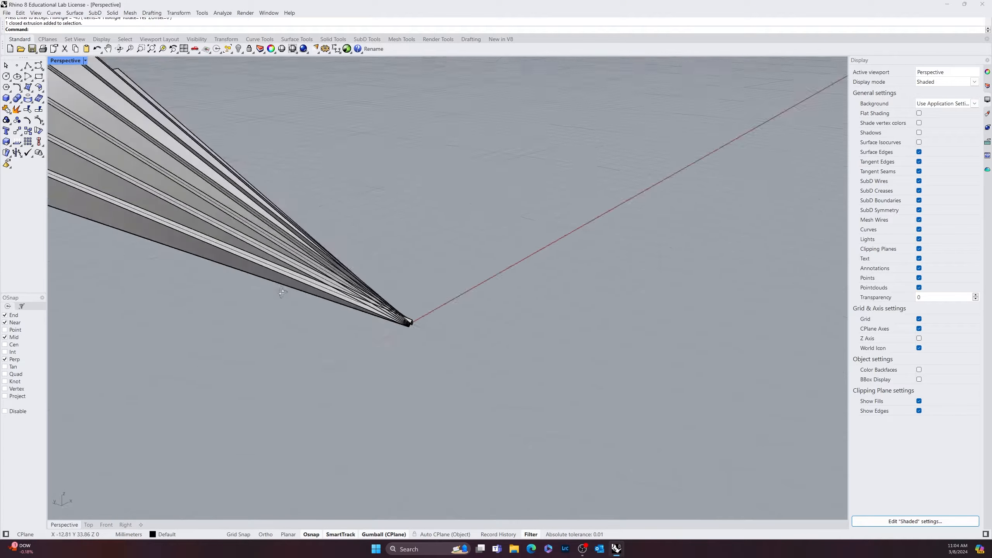
{"action": "right_click_drag", "start_coordinate": [316, 302], "coordinate": [358, 297]}
{"action": "scroll", "coordinate": [293, 323], "scroll_direction": "up", "scroll_amount": 4}
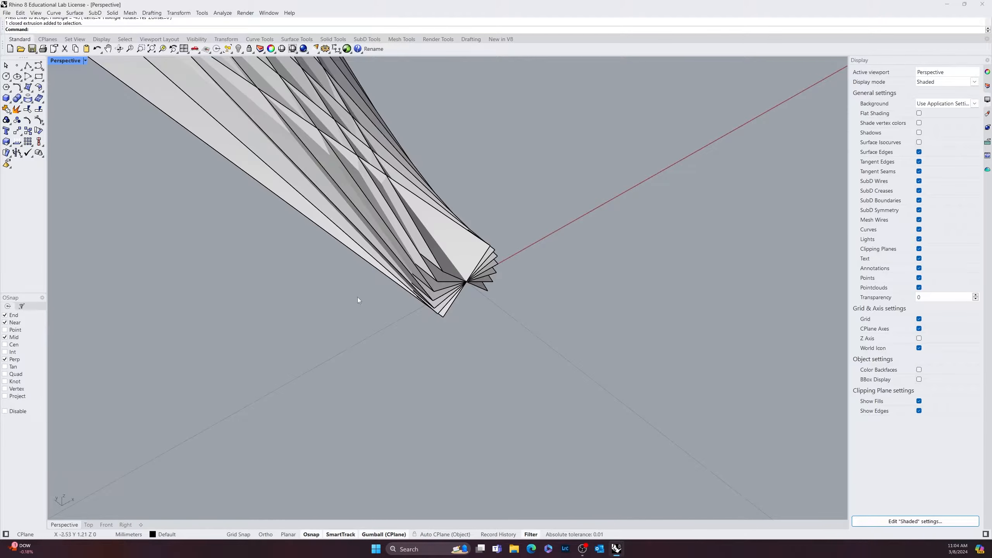
{"action": "scroll", "coordinate": [439, 274], "scroll_direction": "up", "scroll_amount": 6}
{"action": "scroll", "coordinate": [467, 268], "scroll_direction": "down", "scroll_amount": 8}
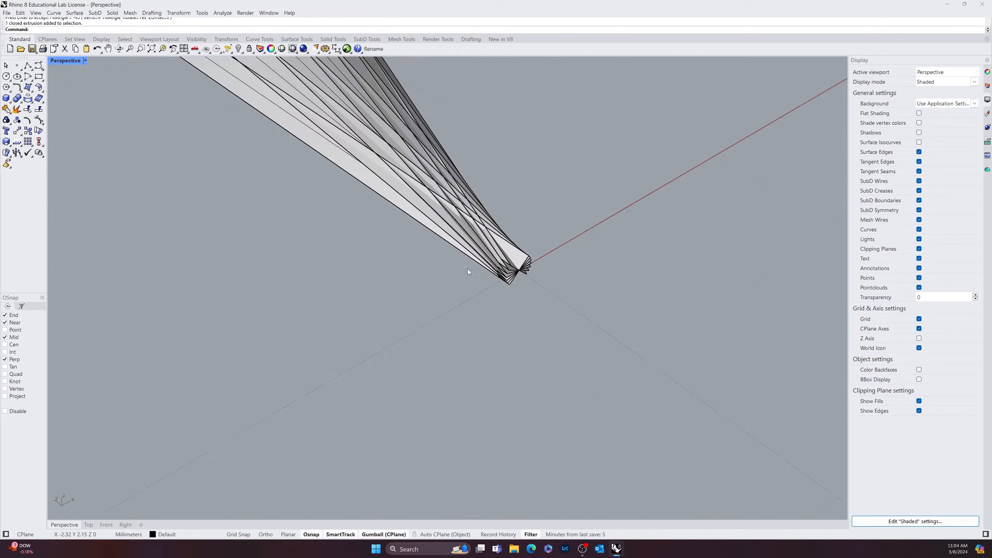
{"action": "scroll", "coordinate": [347, 228], "scroll_direction": "down", "scroll_amount": 6}
{"action": "right_click_drag", "start_coordinate": [348, 228], "coordinate": [562, 234]}
{"action": "right_click_drag", "start_coordinate": [551, 278], "coordinate": [428, 307]}
Select the outermost plate on each side of the fan and scale both down slightly along the Y axis only.
{"action": "left_click", "coordinate": [395, 298]}
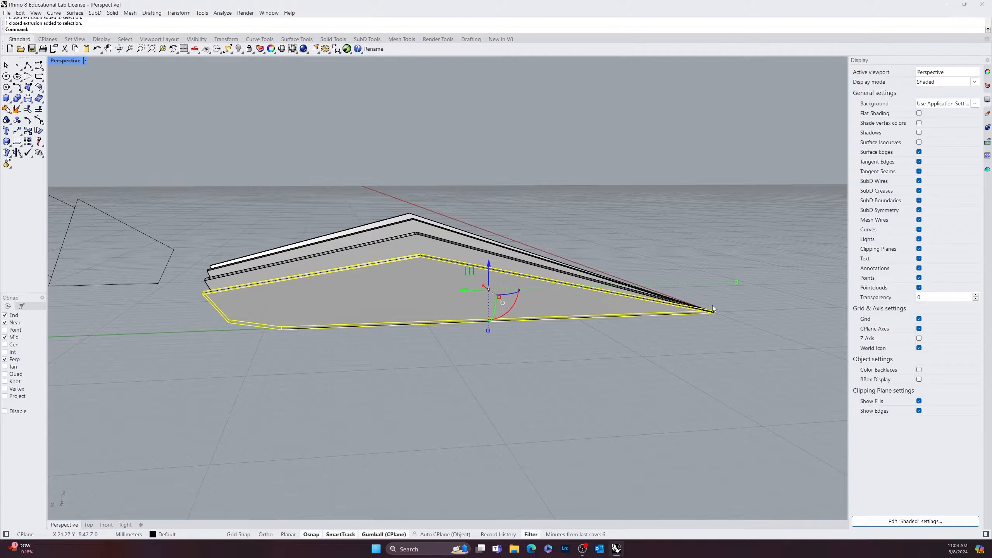
{"action": "right_click_drag", "start_coordinate": [736, 284], "coordinate": [804, 324]}
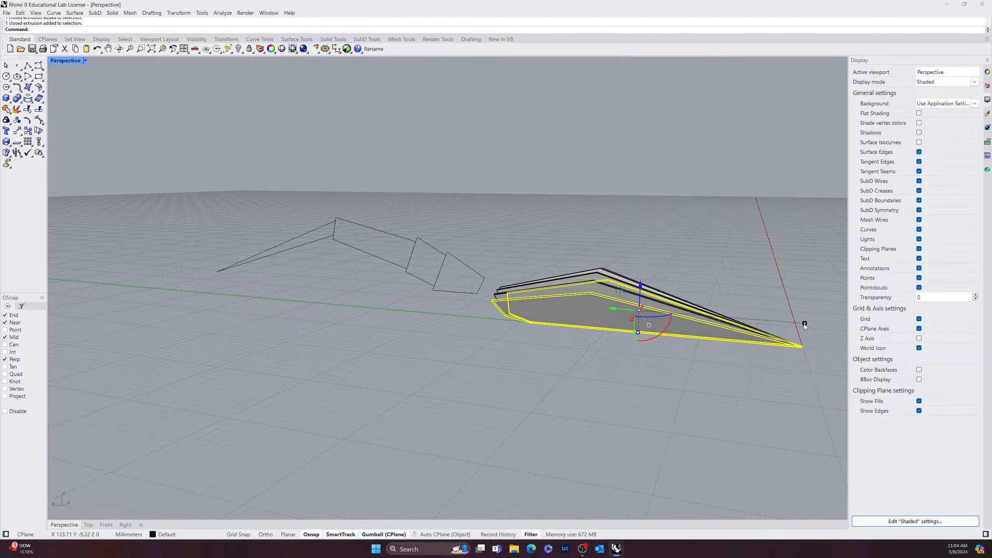
{"action": "left_click_drag", "start_coordinate": [804, 324], "coordinate": [785, 324]}
{"action": "left_click", "coordinate": [650, 403]}
{"action": "right_click_drag", "start_coordinate": [650, 404], "coordinate": [675, 381]}
{"action": "scroll", "coordinate": [471, 288], "scroll_direction": "up", "scroll_amount": 7}
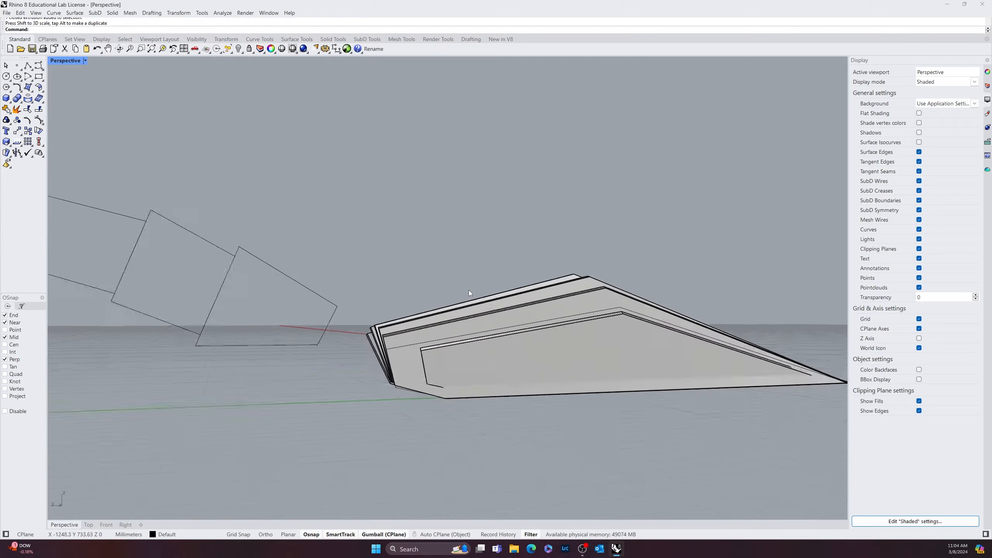
Move the two shortened outermost plates together a short distance along the Y axis, away from the origin.
{"action": "left_click", "coordinate": [456, 392]}
{"action": "right_click_drag", "start_coordinate": [456, 392], "coordinate": [383, 451]}
{"action": "left_click", "coordinate": [383, 452], "text": "shift"}
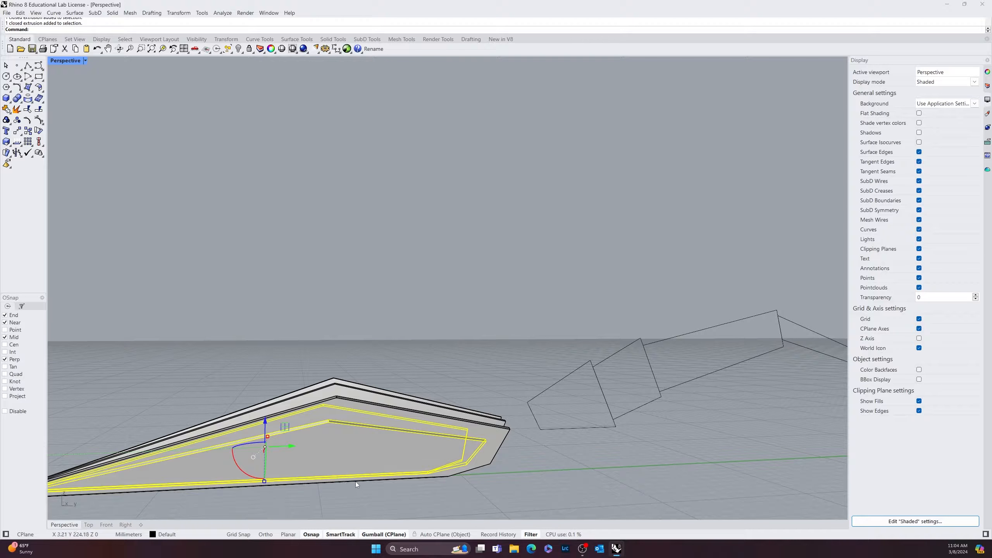
{"action": "left_click_drag", "start_coordinate": [288, 448], "coordinate": [310, 447]}
{"action": "left_click", "coordinate": [469, 493]}
{"action": "right_click_drag", "start_coordinate": [468, 494], "coordinate": [403, 443]}
{"action": "scroll", "coordinate": [432, 445], "scroll_direction": "up", "scroll_amount": 7}
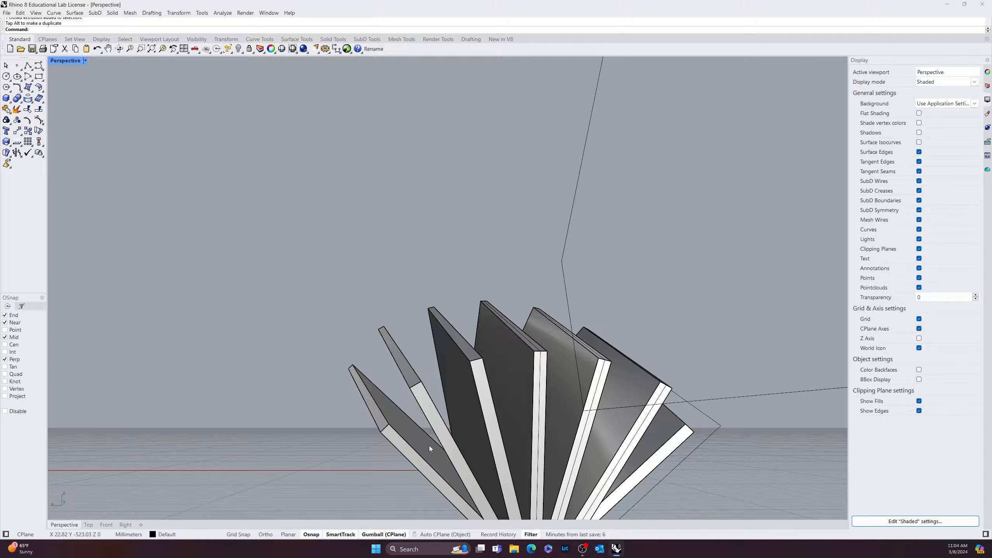
{"action": "left_click", "coordinate": [429, 445]}
{"action": "right_click_drag", "start_coordinate": [511, 477], "coordinate": [493, 317]}
{"action": "left_click", "coordinate": [508, 315], "text": "shift"}
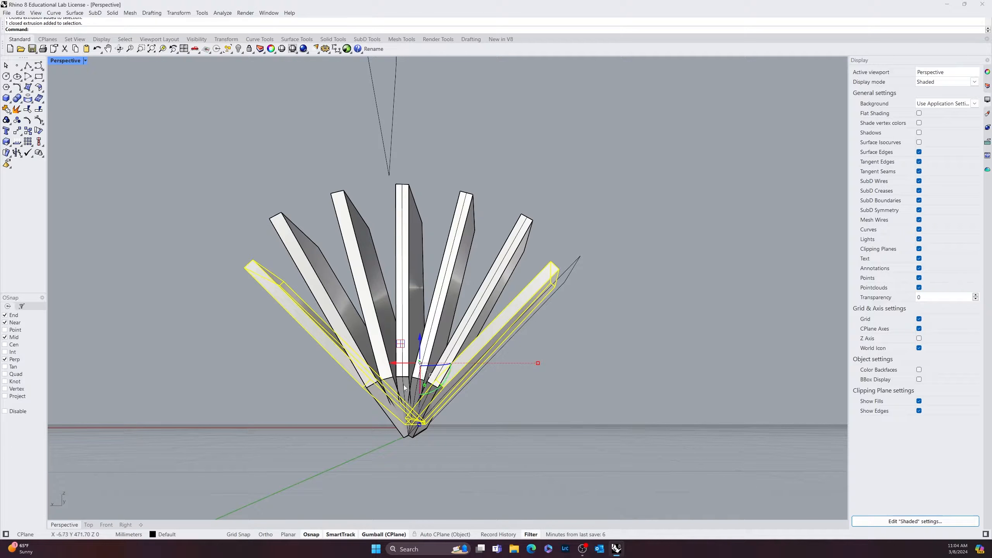
{"action": "left_click", "coordinate": [491, 425]}
Move the outermost plate on each side of the fan separately outward along the X axis, each by about 3 mm.
{"action": "left_click", "coordinate": [369, 364]}
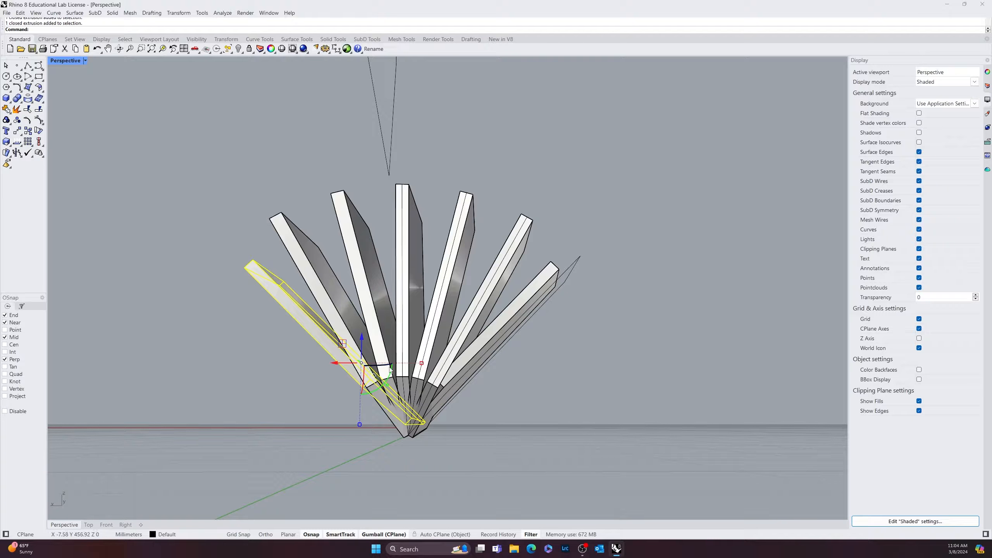
{"action": "left_click_drag", "start_coordinate": [337, 367], "coordinate": [312, 367]}
{"action": "left_click", "coordinate": [539, 409]}
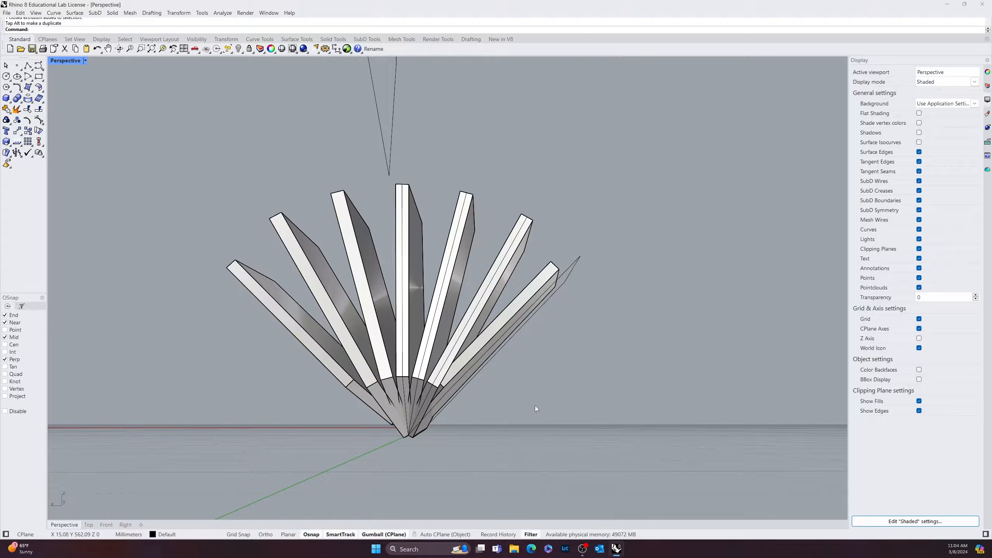
{"action": "left_click", "coordinate": [461, 360]}
{"action": "left_click_drag", "start_coordinate": [451, 365], "coordinate": [469, 366]}
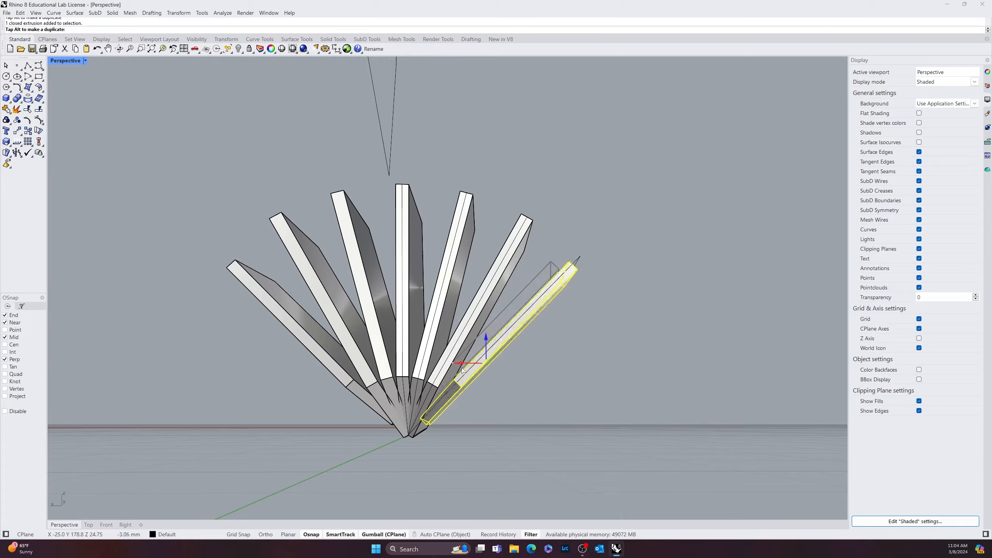
{"action": "left_click", "coordinate": [559, 447]}
Select both outermost plates of the fan and move them together a short distance down along the Z axis.
{"action": "right_click_drag", "start_coordinate": [559, 448], "coordinate": [458, 485]}
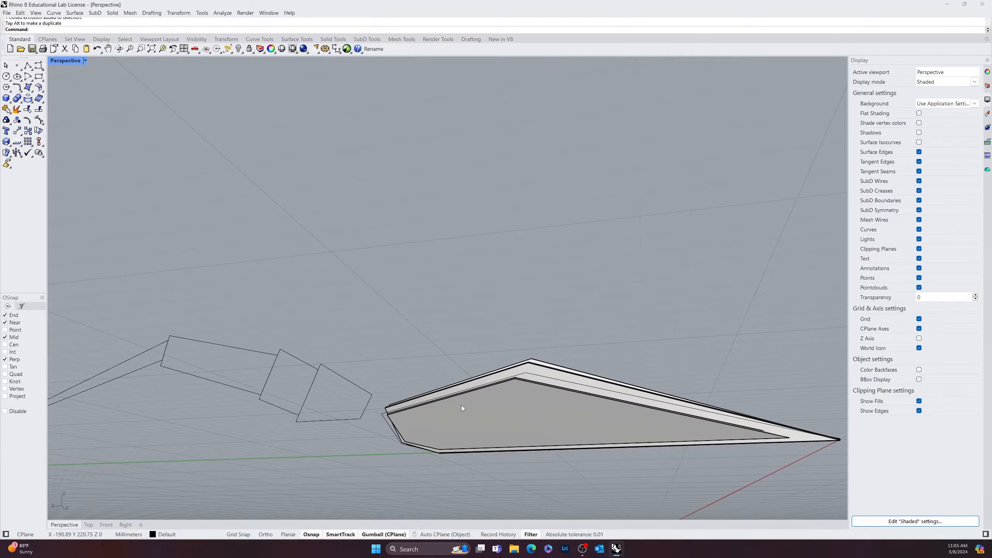
{"action": "left_click", "coordinate": [462, 405]}
{"action": "right_click_drag", "start_coordinate": [461, 405], "coordinate": [348, 435]}
{"action": "scroll", "coordinate": [438, 448], "scroll_direction": "up", "scroll_amount": 8}
{"action": "left_click", "coordinate": [377, 411], "text": "shift"}
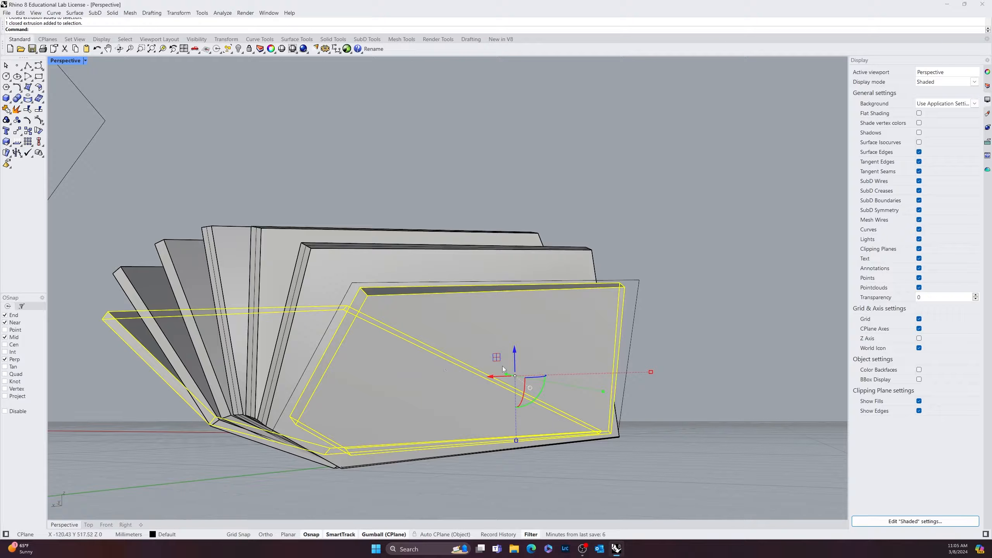
{"action": "left_click_drag", "start_coordinate": [513, 347], "coordinate": [474, 465]}
Select the lower front edge of an inner plate on each side of the centre plate and move both edges together.
{"action": "scroll", "coordinate": [547, 490], "scroll_direction": "down", "scroll_amount": 8}
{"action": "right_click_drag", "start_coordinate": [547, 490], "coordinate": [378, 402]}
{"action": "right_click_drag", "start_coordinate": [665, 287], "coordinate": [504, 315]}
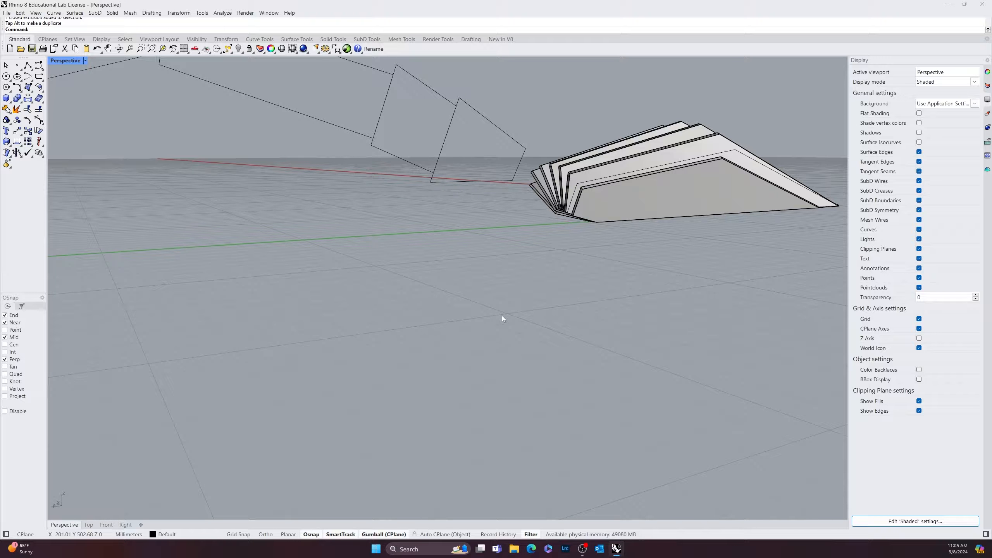
{"action": "scroll", "coordinate": [579, 210], "scroll_direction": "up", "scroll_amount": 5}
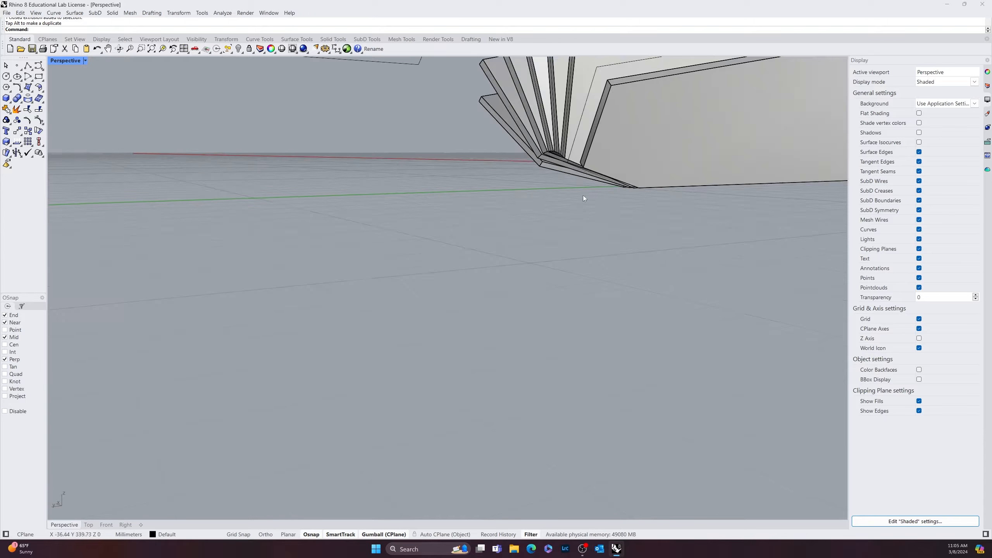
{"action": "scroll", "coordinate": [569, 190], "scroll_direction": "down", "scroll_amount": 5}
{"action": "right_click_drag", "start_coordinate": [569, 190], "coordinate": [582, 223]}
{"action": "scroll", "coordinate": [578, 223], "scroll_direction": "up", "scroll_amount": 7}
{"action": "scroll", "coordinate": [487, 211], "scroll_direction": "up", "scroll_amount": 8}
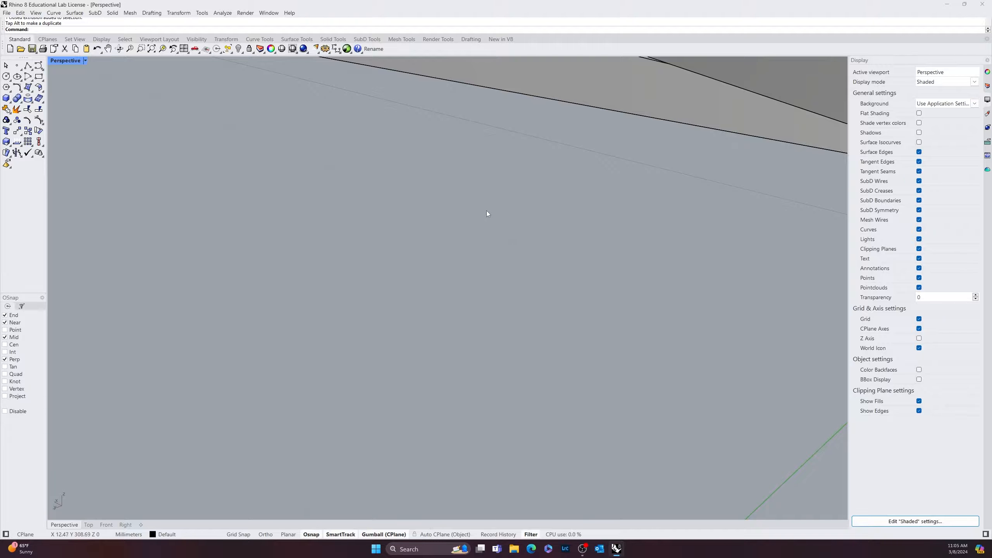
{"action": "scroll", "coordinate": [486, 211], "scroll_direction": "down", "scroll_amount": 8}
{"action": "scroll", "coordinate": [478, 186], "scroll_direction": "up", "scroll_amount": 12}
{"action": "scroll", "coordinate": [470, 190], "scroll_direction": "down", "scroll_amount": 8}
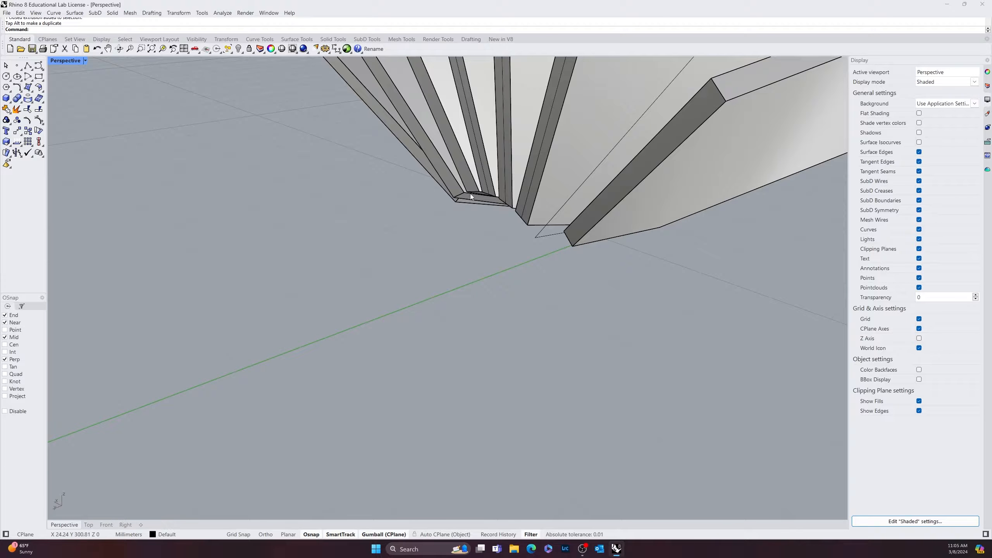
{"action": "left_click", "coordinate": [472, 192], "text": "ctrl+shift"}
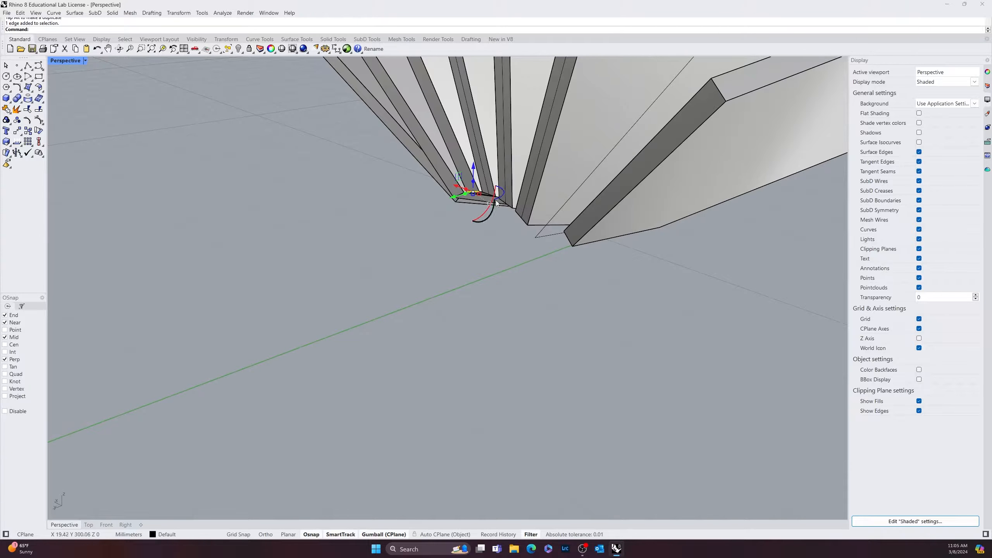
{"action": "right_click_drag", "start_coordinate": [496, 202], "coordinate": [648, 176]}
{"action": "left_click", "coordinate": [640, 174], "text": "ctrl+shift"}
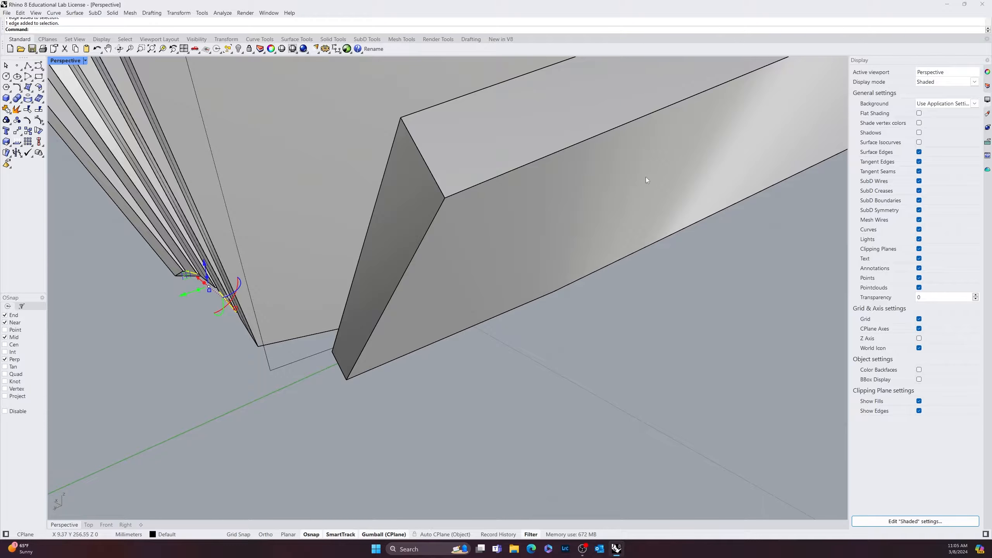
{"action": "right_click_drag", "start_coordinate": [179, 298], "coordinate": [127, 364]}
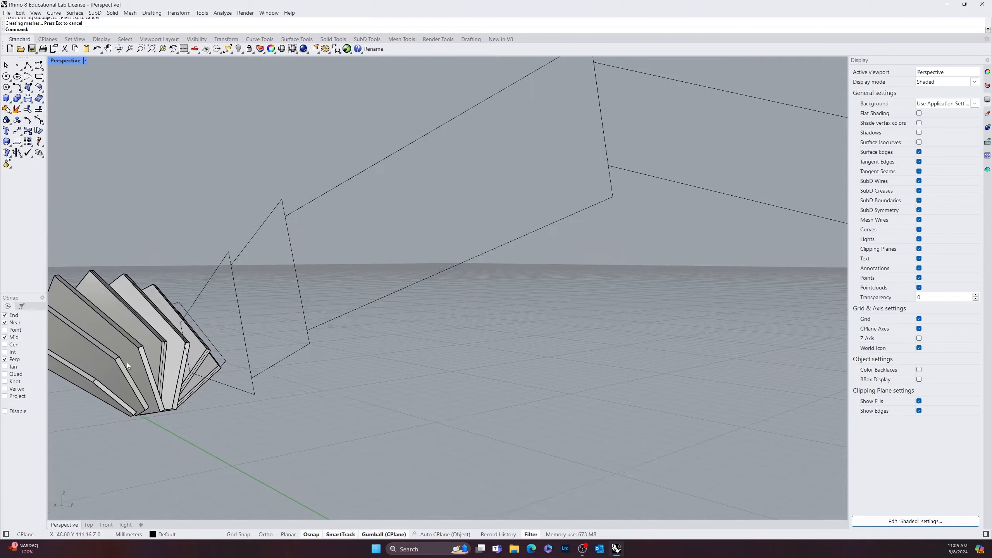
Select the upper front edges of the two plates flanking the centre plate and lower them together along the Z axis.
{"action": "scroll", "coordinate": [142, 347], "scroll_direction": "up", "scroll_amount": 5}
{"action": "left_click", "coordinate": [142, 347], "text": "ctrl+shift"}
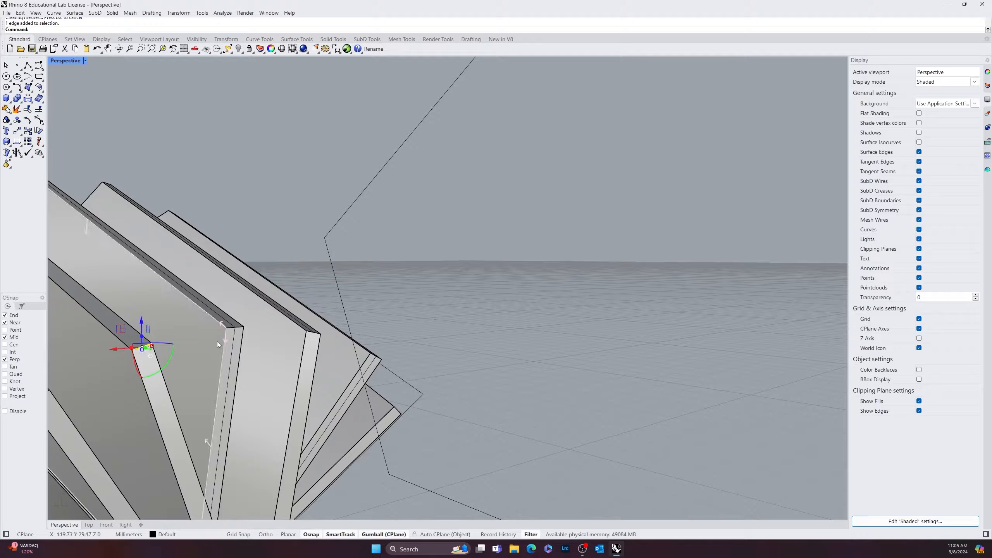
{"action": "left_click", "coordinate": [315, 333], "text": "ctrl+shift"}
{"action": "scroll", "coordinate": [268, 321], "scroll_direction": "down", "scroll_amount": 5}
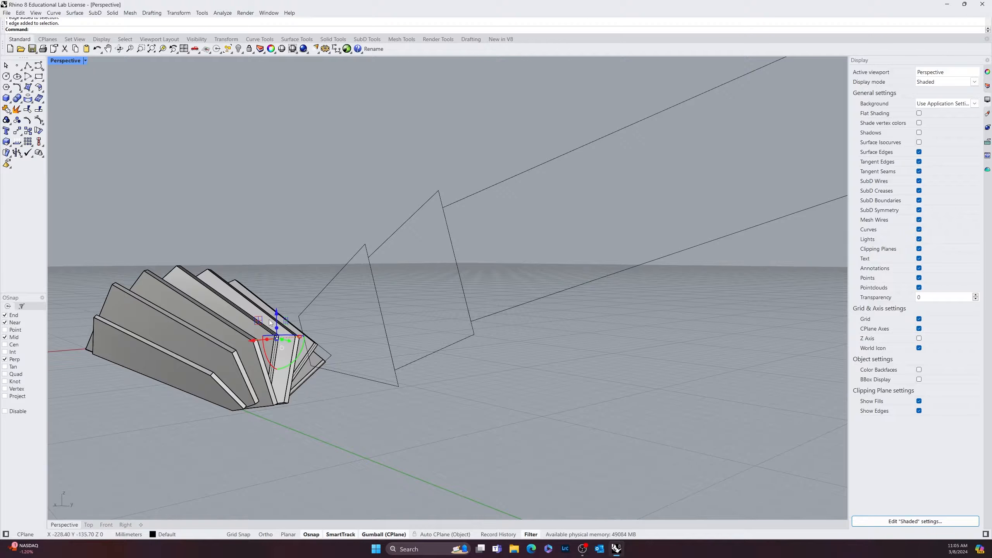
{"action": "left_click_drag", "start_coordinate": [276, 312], "coordinate": [277, 332]}
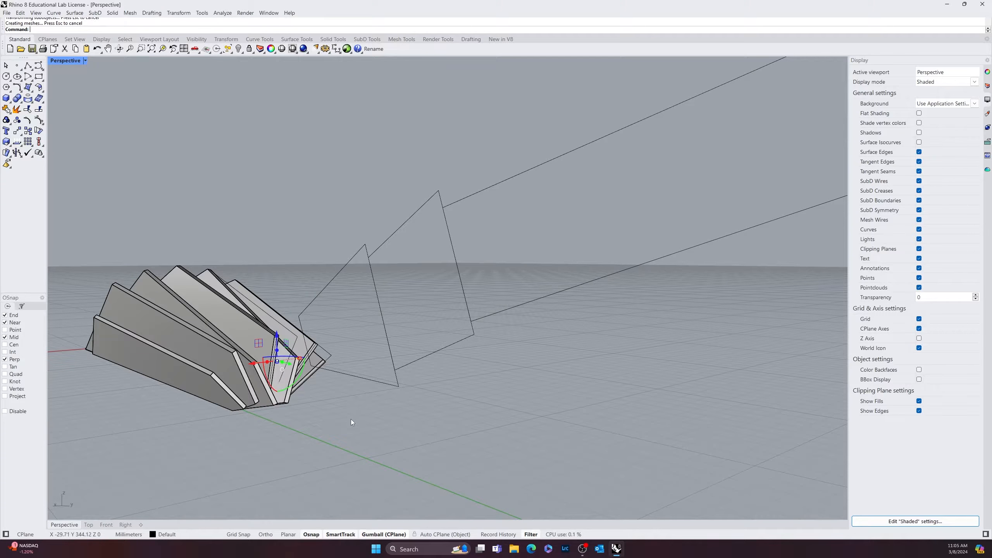
{"action": "left_click", "coordinate": [350, 419]}
Pull the upper front edge of the centre plate back toward the origin so that its end slopes more.
{"action": "right_click_drag", "start_coordinate": [350, 419], "coordinate": [239, 313]}
{"action": "scroll", "coordinate": [239, 313], "scroll_direction": "up", "scroll_amount": 3}
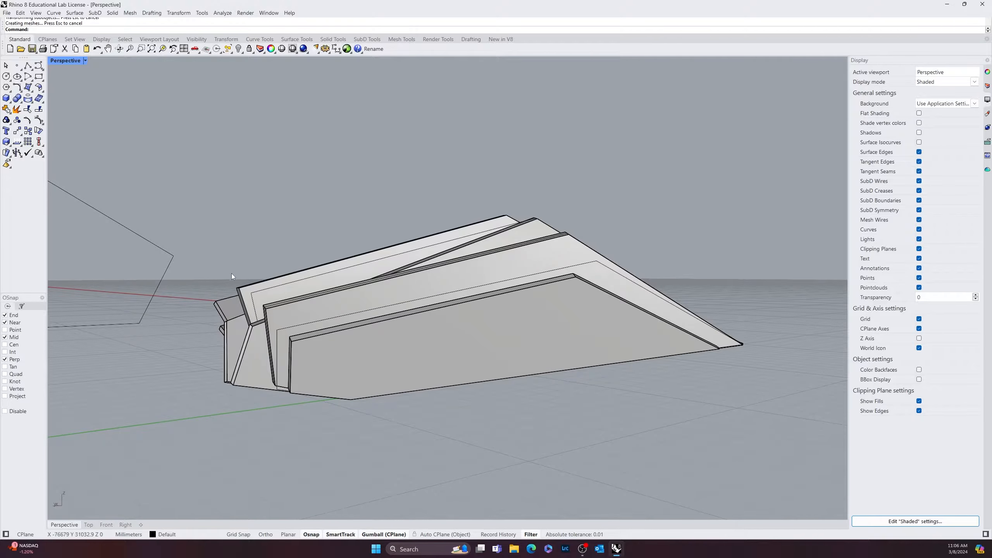
{"action": "scroll", "coordinate": [232, 273], "scroll_direction": "up", "scroll_amount": 3}
{"action": "right_click_drag", "start_coordinate": [231, 274], "coordinate": [265, 297]}
{"action": "scroll", "coordinate": [286, 215], "scroll_direction": "up", "scroll_amount": 3}
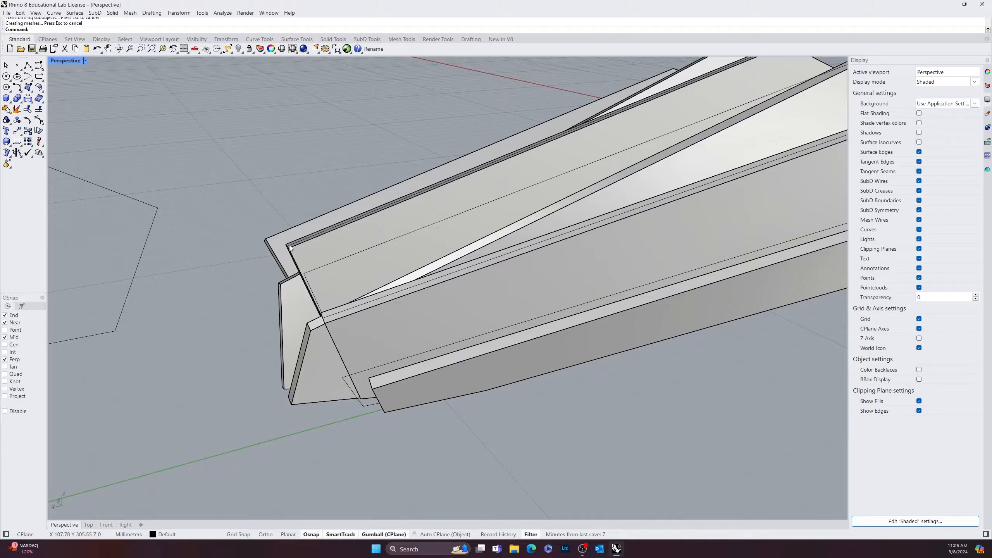
{"action": "scroll", "coordinate": [289, 248], "scroll_direction": "up", "scroll_amount": 4}
{"action": "key", "text": "Escape"}
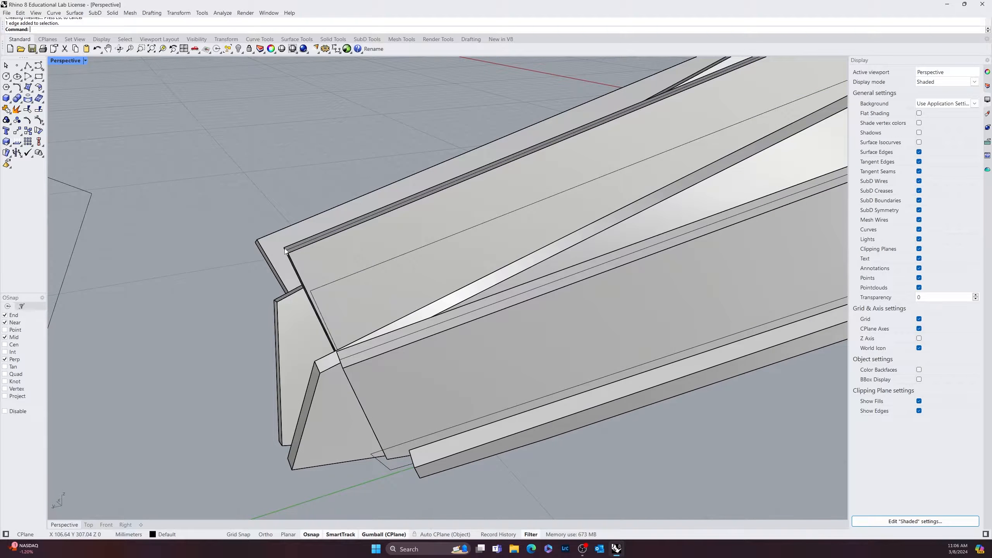
{"action": "scroll", "coordinate": [286, 250], "scroll_direction": "up", "scroll_amount": 4}
{"action": "scroll", "coordinate": [252, 210], "scroll_direction": "down", "scroll_amount": 4}
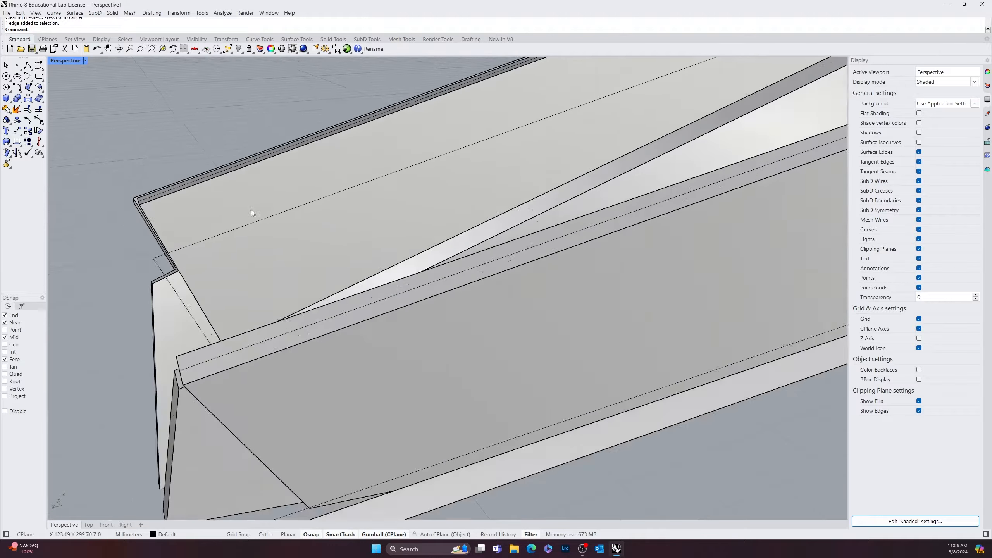
{"action": "scroll", "coordinate": [185, 210], "scroll_direction": "up", "scroll_amount": 3}
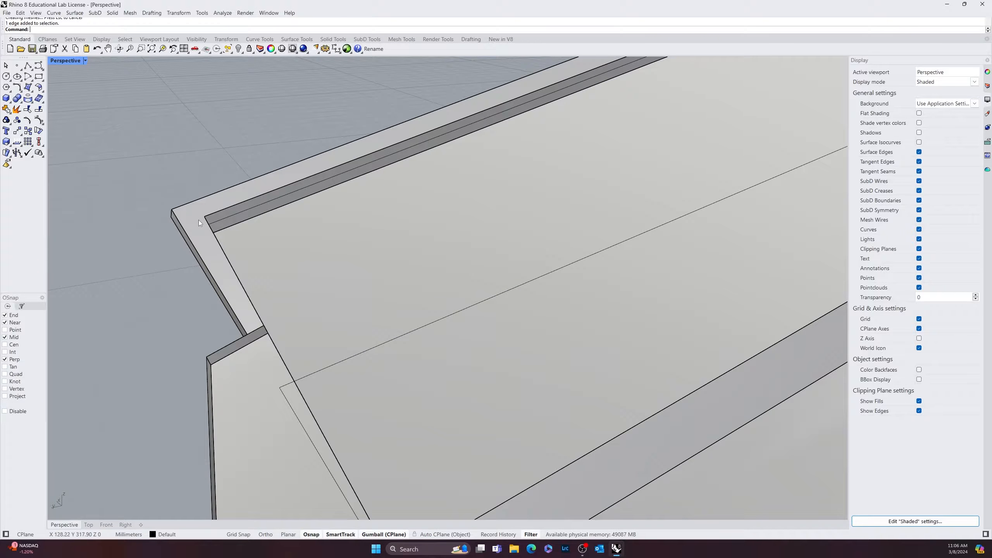
{"action": "left_click_drag", "start_coordinate": [182, 228], "coordinate": [274, 215]}
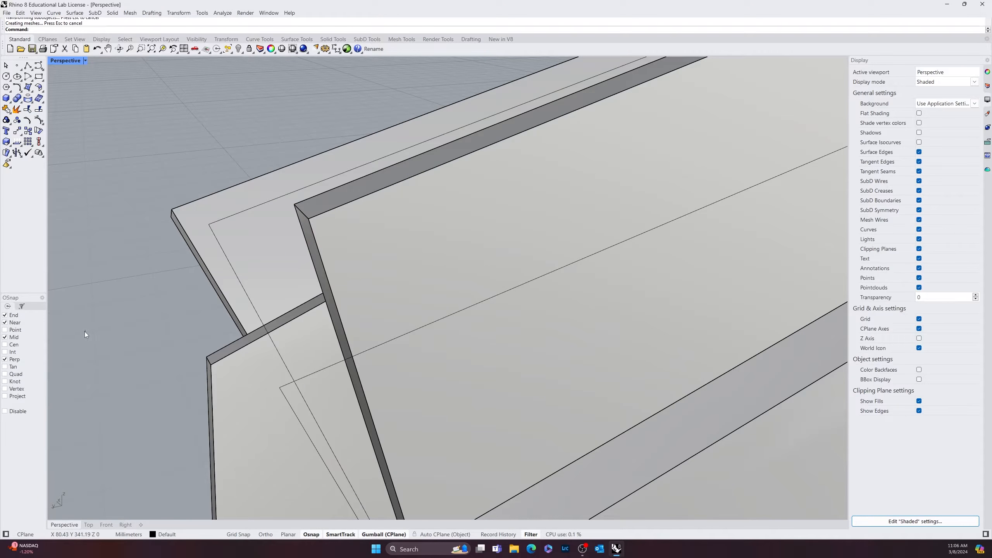
Select one of the side plates, zoom to it, and examine the tip where the fan's plates converge.
{"action": "scroll", "coordinate": [84, 332], "scroll_direction": "down", "scroll_amount": 6}
{"action": "right_click_drag", "start_coordinate": [81, 339], "coordinate": [586, 288]}
{"action": "scroll", "coordinate": [225, 271], "scroll_direction": "down", "scroll_amount": 8}
{"action": "scroll", "coordinate": [586, 289], "scroll_direction": "up", "scroll_amount": 6}
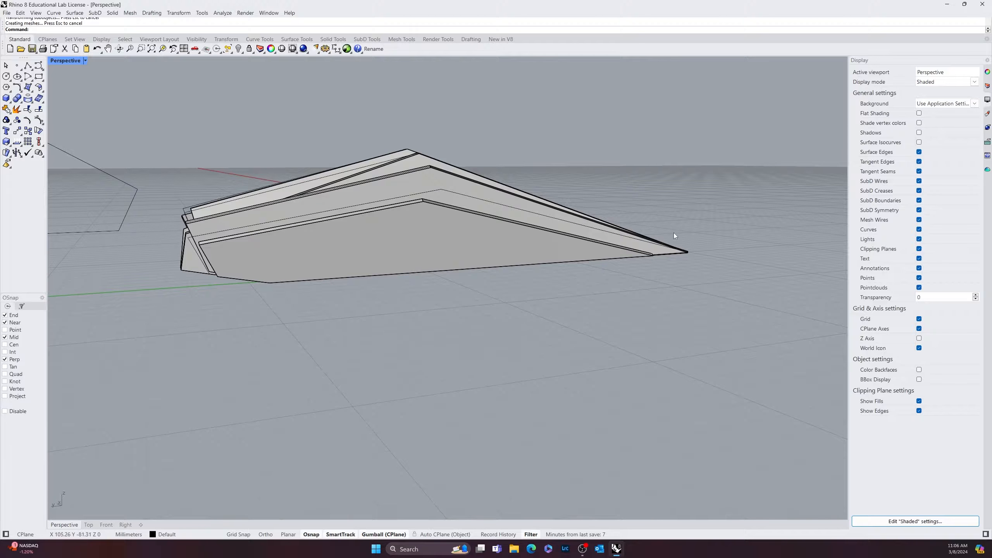
{"action": "scroll", "coordinate": [407, 303], "scroll_direction": "up", "scroll_amount": 5}
{"action": "left_click", "coordinate": [497, 294]}
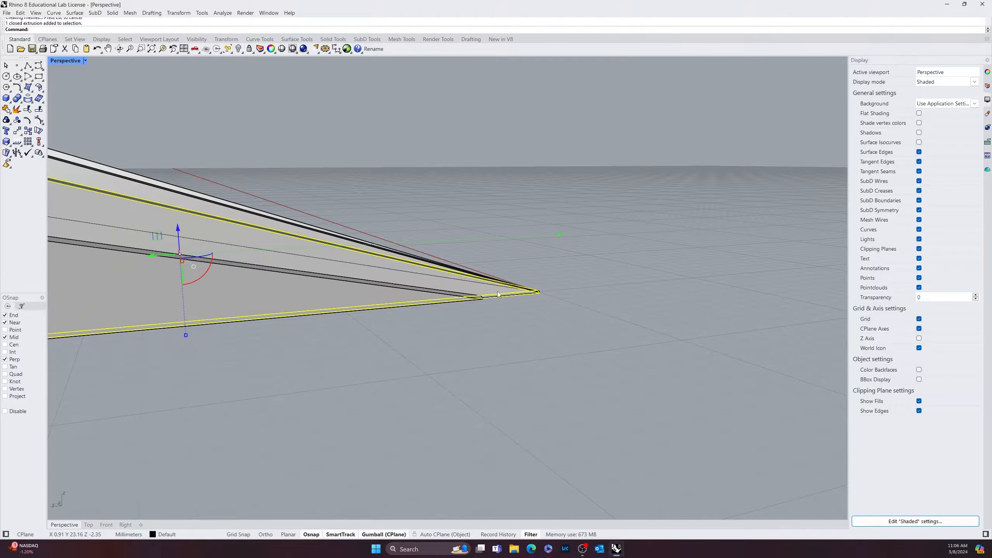
{"action": "scroll", "coordinate": [594, 288], "scroll_direction": "down", "scroll_amount": 3}
{"action": "right_click_drag", "start_coordinate": [594, 282], "coordinate": [495, 277]}
{"action": "type", "text": "z"}
{"action": "key", "text": "Return"}
{"action": "type", "text": "s"}
{"action": "key", "text": "Return"}
Examine how the plates spread from the tip to the reshaped front ends, selecting individual inner plates to tell them apart.
{"action": "scroll", "coordinate": [484, 293], "scroll_direction": "down", "scroll_amount": 6}
{"action": "right_click_drag", "start_coordinate": [547, 301], "coordinate": [469, 313]}
{"action": "scroll", "coordinate": [469, 313], "scroll_direction": "up", "scroll_amount": 6}
{"action": "left_click", "coordinate": [469, 314]}
{"action": "right_click_drag", "start_coordinate": [459, 363], "coordinate": [287, 365]}
{"action": "scroll", "coordinate": [255, 367], "scroll_direction": "up", "scroll_amount": 8}
{"action": "scroll", "coordinate": [300, 370], "scroll_direction": "down", "scroll_amount": 9}
{"action": "left_click", "coordinate": [444, 248]}
{"action": "right_click_drag", "start_coordinate": [434, 229], "coordinate": [538, 203]}
{"action": "left_click", "coordinate": [449, 211], "text": "shift"}
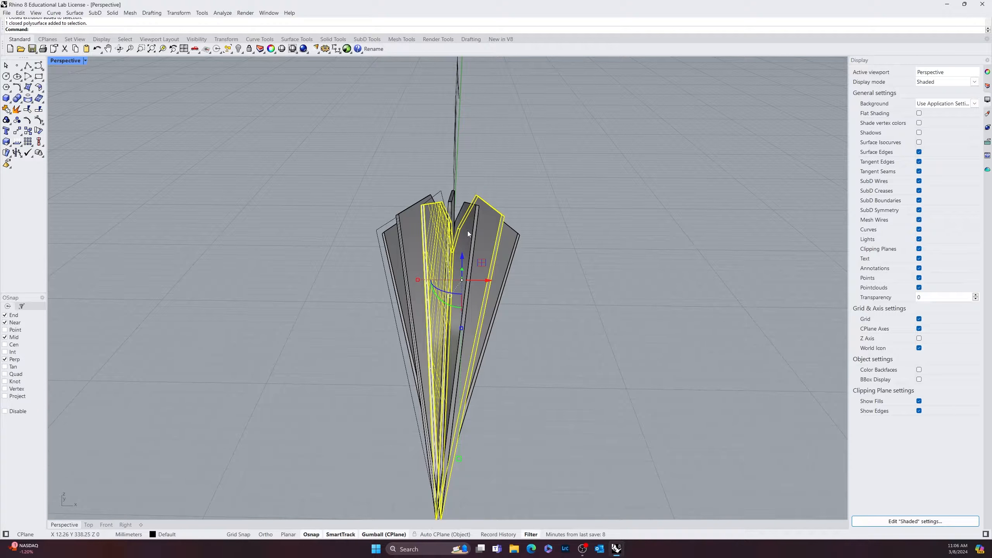
{"action": "left_click", "coordinate": [489, 231], "text": "ctrl"}
{"action": "right_click_drag", "start_coordinate": [485, 230], "coordinate": [386, 263]}
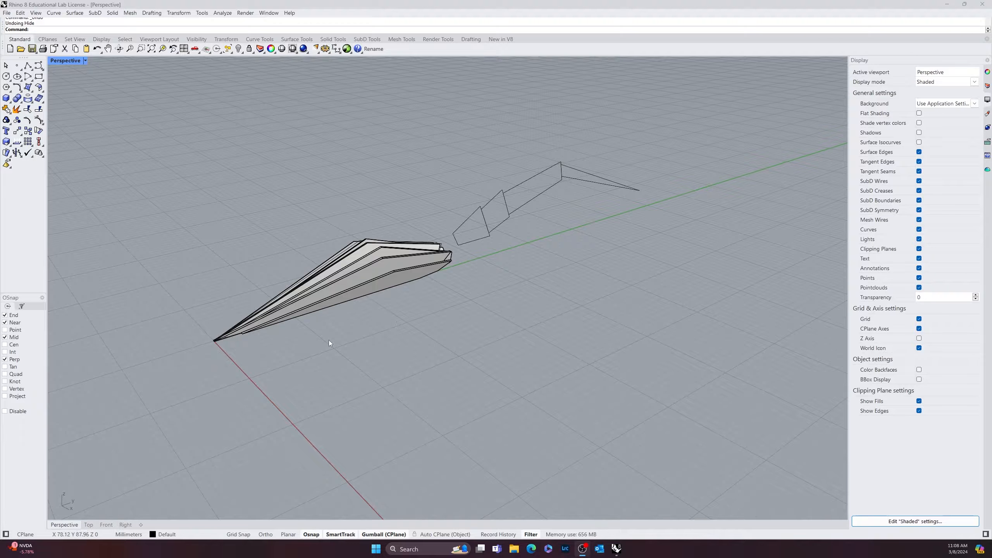
Select the whole fan of plates with its profile curves and hide it, leaving the separate chain of outlines.
{"action": "right_click_drag", "start_coordinate": [328, 340], "coordinate": [283, 293]}
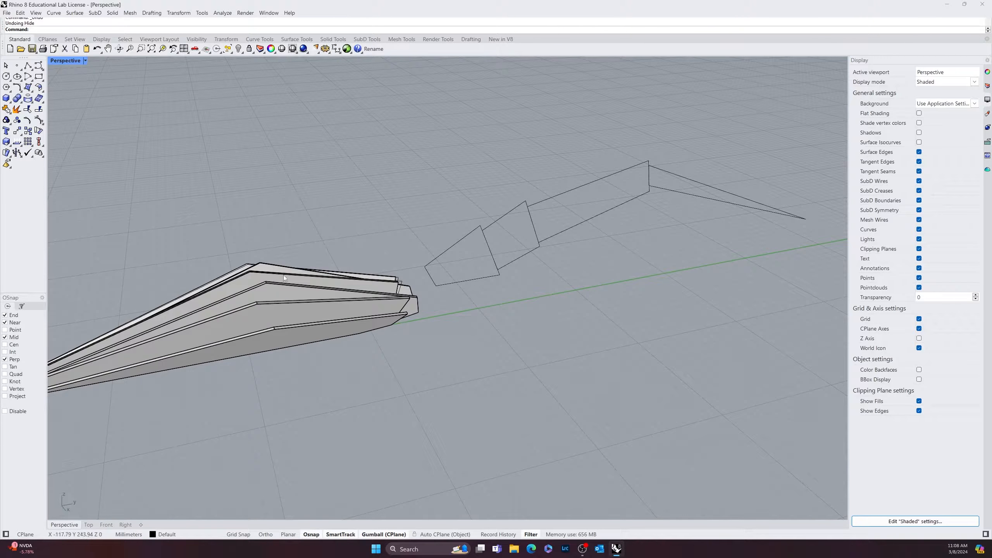
{"action": "left_click_drag", "start_coordinate": [180, 407], "coordinate": [179, 406]}
{"action": "type", "text": "hide"}
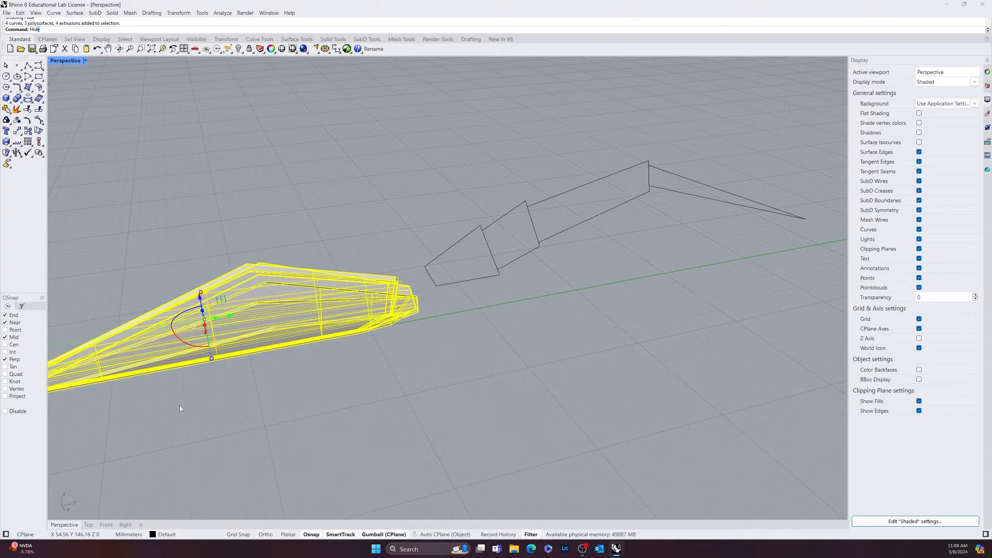
{"action": "key", "text": "Return"}
Examine the remaining chain of profile outlines along the Y axis, including the long four-sided segment and the pointed end.
{"action": "scroll", "coordinate": [473, 247], "scroll_direction": "up", "scroll_amount": 8}
{"action": "mouse_move", "coordinate": [473, 248]}
{"action": "right_mouse_down"}
{"action": "mouse_move", "coordinate": [429, 253]}
{"action": "mouse_move", "coordinate": [486, 233]}
{"action": "right_mouse_up"}
{"action": "scroll", "coordinate": [441, 254], "scroll_direction": "down", "scroll_amount": 8}
{"action": "scroll", "coordinate": [486, 233], "scroll_direction": "down", "scroll_amount": 5}
{"action": "left_click", "coordinate": [453, 249]}
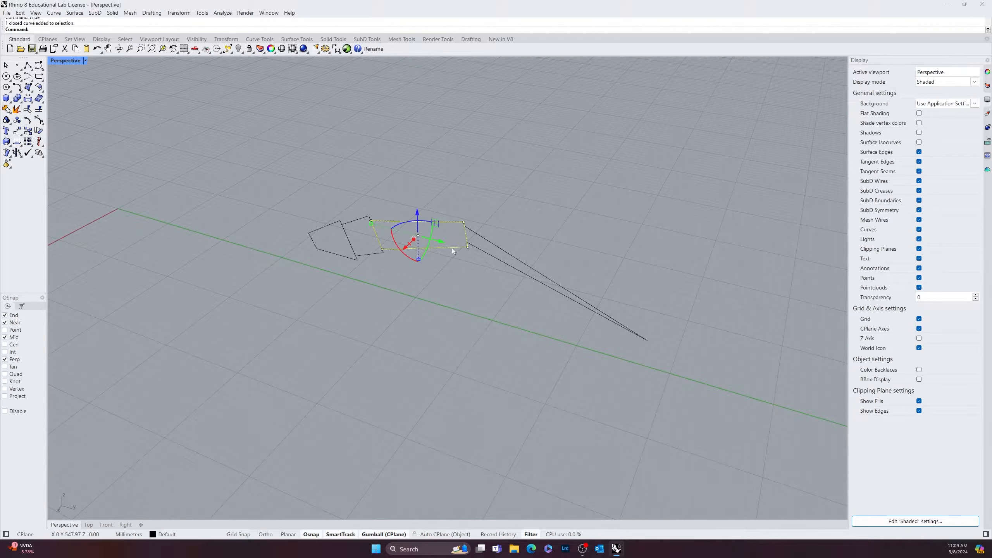
{"action": "left_click", "coordinate": [487, 286]}
{"action": "right_click_drag", "start_coordinate": [487, 286], "coordinate": [586, 267]}
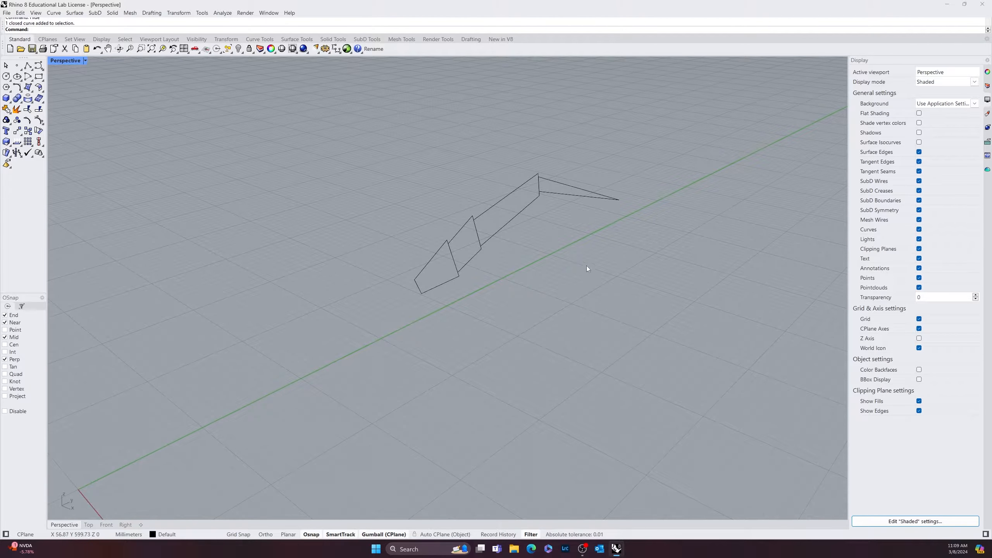
{"action": "scroll", "coordinate": [500, 238], "scroll_direction": "up", "scroll_amount": 7}
{"action": "right_click_drag", "start_coordinate": [500, 239], "coordinate": [546, 209]}
{"action": "right_click_drag", "start_coordinate": [607, 166], "coordinate": [524, 224]}
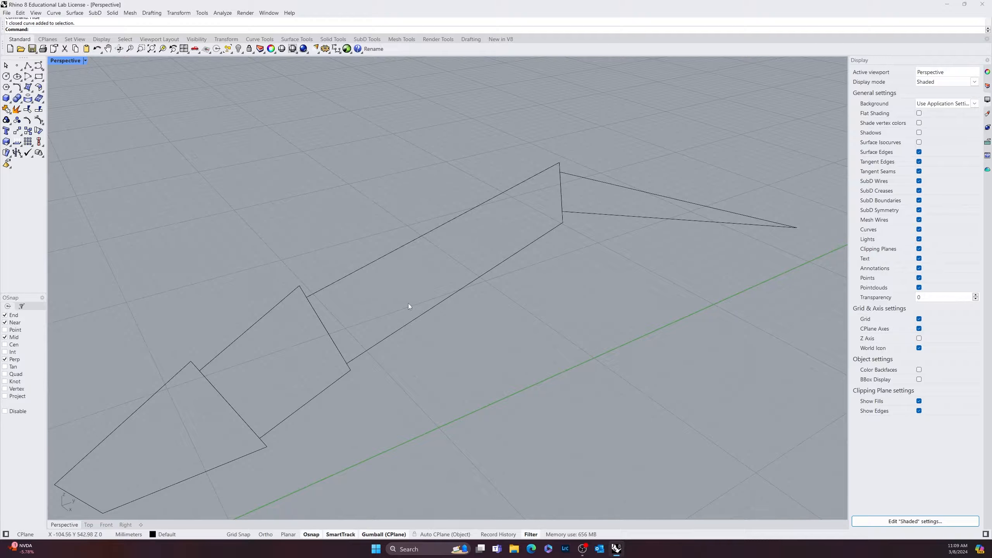
{"action": "right_click_drag", "start_coordinate": [474, 275], "coordinate": [513, 310]}
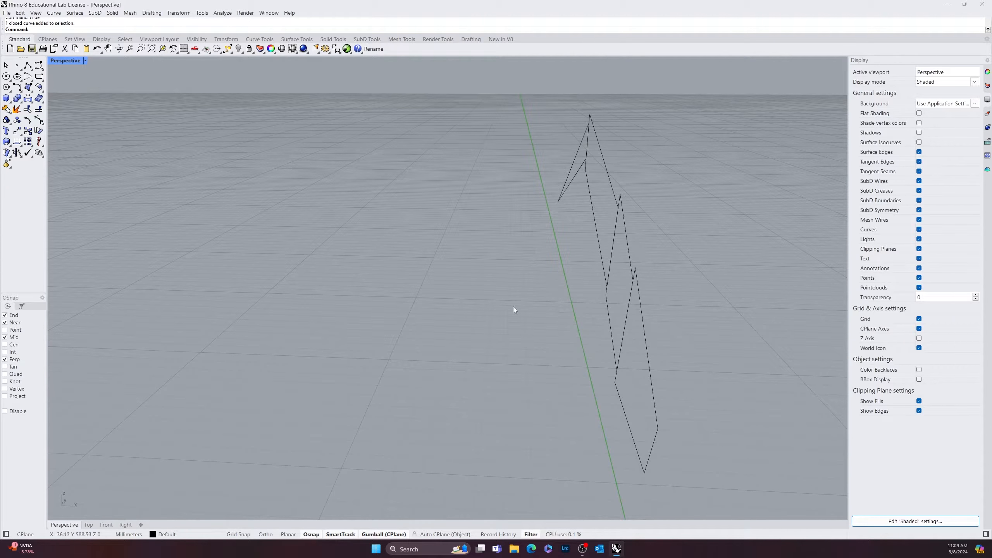
Draw a three-sided inscribed polygon beside the outline chain in the Front view and rotate it so one corner points up.
{"action": "left_click", "coordinate": [112, 527]}
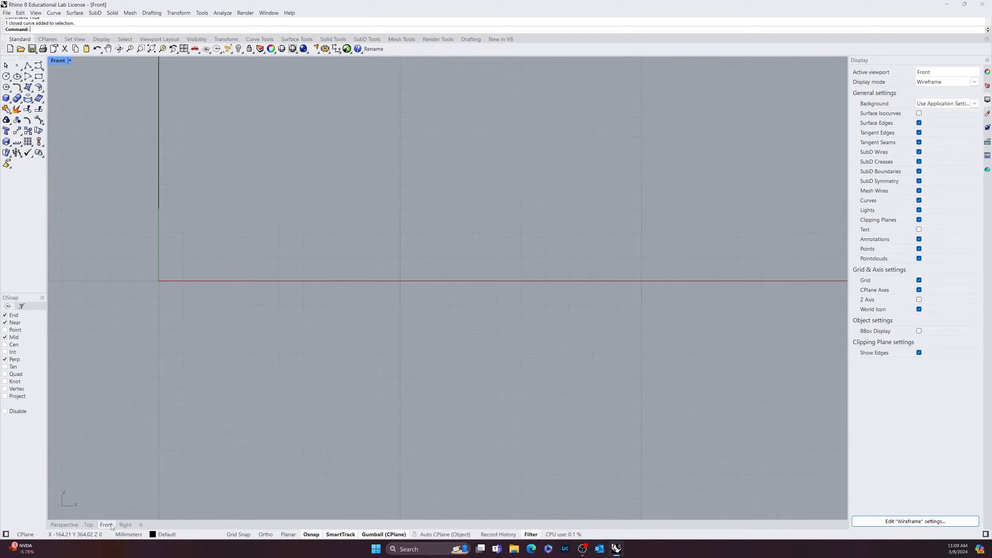
{"action": "scroll", "coordinate": [219, 456], "scroll_direction": "down", "scroll_amount": 10}
{"action": "scroll", "coordinate": [210, 391], "scroll_direction": "up", "scroll_amount": 6}
{"action": "right_click_drag", "start_coordinate": [236, 429], "coordinate": [246, 408]}
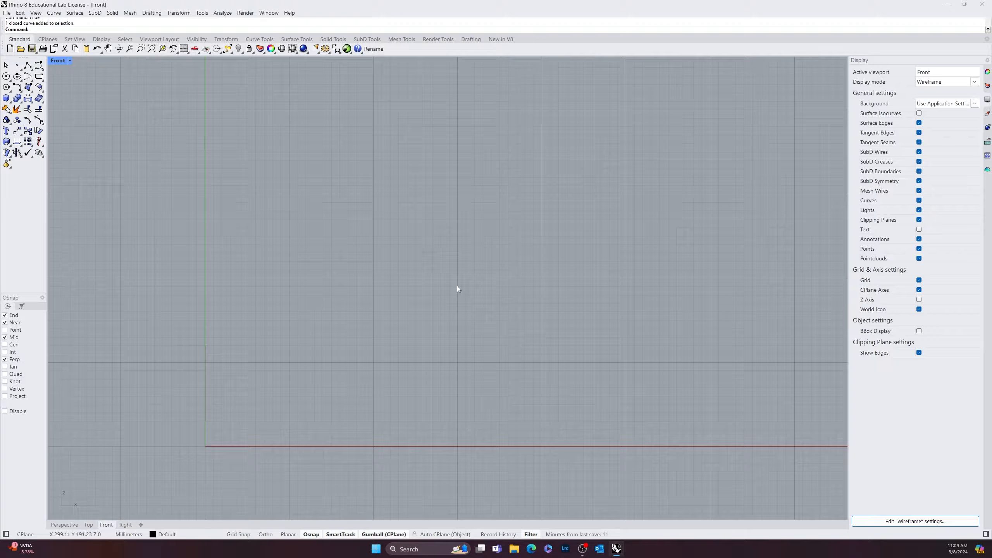
{"action": "type", "text": "gon"}
{"action": "key", "text": "Return"}
{"action": "left_click", "coordinate": [93, 30]}
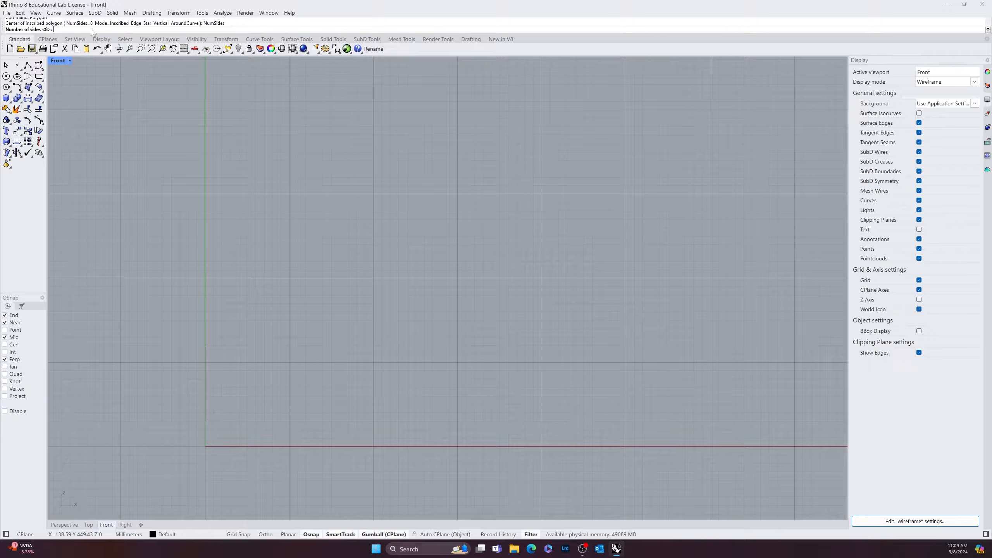
{"action": "type", "text": "3"}
{"action": "key", "text": "Return"}
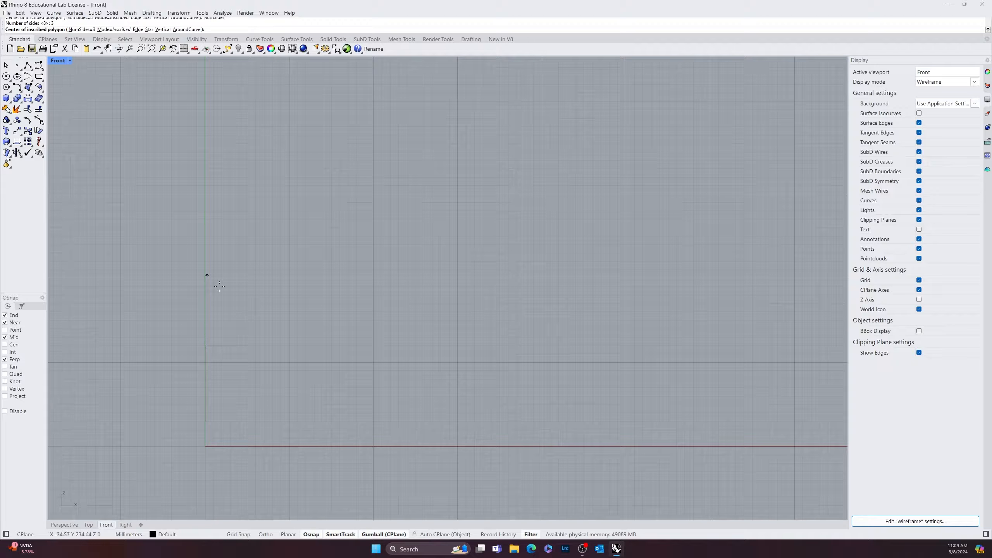
{"action": "left_click", "coordinate": [318, 373]}
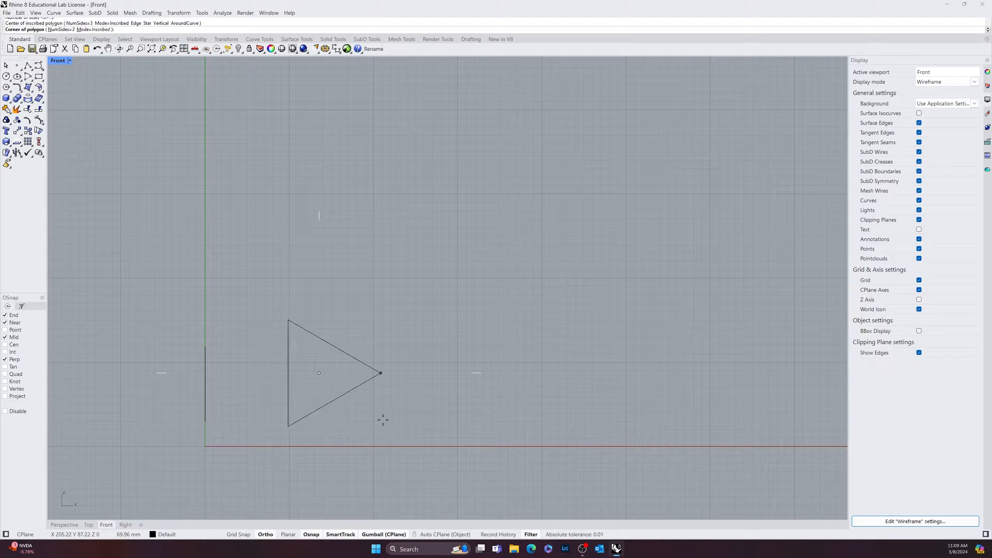
{"action": "key", "text": "F8"}
{"action": "left_click", "coordinate": [359, 414]}
{"action": "left_click", "coordinate": [328, 401]}
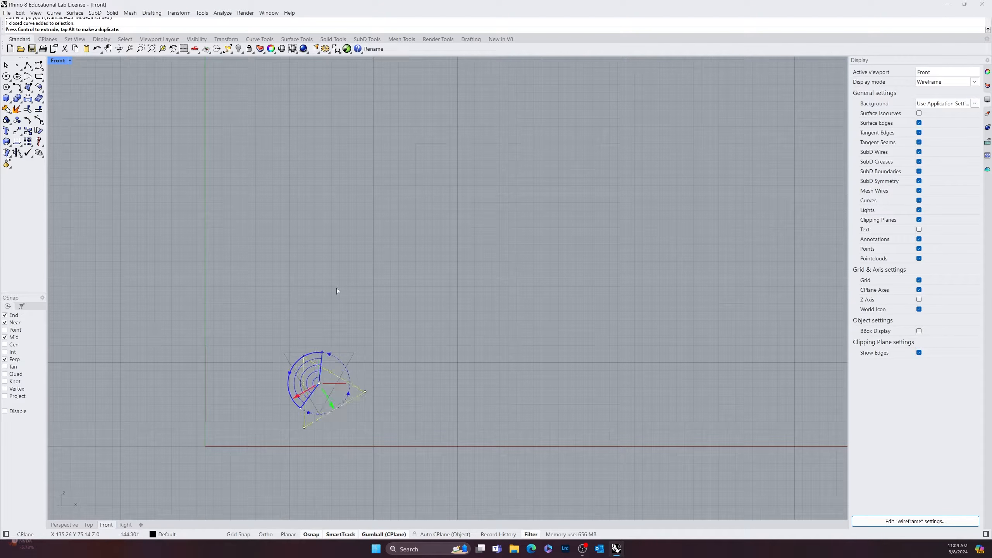
{"action": "key", "text": "Escape"}
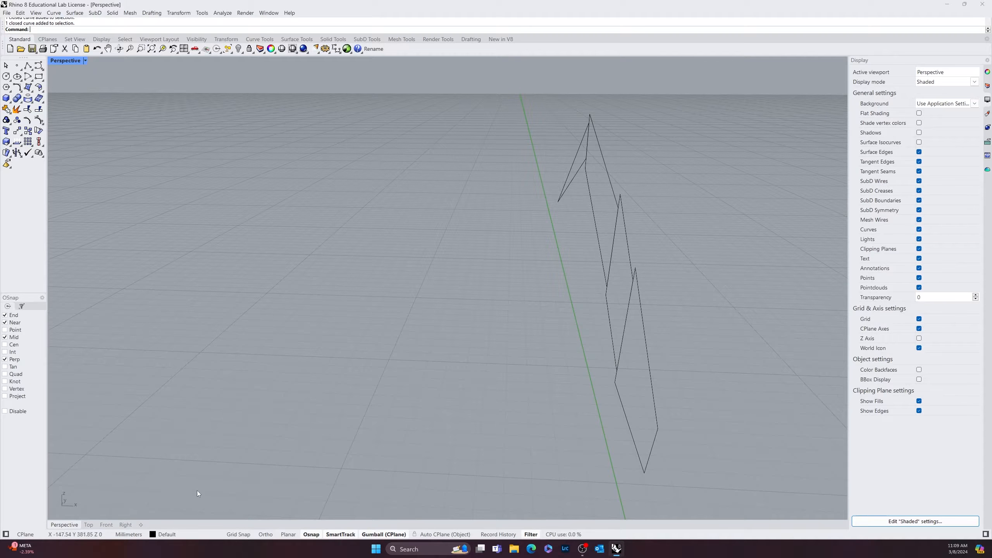
Move the triangle along the Y and X axes in Perspective until it straddles the chain of outlines.
{"action": "right_click_drag", "start_coordinate": [198, 490], "coordinate": [224, 463]}
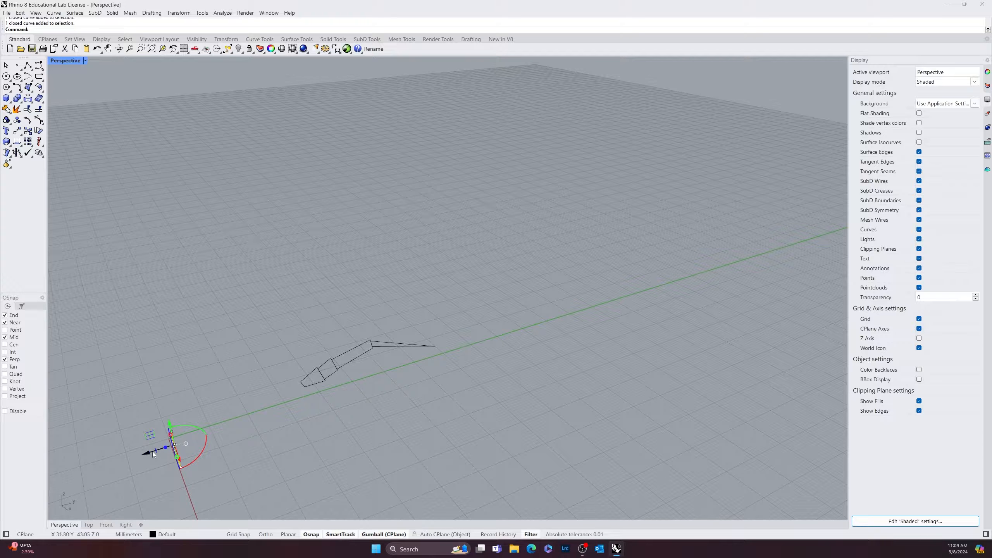
{"action": "left_click_drag", "start_coordinate": [152, 451], "coordinate": [338, 399]}
{"action": "right_click_drag", "start_coordinate": [338, 403], "coordinate": [513, 305]}
{"action": "left_click_drag", "start_coordinate": [520, 300], "coordinate": [341, 309]}
{"action": "left_click", "coordinate": [437, 367]}
{"action": "left_click", "coordinate": [446, 363]}
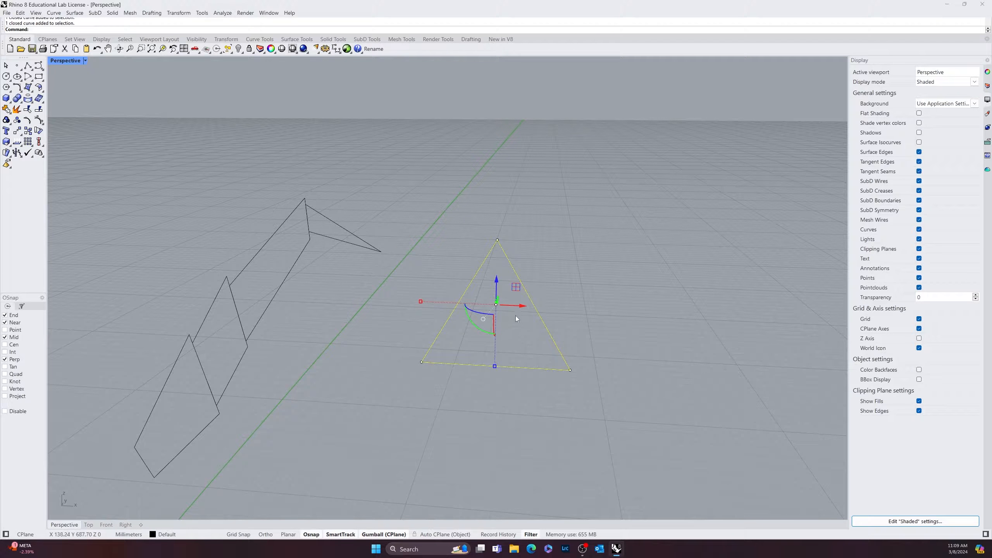
{"action": "left_click_drag", "start_coordinate": [521, 304], "coordinate": [289, 290]}
Move the triangle by its apex onto the upper edge of the long four-sided segment.
{"action": "scroll", "coordinate": [235, 309], "scroll_direction": "up", "scroll_amount": 3}
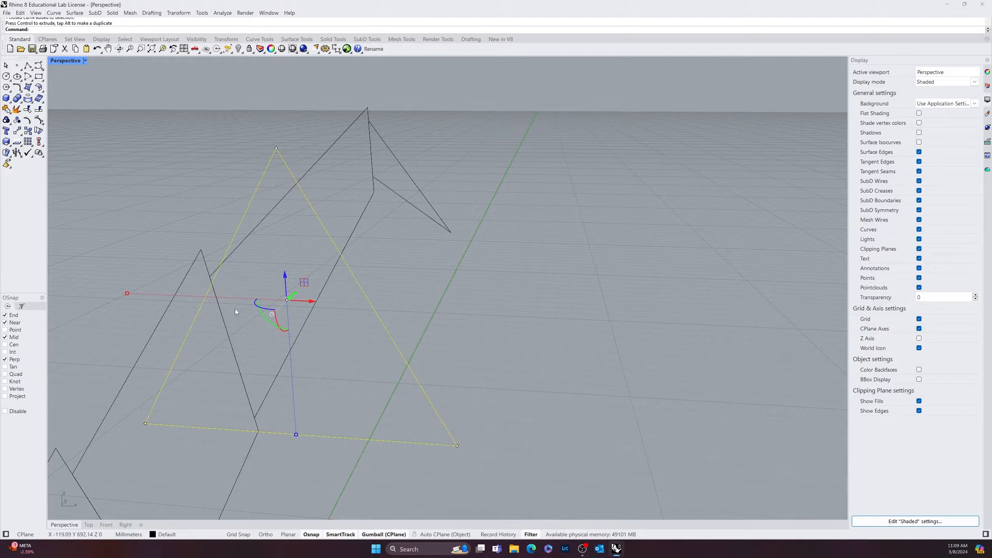
{"action": "right_click_drag", "start_coordinate": [235, 309], "coordinate": [370, 350]}
{"action": "type", "text": "move"}
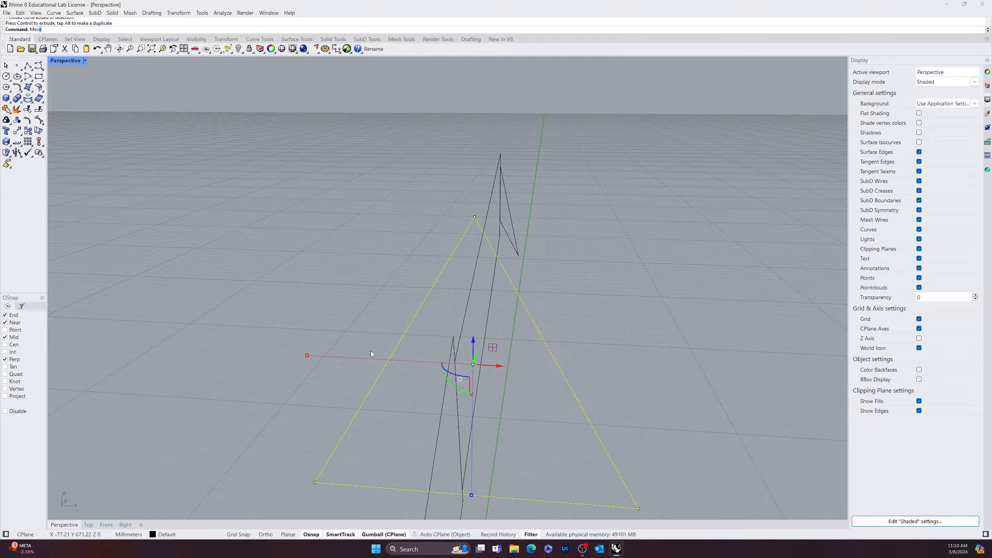
{"action": "key", "text": "Return"}
{"action": "left_click", "coordinate": [472, 217]}
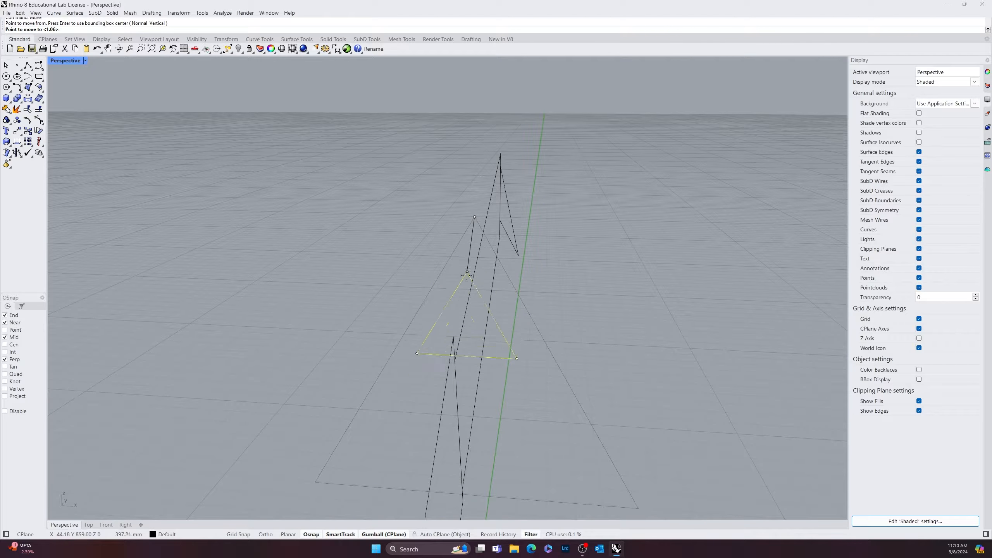
{"action": "left_click", "coordinate": [471, 328]}
Scale the triangle down from its apex to roughly the long segment's depth, with object snaps disabled for the final reference point.
{"action": "right_click_drag", "start_coordinate": [491, 316], "coordinate": [398, 389]}
{"action": "left_click_drag", "start_coordinate": [403, 405], "coordinate": [409, 372]}
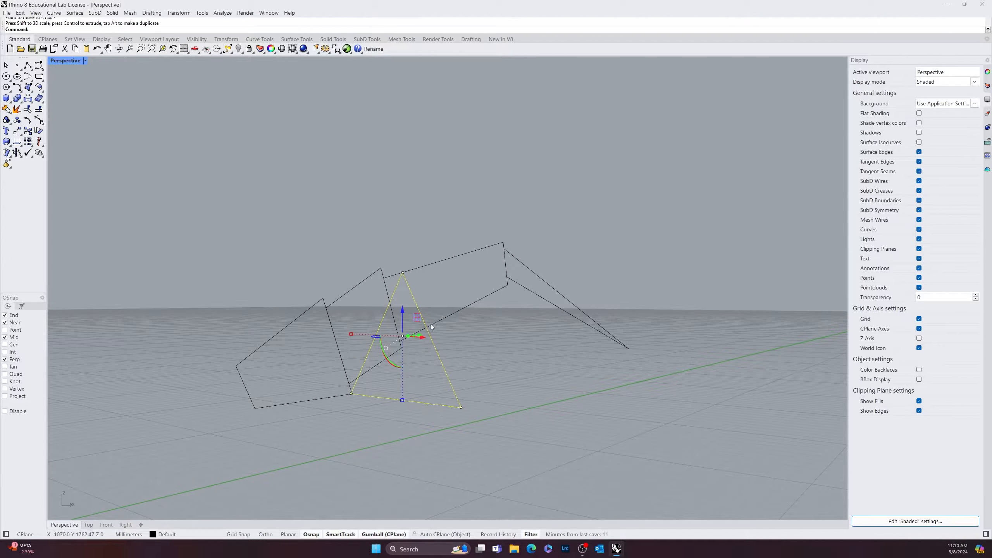
{"action": "right_click_drag", "start_coordinate": [430, 318], "coordinate": [547, 336]}
{"action": "type", "text": "Scale"}
{"action": "key", "text": "Return"}
{"action": "left_click", "coordinate": [545, 290]}
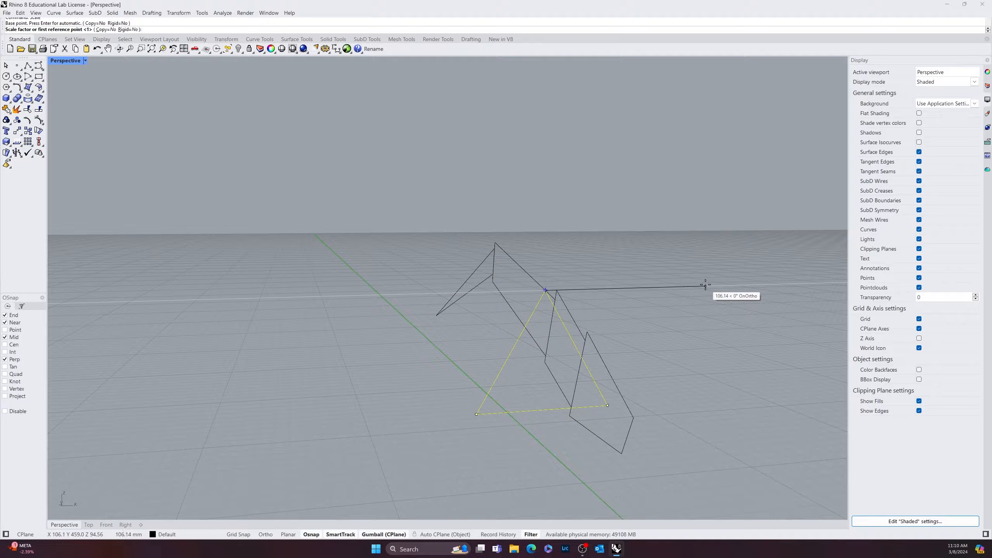
{"action": "left_click", "coordinate": [698, 286]}
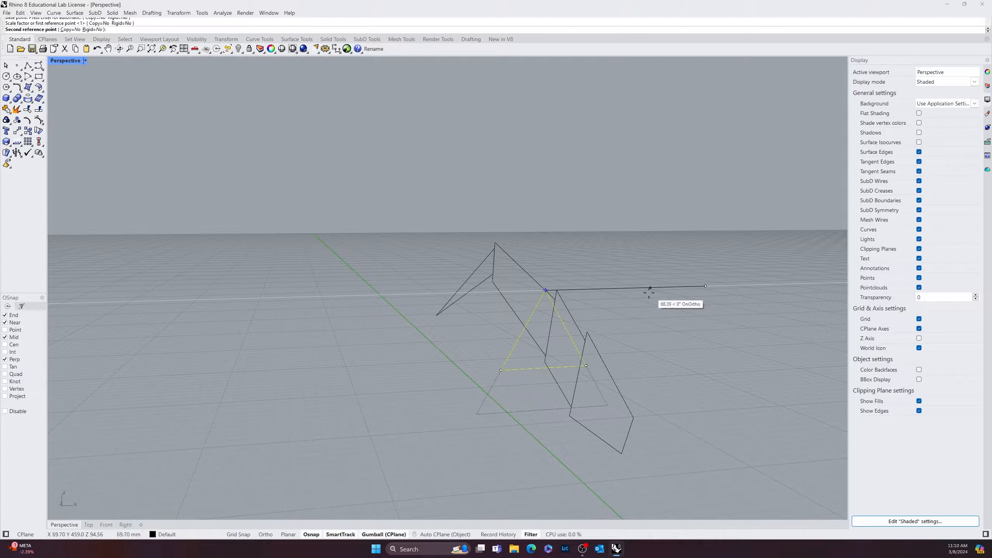
{"action": "right_click_drag", "start_coordinate": [628, 289], "coordinate": [712, 284]}
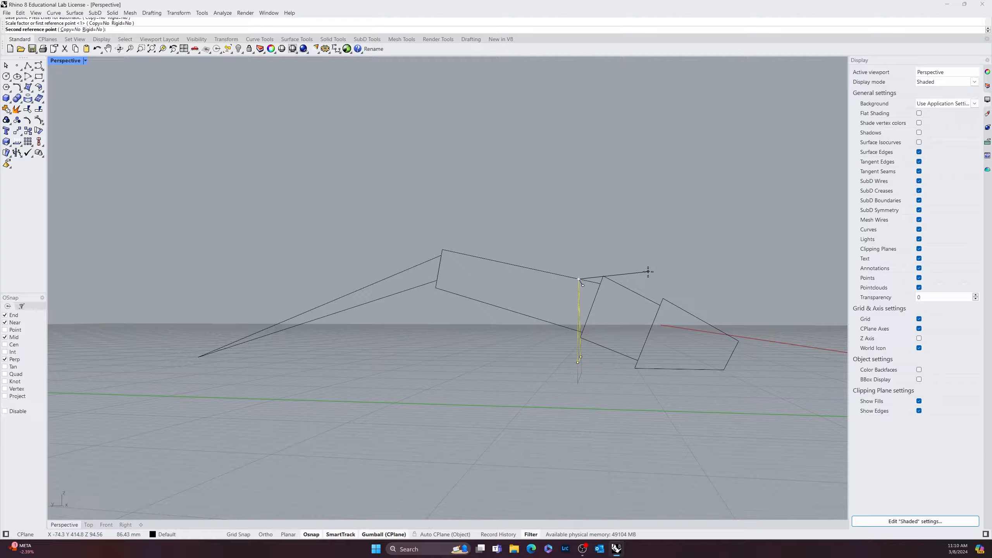
{"action": "left_click", "coordinate": [5, 411]}
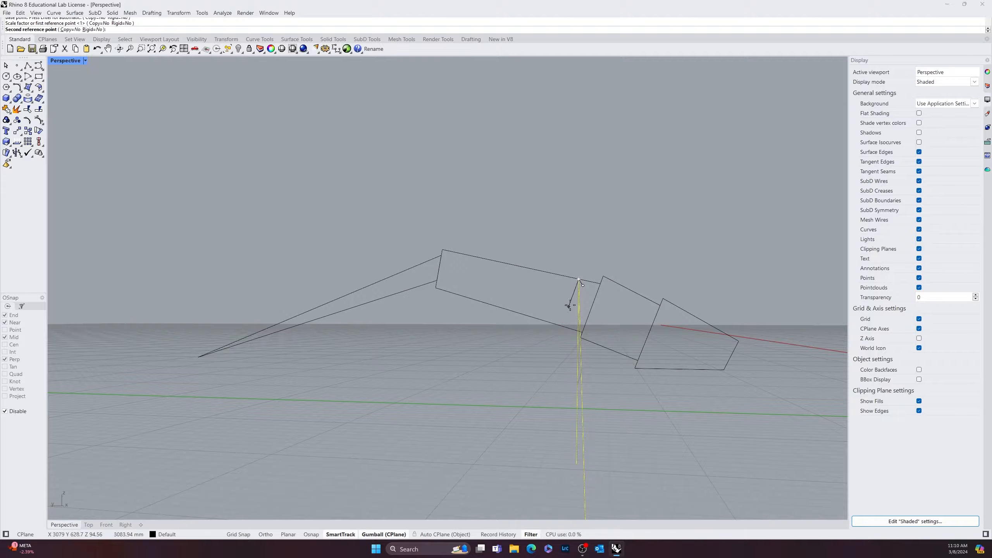
{"action": "right_click_drag", "start_coordinate": [572, 288], "coordinate": [652, 256]}
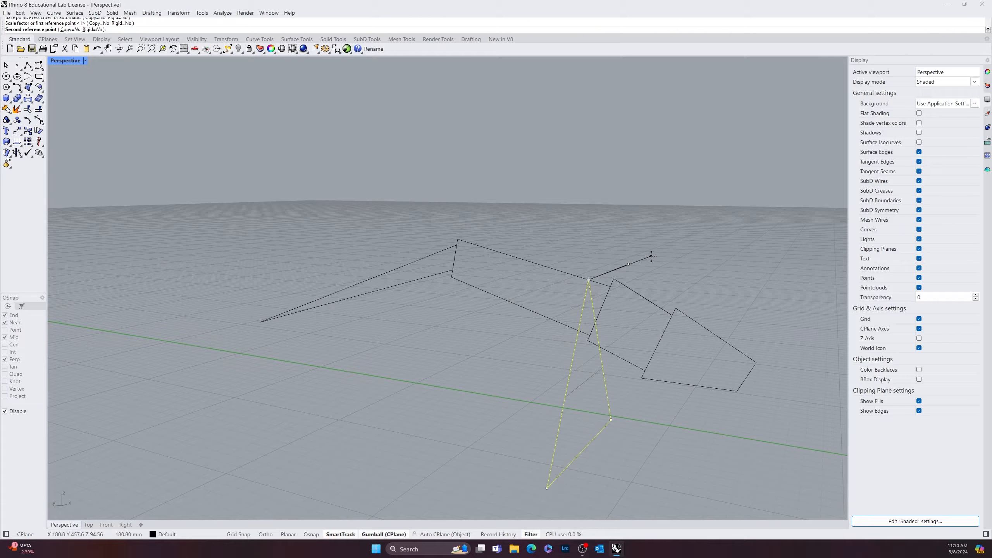
{"action": "left_click", "coordinate": [606, 271]}
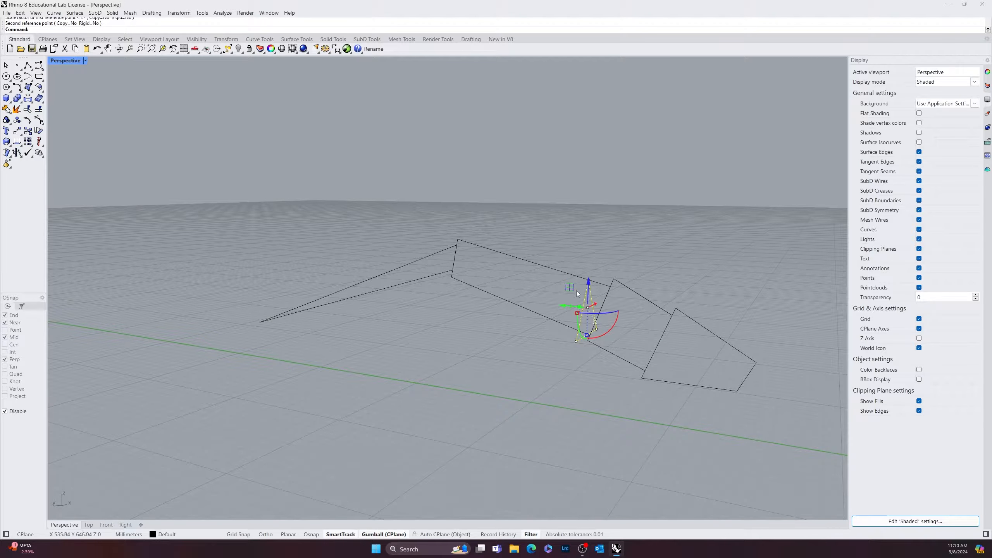
Rotate the scaled triangle about the X axis to tilt it along the long segment's slanted end.
{"action": "scroll", "coordinate": [564, 317], "scroll_direction": "up", "scroll_amount": 5}
{"action": "key", "text": "Escape"}
{"action": "mouse_move", "coordinate": [493, 410]}
{"action": "right_mouse_down"}
{"action": "mouse_move", "coordinate": [554, 394]}
{"action": "mouse_move", "coordinate": [534, 429]}
{"action": "mouse_move", "coordinate": [497, 403]}
{"action": "right_mouse_up"}
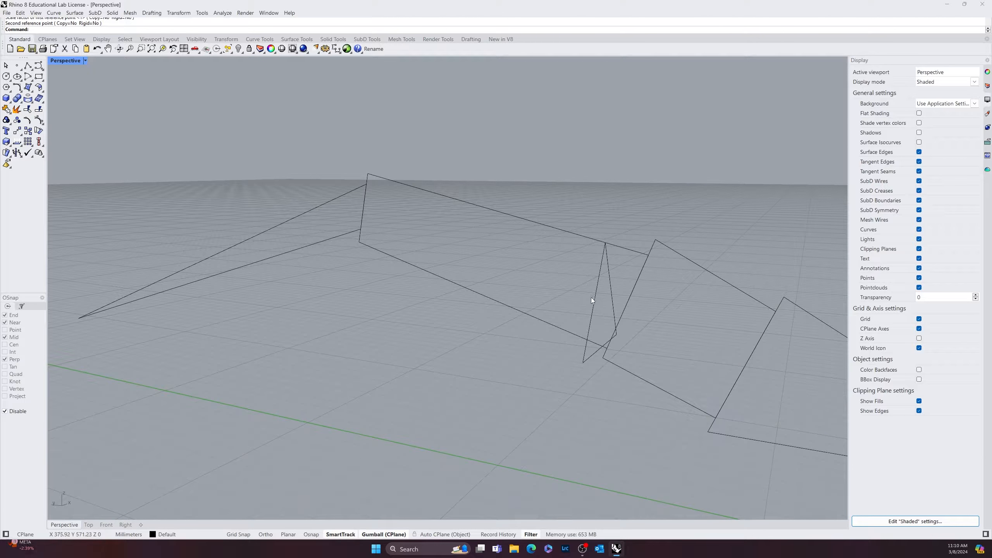
{"action": "left_click", "coordinate": [593, 303]}
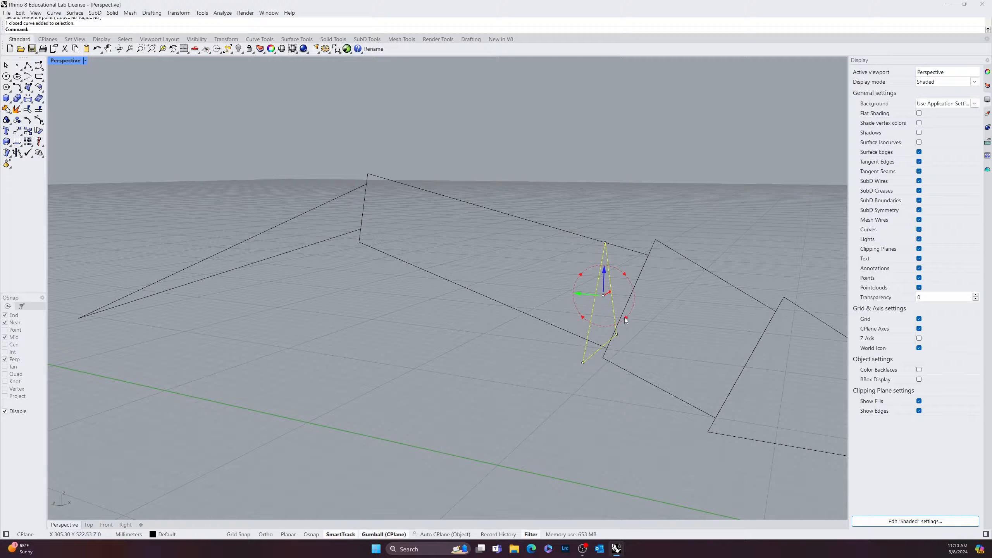
{"action": "left_click_drag", "start_coordinate": [626, 318], "coordinate": [619, 333]}
{"action": "left_click", "coordinate": [566, 410]}
Duplicate the tilted triangle along the Y axis, placing the copy over the neighbouring middle segment.
{"action": "right_click_drag", "start_coordinate": [538, 443], "coordinate": [589, 385]}
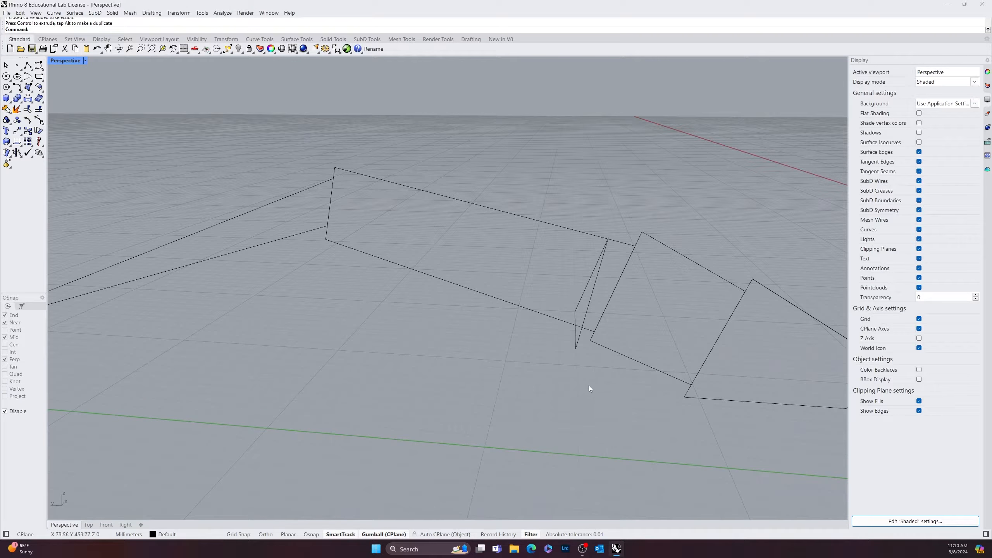
{"action": "left_click", "coordinate": [579, 342]}
{"action": "right_click_drag", "start_coordinate": [580, 342], "coordinate": [575, 398]}
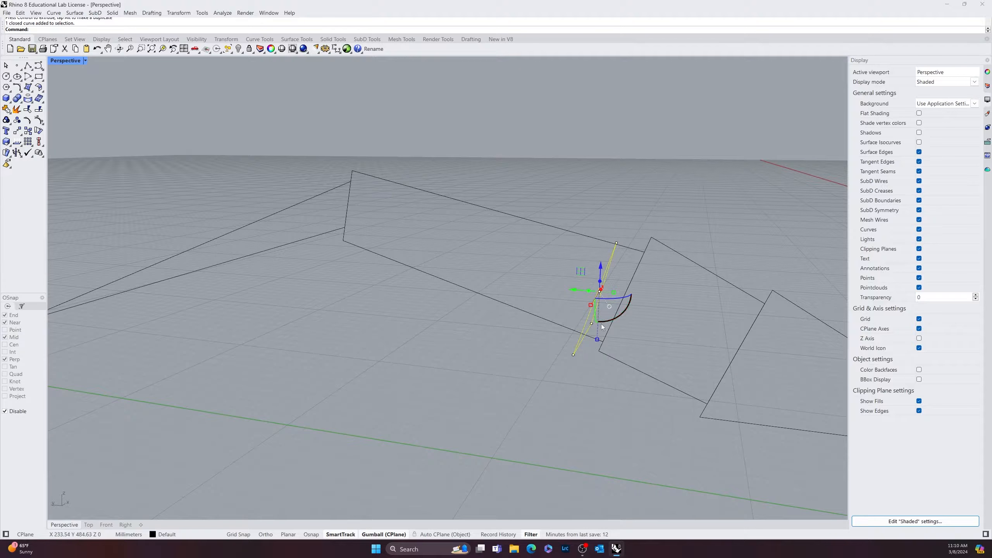
{"action": "left_click_drag", "start_coordinate": [565, 285], "coordinate": [729, 358]}
{"action": "key", "text": "alt"}
Re-enable object snaps and move the copied triangle by its apex to the middle segment's upper corner at the front segment.
{"action": "type", "text": "move"}
{"action": "key", "text": "Return"}
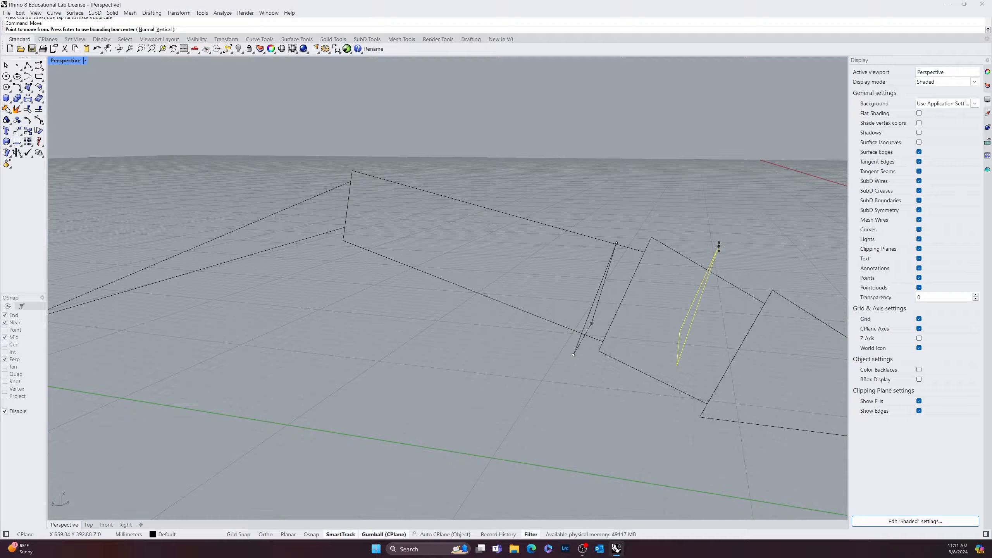
{"action": "left_click", "coordinate": [5, 411]}
{"action": "left_click", "coordinate": [716, 246]}
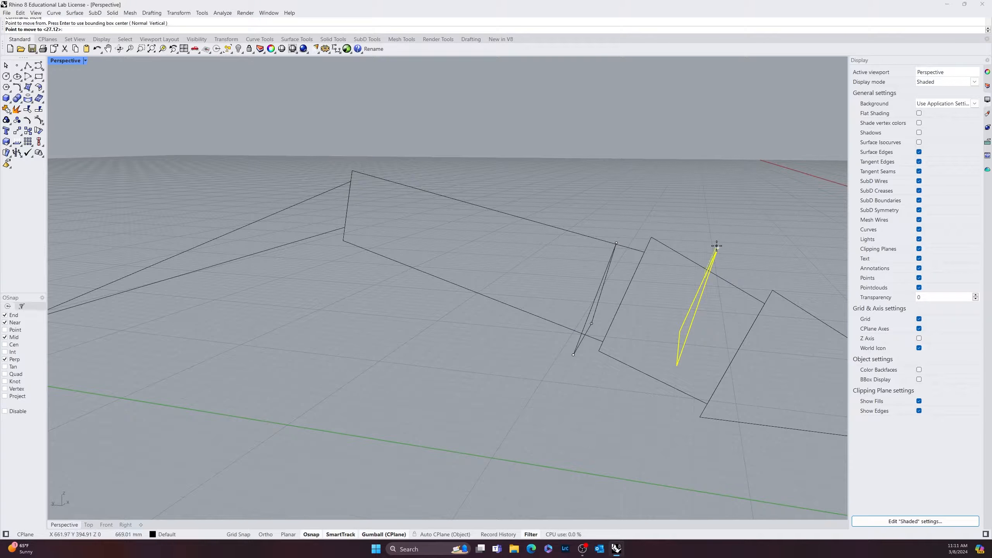
{"action": "left_click", "coordinate": [763, 302]}
Move the original triangle by its apex to the long segment's upper end corner, where it meets the middle segment.
{"action": "right_click_drag", "start_coordinate": [782, 366], "coordinate": [397, 382]}
{"action": "left_click", "coordinate": [323, 332]}
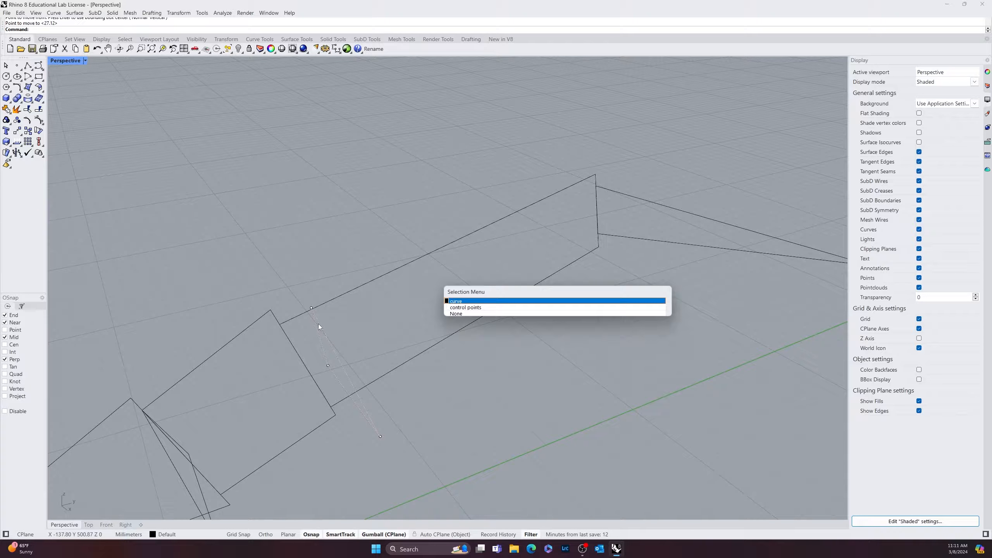
{"action": "left_click", "coordinate": [354, 380]}
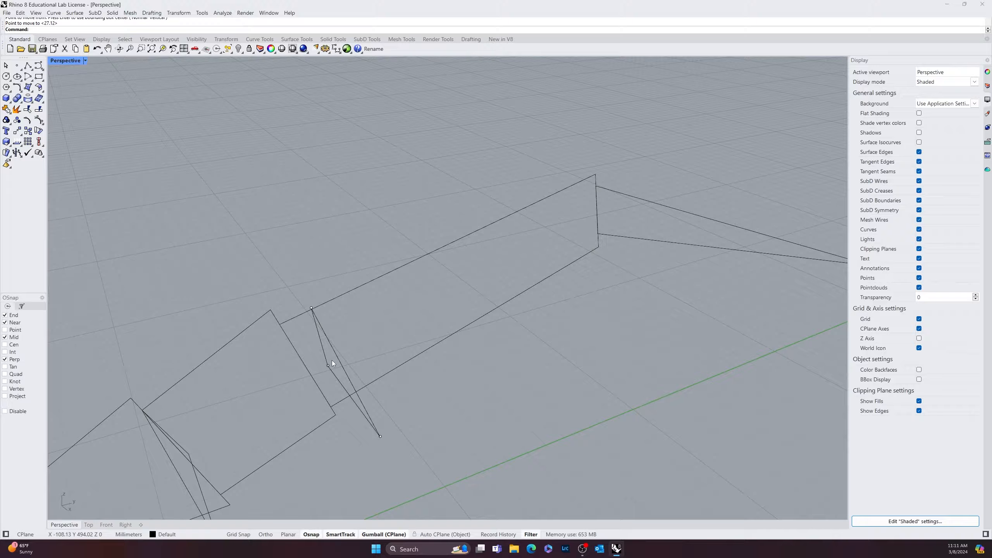
{"action": "type", "text": "M"}
{"action": "key", "text": "Return"}
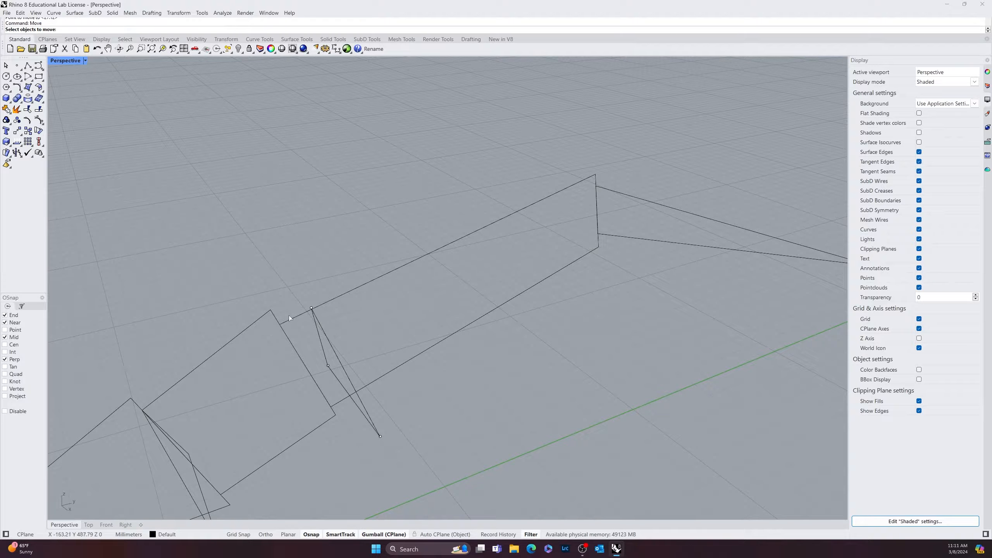
{"action": "left_click", "coordinate": [318, 333]}
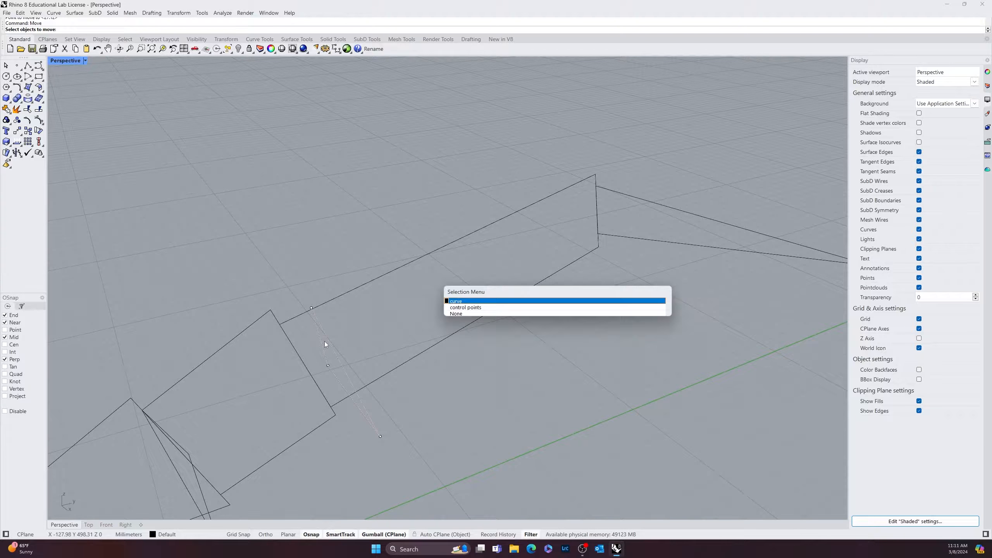
{"action": "key", "text": "Return"}
{"action": "key", "text": "Return"}
{"action": "left_click", "coordinate": [312, 309]}
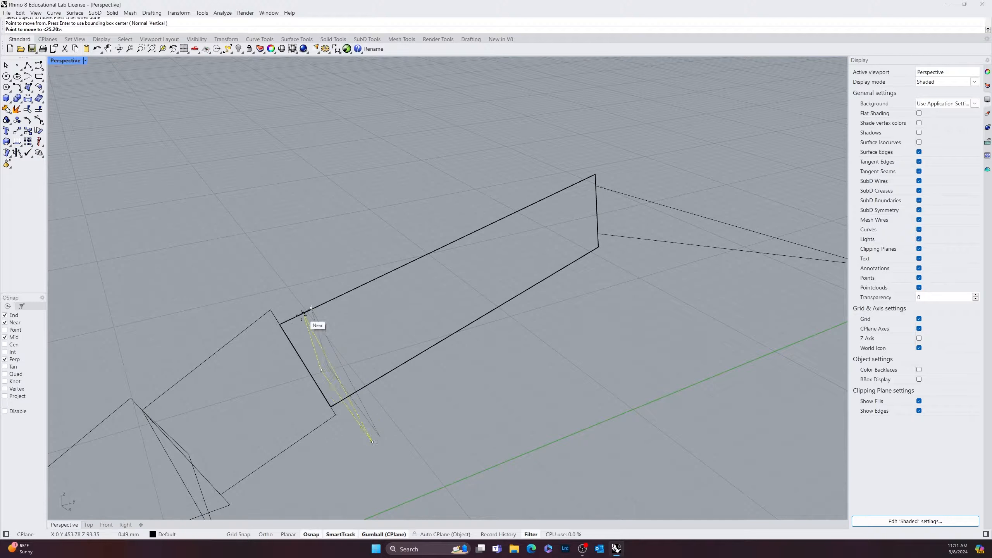
{"action": "left_click", "coordinate": [280, 324]}
Rotate the copied triangle about the X axis to match the slanted joint between the front and middle segments.
{"action": "right_click_drag", "start_coordinate": [456, 403], "coordinate": [352, 366]}
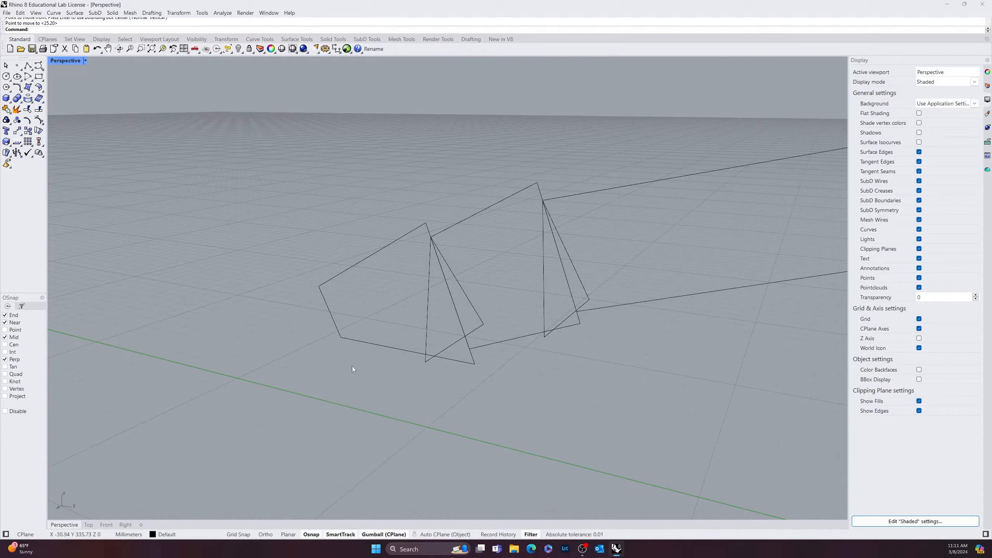
{"action": "left_click", "coordinate": [427, 328]}
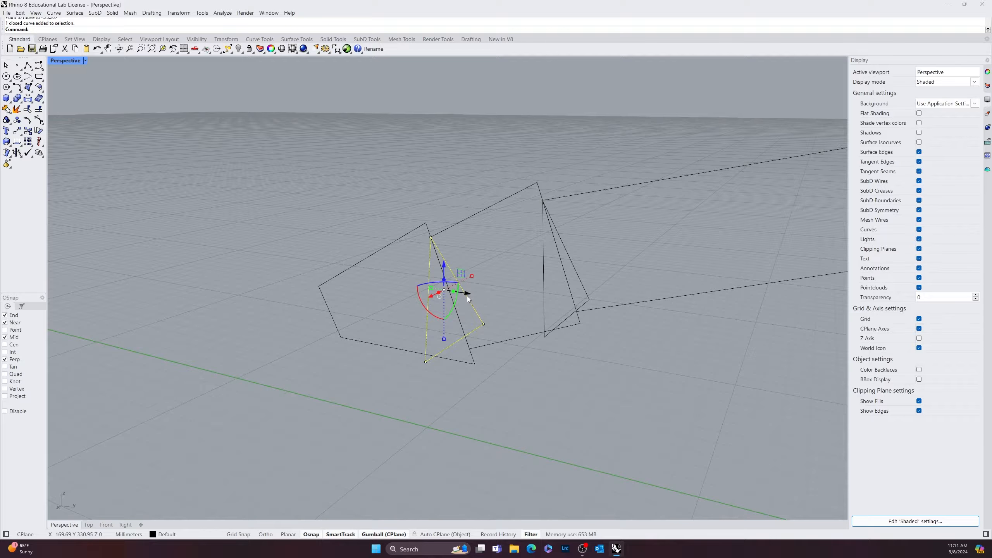
{"action": "right_click_drag", "start_coordinate": [467, 296], "coordinate": [487, 376]}
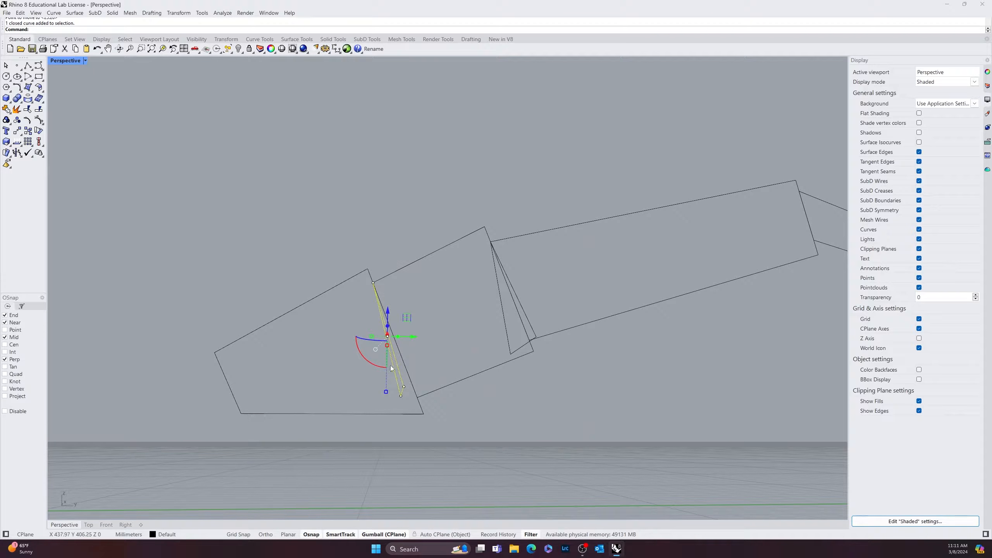
{"action": "mouse_move", "coordinate": [364, 356]}
{"action": "left_mouse_down"}
{"action": "mouse_move", "coordinate": [360, 374]}
{"action": "mouse_move", "coordinate": [351, 370]}
{"action": "left_mouse_up"}
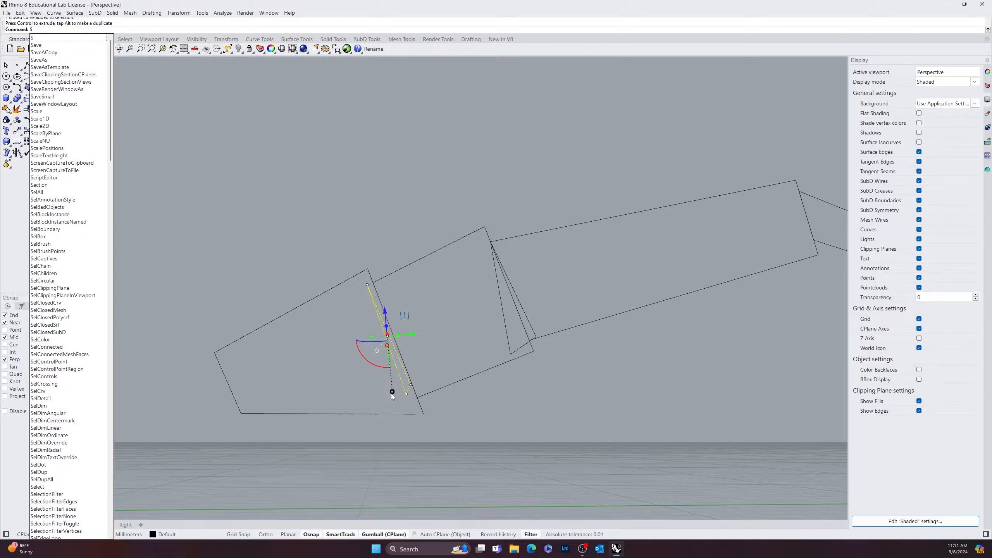
{"action": "key", "text": "BackSpace"}
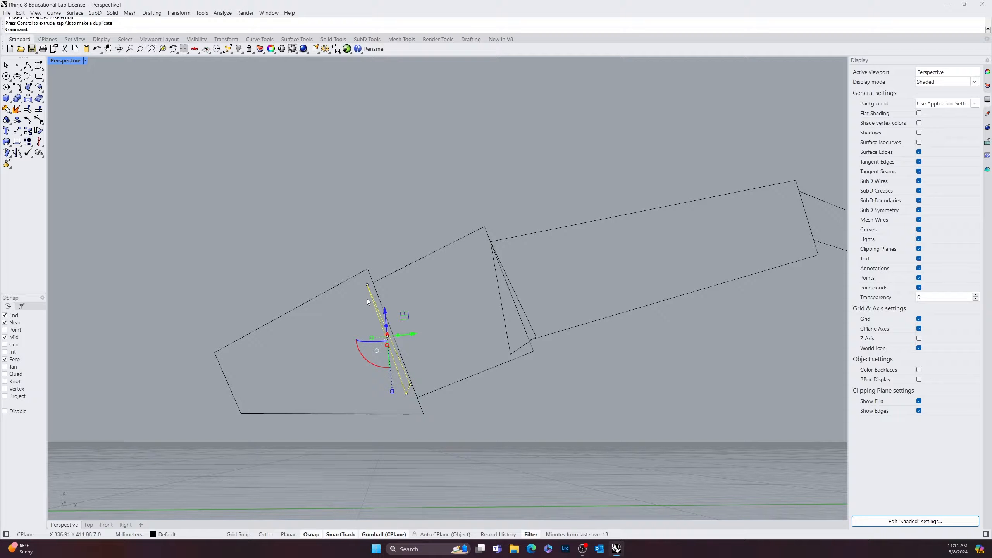
Scale the tilted triangle from its apex to reach the middle segment's lower corner at the front joint.
{"action": "type", "text": "scale"}
{"action": "key", "text": "Return"}
{"action": "left_click", "coordinate": [366, 286]}
{"action": "left_click", "coordinate": [257, 256]}
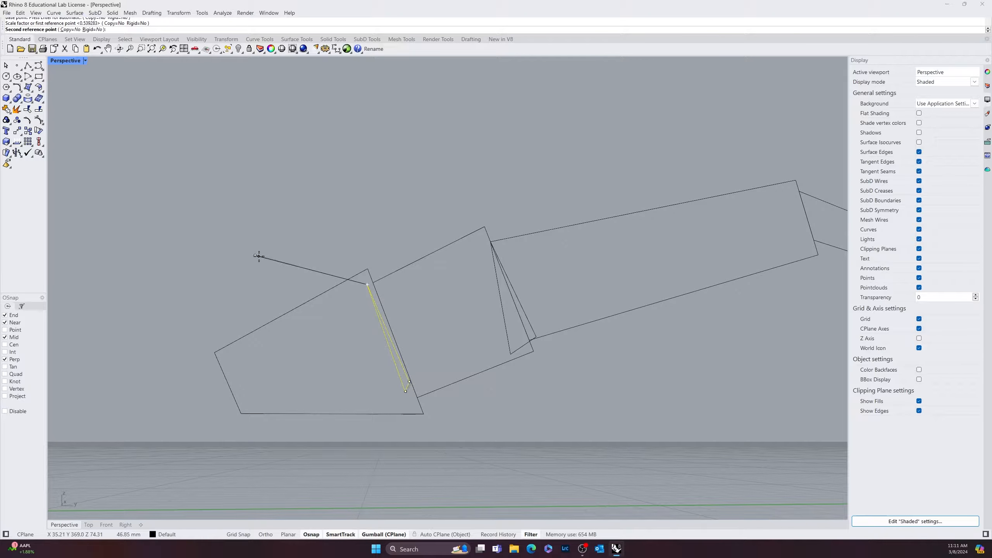
{"action": "left_click", "coordinate": [214, 263]}
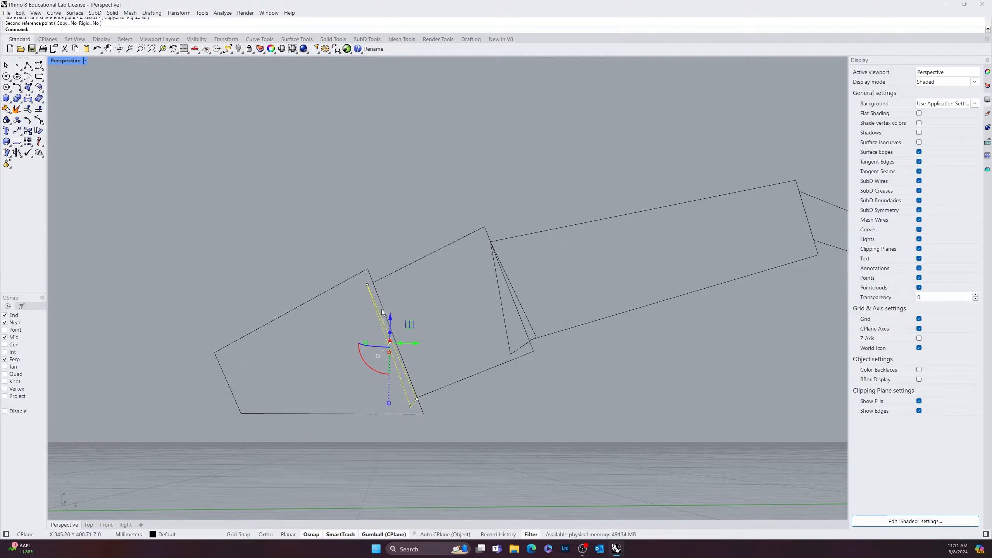
Move the scaled triangle by its apex onto the middle segment's upper corner at the front joint.
{"action": "key", "text": "Return"}
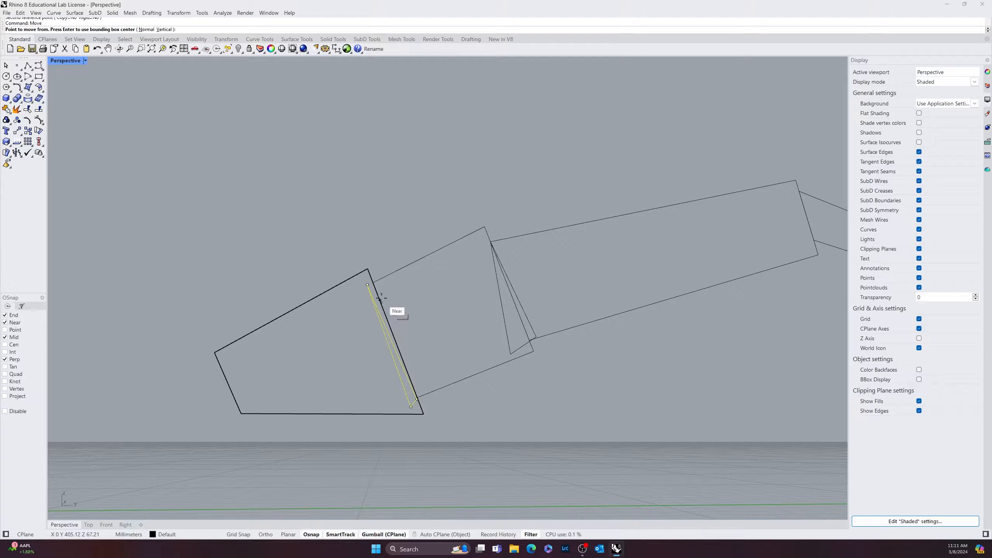
{"action": "left_click", "coordinate": [367, 284]}
{"action": "left_click", "coordinate": [373, 282]}
{"action": "key", "text": "Escape"}
Duplicate the front-joint triangle along the Y axis to the front segment's short outer end.
{"action": "right_click_drag", "start_coordinate": [535, 433], "coordinate": [523, 387]}
{"action": "left_click", "coordinate": [561, 321]}
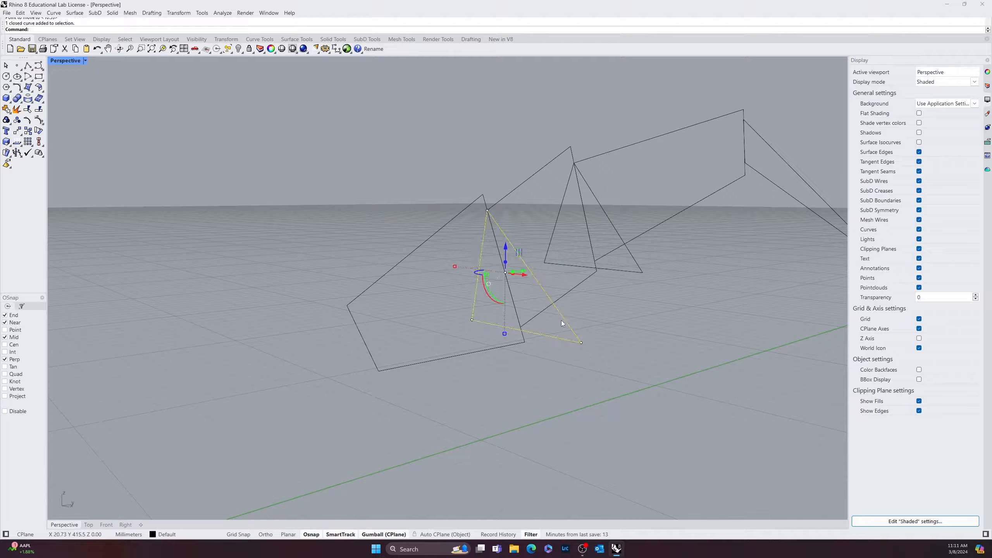
{"action": "right_click_drag", "start_coordinate": [525, 275], "coordinate": [517, 292]}
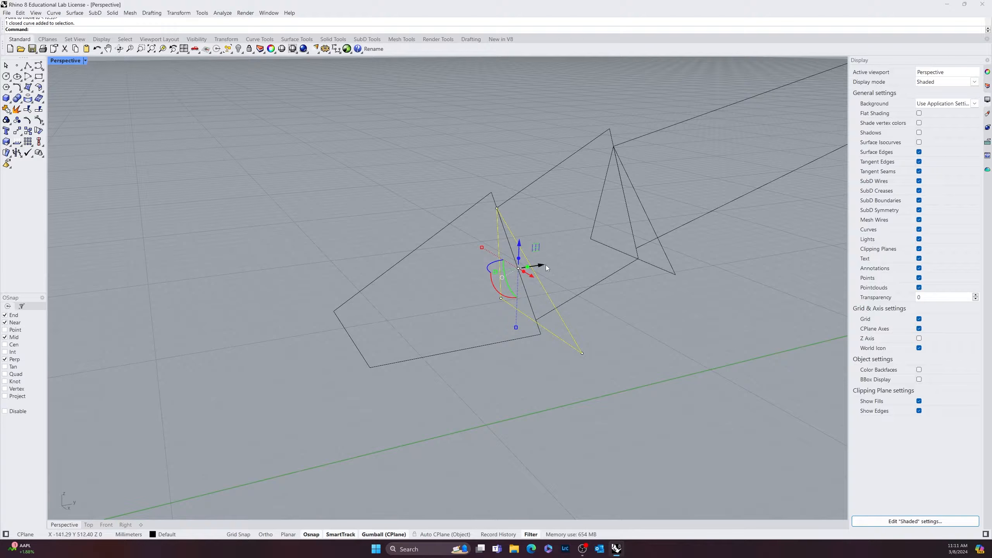
{"action": "left_click_drag", "start_coordinate": [545, 266], "coordinate": [314, 299]}
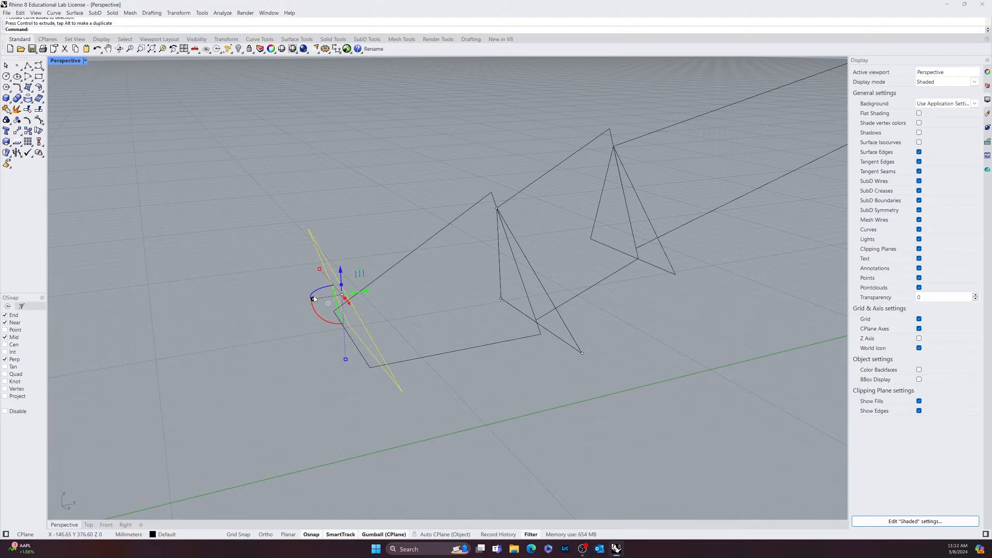
Move the copied triangle by its apex onto the upper corner of the front segment's outer end.
{"action": "scroll", "coordinate": [314, 299], "scroll_direction": "up", "scroll_amount": 2}
{"action": "type", "text": "Move"}
{"action": "key", "text": "Return"}
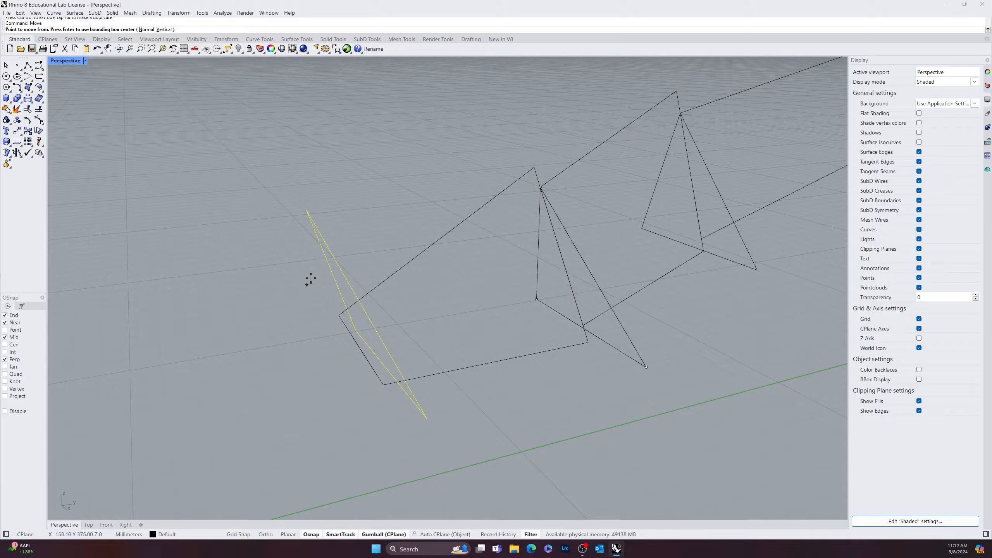
{"action": "left_click", "coordinate": [306, 212]}
{"action": "left_click", "coordinate": [333, 317]}
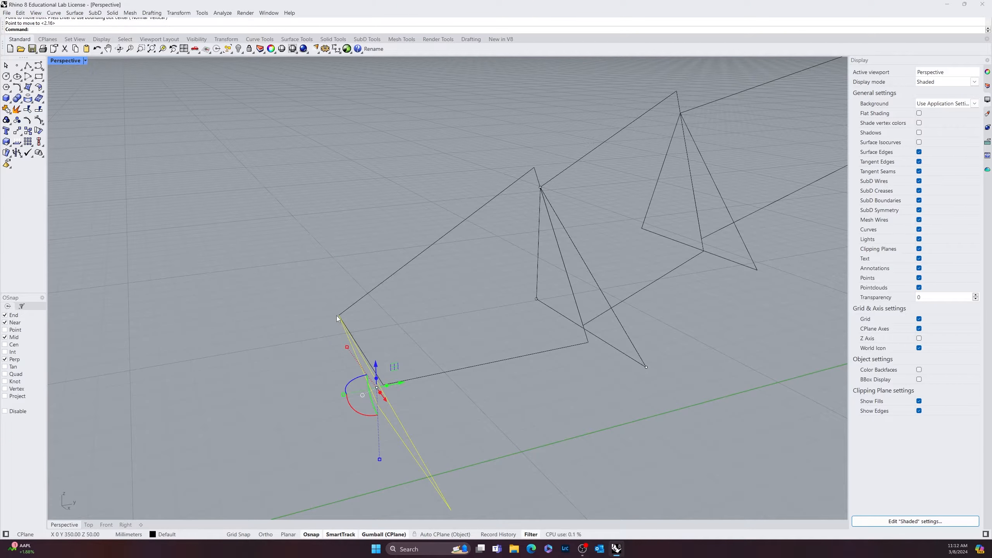
Scale the copied triangle down from its apex to fit the front segment's short end edge.
{"action": "right_click_drag", "start_coordinate": [336, 316], "coordinate": [425, 371]}
{"action": "right_click_drag", "start_coordinate": [323, 389], "coordinate": [359, 384]}
{"action": "type", "text": "Scale"}
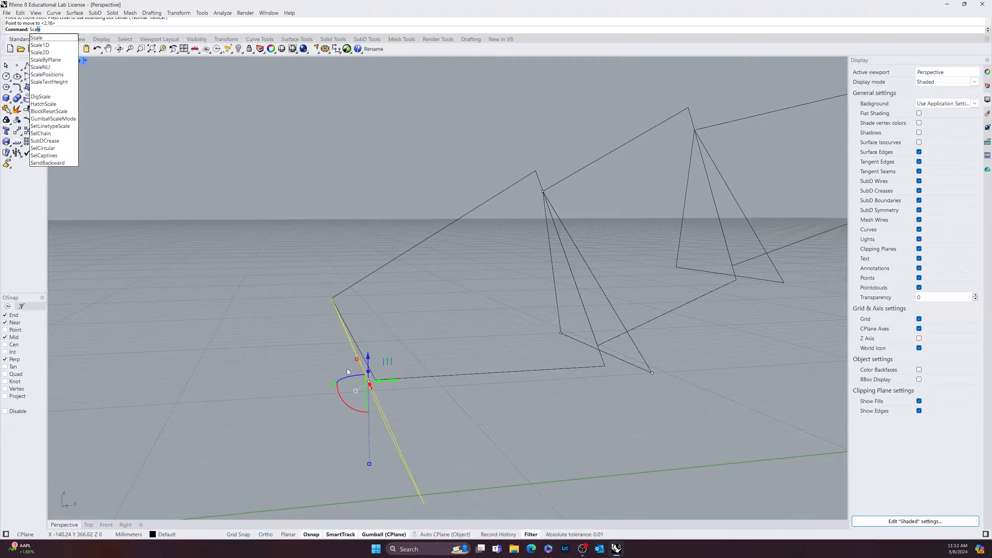
{"action": "key", "text": "Return"}
{"action": "left_click", "coordinate": [331, 296]}
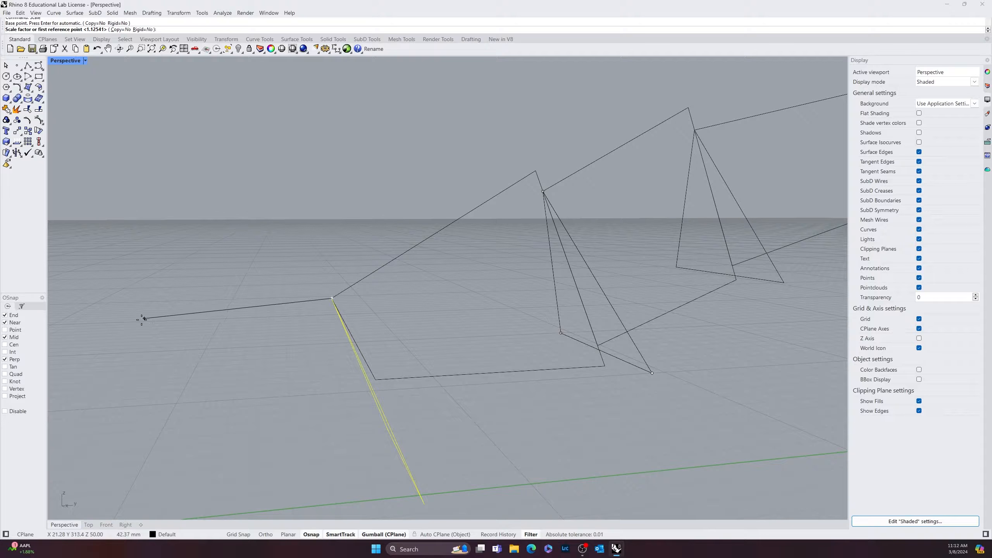
{"action": "left_click", "coordinate": [80, 345]}
{"action": "right_click_drag", "start_coordinate": [129, 340], "coordinate": [137, 314]}
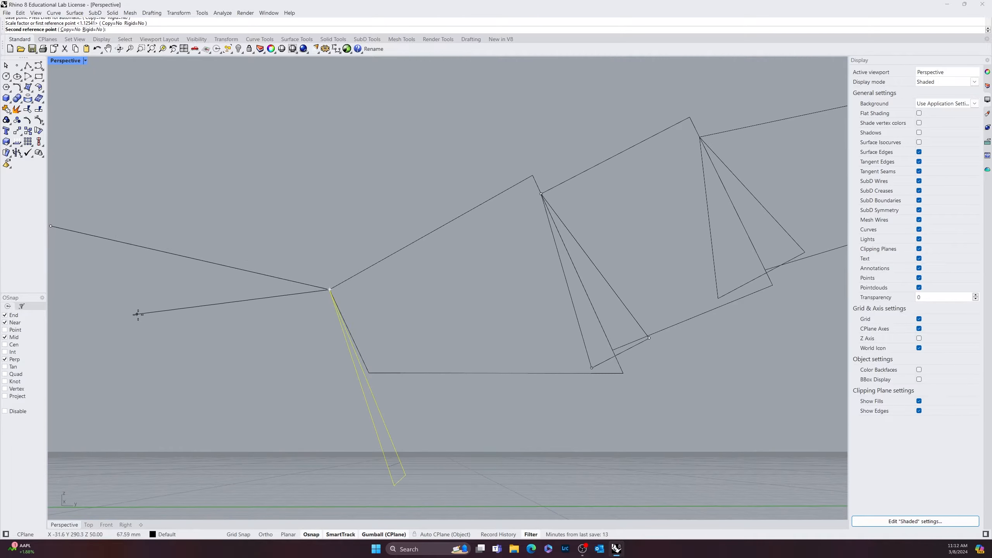
{"action": "left_click", "coordinate": [236, 309]}
Duplicate the triangle at the middle and long segments' joint along the Y axis to the long segment's far end.
{"action": "right_click_drag", "start_coordinate": [420, 410], "coordinate": [493, 384]}
{"action": "scroll", "coordinate": [412, 367], "scroll_direction": "up", "scroll_amount": 3}
{"action": "left_click", "coordinate": [391, 360]}
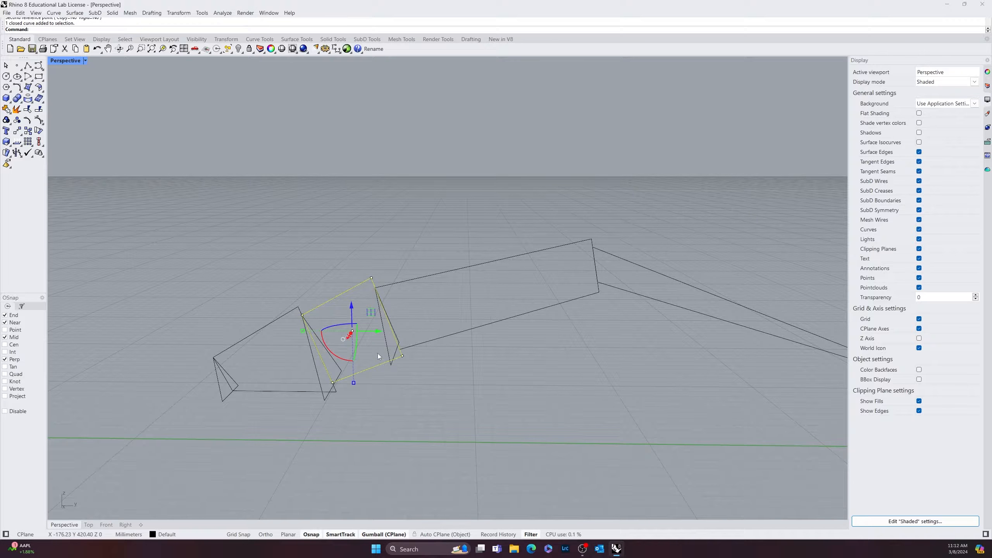
{"action": "left_click", "coordinate": [388, 352]}
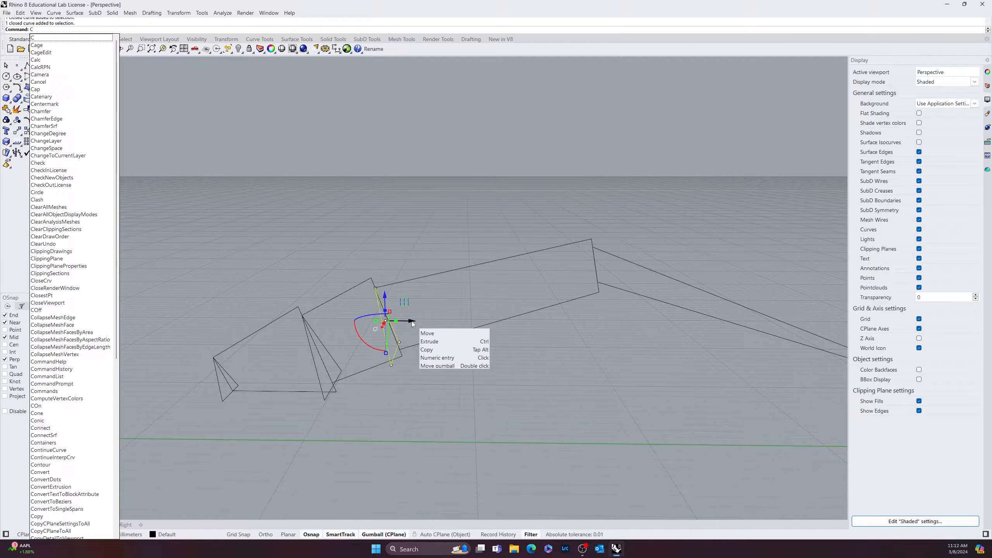
{"action": "key", "text": "Escape"}
{"action": "left_click_drag", "start_coordinate": [413, 323], "coordinate": [614, 327]}
Move the new triangle by its apex onto the tapered tail segment's upper corner at the long segment.
{"action": "scroll", "coordinate": [612, 305], "scroll_direction": "up", "scroll_amount": 2}
{"action": "type", "text": "Move"}
{"action": "key", "text": "Return"}
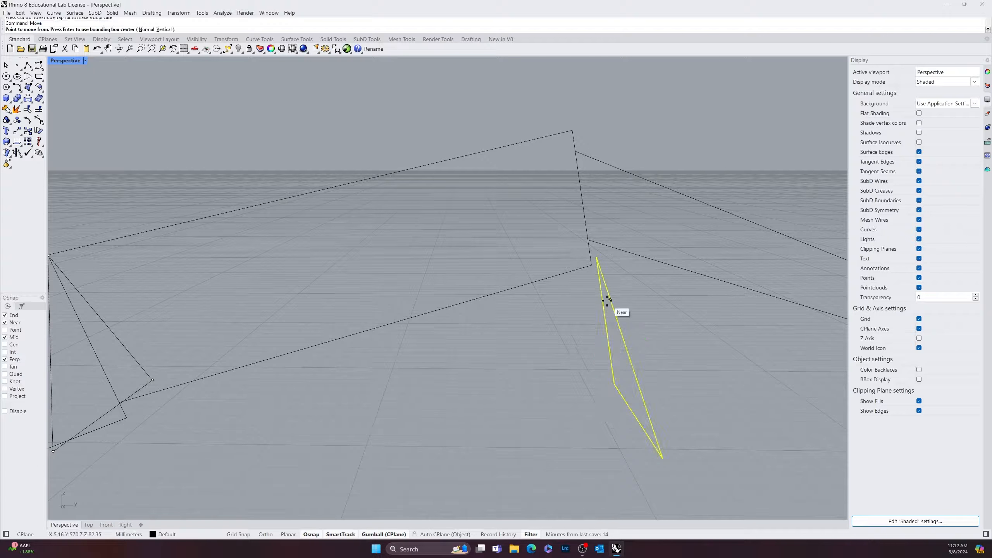
{"action": "left_click", "coordinate": [597, 258]}
{"action": "left_click", "coordinate": [576, 152]}
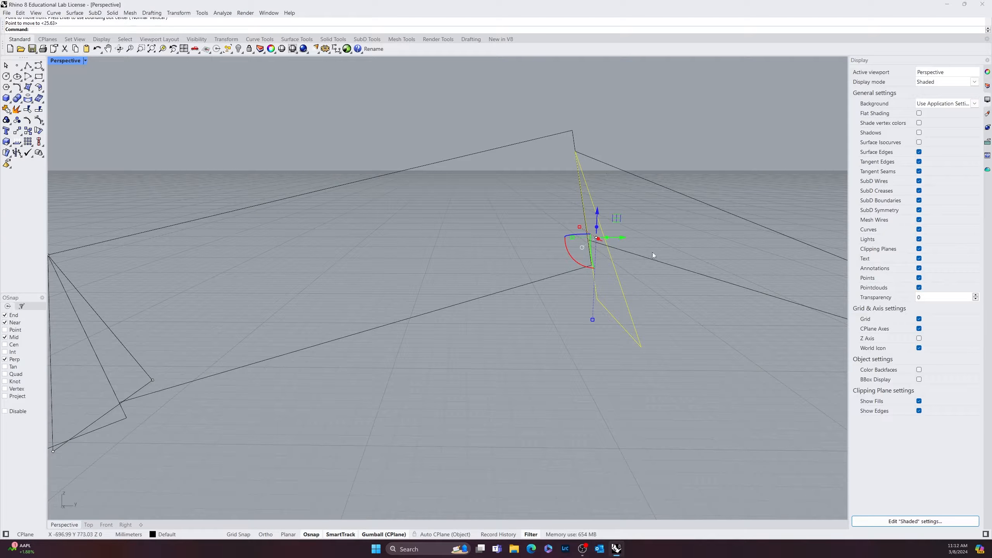
Scale the tail-joint triangle down from its apex to fit the tail segment's end edge.
{"action": "right_click_drag", "start_coordinate": [670, 335], "coordinate": [629, 365]}
{"action": "key", "text": "Return"}
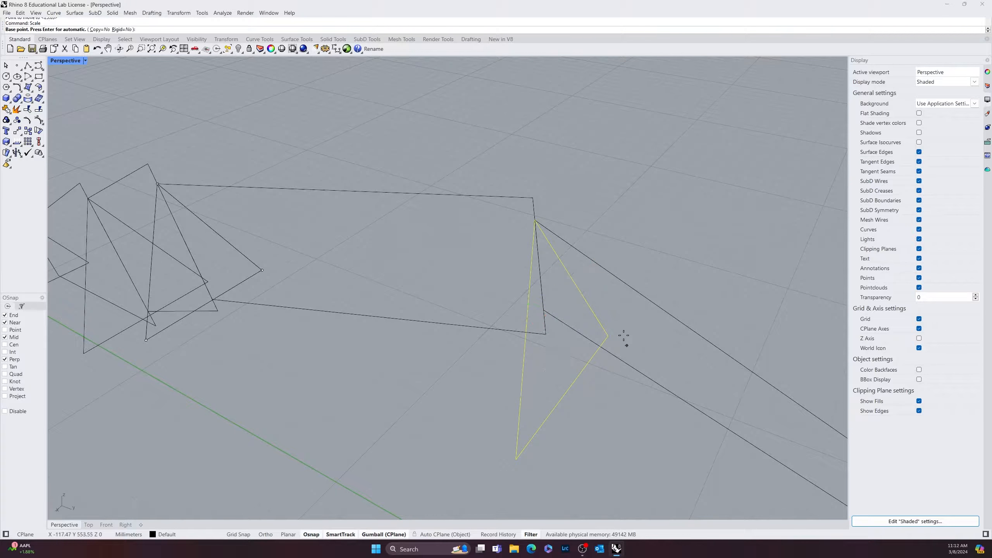
{"action": "left_click", "coordinate": [536, 221]}
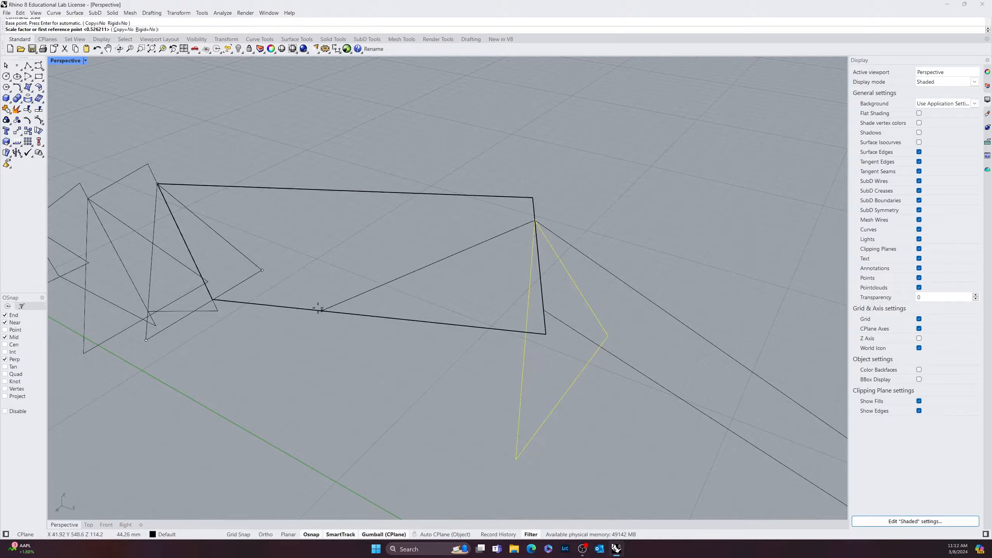
{"action": "left_click", "coordinate": [193, 430]}
{"action": "right_click_drag", "start_coordinate": [305, 425], "coordinate": [349, 375]}
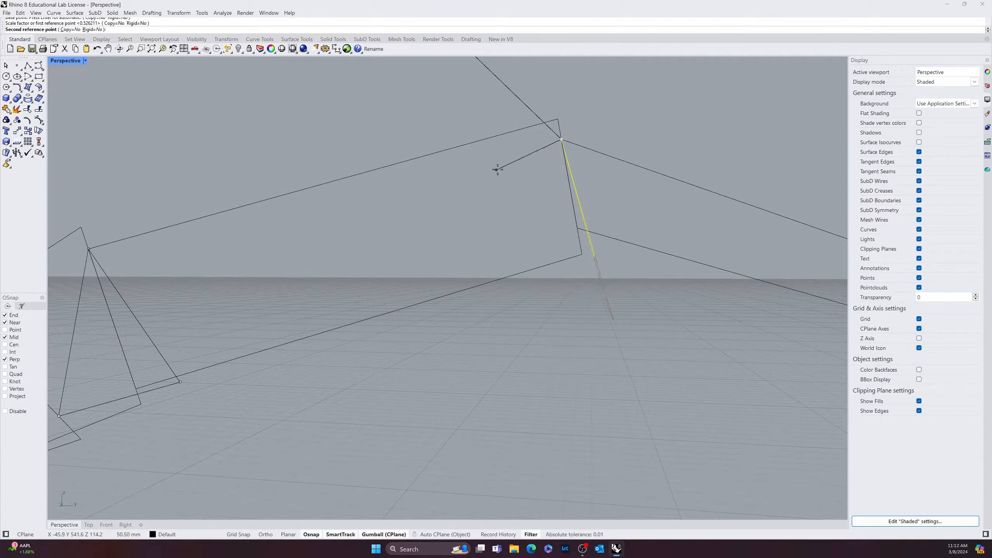
{"action": "left_click", "coordinate": [516, 168]}
{"action": "key", "text": "Escape"}
Explode the four segment outlines into separate lines, leaving the triangular cross-sections whole.
{"action": "right_click_drag", "start_coordinate": [623, 318], "coordinate": [250, 305]}
{"action": "left_click", "coordinate": [250, 304]}
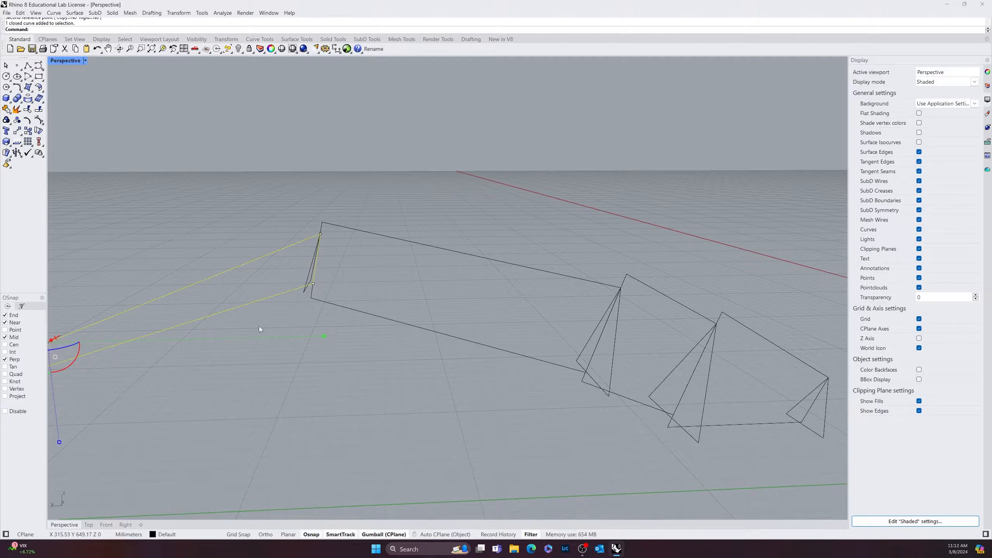
{"action": "key", "text": "Escape"}
{"action": "right_click_drag", "start_coordinate": [292, 421], "coordinate": [415, 452]}
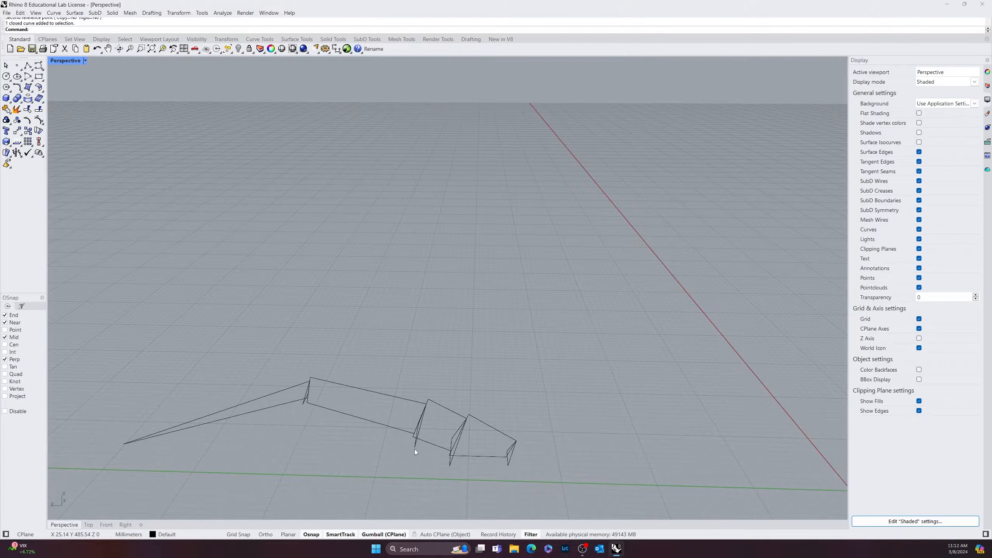
{"action": "mouse_move", "coordinate": [500, 454]}
{"action": "right_mouse_down"}
{"action": "mouse_move", "coordinate": [451, 442]}
{"action": "mouse_move", "coordinate": [410, 450]}
{"action": "mouse_move", "coordinate": [494, 438]}
{"action": "right_mouse_up"}
{"action": "left_click", "coordinate": [489, 446]}
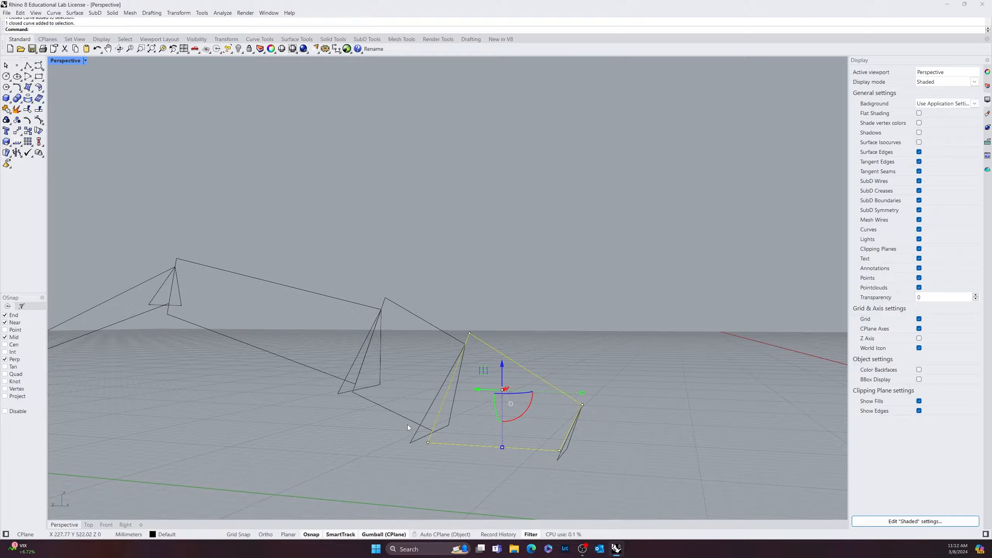
{"action": "left_click", "coordinate": [393, 411], "text": "shift"}
{"action": "left_click", "coordinate": [277, 360], "text": "shift"}
{"action": "left_click", "coordinate": [111, 326], "text": "shift"}
{"action": "right_click_drag", "start_coordinate": [273, 347], "coordinate": [248, 363]}
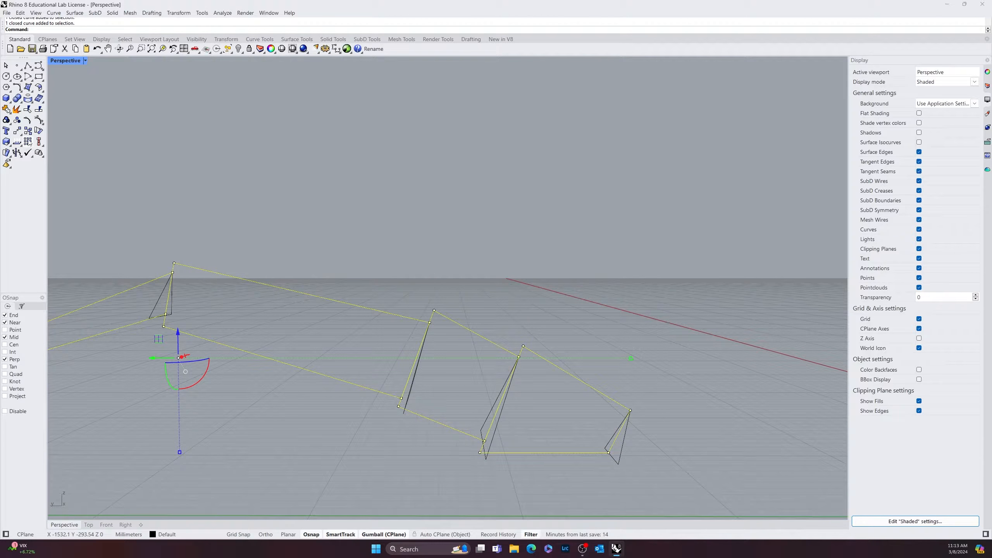
{"action": "left_click", "coordinate": [18, 110]}
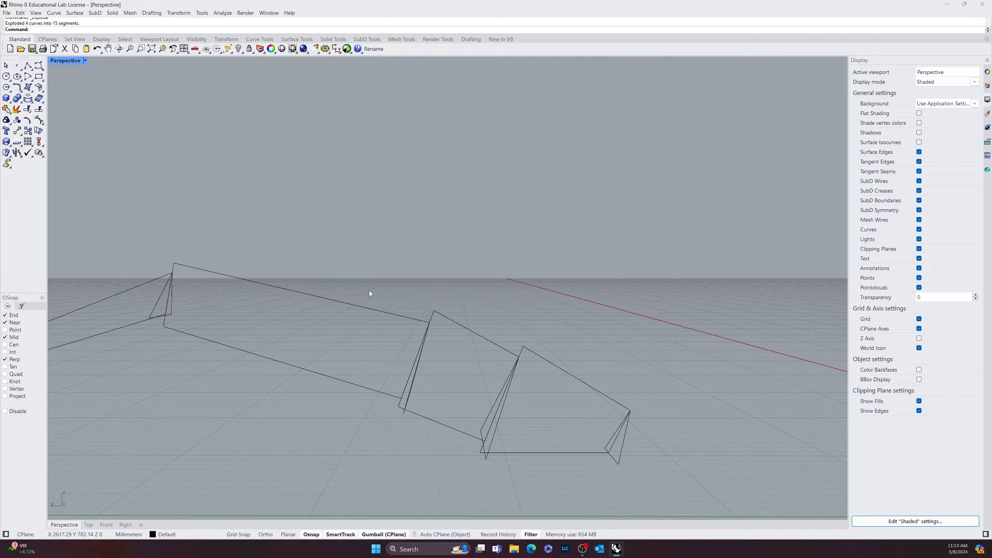
{"action": "left_click_drag", "start_coordinate": [259, 388], "coordinate": [260, 388]}
{"action": "key", "text": "Escape"}
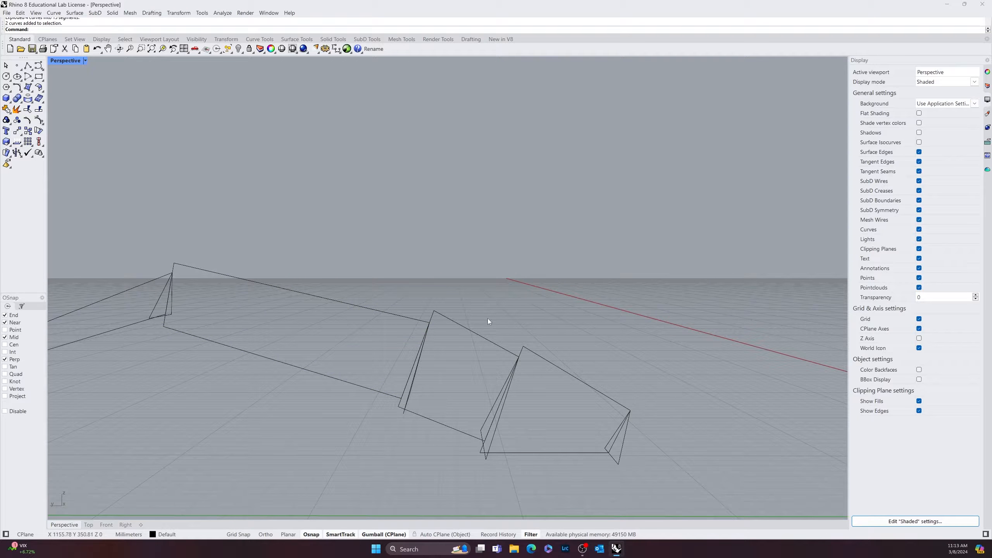
{"action": "left_click", "coordinate": [471, 333]}
{"action": "key", "text": "Escape"}
Create a two-rail sweep of the front segment using its upper and lower edges and the small end triangle, with cross sections unchanged.
{"action": "right_click_drag", "start_coordinate": [735, 366], "coordinate": [538, 461]}
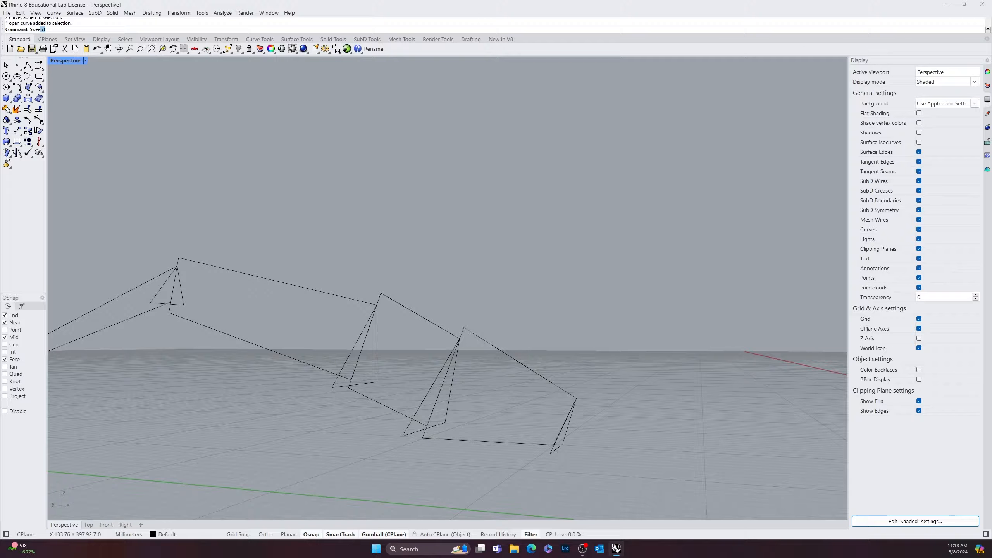
{"action": "type", "text": "p2"}
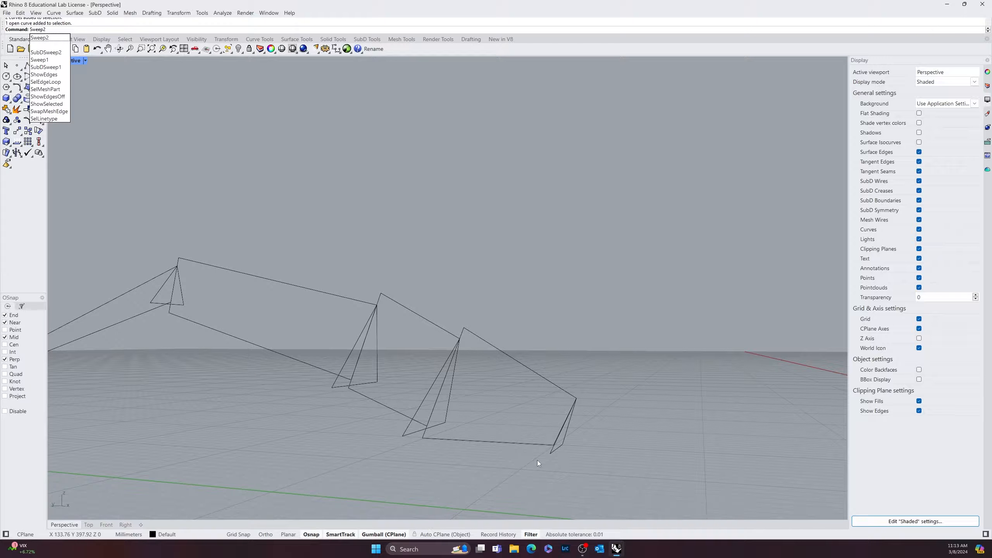
{"action": "key", "text": "Return"}
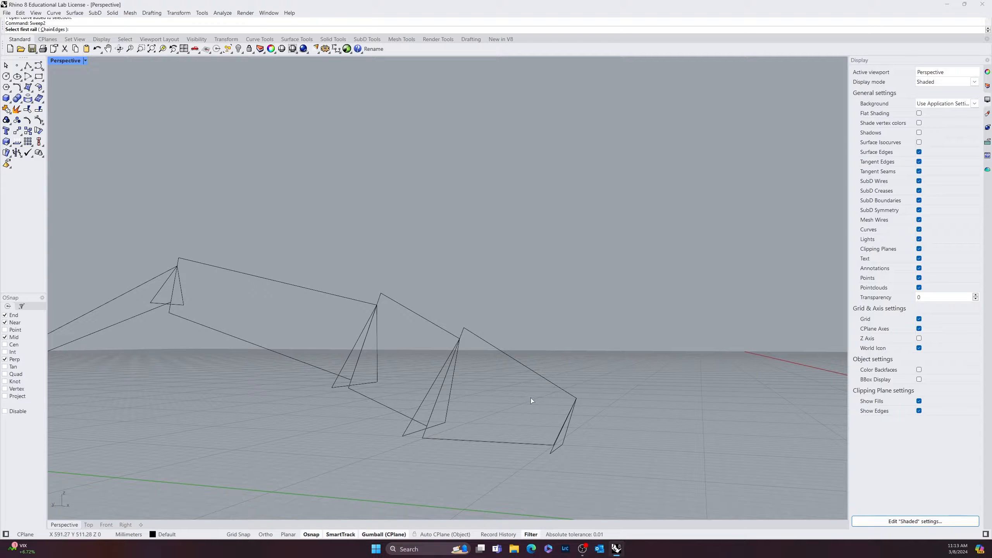
{"action": "left_click", "coordinate": [547, 379]}
{"action": "left_click", "coordinate": [510, 445]}
{"action": "left_click", "coordinate": [551, 453]}
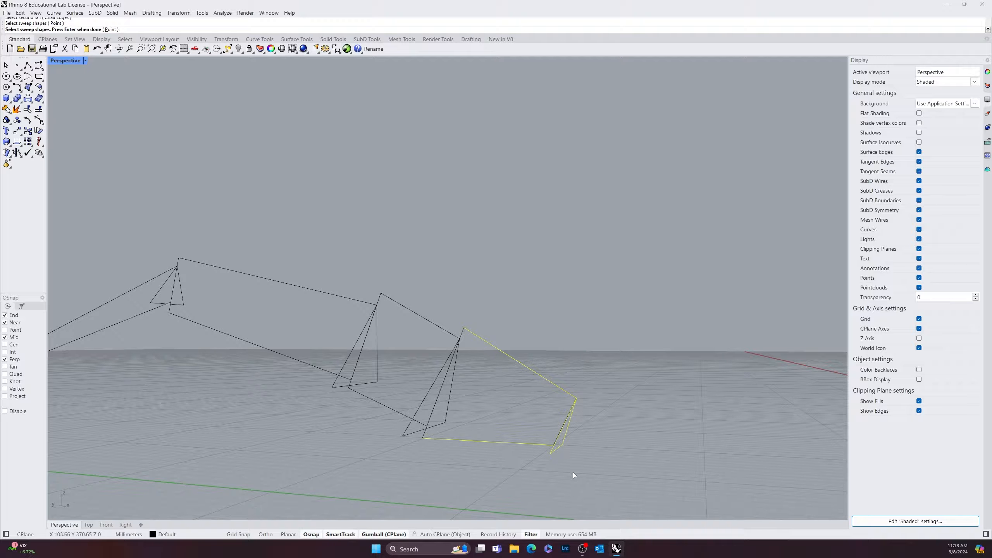
{"action": "key", "text": "Return"}
{"action": "key", "text": "Return"}
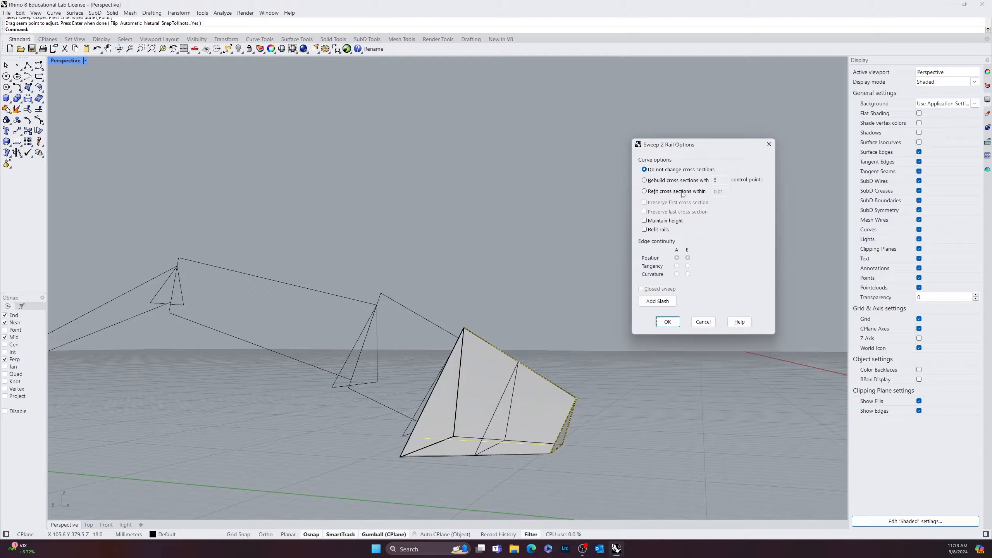
{"action": "left_click", "coordinate": [667, 322]}
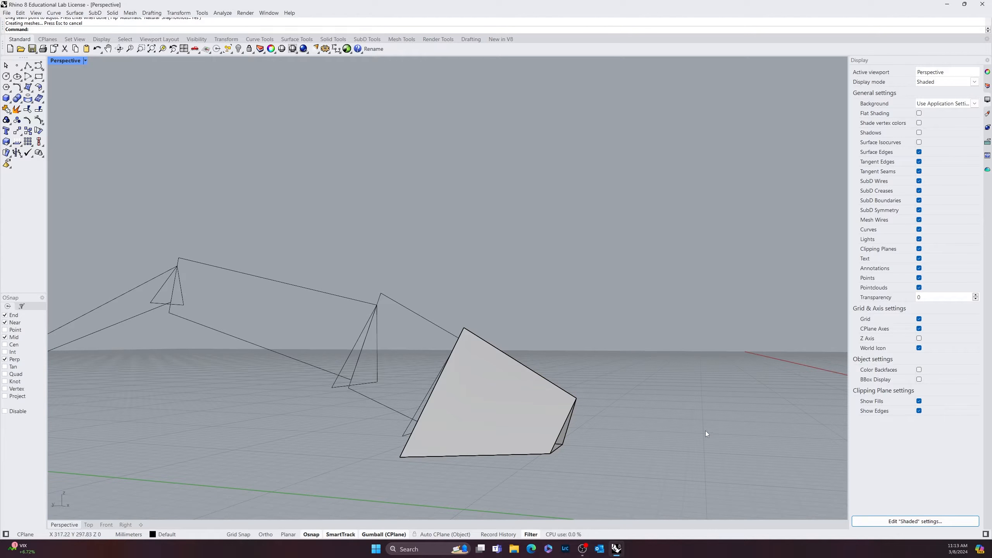
{"action": "right_click_drag", "start_coordinate": [705, 431], "coordinate": [522, 452]}
{"action": "right_click", "coordinate": [456, 448]}
{"action": "left_click", "coordinate": [446, 462]}
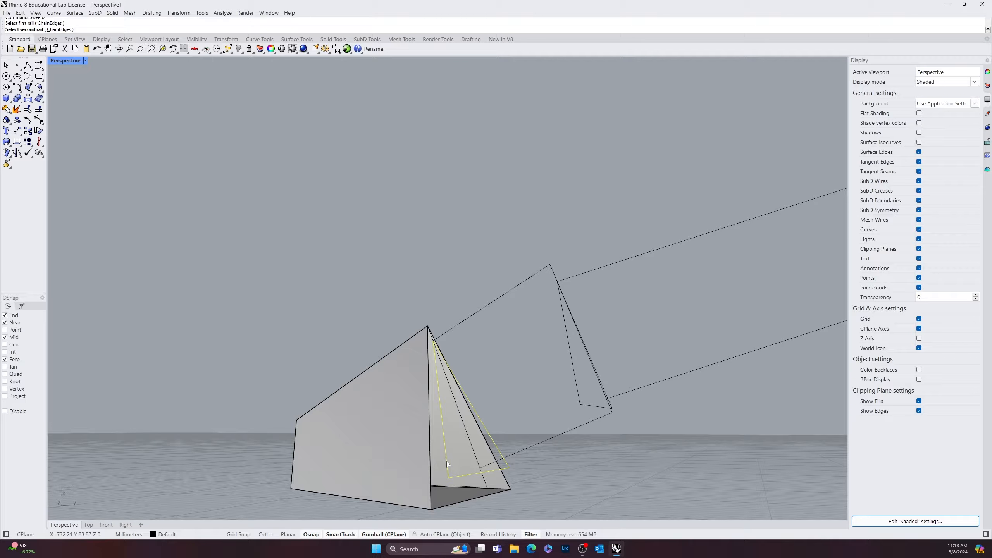
{"action": "key", "text": "Escape"}
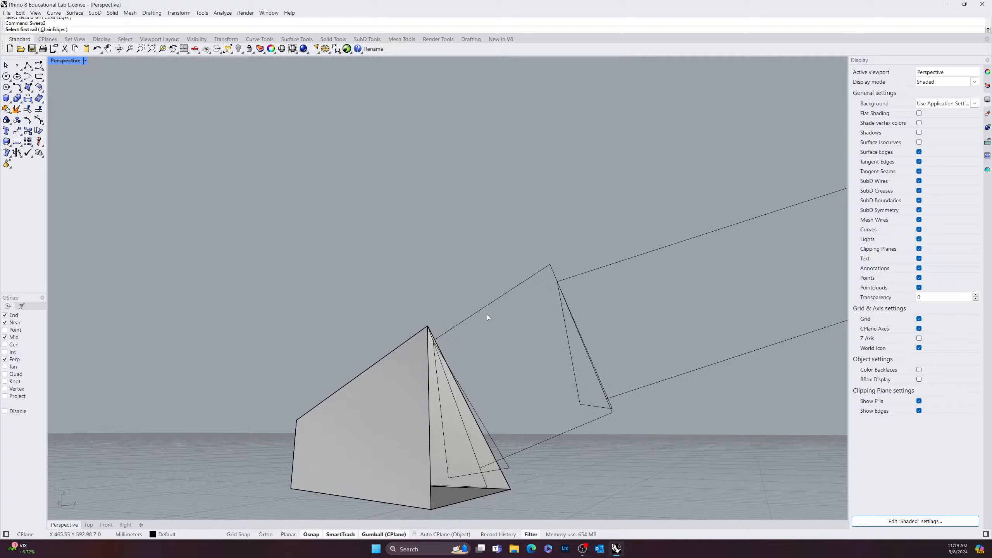
Create a two-rail sweep of the middle segment along its upper and lower edges with the front-joint triangle, keeping cross sections unchanged.
{"action": "left_click", "coordinate": [483, 311]}
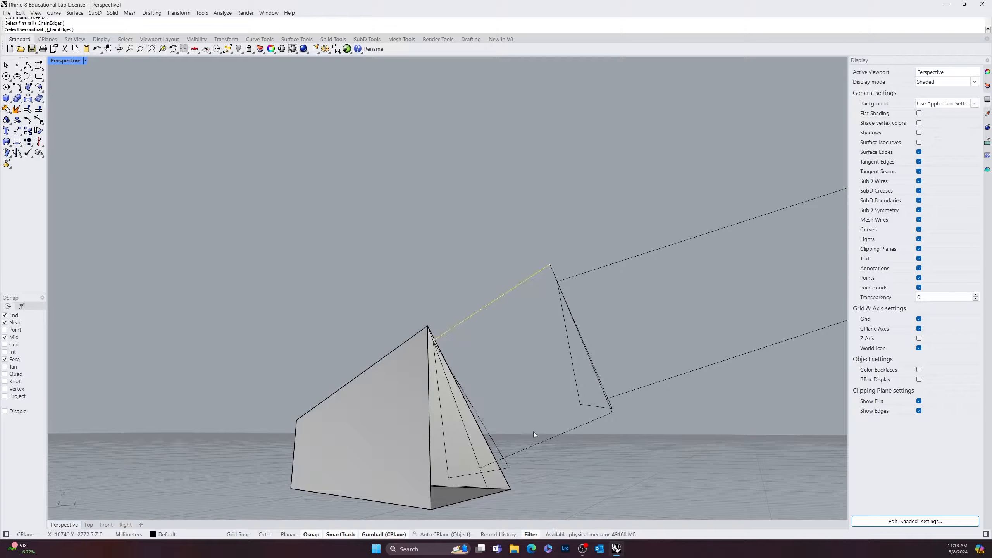
{"action": "left_click", "coordinate": [449, 477]}
{"action": "key", "text": "Return"}
{"action": "key", "text": "Return"}
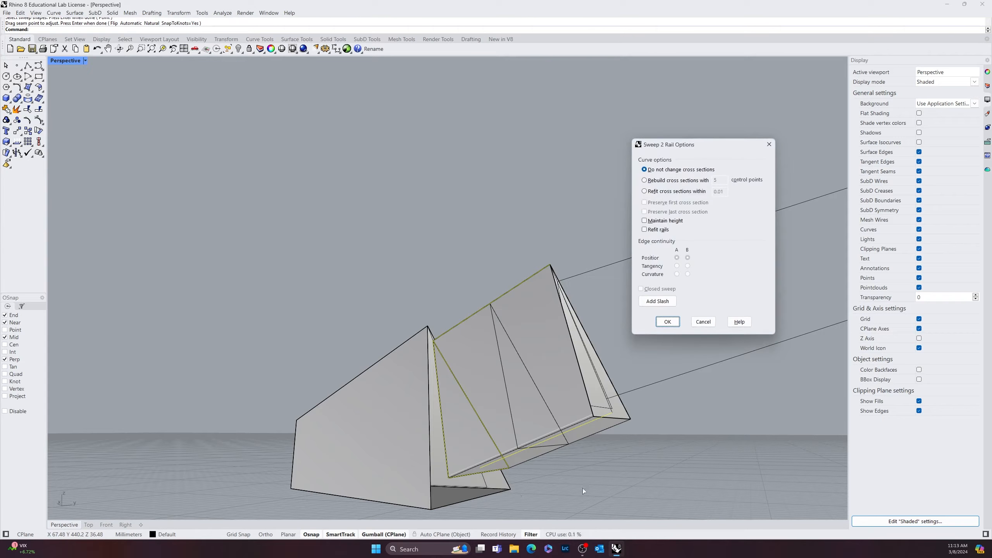
{"action": "left_click", "coordinate": [666, 322]}
Create a two-rail sweep of the long third segment along its upper and lower edges with its joint triangle, keeping cross sections unchanged.
{"action": "right_click_drag", "start_coordinate": [709, 398], "coordinate": [694, 363]}
{"action": "right_click_drag", "start_coordinate": [714, 281], "coordinate": [467, 330]}
{"action": "key", "text": "Return"}
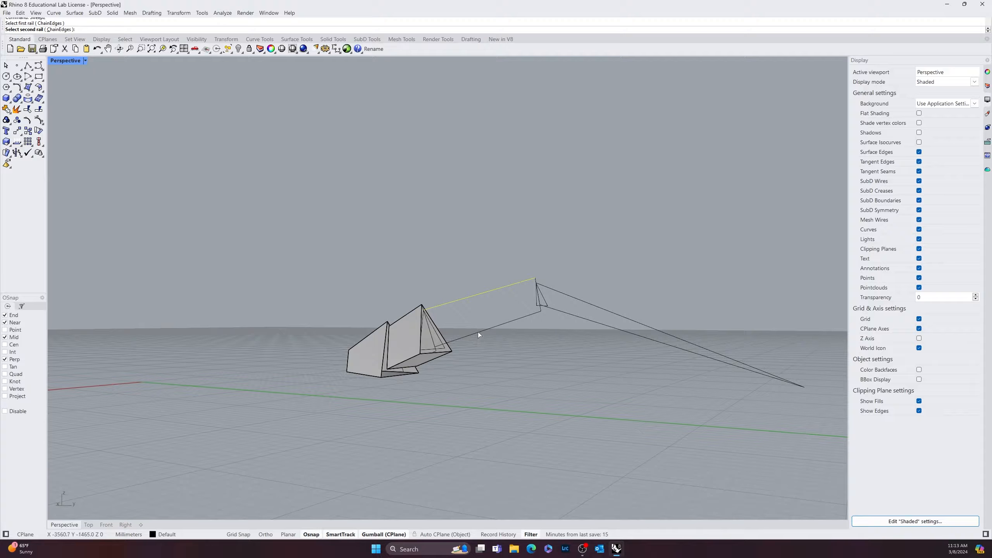
{"action": "scroll", "coordinate": [437, 337], "scroll_direction": "up", "scroll_amount": 2}
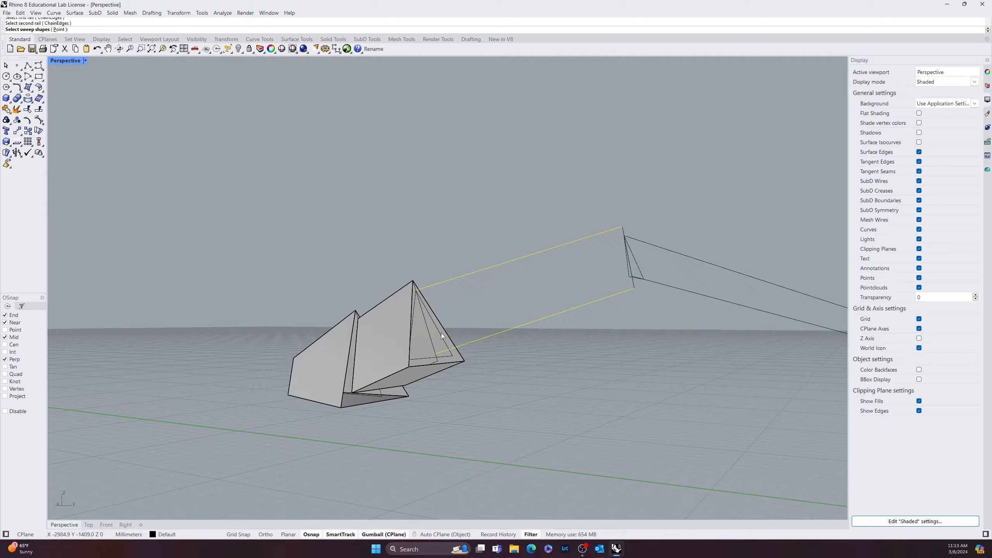
{"action": "key", "text": "Return"}
{"action": "key", "text": "Return"}
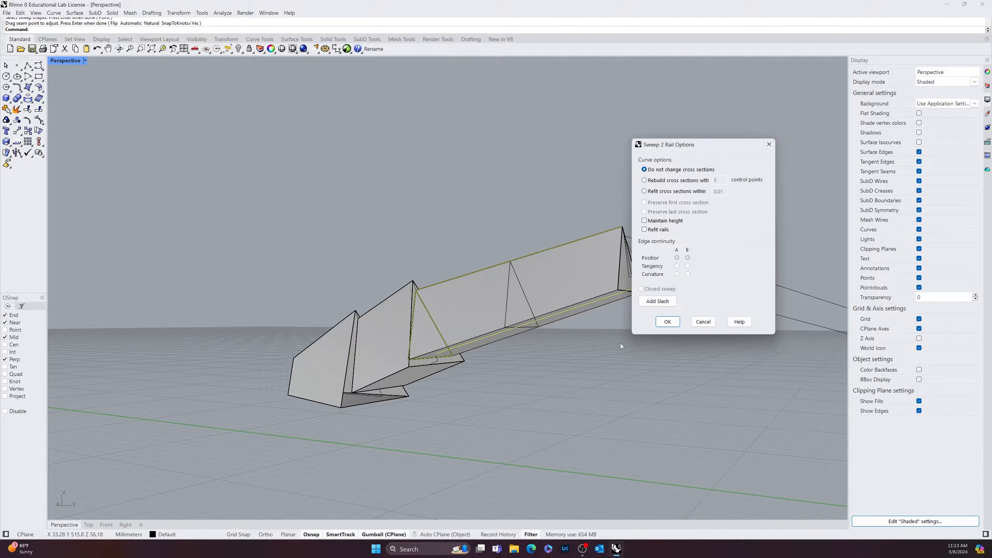
{"action": "left_click", "coordinate": [667, 321]}
Create a two-rail sweep of the tail segment along its lower and upper edges with the tail-joint triangle, keeping cross sections unchanged.
{"action": "right_click_drag", "start_coordinate": [676, 359], "coordinate": [531, 371]}
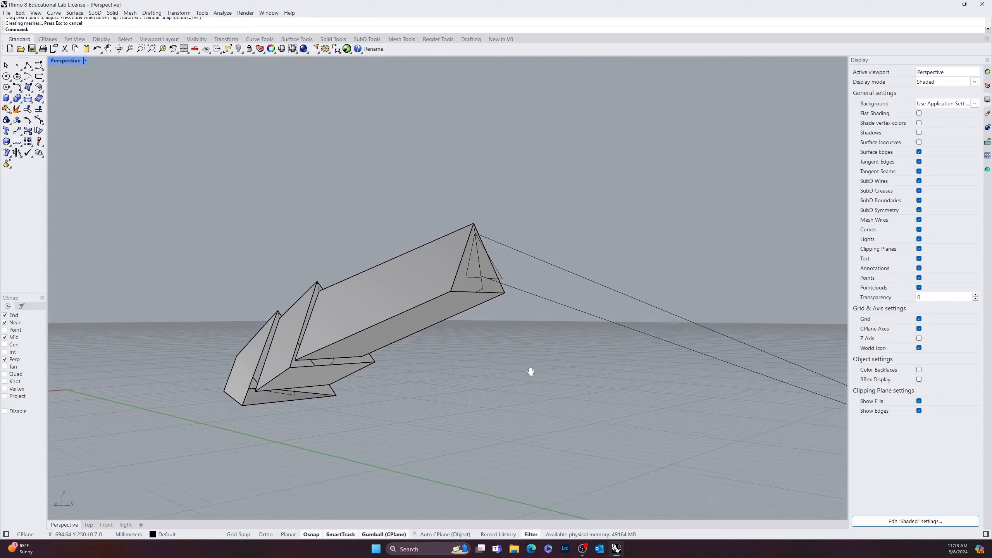
{"action": "key", "text": "Return"}
{"action": "left_click", "coordinate": [553, 300]}
{"action": "left_click", "coordinate": [577, 275]}
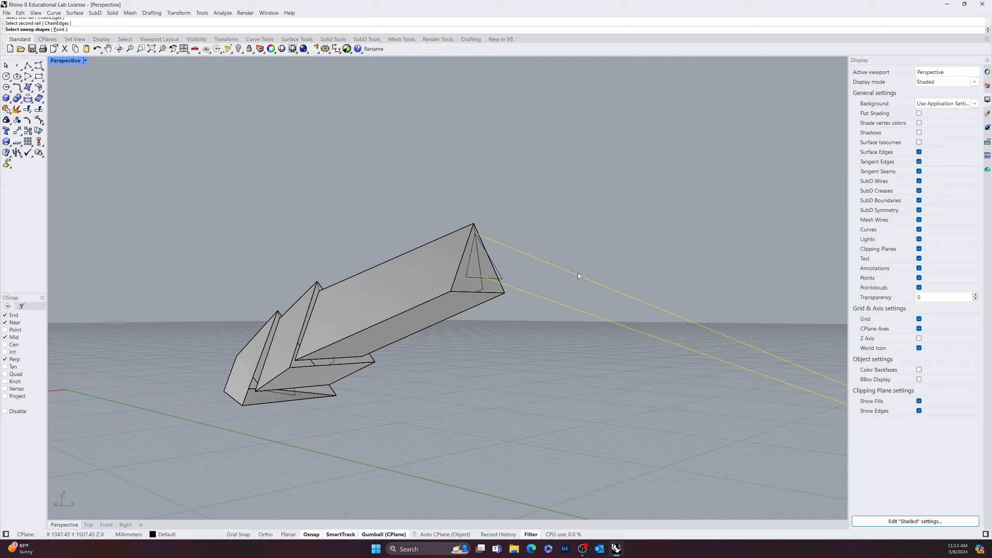
{"action": "key", "text": "Return"}
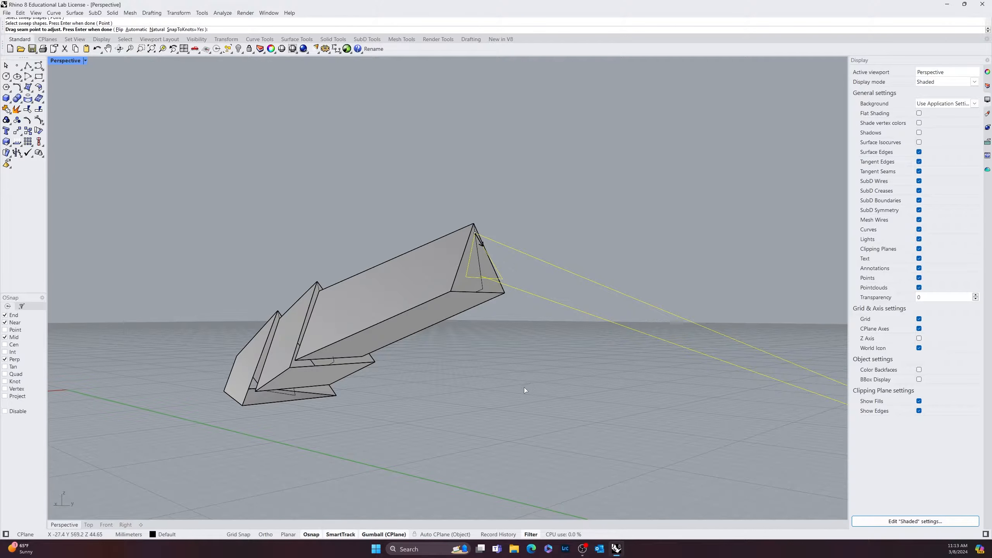
{"action": "key", "text": "Return"}
{"action": "left_click", "coordinate": [667, 321]}
Examine the four swept segments from both sides and from below, checking how they overlap at the joints.
{"action": "right_click_drag", "start_coordinate": [600, 403], "coordinate": [280, 458]}
{"action": "scroll", "coordinate": [557, 278], "scroll_direction": "up", "scroll_amount": 3}
{"action": "right_click_drag", "start_coordinate": [556, 278], "coordinate": [482, 342]}
{"action": "scroll", "coordinate": [482, 342], "scroll_direction": "down", "scroll_amount": 8}
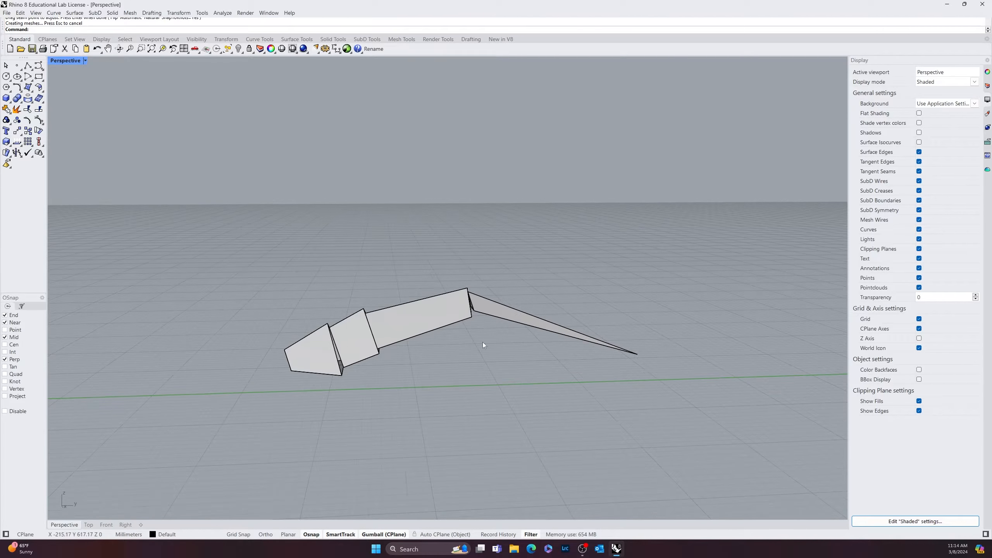
{"action": "scroll", "coordinate": [352, 366], "scroll_direction": "up", "scroll_amount": 10}
{"action": "right_click_drag", "start_coordinate": [351, 367], "coordinate": [396, 354]}
{"action": "scroll", "coordinate": [479, 378], "scroll_direction": "down", "scroll_amount": 9}
{"action": "right_click_drag", "start_coordinate": [586, 383], "coordinate": [342, 452]}
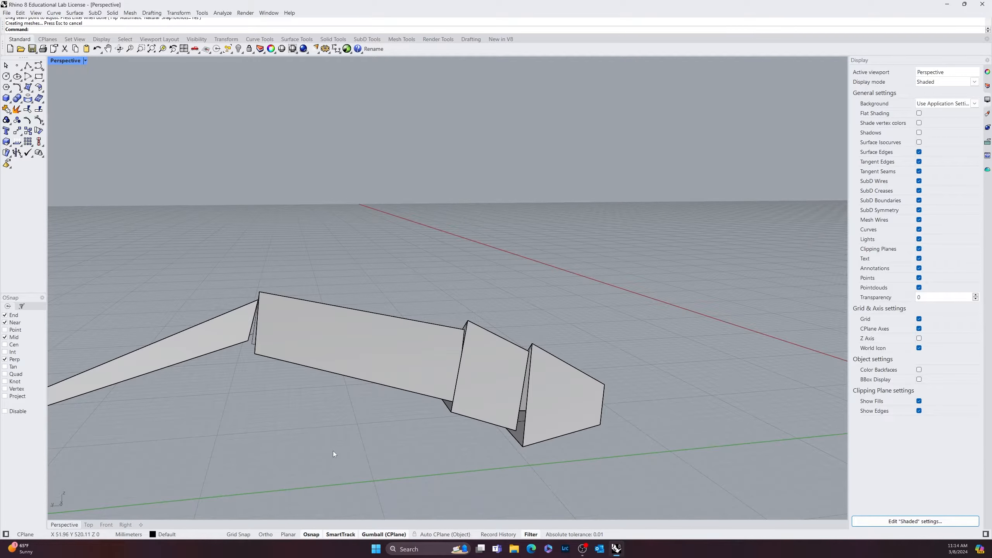
{"action": "right_click_drag", "start_coordinate": [268, 418], "coordinate": [559, 227]}
{"action": "scroll", "coordinate": [676, 275], "scroll_direction": "down", "scroll_amount": 8}
{"action": "right_click_drag", "start_coordinate": [676, 276], "coordinate": [550, 251], "text": "shift"}
{"action": "scroll", "coordinate": [551, 251], "scroll_direction": "up", "scroll_amount": 6}
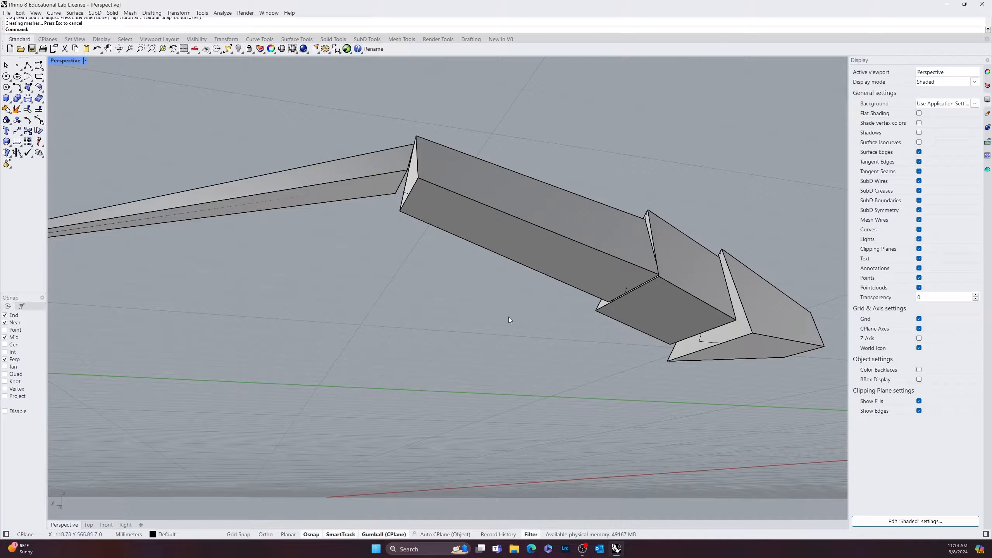
{"action": "right_click_drag", "start_coordinate": [599, 302], "coordinate": [553, 282]}
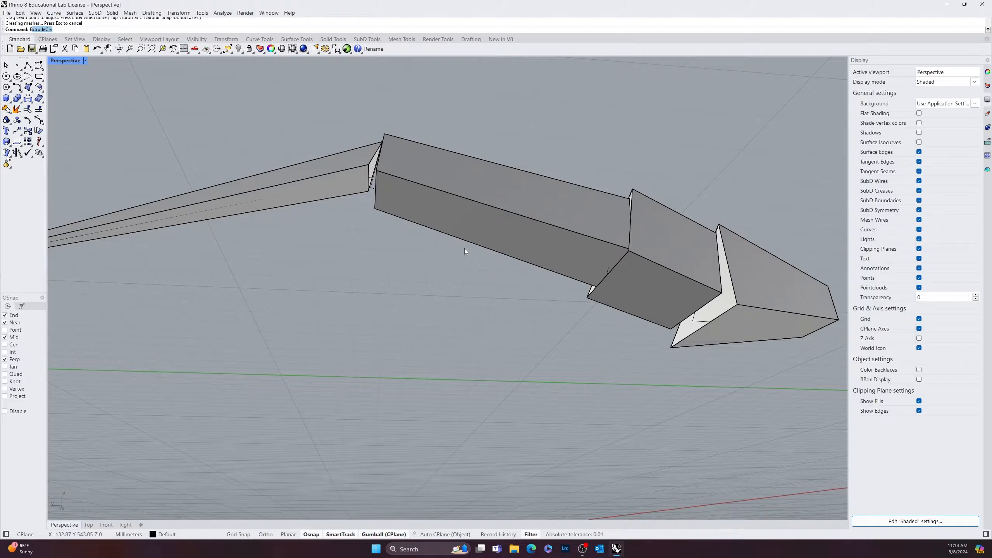
Extract the underside faces of all four segments with ExtractSrf and delete them.
{"action": "type", "text": "ractSrf"}
{"action": "key", "text": "Return"}
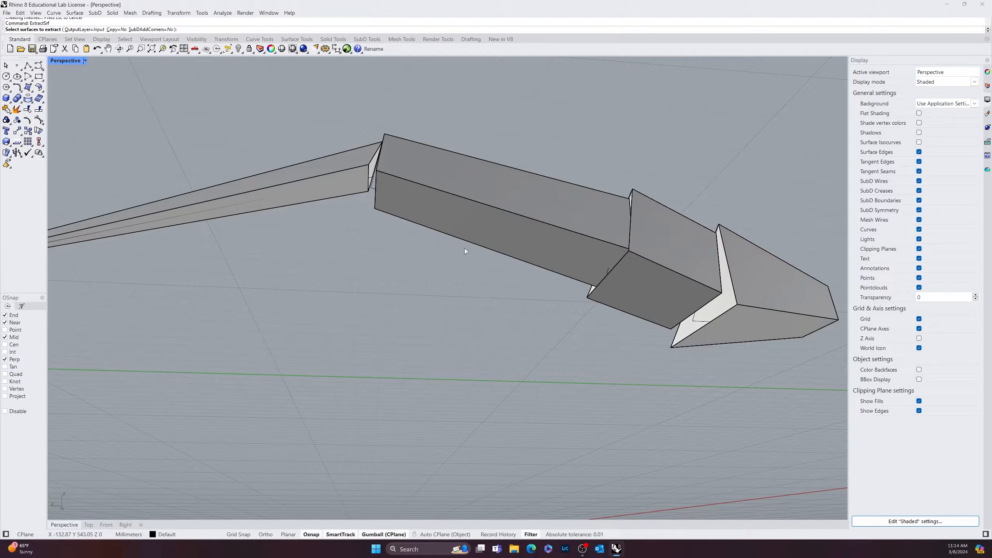
{"action": "left_click", "coordinate": [511, 231]}
{"action": "left_click", "coordinate": [662, 274]}
{"action": "left_click", "coordinate": [712, 323]}
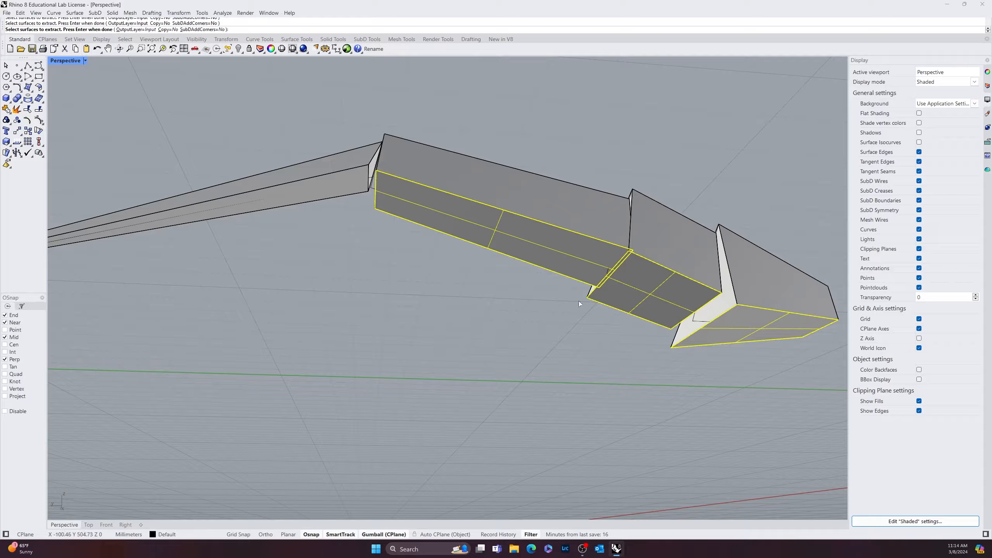
{"action": "left_click", "coordinate": [295, 196]}
{"action": "key", "text": "Return"}
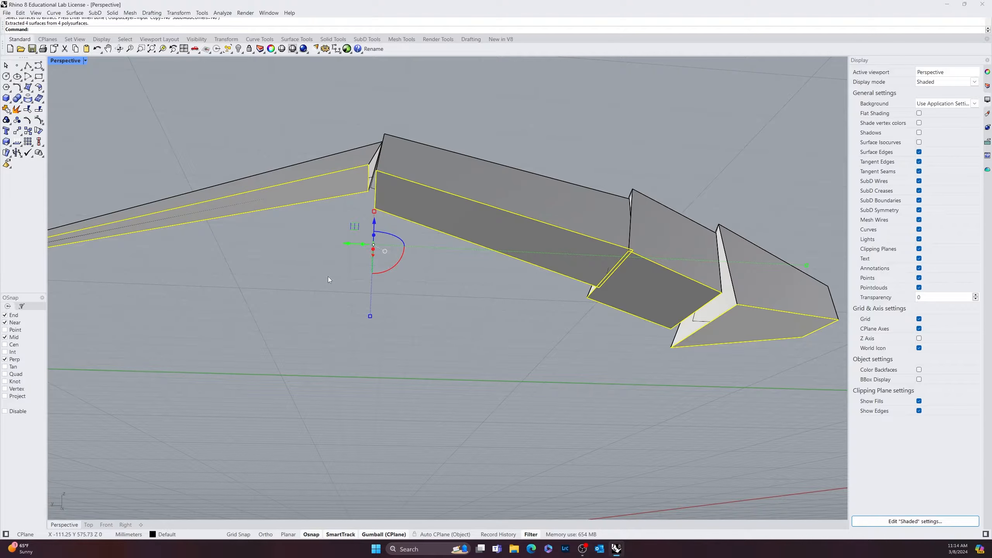
{"action": "key", "text": "Delete"}
Try to offset the four open segment polysurfaces outward by 1 mm as solids.
{"action": "right_click_drag", "start_coordinate": [500, 262], "coordinate": [357, 301]}
{"action": "type", "text": "tSrf"}
{"action": "key", "text": "Return"}
{"action": "left_click", "coordinate": [152, 383]}
{"action": "left_click", "coordinate": [235, 335]}
{"action": "left_click", "coordinate": [332, 280]}
{"action": "left_click", "coordinate": [391, 253]}
{"action": "right_click_drag", "start_coordinate": [391, 253], "coordinate": [543, 310]}
{"action": "key", "text": "Return"}
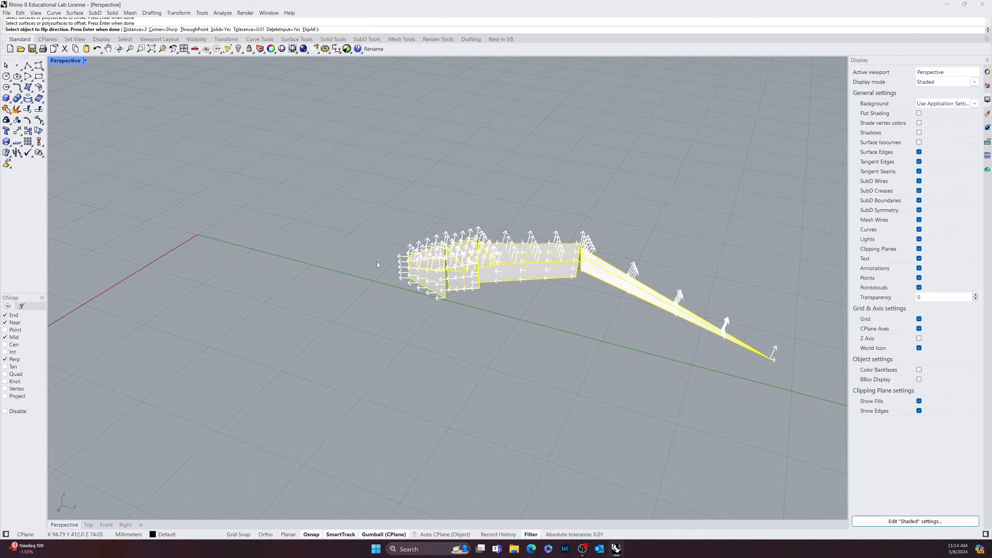
{"action": "right_click_drag", "start_coordinate": [169, 81], "coordinate": [133, 130]}
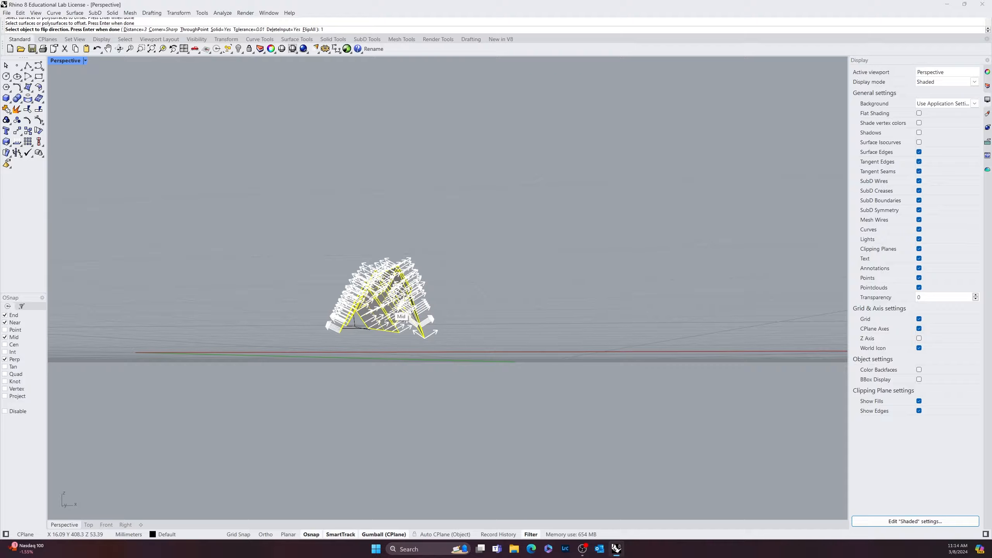
{"action": "key", "text": "Return"}
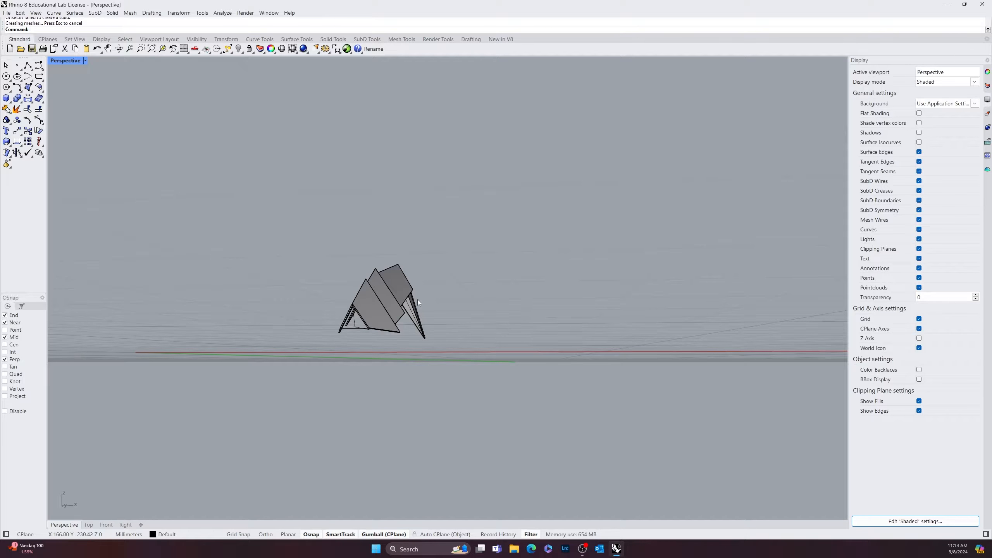
Inspect the offset segments up close and undo the 1 mm offset.
{"action": "scroll", "coordinate": [317, 293], "scroll_direction": "up", "scroll_amount": 5}
{"action": "right_click_drag", "start_coordinate": [316, 296], "coordinate": [381, 336]}
{"action": "key", "text": "ctrl+z"}
Try to offset the selected segment polysurfaces again as solids with a distance of 2 mm.
{"action": "right_click", "coordinate": [381, 335]}
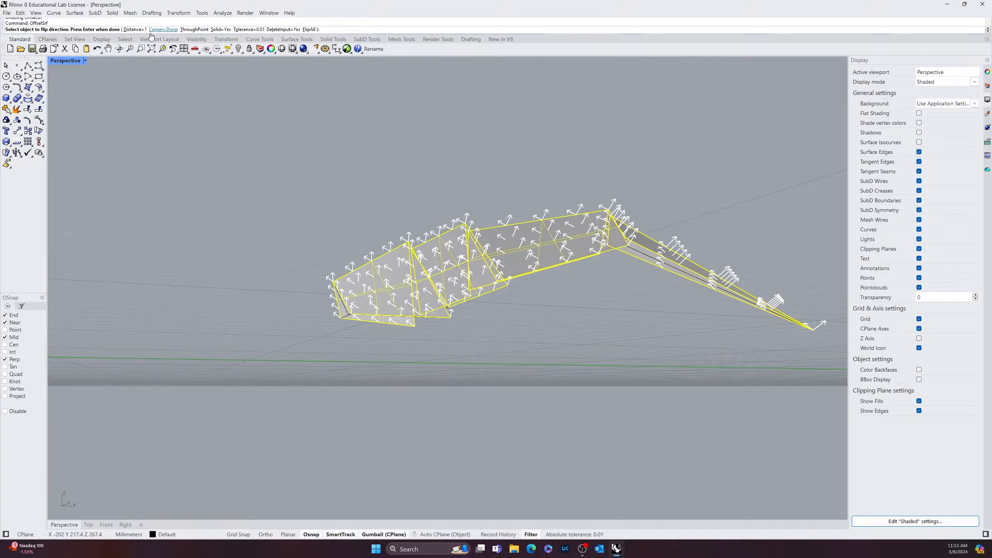
{"action": "left_click", "coordinate": [136, 30]}
{"action": "type", "text": "2"}
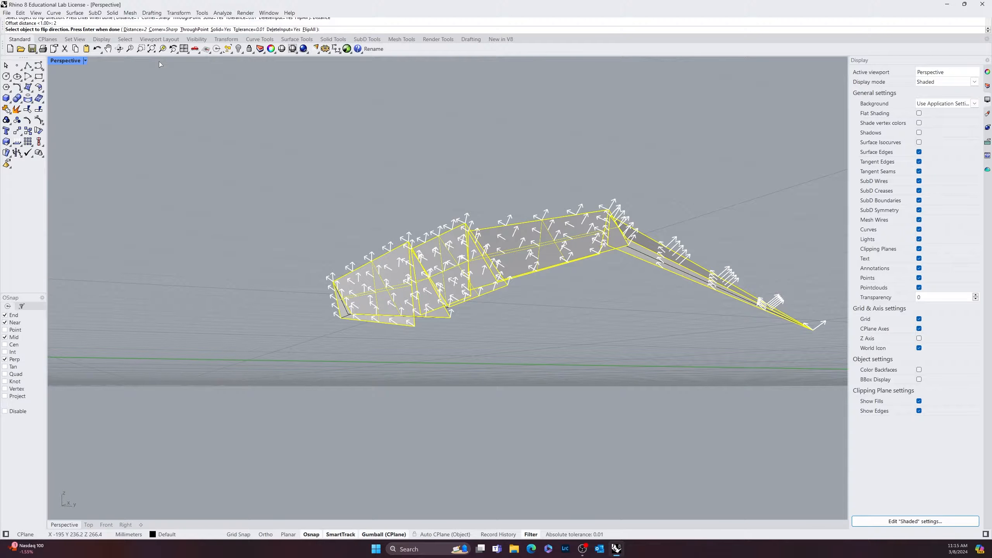
{"action": "key", "text": "Return"}
{"action": "key", "text": "Return"}
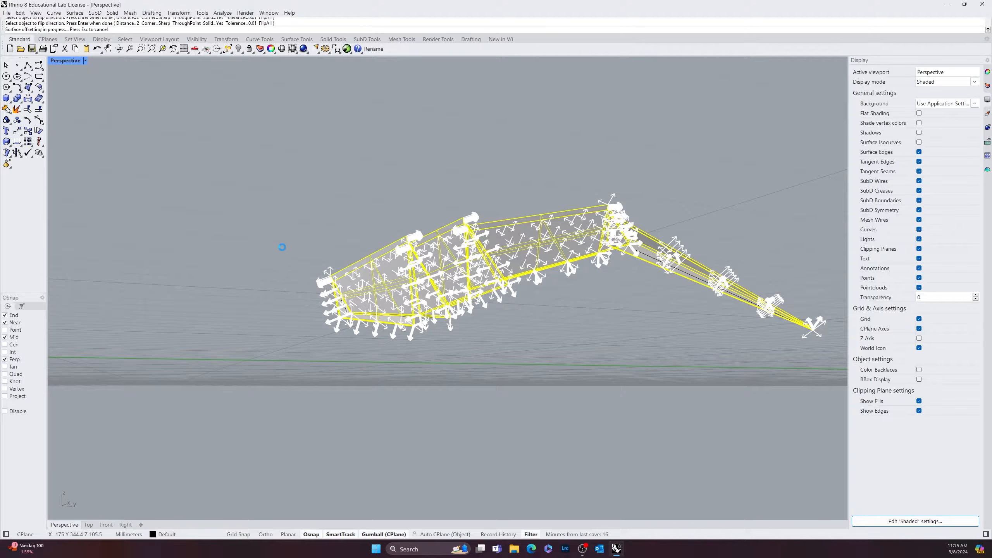
{"action": "right_click_drag", "start_coordinate": [313, 245], "coordinate": [262, 243]}
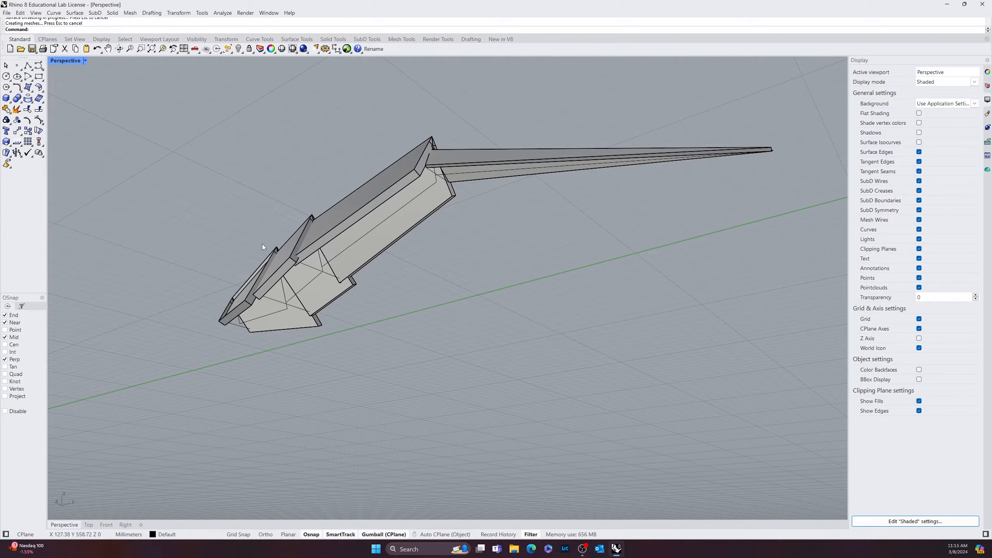
Undo the 2 mm offset and the remaining earlier thickening of the segments.
{"action": "key", "text": "ctrl+z"}
{"action": "right_click_drag", "start_coordinate": [271, 280], "coordinate": [274, 328]}
{"action": "left_click", "coordinate": [250, 219]}
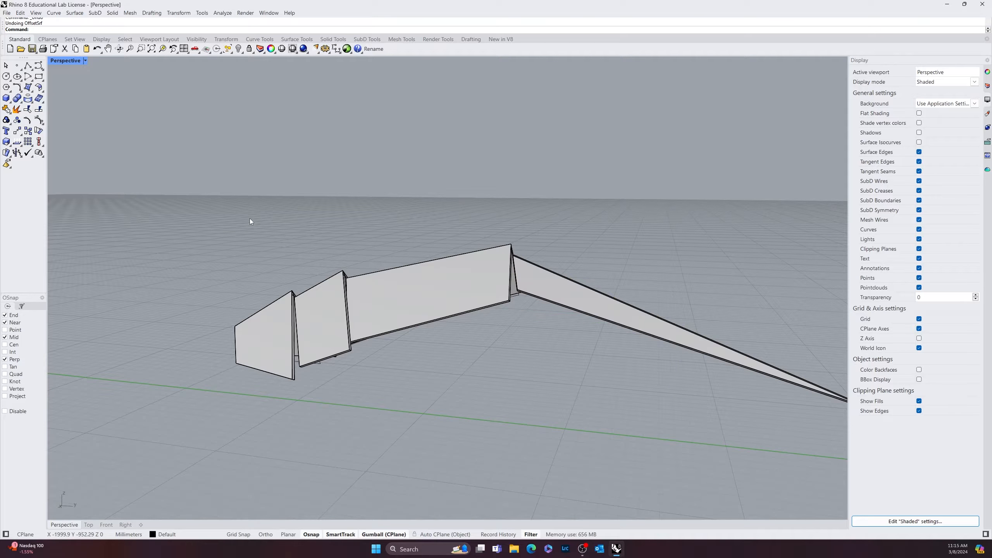
{"action": "right_click_drag", "start_coordinate": [367, 258], "coordinate": [422, 382]}
{"action": "scroll", "coordinate": [327, 247], "scroll_direction": "up", "scroll_amount": 5}
{"action": "left_click", "coordinate": [422, 383]}
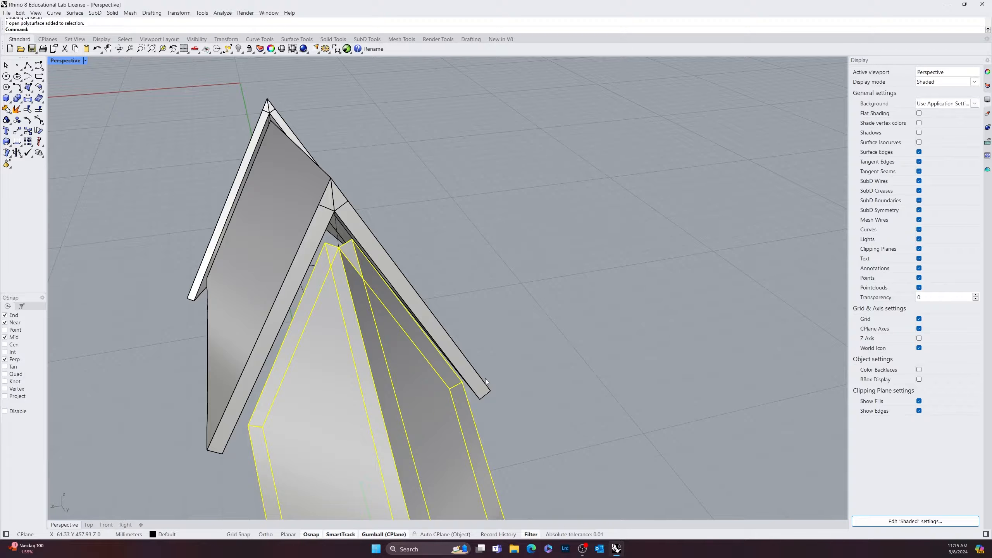
{"action": "key", "text": "ctrl+z"}
{"action": "left_click", "coordinate": [569, 372]}
{"action": "right_click_drag", "start_coordinate": [515, 371], "coordinate": [533, 315]}
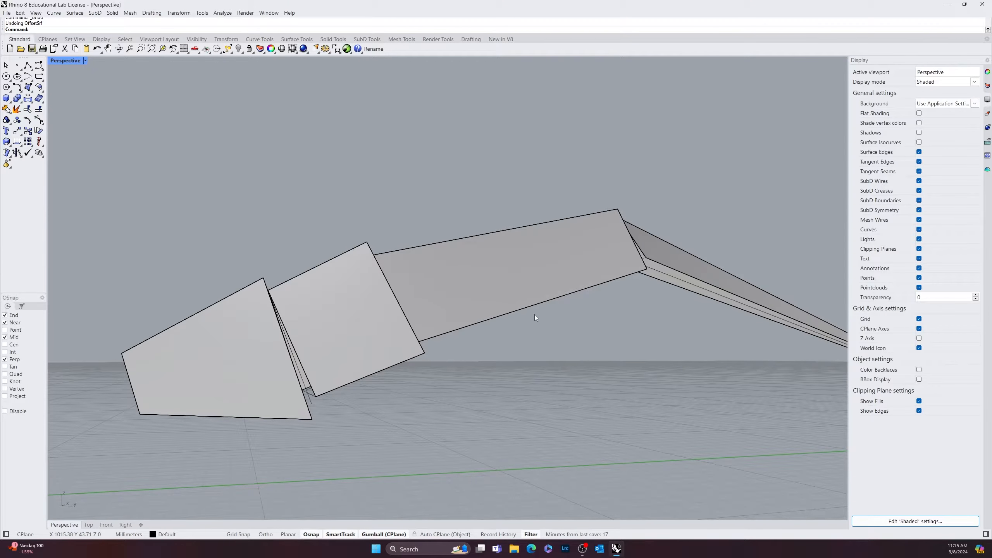
Offset the four segment polysurfaces inward by 2 mm as solids, flipping all offset directions.
{"action": "left_click", "coordinate": [271, 364]}
{"action": "left_click", "coordinate": [346, 320]}
{"action": "left_click", "coordinate": [508, 280]}
{"action": "left_click", "coordinate": [678, 259]}
{"action": "right_click_drag", "start_coordinate": [678, 260], "coordinate": [488, 343]}
{"action": "key", "text": "Return"}
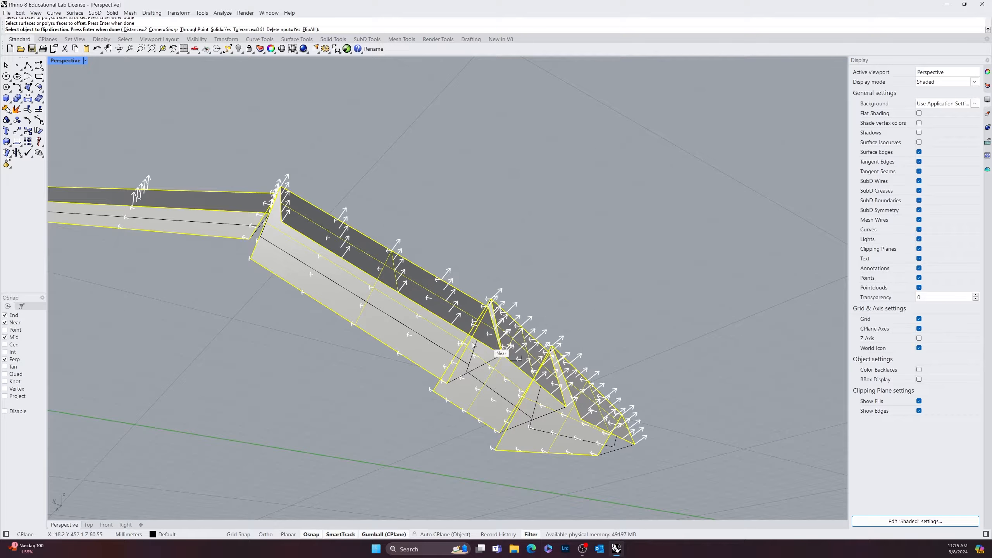
{"action": "left_click", "coordinate": [309, 30]}
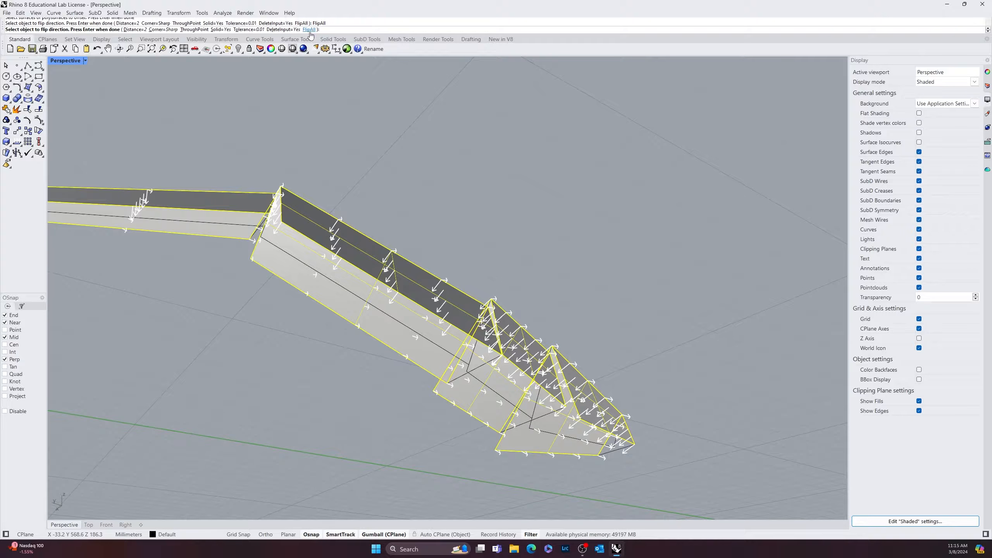
{"action": "mouse_move", "coordinate": [195, 266]}
{"action": "right_mouse_down"}
{"action": "mouse_move", "coordinate": [234, 332]}
{"action": "mouse_move", "coordinate": [217, 297]}
{"action": "mouse_move", "coordinate": [718, 196]}
{"action": "mouse_move", "coordinate": [573, 155]}
{"action": "mouse_move", "coordinate": [543, 158]}
{"action": "mouse_move", "coordinate": [562, 266]}
{"action": "mouse_move", "coordinate": [729, 304]}
{"action": "mouse_move", "coordinate": [250, 295]}
{"action": "mouse_move", "coordinate": [483, 168]}
{"action": "mouse_move", "coordinate": [566, 137]}
{"action": "mouse_move", "coordinate": [717, 127]}
{"action": "mouse_move", "coordinate": [459, 246]}
{"action": "mouse_move", "coordinate": [462, 232]}
{"action": "right_mouse_up"}
{"action": "key", "text": "Return"}
Select the thickened segments together and move them sideways, clear of their construction curves.
{"action": "left_click", "coordinate": [566, 136]}
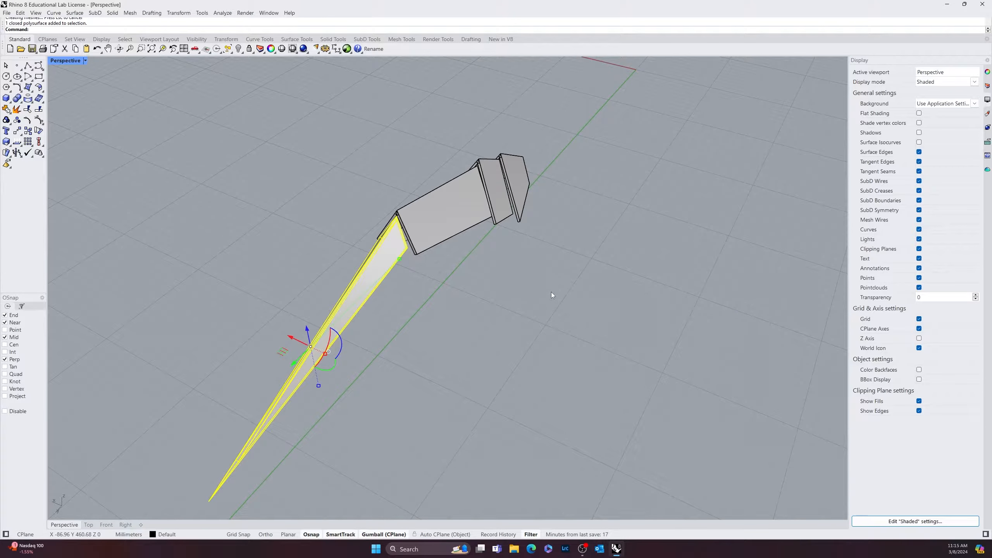
{"action": "left_click", "coordinate": [439, 224], "text": "shift"}
{"action": "left_click", "coordinate": [499, 187], "text": "shift"}
{"action": "right_click_drag", "start_coordinate": [513, 175], "coordinate": [463, 265]}
{"action": "left_click_drag", "start_coordinate": [261, 331], "coordinate": [247, 414]}
Assign the leftover construction curves to Layer 01 and turn that layer off.
{"action": "scroll", "coordinate": [391, 191], "scroll_direction": "down", "scroll_amount": 3}
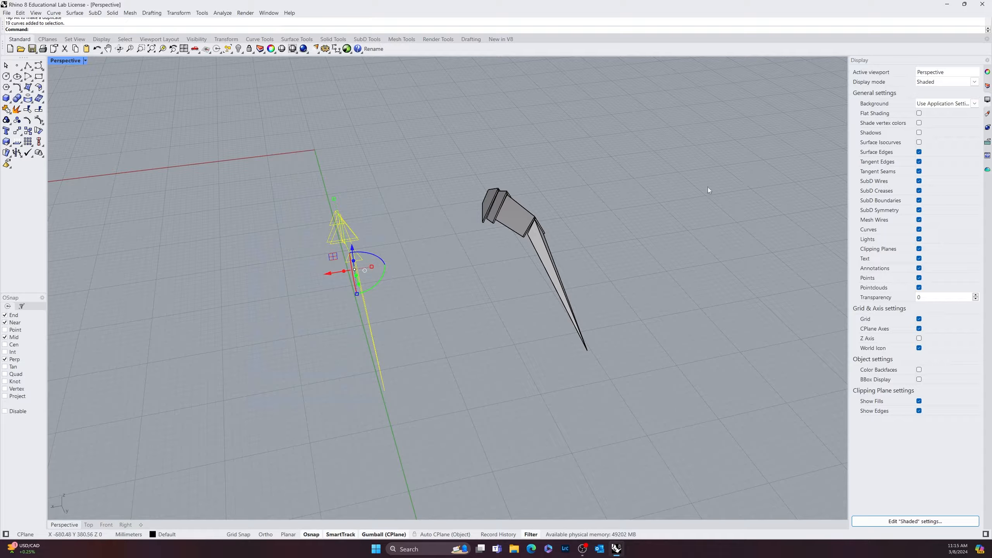
{"action": "left_click", "coordinate": [987, 86]}
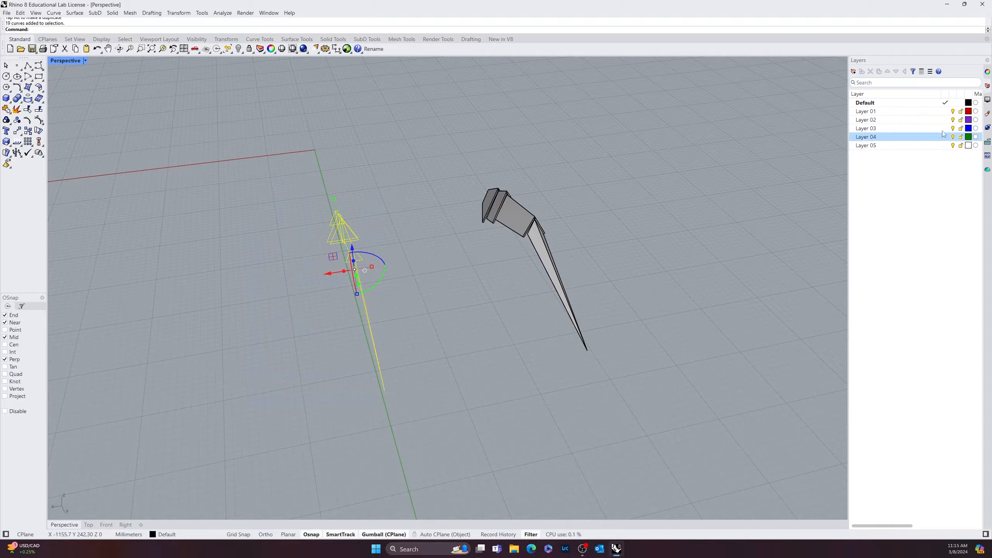
{"action": "right_click", "coordinate": [905, 111]}
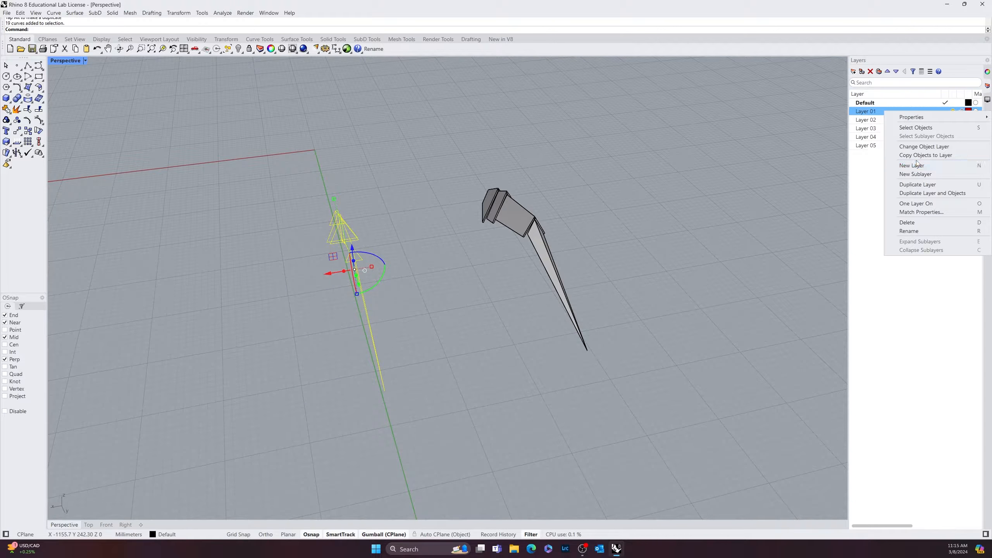
{"action": "left_click", "coordinate": [922, 148]}
{"action": "left_click", "coordinate": [953, 111]}
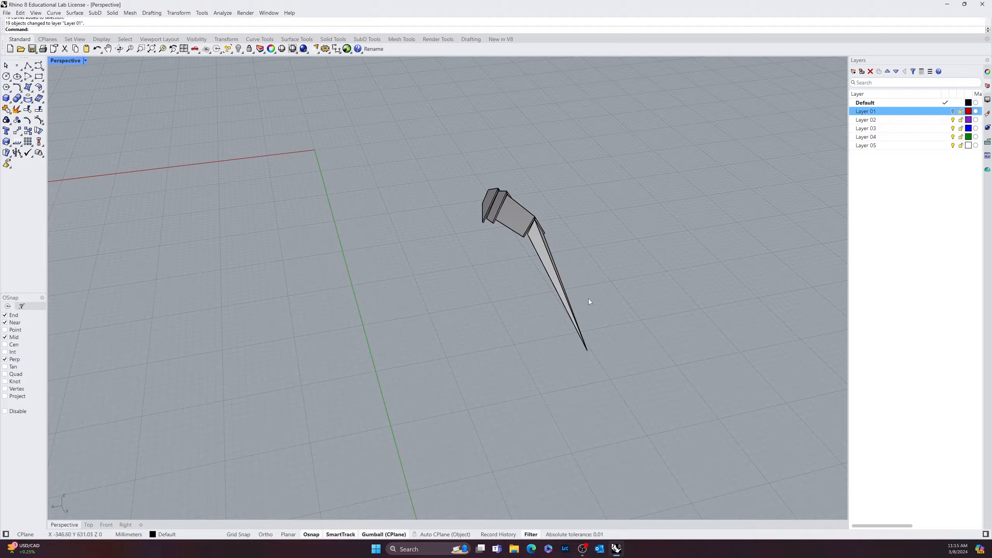
Show the hidden objects of the model again beside the thickened segments.
{"action": "right_click_drag", "start_coordinate": [370, 363], "coordinate": [126, 206]}
{"action": "middle_click", "coordinate": [103, 194]}
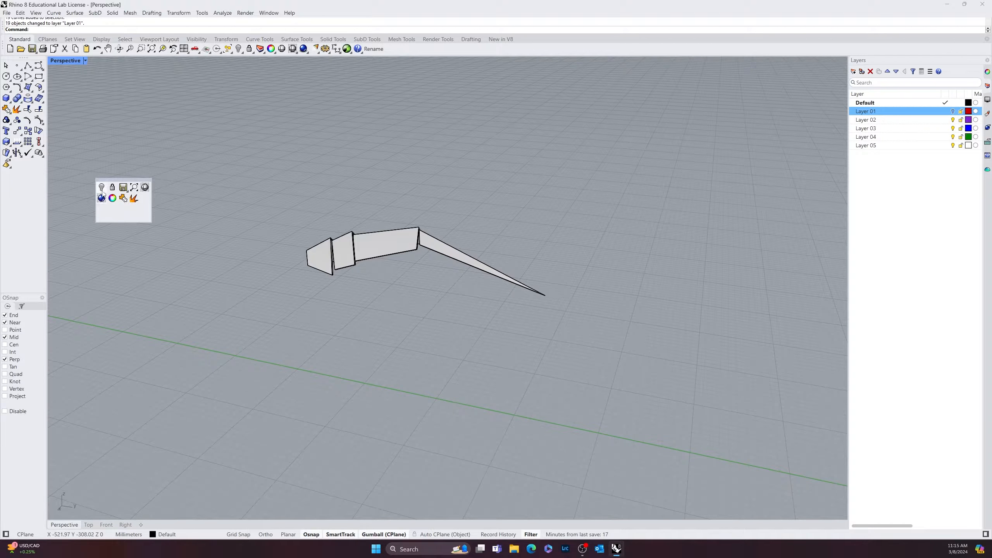
{"action": "left_click", "coordinate": [101, 190]}
Select all the visible curves on the faceted body and change their object layer to Layer 01.
{"action": "scroll", "coordinate": [396, 327], "scroll_direction": "up", "scroll_amount": 5}
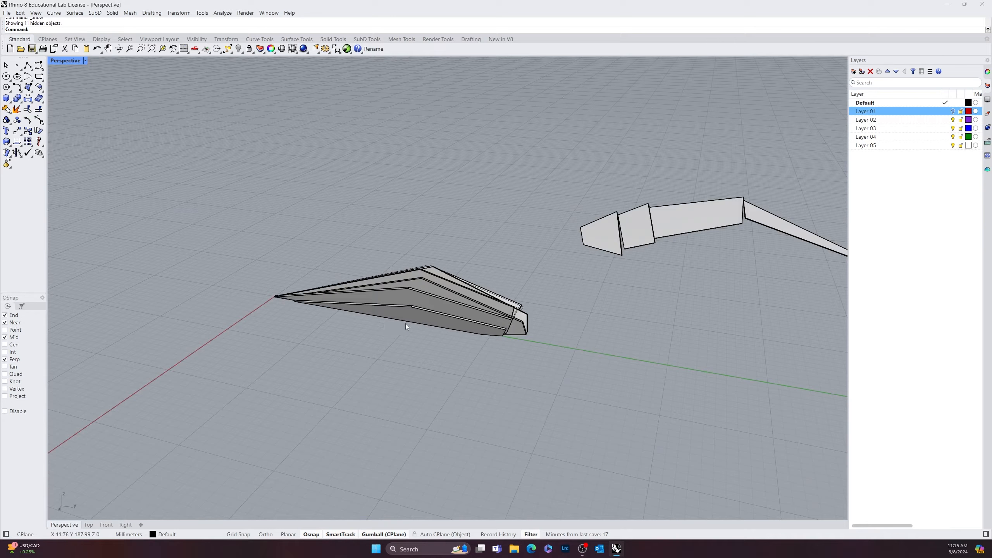
{"action": "left_click", "coordinate": [20, 12]}
{"action": "mouse_move", "coordinate": [56, 103]}
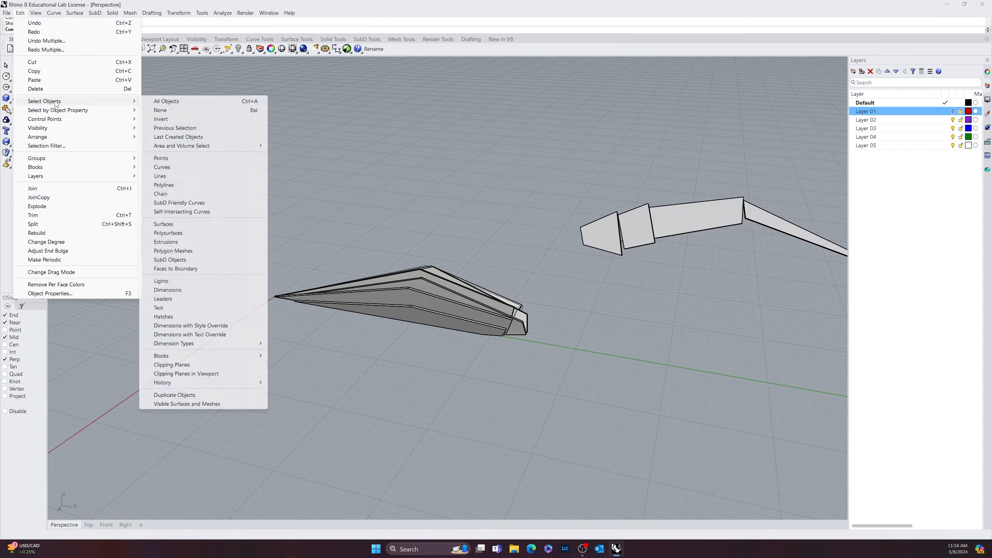
{"action": "left_click", "coordinate": [161, 167]}
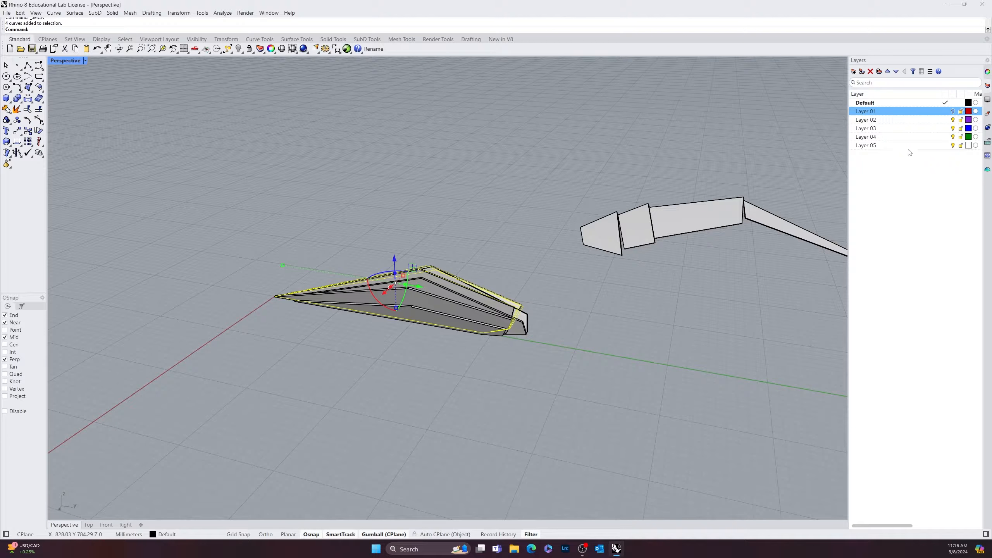
{"action": "right_click", "coordinate": [884, 112]}
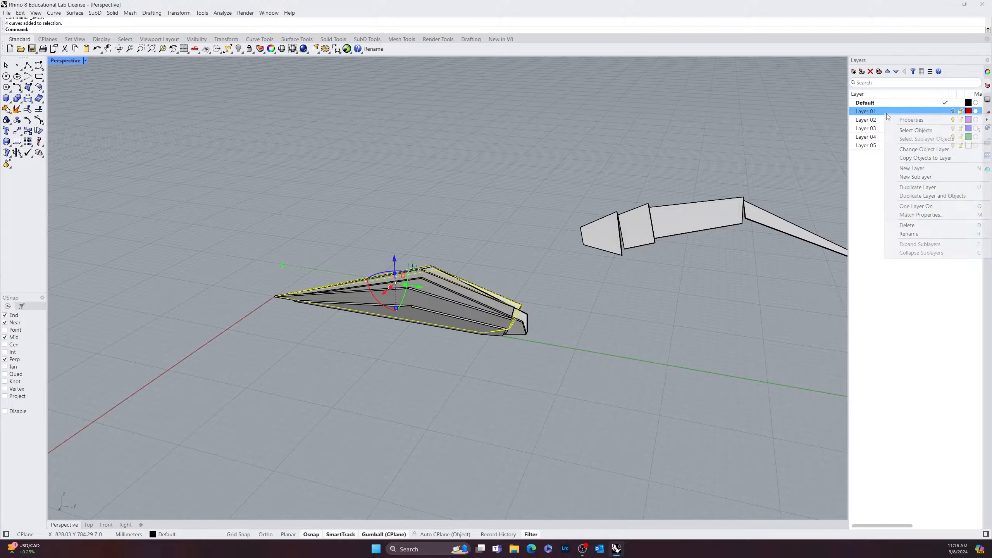
{"action": "left_click", "coordinate": [924, 148]}
Move the four thickened leg segments to the wide end of the body and rotate them at an outward angle.
{"action": "right_click_drag", "start_coordinate": [565, 340], "coordinate": [612, 181]}
{"action": "left_click_drag", "start_coordinate": [480, 320], "coordinate": [482, 316]}
{"action": "right_click_drag", "start_coordinate": [488, 279], "coordinate": [519, 254]}
{"action": "left_click_drag", "start_coordinate": [523, 245], "coordinate": [546, 336]}
{"action": "scroll", "coordinate": [511, 368], "scroll_direction": "up", "scroll_amount": 3}
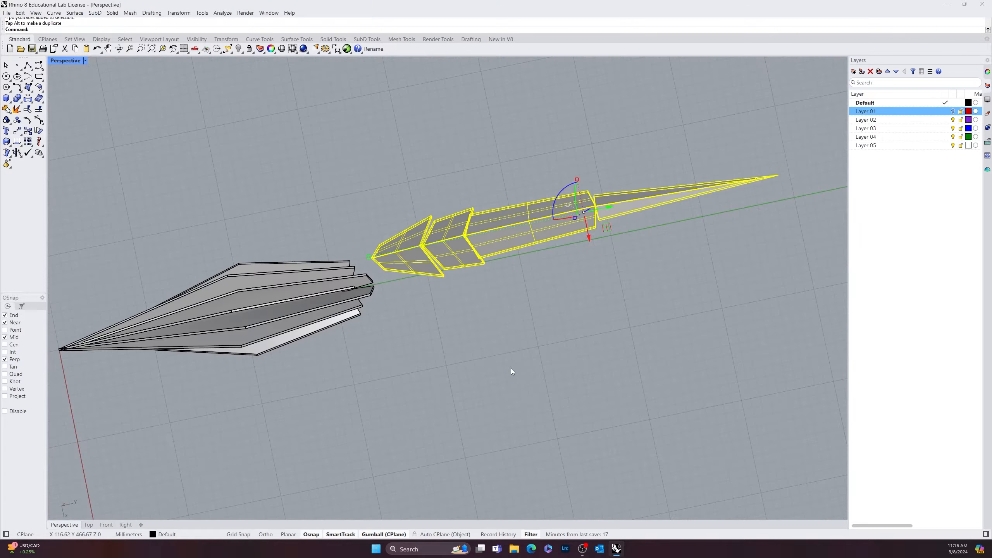
{"action": "left_click_drag", "start_coordinate": [564, 187], "coordinate": [551, 193]}
{"action": "left_click", "coordinate": [631, 344]}
{"action": "right_click_drag", "start_coordinate": [631, 344], "coordinate": [603, 185]}
{"action": "scroll", "coordinate": [552, 300], "scroll_direction": "up", "scroll_amount": 6}
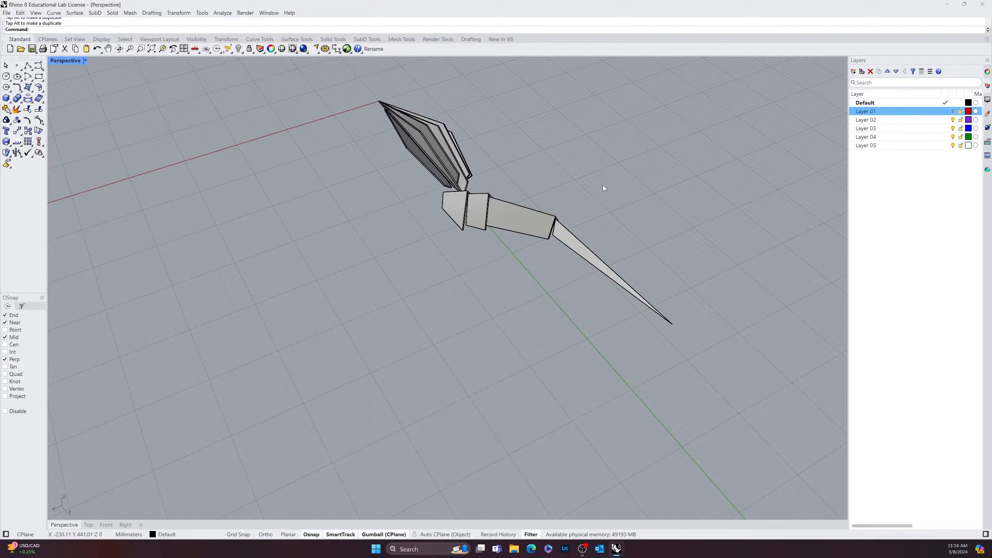
Select the four leg segments and combine them into one group.
{"action": "left_click_drag", "start_coordinate": [473, 286], "coordinate": [474, 287]}
{"action": "right_click_drag", "start_coordinate": [480, 297], "coordinate": [588, 249]}
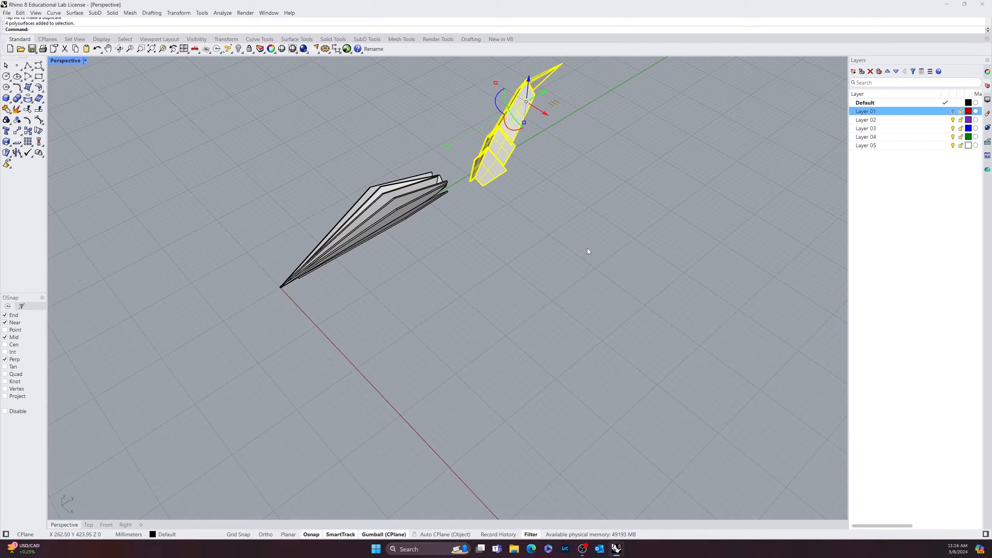
{"action": "key", "text": "Return"}
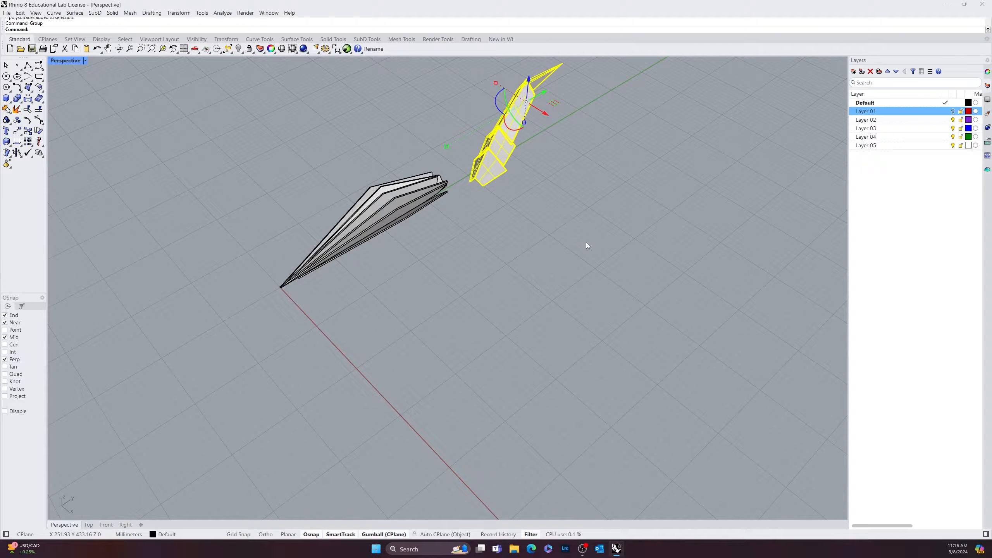
{"action": "left_click", "coordinate": [595, 245]}
{"action": "right_click_drag", "start_coordinate": [595, 245], "coordinate": [546, 164]}
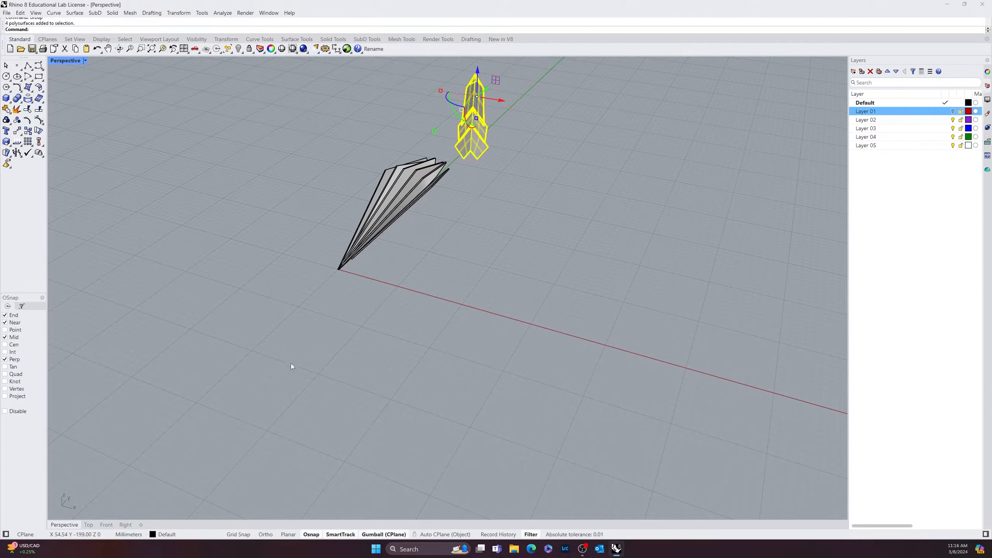
In the Top view, move the grouped leg to the left side of the body's wide end, clear of the Y axis.
{"action": "left_click", "coordinate": [86, 525]}
{"action": "scroll", "coordinate": [305, 352], "scroll_direction": "down", "scroll_amount": 8}
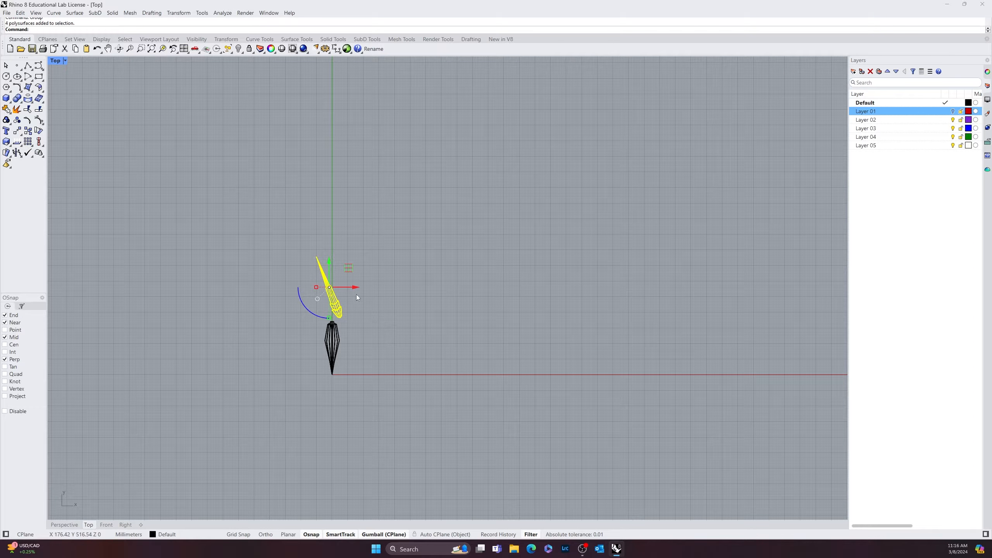
{"action": "scroll", "coordinate": [365, 294], "scroll_direction": "up", "scroll_amount": 5}
{"action": "left_click", "coordinate": [505, 340]}
{"action": "left_click", "coordinate": [402, 301]}
{"action": "left_click_drag", "start_coordinate": [409, 233], "coordinate": [353, 228]}
{"action": "left_click", "coordinate": [465, 316]}
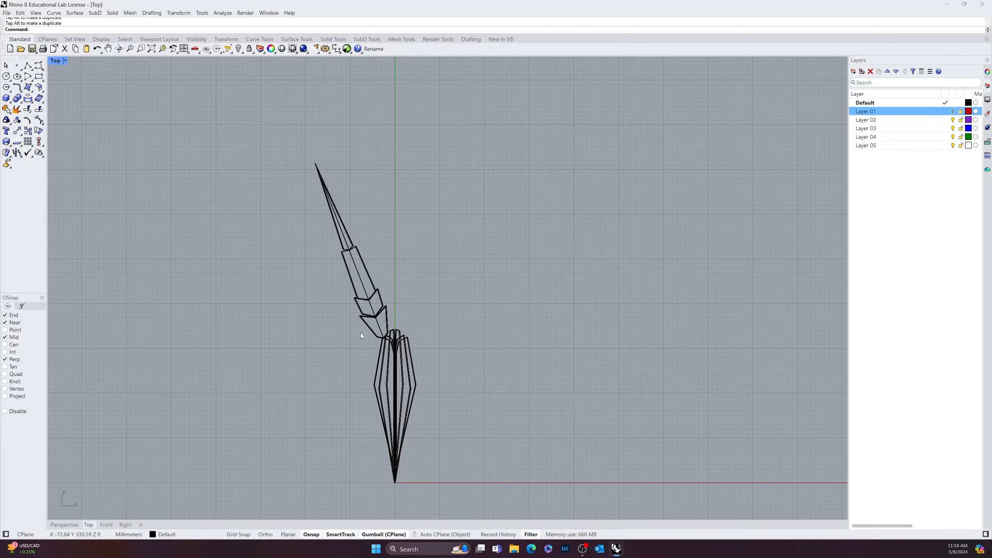
Mirror the leg group across the Y axis, starting the mirror plane at the origin (0).
{"action": "left_click", "coordinate": [369, 306]}
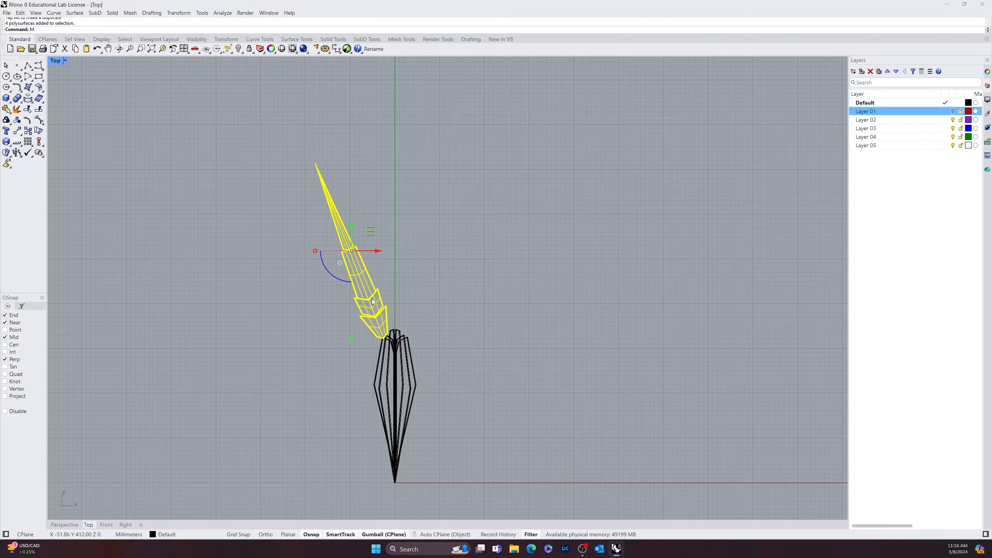
{"action": "key", "text": "Return"}
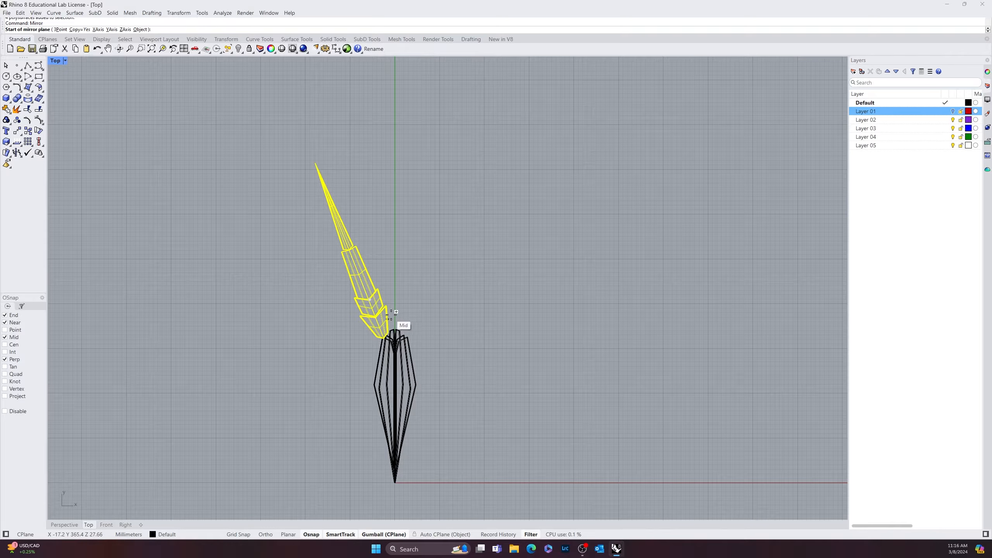
{"action": "left_click", "coordinate": [394, 485]}
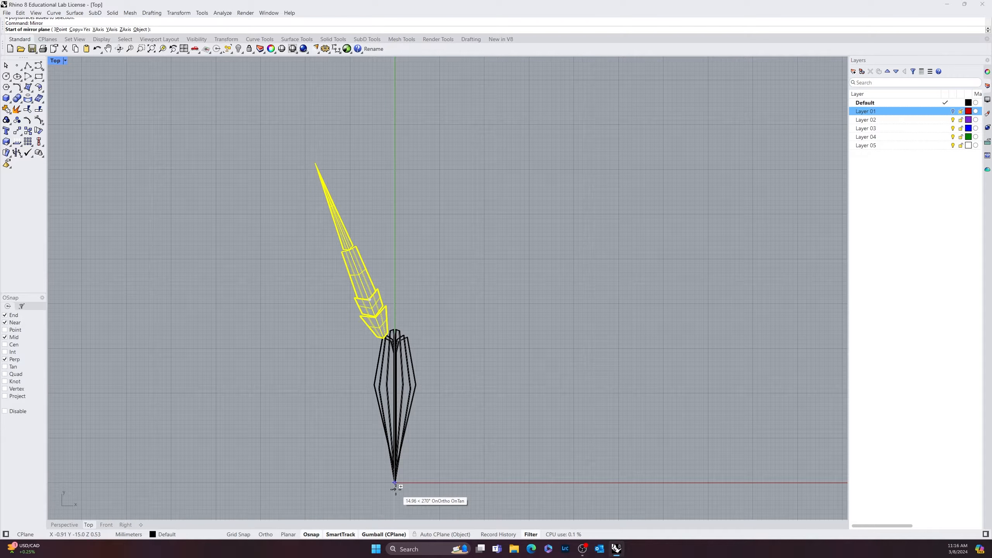
{"action": "key", "text": "Return"}
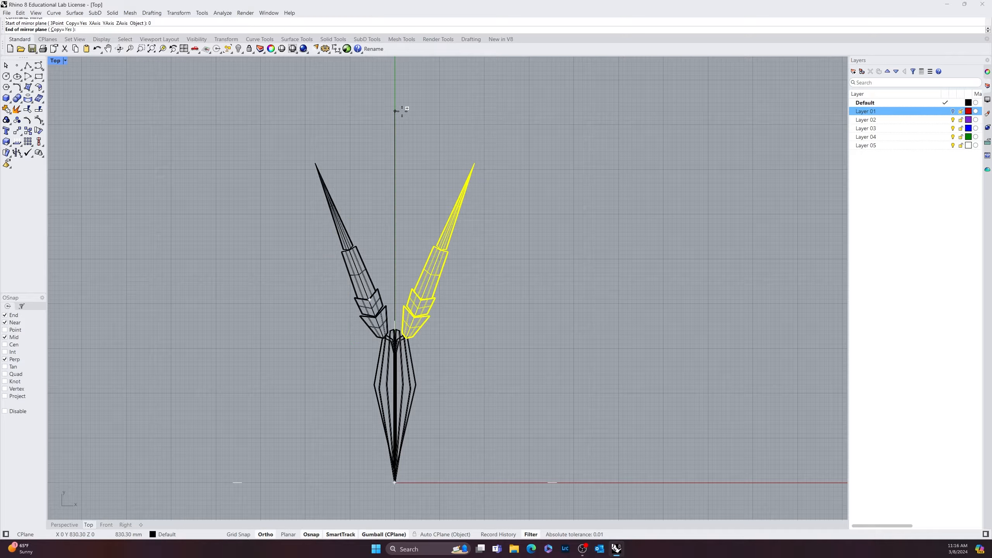
{"action": "left_click", "coordinate": [395, 111]}
{"action": "key", "text": "Escape"}
Mirror both front legs together across a horizontal line through the body's middle to make a rear pair.
{"action": "left_click", "coordinate": [359, 311]}
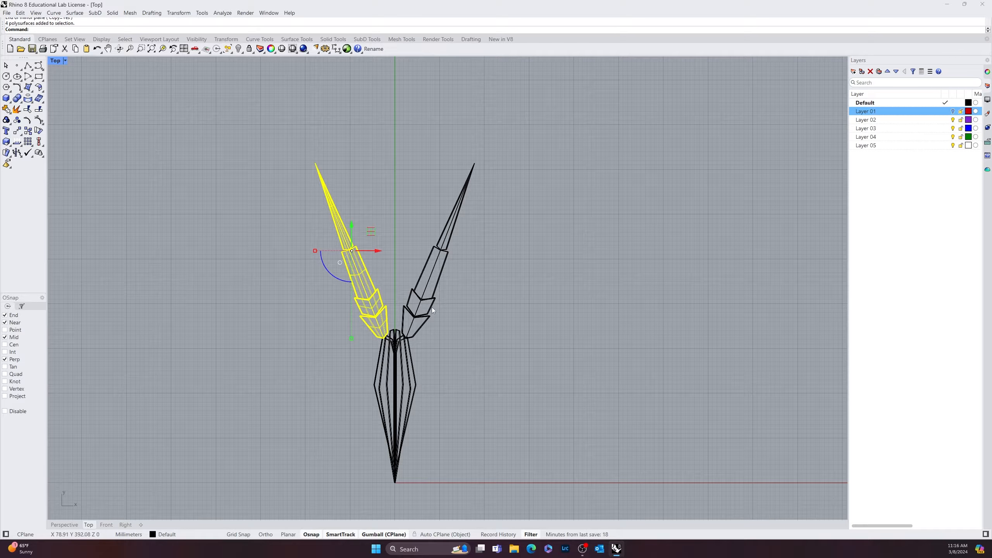
{"action": "left_click", "coordinate": [428, 318]}
{"action": "left_click", "coordinate": [371, 320], "text": "shift"}
{"action": "key", "text": "Return"}
{"action": "left_click", "coordinate": [305, 392]}
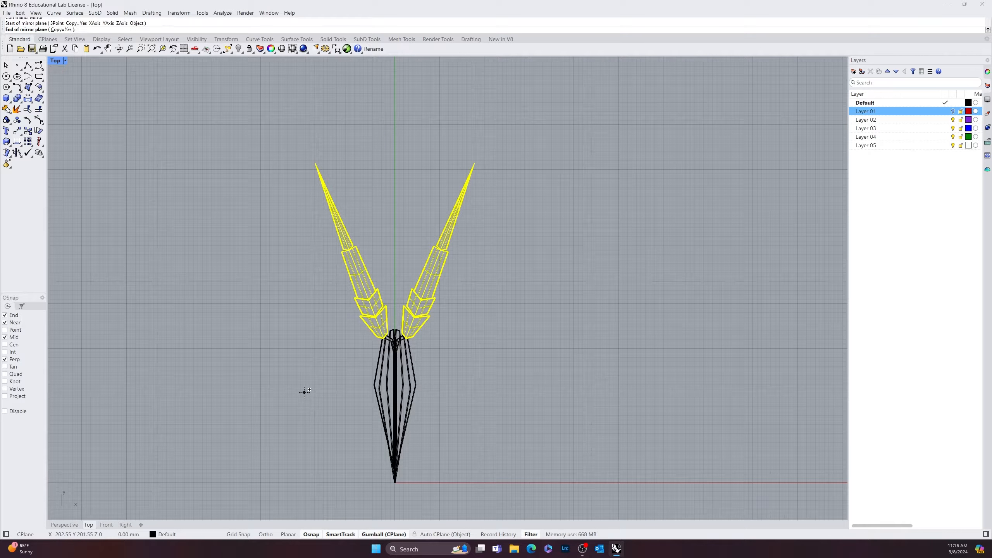
{"action": "left_click", "coordinate": [515, 389]}
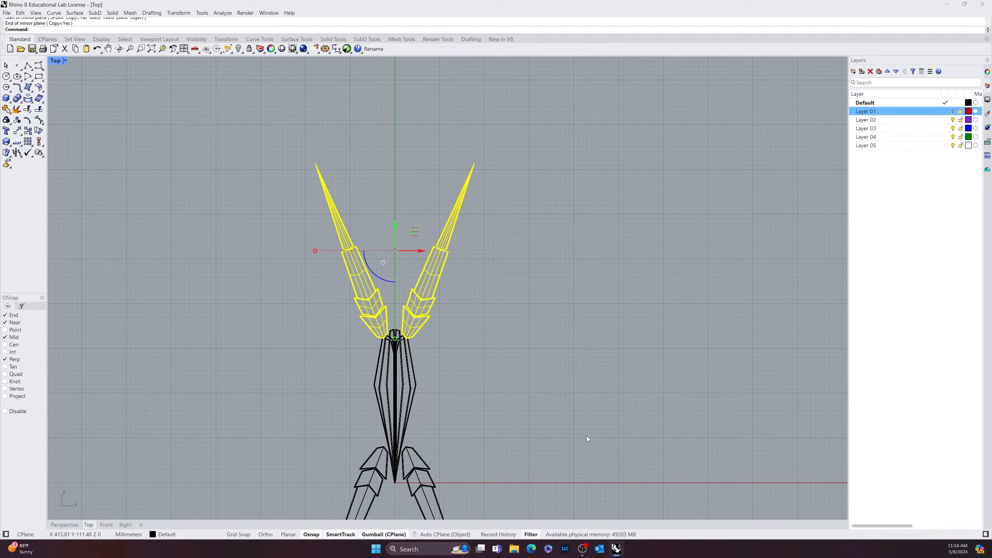
{"action": "left_click", "coordinate": [587, 436]}
Select both rear legs and place a duplicate of the pair further forward along the body.
{"action": "right_click_drag", "start_coordinate": [637, 446], "coordinate": [601, 252]}
{"action": "right_click_drag", "start_coordinate": [549, 363], "coordinate": [566, 405]}
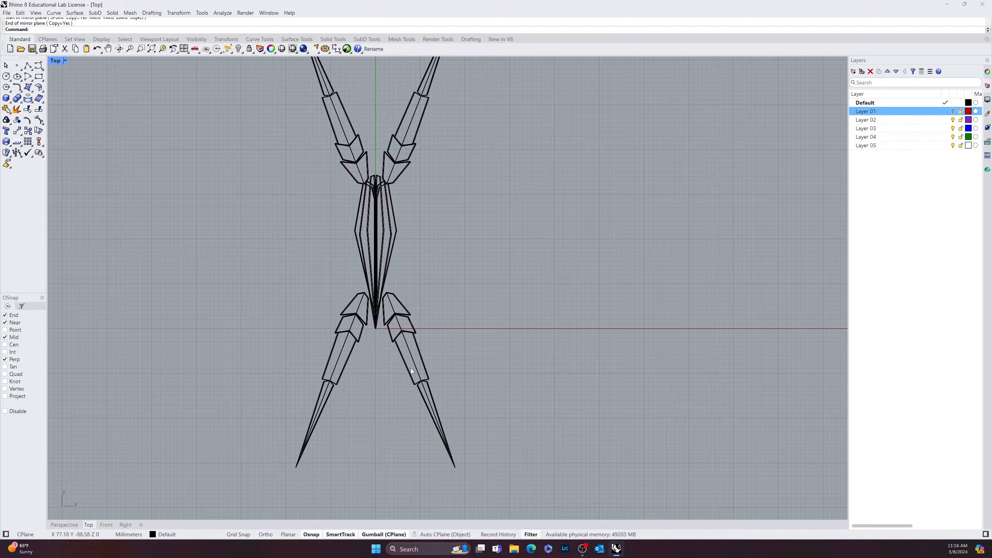
{"action": "left_click_drag", "start_coordinate": [444, 405], "coordinate": [301, 398]}
{"action": "key", "text": "Escape"}
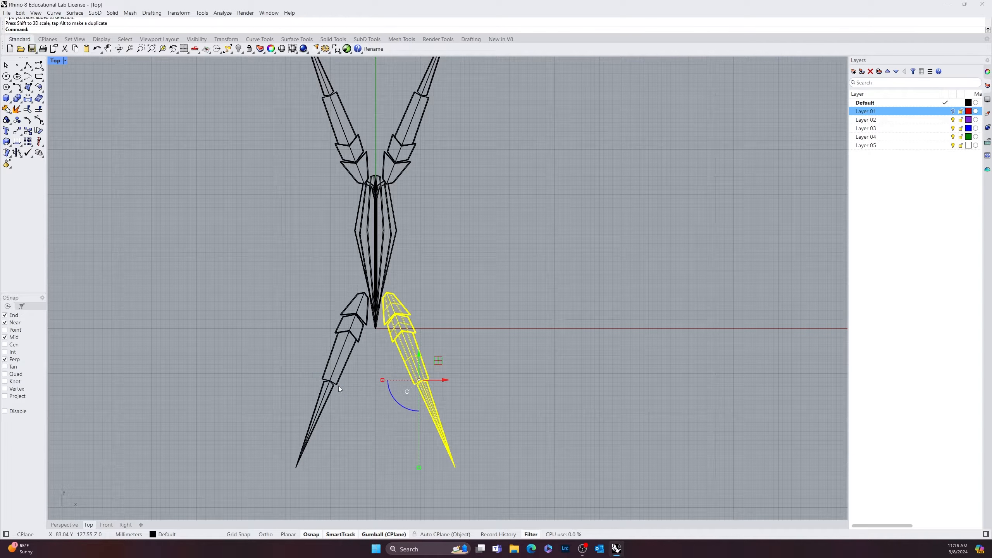
{"action": "left_click", "coordinate": [339, 388], "text": "shift"}
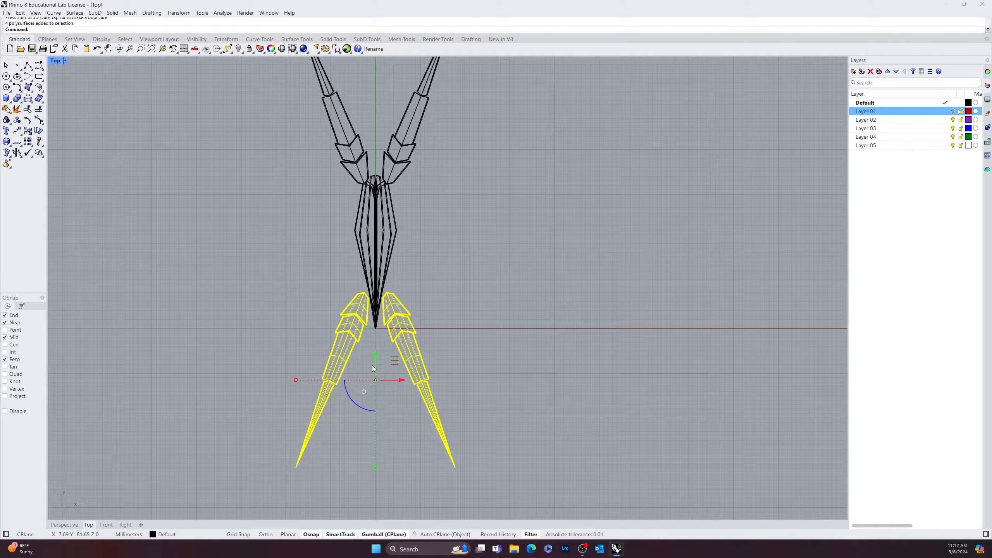
{"action": "left_click_drag", "start_coordinate": [374, 354], "coordinate": [370, 314]}
{"action": "key", "text": "Escape"}
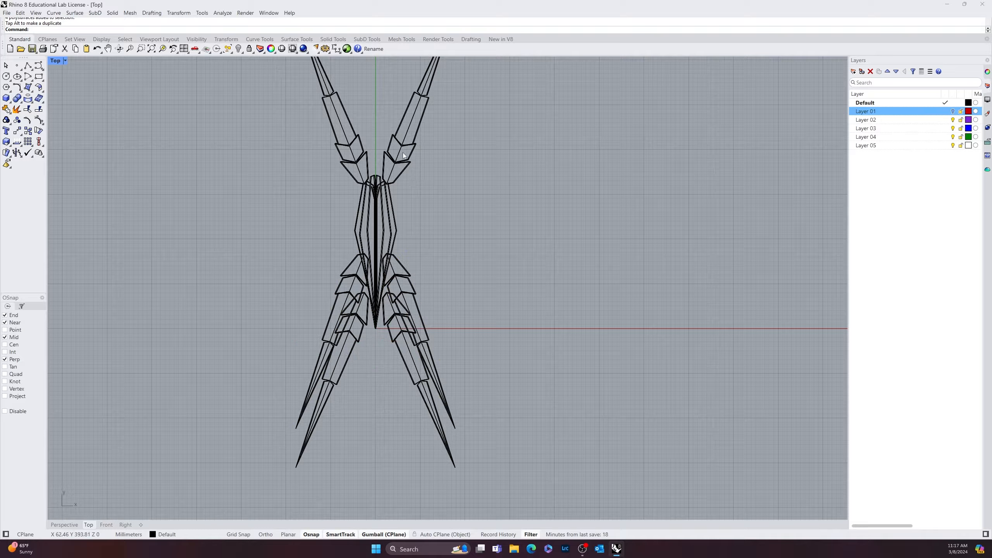
Select both front legs and place a duplicate of the pair further back along the body.
{"action": "left_click", "coordinate": [349, 149]}
{"action": "left_click", "coordinate": [393, 139], "text": "shift"}
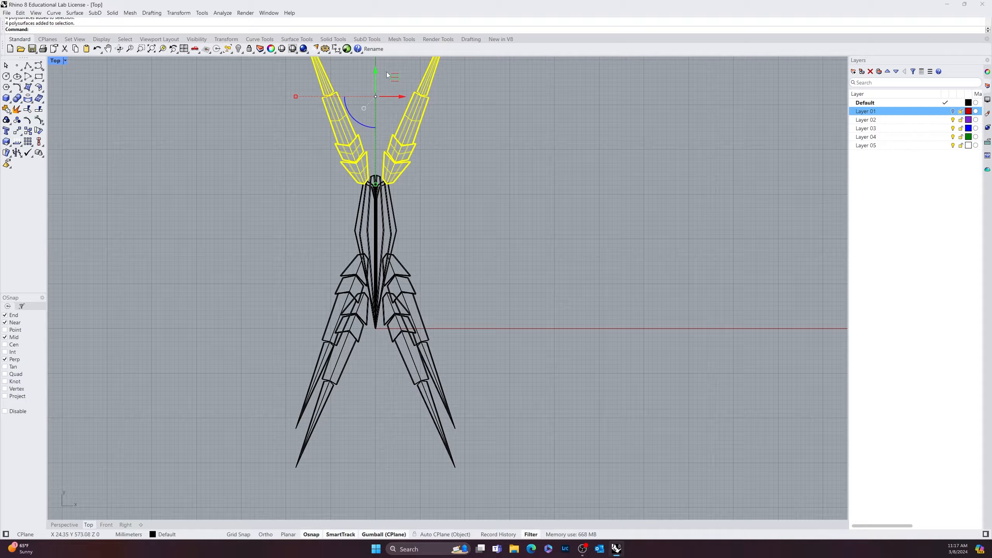
{"action": "left_click_drag", "start_coordinate": [377, 73], "coordinate": [371, 108]}
{"action": "left_click", "coordinate": [556, 223]}
{"action": "right_click_drag", "start_coordinate": [556, 223], "coordinate": [527, 353]}
Rotate the duplicated front leg on the body's left side outward, away from the original front leg.
{"action": "left_click", "coordinate": [339, 291]}
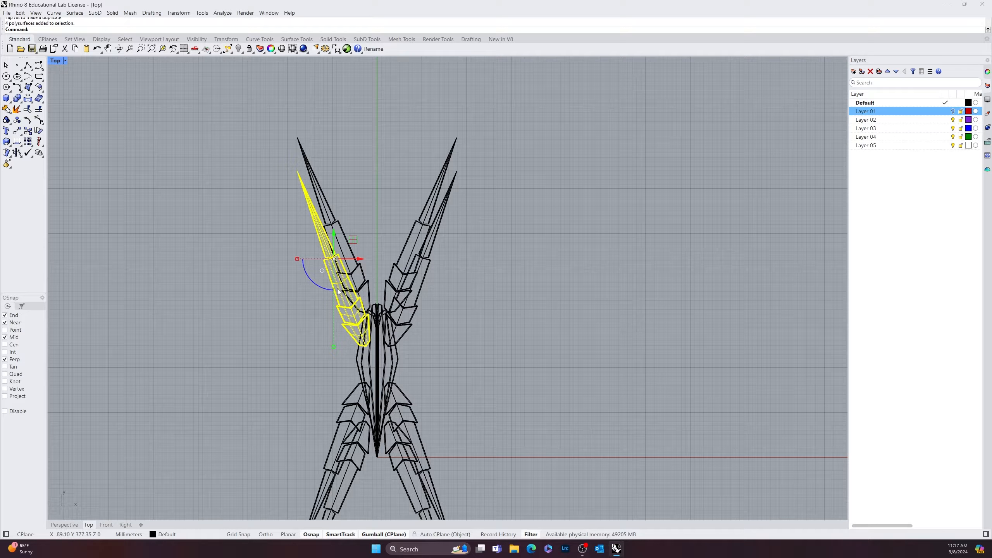
{"action": "left_click", "coordinate": [410, 326], "text": "shift"}
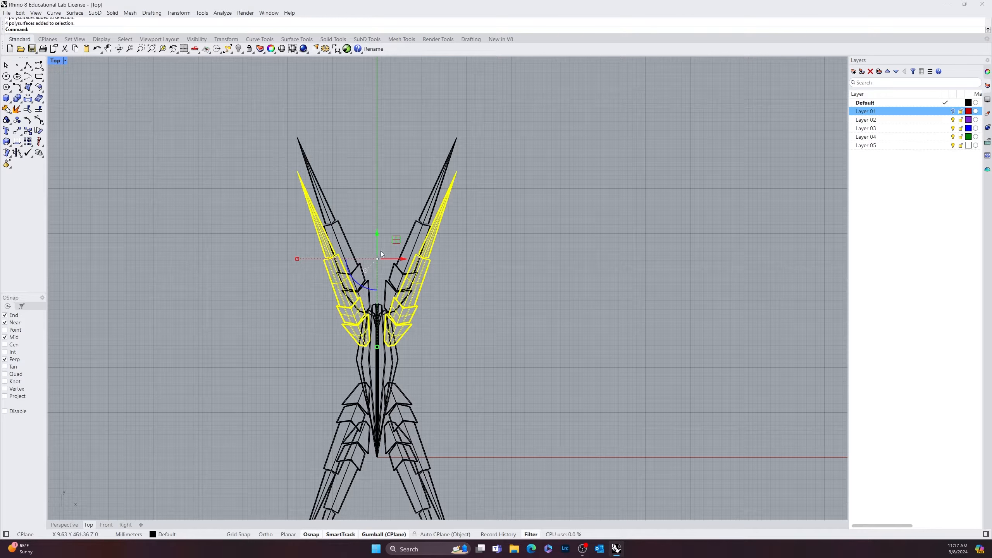
{"action": "left_click", "coordinate": [287, 300]}
{"action": "left_click", "coordinate": [336, 298]}
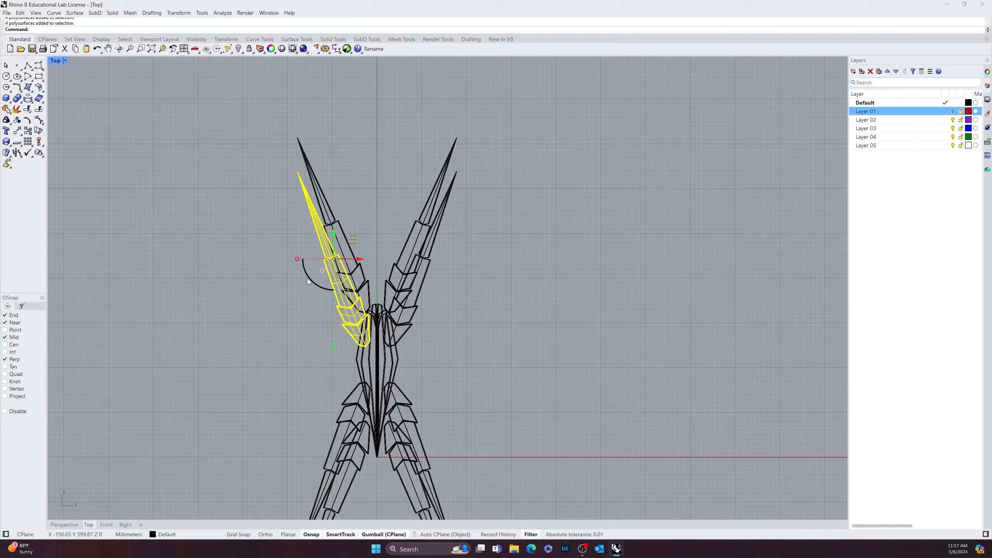
{"action": "left_click_drag", "start_coordinate": [308, 276], "coordinate": [461, 336]}
{"action": "left_click", "coordinate": [461, 337]}
Delete all four legs on the body's right side, keeping only the left-side legs.
{"action": "left_click", "coordinate": [416, 296]}
{"action": "key", "text": "Delete"}
{"action": "right_click_drag", "start_coordinate": [470, 371], "coordinate": [467, 347]}
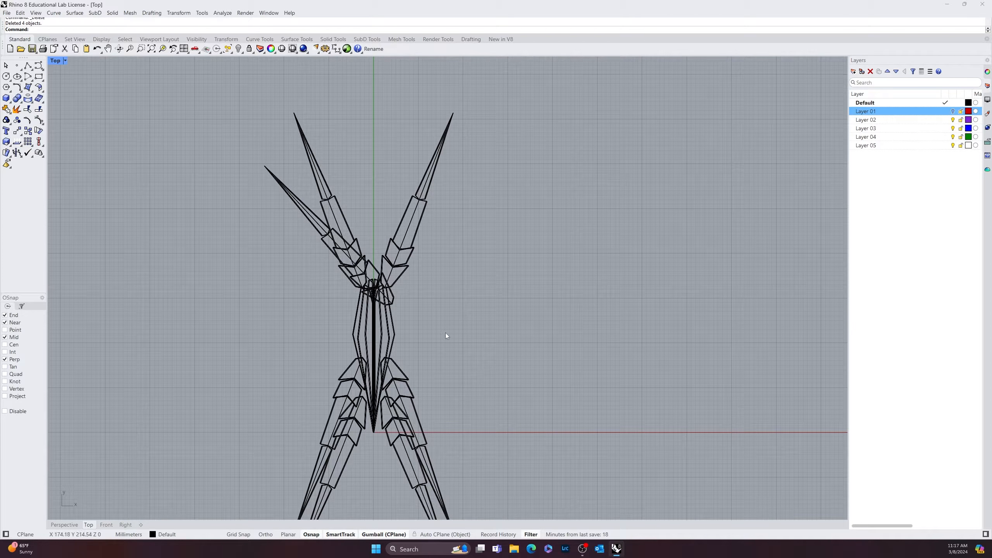
{"action": "left_click", "coordinate": [304, 208]}
{"action": "left_click", "coordinate": [482, 269]}
{"action": "left_click", "coordinate": [409, 241]}
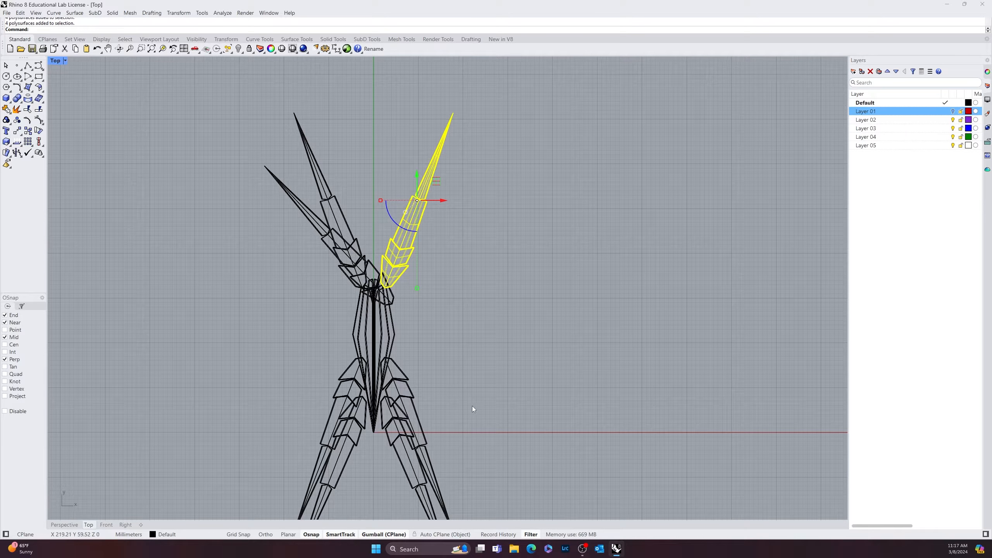
{"action": "key", "text": "Delete"}
{"action": "left_click", "coordinate": [413, 433]}
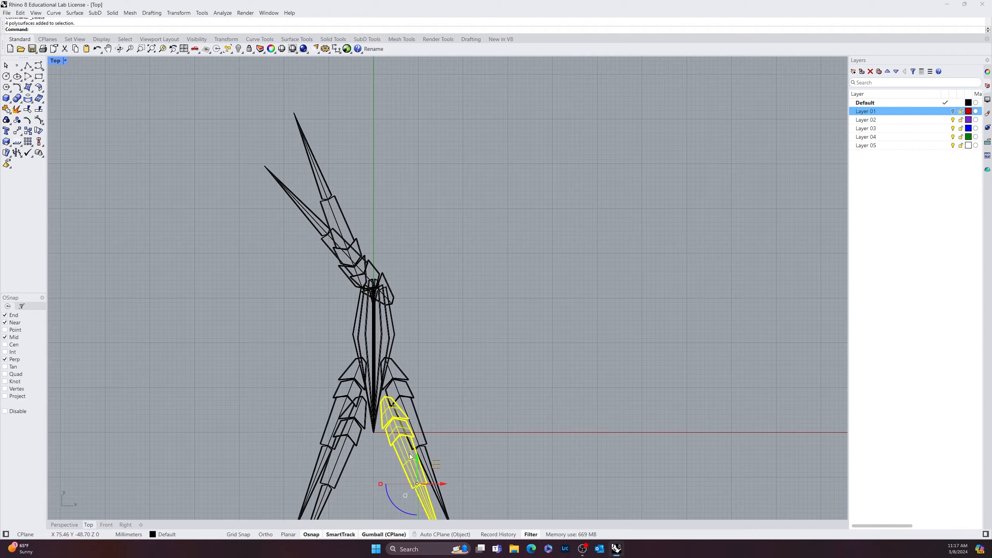
{"action": "key", "text": "Delete"}
{"action": "left_click", "coordinate": [424, 437]}
{"action": "key", "text": "Delete"}
Move the rotated front leg sideways so its base meets the body's left flank.
{"action": "right_click_drag", "start_coordinate": [413, 397], "coordinate": [422, 386]}
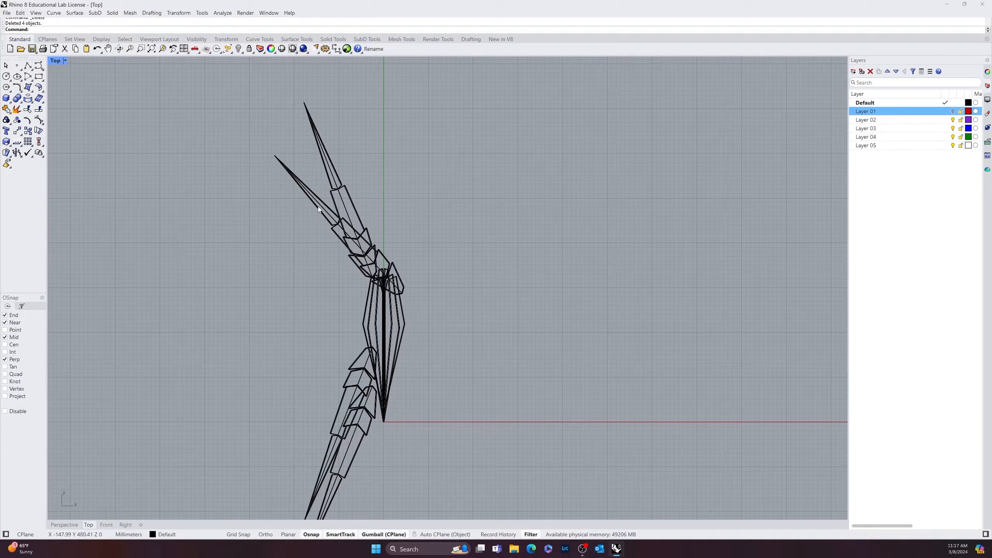
{"action": "left_click", "coordinate": [366, 256]}
{"action": "left_click_drag", "start_coordinate": [342, 199], "coordinate": [315, 204]}
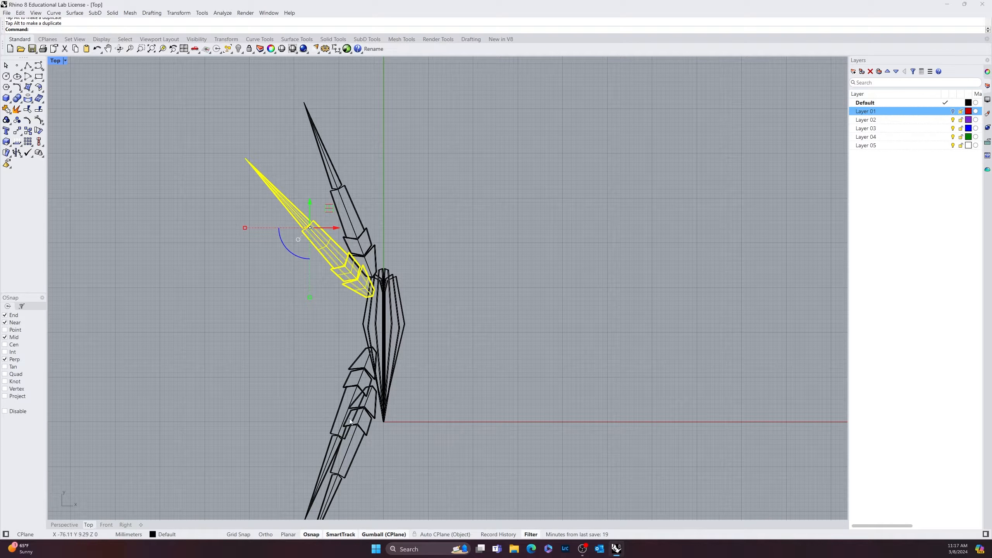
Move the duplicated rear-left leg forward to the body's middle and rotate it outward.
{"action": "left_click", "coordinate": [342, 392]}
{"action": "left_click_drag", "start_coordinate": [339, 408], "coordinate": [340, 364]}
{"action": "left_click_drag", "start_coordinate": [321, 418], "coordinate": [335, 383]}
{"action": "left_click", "coordinate": [336, 383]}
Move the rearmost left leg forward so its base sits beside the body, just behind the rotated rear leg.
{"action": "left_click", "coordinate": [355, 434]}
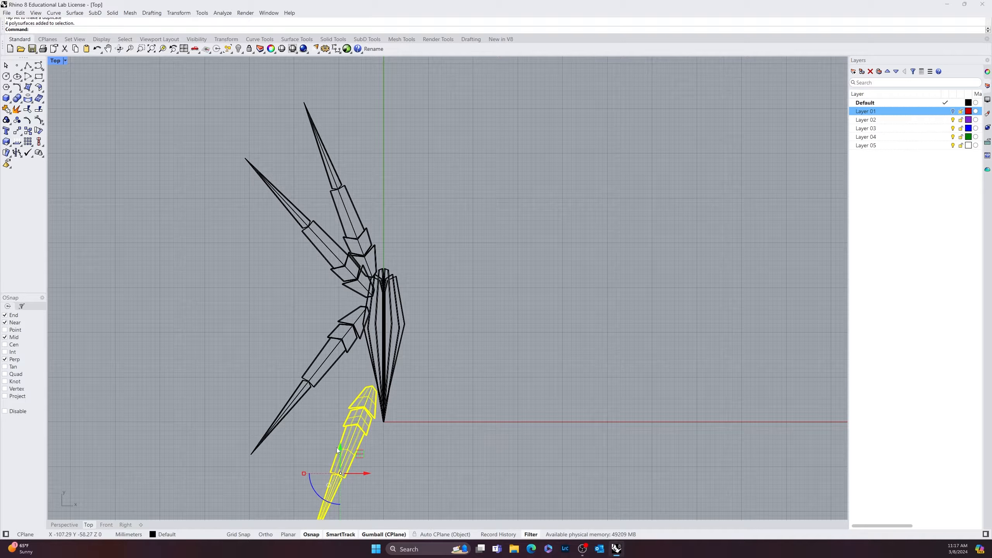
{"action": "left_click_drag", "start_coordinate": [339, 450], "coordinate": [339, 394]}
{"action": "left_click", "coordinate": [396, 399]}
{"action": "right_click_drag", "start_coordinate": [396, 399], "coordinate": [434, 401]}
Rotate the upper rear-left leg further outward and adjust its position against the body's flank.
{"action": "left_click", "coordinate": [352, 378]}
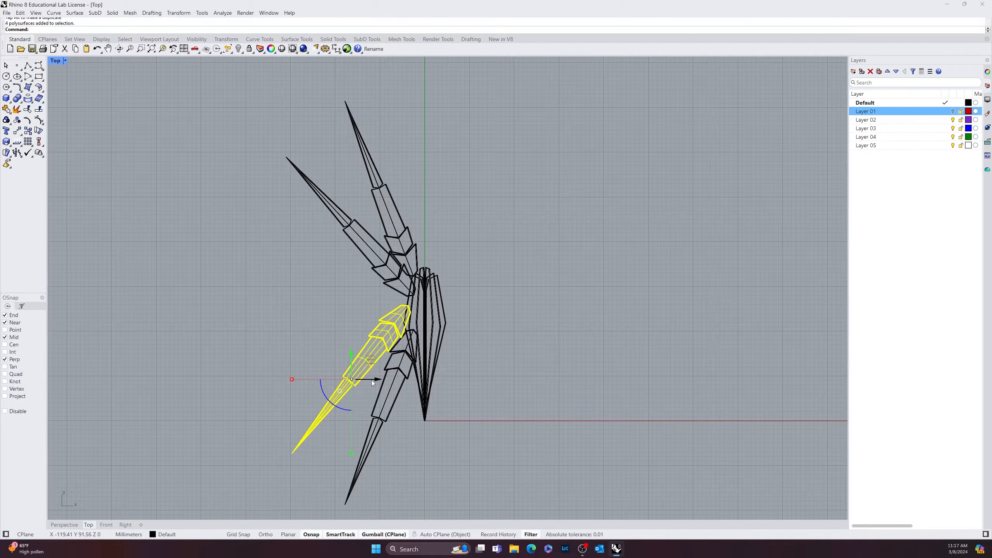
{"action": "left_click_drag", "start_coordinate": [372, 381], "coordinate": [314, 393]}
{"action": "left_click", "coordinate": [499, 464]}
{"action": "right_click_drag", "start_coordinate": [494, 444], "coordinate": [572, 411]}
Move the two rear-left legs forward together along the body so their bases sit closer to the front legs.
{"action": "left_click", "coordinate": [444, 337]}
{"action": "left_click", "coordinate": [427, 408]}
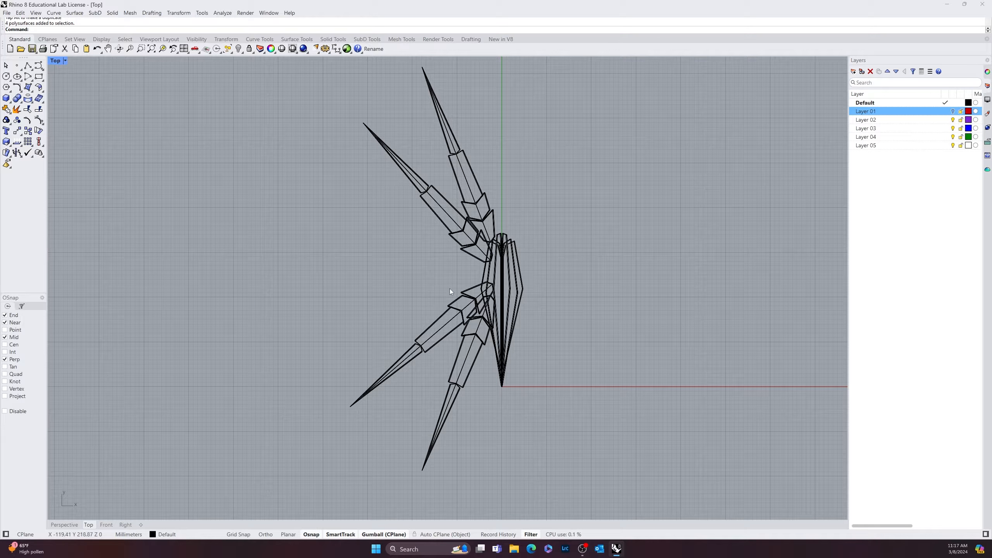
{"action": "left_click", "coordinate": [465, 236]}
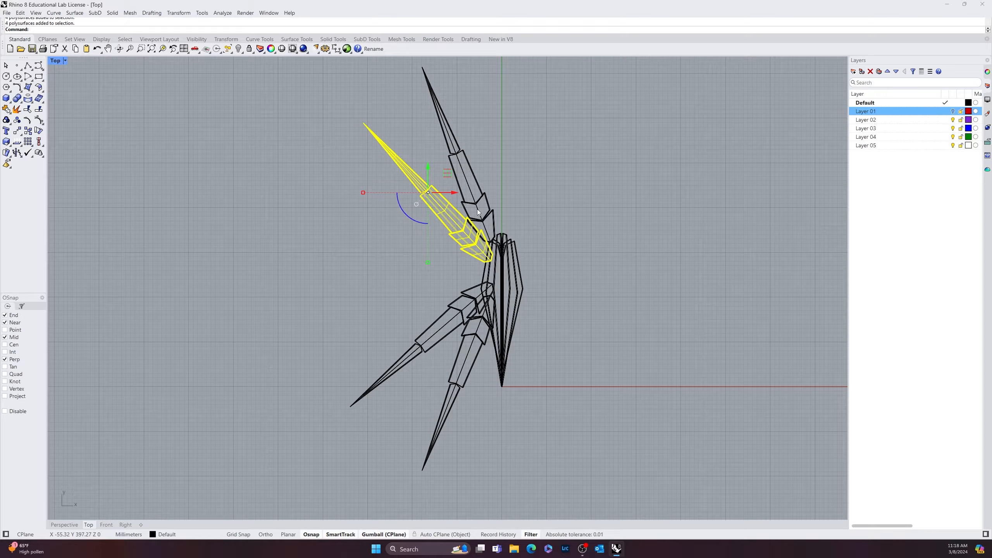
{"action": "key", "text": "Escape"}
{"action": "left_click", "coordinate": [448, 324]}
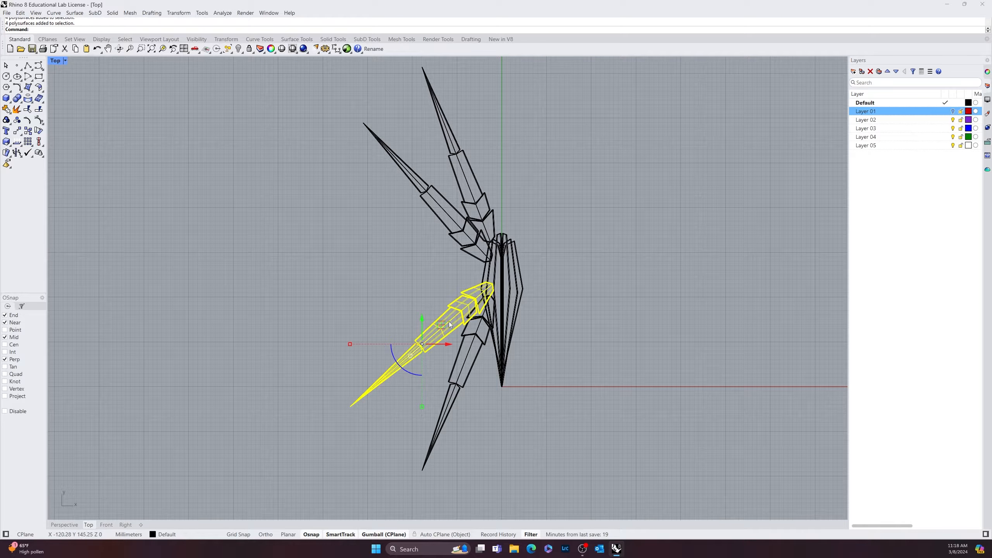
{"action": "left_click", "coordinate": [465, 354], "text": "shift"}
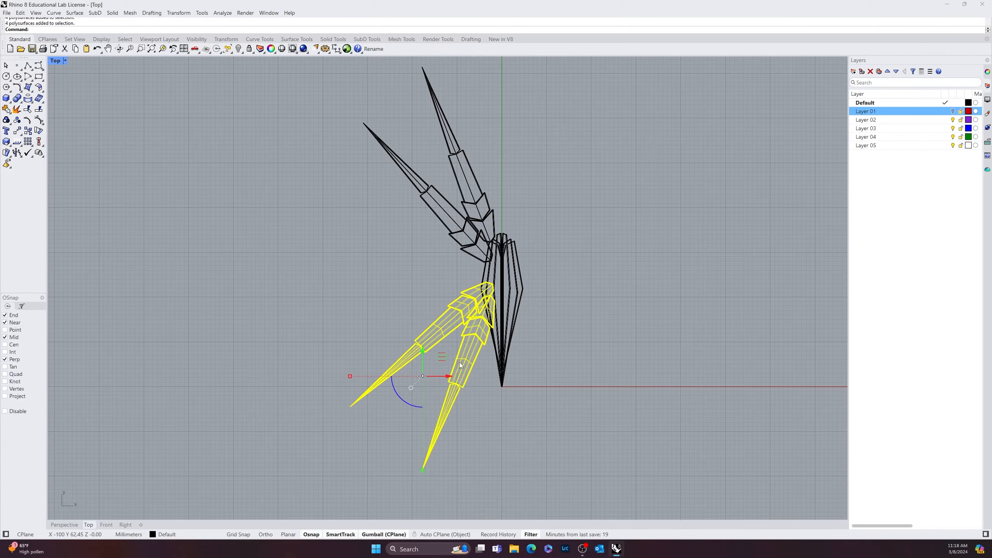
{"action": "left_click_drag", "start_coordinate": [422, 348], "coordinate": [421, 325]}
{"action": "left_click", "coordinate": [376, 444]}
{"action": "right_click_drag", "start_coordinate": [448, 417], "coordinate": [411, 452]}
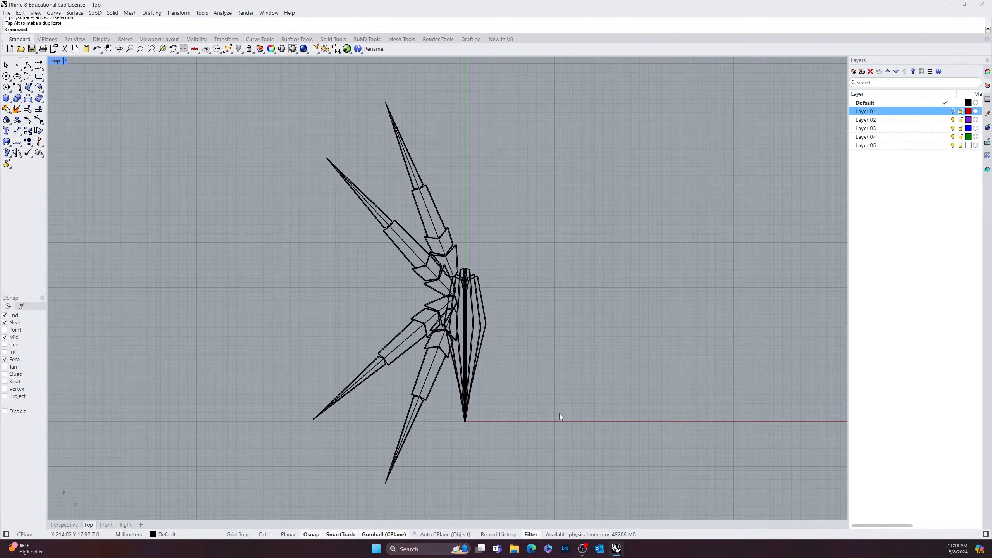
Reposition the foremost left leg along the body's length in the perspective view so its base sits against the flank.
{"action": "left_click", "coordinate": [63, 525]}
{"action": "right_click_drag", "start_coordinate": [282, 427], "coordinate": [163, 551]}
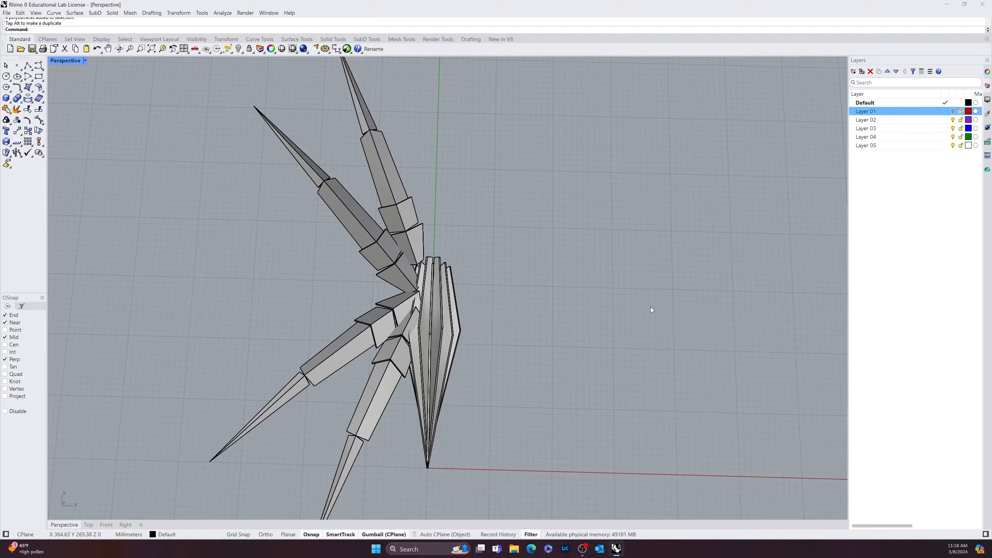
{"action": "left_click", "coordinate": [395, 204]}
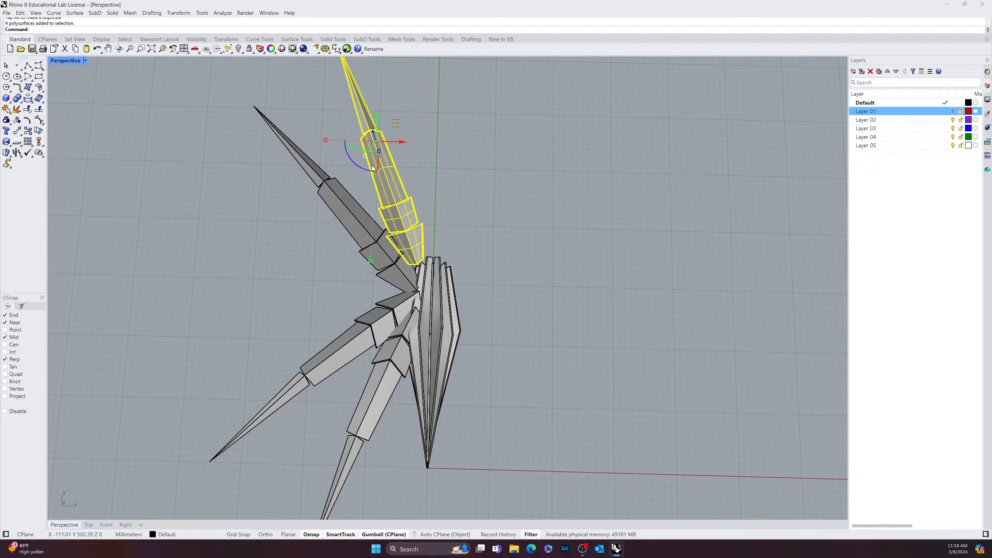
{"action": "left_click_drag", "start_coordinate": [371, 265], "coordinate": [372, 230]}
{"action": "left_click_drag", "start_coordinate": [378, 117], "coordinate": [411, 195]}
{"action": "left_click", "coordinate": [562, 283]}
{"action": "right_click_drag", "start_coordinate": [563, 282], "coordinate": [494, 153]}
Group all the plates of the faceted body into one object.
{"action": "scroll", "coordinate": [494, 151], "scroll_direction": "up", "scroll_amount": 8}
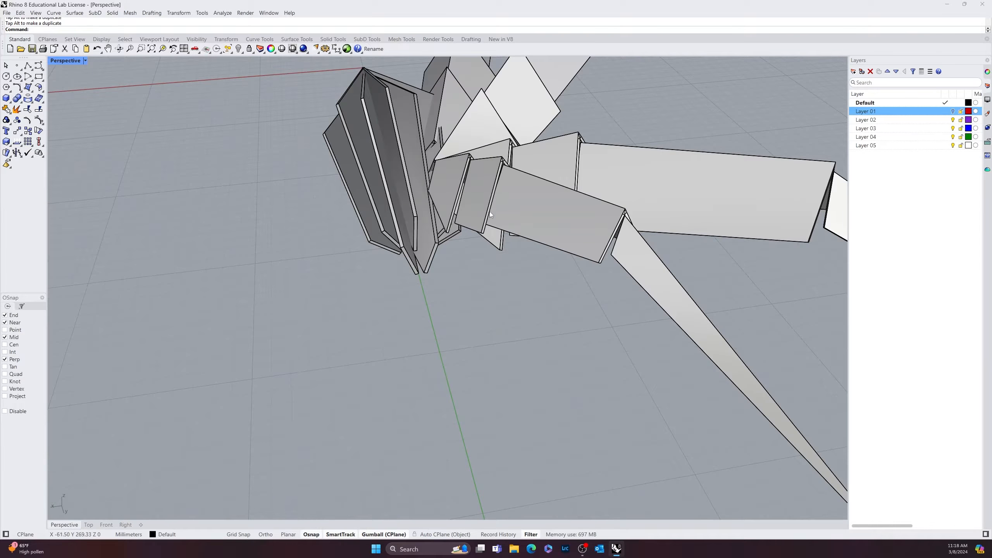
{"action": "right_click_drag", "start_coordinate": [491, 214], "coordinate": [445, 313], "text": "shift"}
{"action": "left_click", "coordinate": [337, 300]}
{"action": "left_click_drag", "start_coordinate": [388, 454], "coordinate": [386, 462]}
{"action": "right_click_drag", "start_coordinate": [387, 463], "coordinate": [243, 392]}
{"action": "left_click_drag", "start_coordinate": [183, 377], "coordinate": [425, 102]}
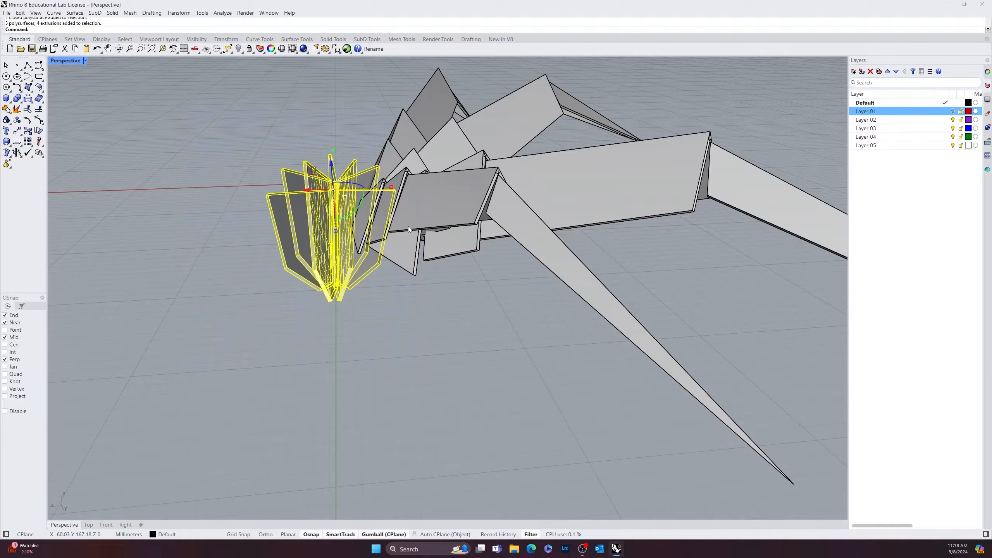
{"action": "type", "text": "Group"}
{"action": "key", "text": "Return"}
Raise the grouped body slightly so it lines up better with the leg bases.
{"action": "left_click", "coordinate": [437, 357]}
{"action": "left_click", "coordinate": [335, 187]}
{"action": "left_click_drag", "start_coordinate": [330, 162], "coordinate": [329, 150]}
{"action": "left_click", "coordinate": [386, 303]}
{"action": "right_click_drag", "start_coordinate": [386, 303], "coordinate": [334, 283]}
{"action": "left_click", "coordinate": [335, 283]}
Nudge the second leg from the rear slightly outward from the body's flank.
{"action": "right_click_drag", "start_coordinate": [294, 357], "coordinate": [407, 302]}
{"action": "left_click", "coordinate": [441, 385], "text": "shift"}
{"action": "left_click", "coordinate": [394, 391], "text": "shift"}
{"action": "left_click", "coordinate": [407, 302]}
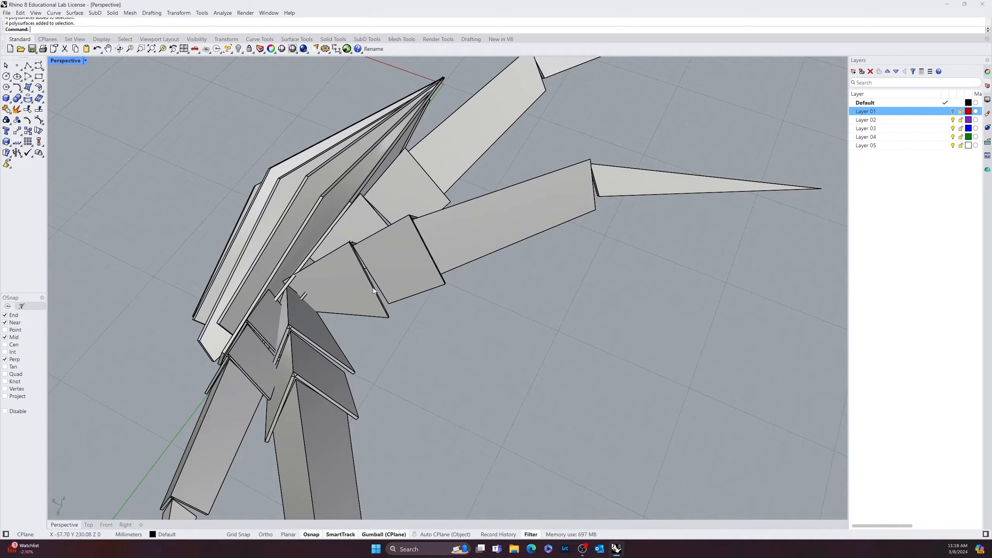
{"action": "left_click", "coordinate": [373, 288]}
{"action": "left_click_drag", "start_coordinate": [551, 199], "coordinate": [559, 202]}
{"action": "left_click", "coordinate": [520, 389]}
Move the neighbouring left leg inward so its base sits closer to the body.
{"action": "right_click_drag", "start_coordinate": [520, 389], "coordinate": [511, 299]}
{"action": "left_click", "coordinate": [426, 281]}
{"action": "left_click_drag", "start_coordinate": [552, 323], "coordinate": [508, 310]}
{"action": "left_click", "coordinate": [417, 359]}
Select the grouped body and check up close where the leg bases meet its flank.
{"action": "right_click_drag", "start_coordinate": [417, 359], "coordinate": [430, 269]}
{"action": "scroll", "coordinate": [440, 306], "scroll_direction": "up", "scroll_amount": 5}
{"action": "scroll", "coordinate": [421, 232], "scroll_direction": "up", "scroll_amount": 3}
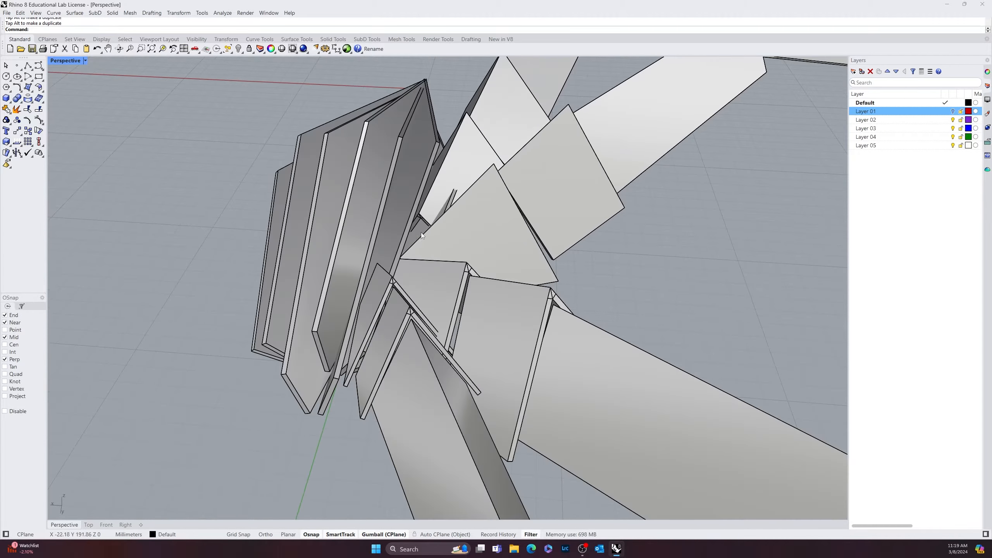
{"action": "scroll", "coordinate": [421, 232], "scroll_direction": "down", "scroll_amount": 4}
{"action": "left_click", "coordinate": [417, 212]}
{"action": "scroll", "coordinate": [449, 232], "scroll_direction": "up", "scroll_amount": 4}
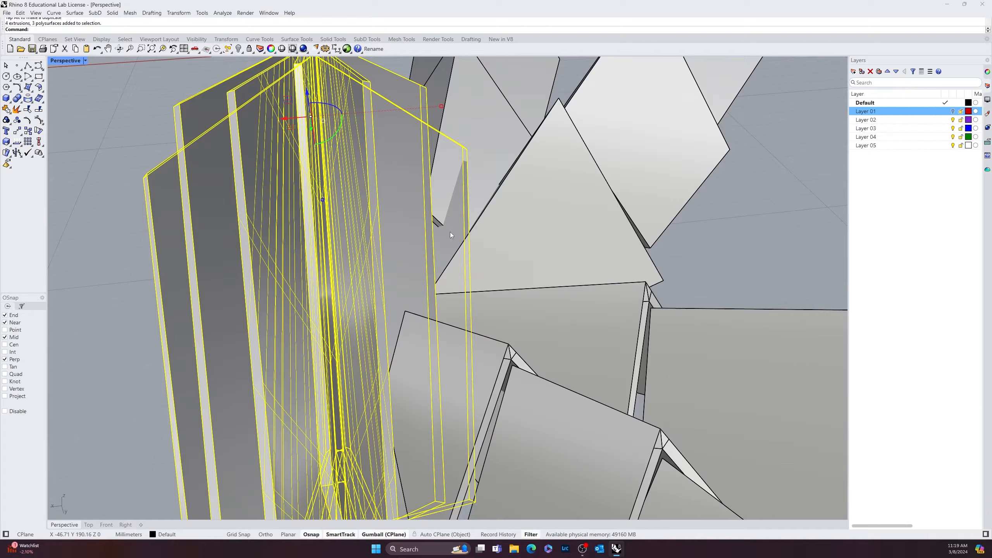
Mirror a copy of the four legs across the body's centreline, with the mirror plane starting at the origin (0).
{"action": "scroll", "coordinate": [449, 232], "scroll_direction": "down", "scroll_amount": 4}
{"action": "key", "text": "Escape"}
{"action": "right_click_drag", "start_coordinate": [498, 260], "coordinate": [261, 368]}
{"action": "scroll", "coordinate": [519, 269], "scroll_direction": "down", "scroll_amount": 5}
{"action": "scroll", "coordinate": [440, 266], "scroll_direction": "up", "scroll_amount": 8}
{"action": "right_click_drag", "start_coordinate": [441, 266], "coordinate": [433, 364]}
{"action": "scroll", "coordinate": [434, 365], "scroll_direction": "down", "scroll_amount": 10}
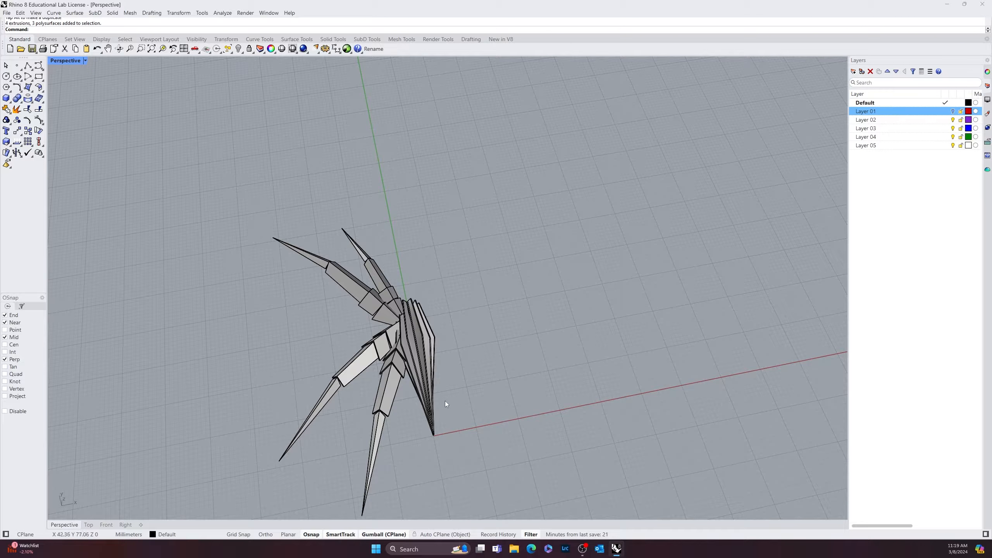
{"action": "left_click", "coordinate": [368, 298], "text": "shift"}
{"action": "left_click", "coordinate": [375, 278], "text": "shift"}
{"action": "left_click", "coordinate": [372, 360], "text": "shift"}
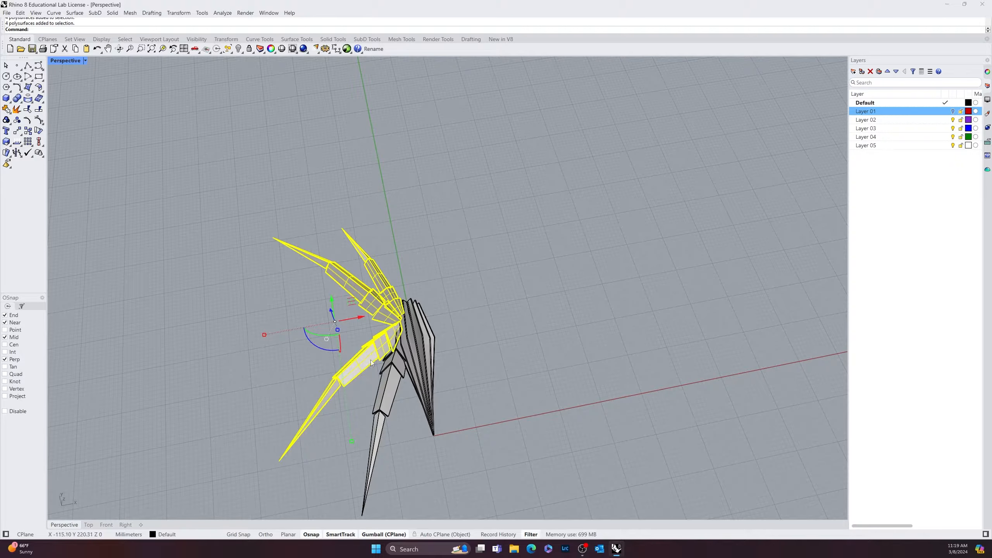
{"action": "left_click", "coordinate": [390, 388], "text": "shift"}
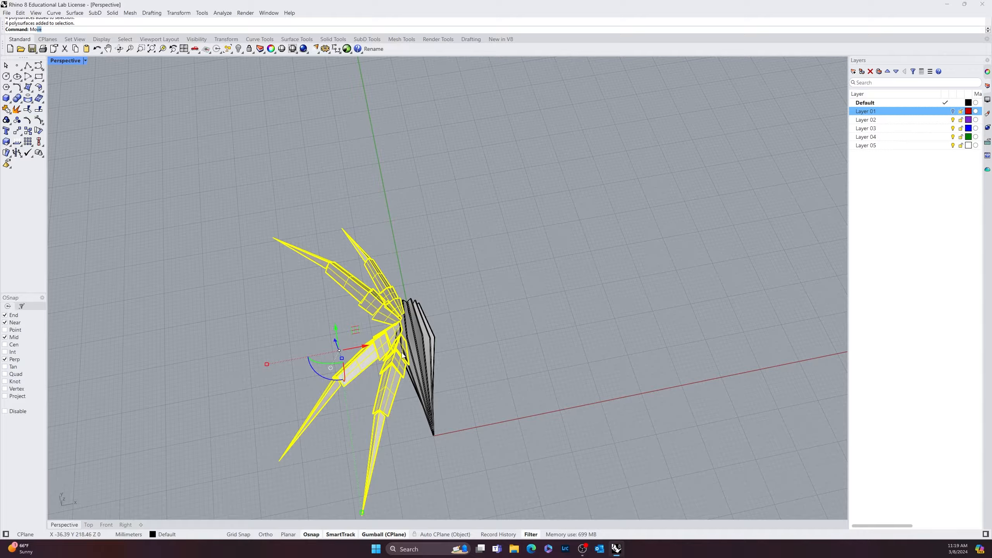
{"action": "key", "text": "Return"}
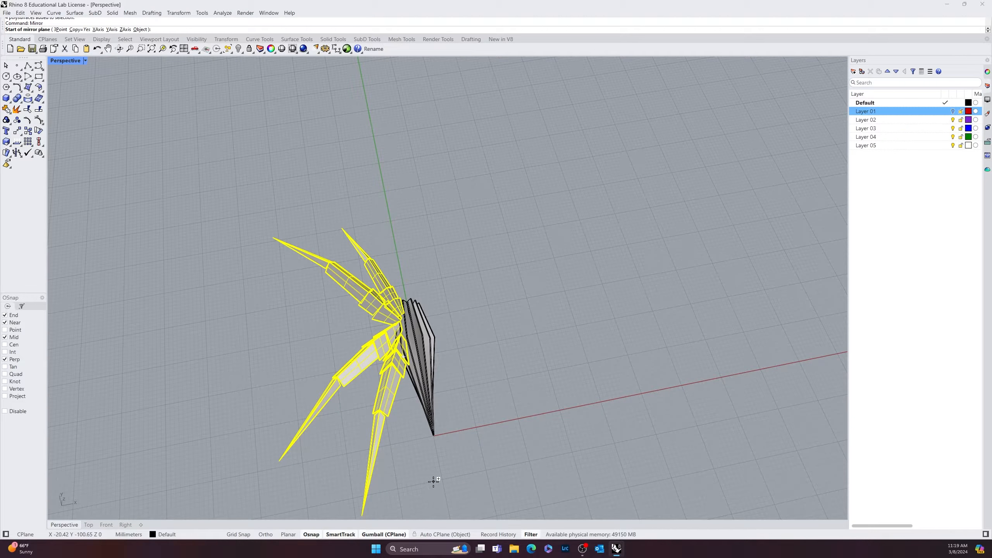
{"action": "left_click", "coordinate": [434, 481]}
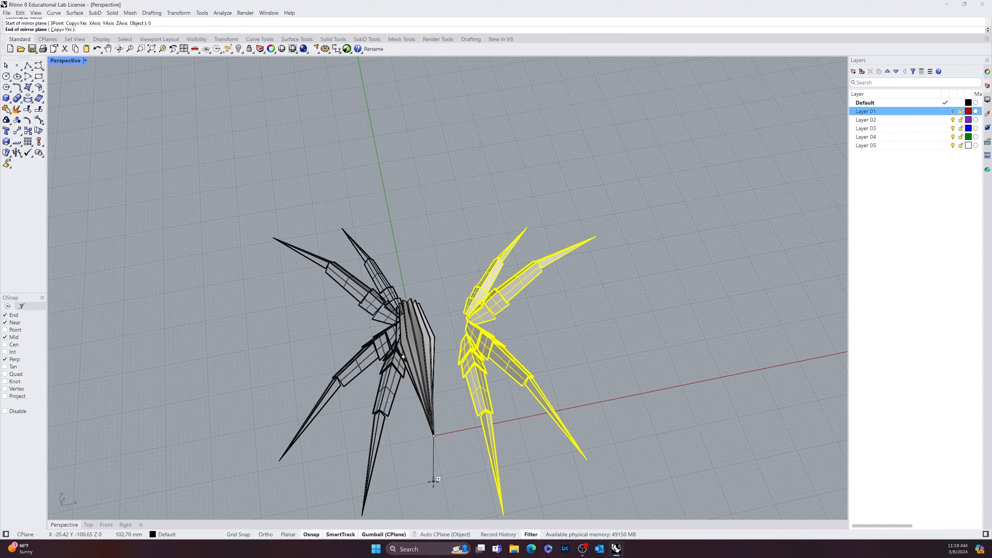
{"action": "left_click", "coordinate": [394, 159]}
{"action": "left_click", "coordinate": [467, 201]}
Select all eight legs and lower them in the Front view until their inner segments sit just above the X axis.
{"action": "right_click_drag", "start_coordinate": [690, 318], "coordinate": [676, 311]}
{"action": "scroll", "coordinate": [534, 289], "scroll_direction": "up", "scroll_amount": 6}
{"action": "right_click_drag", "start_coordinate": [533, 289], "coordinate": [417, 344]}
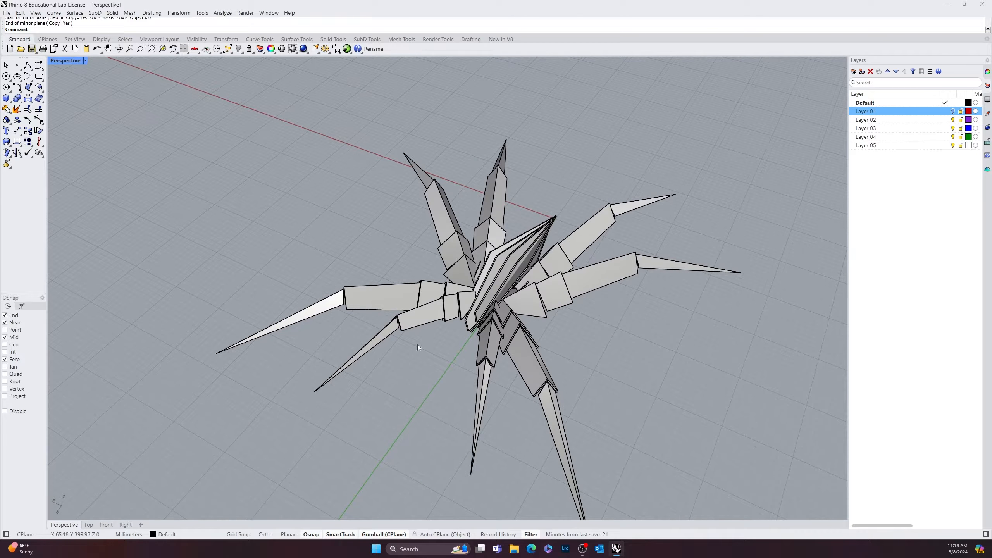
{"action": "left_click", "coordinate": [408, 303]}
{"action": "left_click", "coordinate": [407, 302], "text": "shift"}
{"action": "left_click", "coordinate": [449, 244], "text": "shift"}
{"action": "left_click", "coordinate": [497, 205], "text": "shift"}
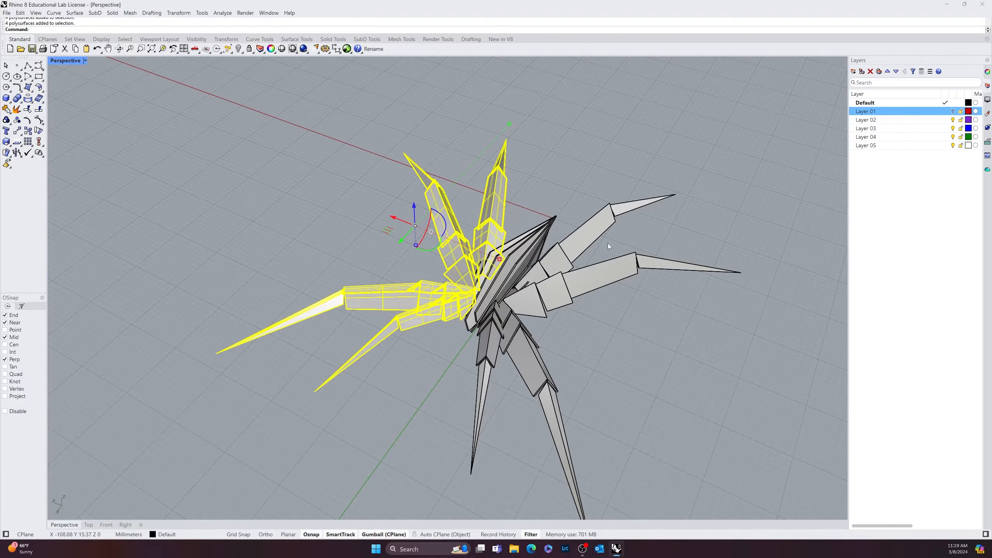
{"action": "left_click", "coordinate": [589, 239], "text": "shift"}
{"action": "left_click", "coordinate": [583, 289], "text": "shift"}
{"action": "left_click", "coordinate": [531, 352], "text": "shift"}
{"action": "left_click", "coordinate": [489, 348], "text": "shift"}
{"action": "right_click_drag", "start_coordinate": [512, 406], "coordinate": [564, 351]}
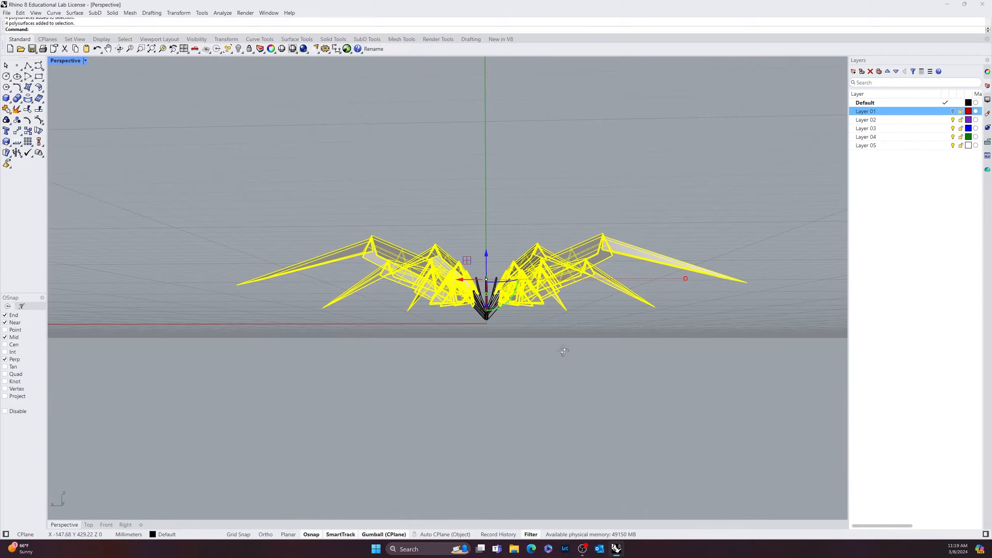
{"action": "left_click", "coordinate": [110, 526]}
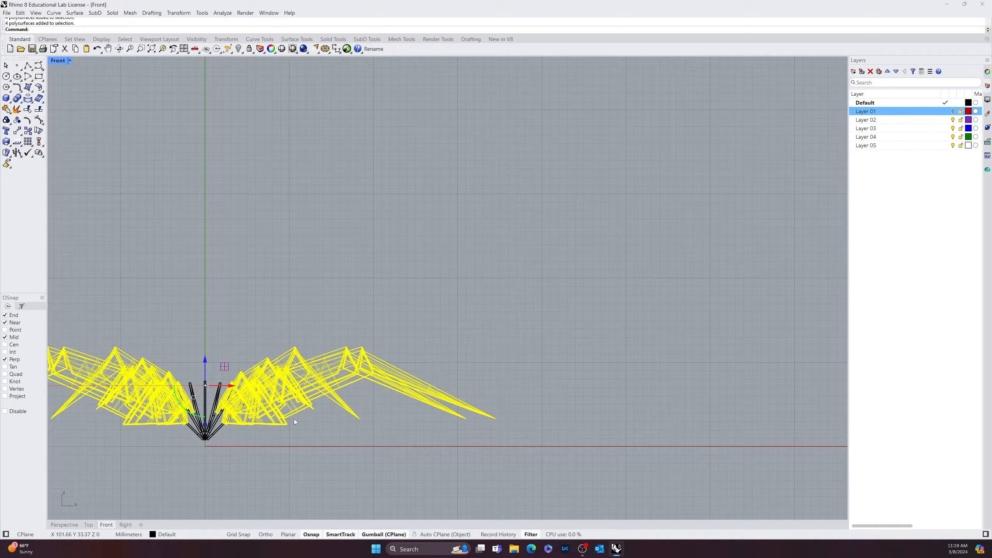
{"action": "right_click_drag", "start_coordinate": [287, 421], "coordinate": [402, 381]}
{"action": "left_click_drag", "start_coordinate": [311, 332], "coordinate": [310, 346]}
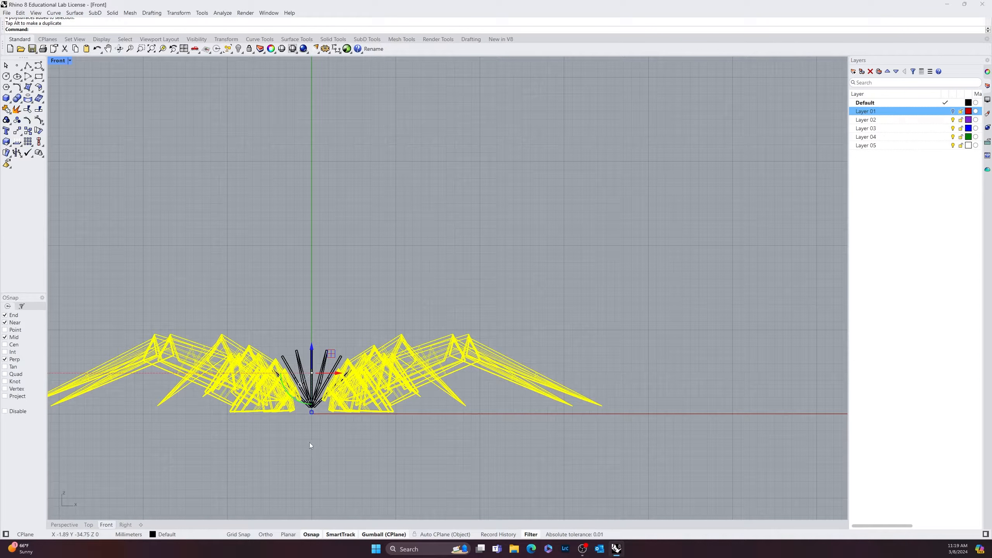
Scale the selected legs slightly narrower along the X axis so they sit closer to the body, and clear the selection.
{"action": "scroll", "coordinate": [188, 398], "scroll_direction": "down", "scroll_amount": 3}
{"action": "scroll", "coordinate": [108, 390], "scroll_direction": "up", "scroll_amount": 2}
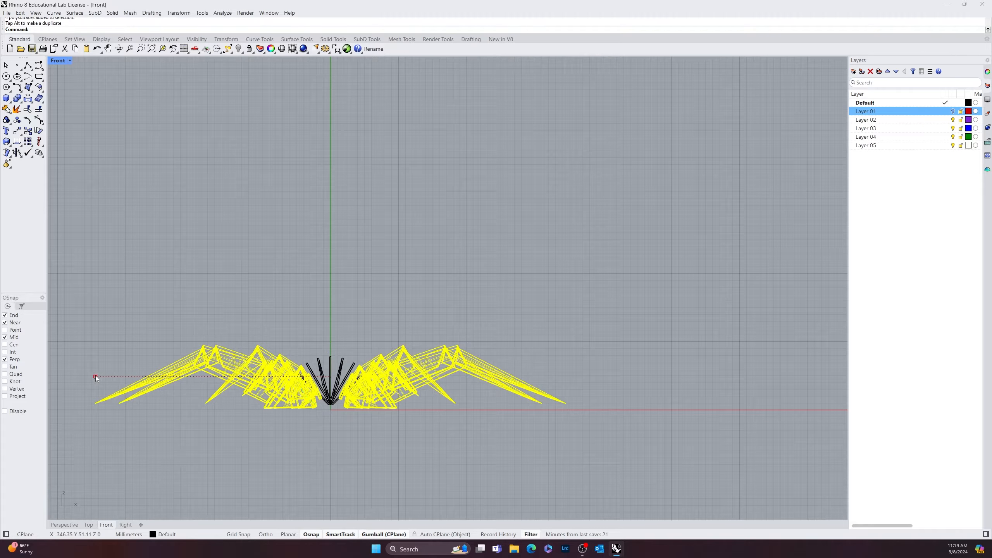
{"action": "left_click", "coordinate": [221, 485]}
{"action": "scroll", "coordinate": [318, 414], "scroll_direction": "up", "scroll_amount": 5}
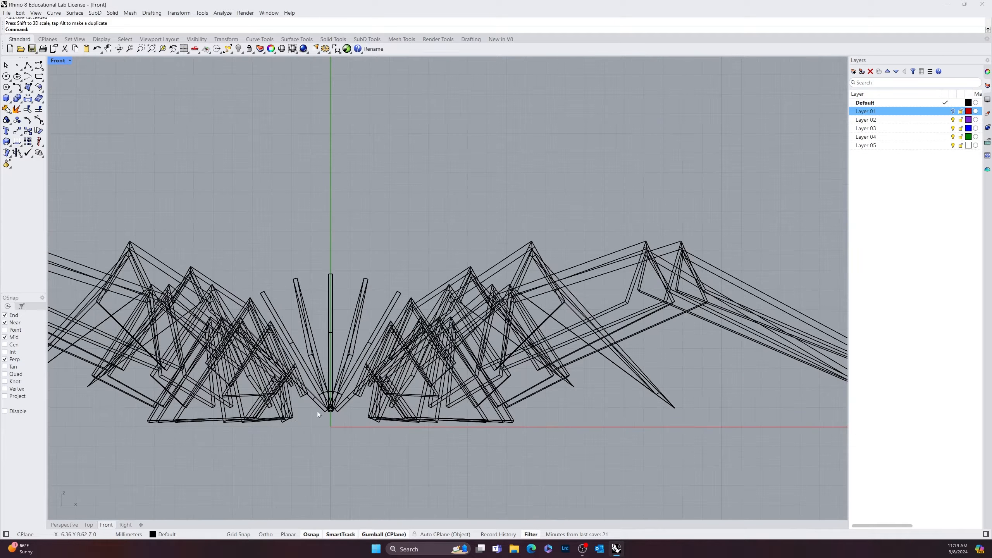
Return to the Perspective view and set its display mode to Rendered.
{"action": "left_click", "coordinate": [63, 524]}
{"action": "mouse_move", "coordinate": [496, 266]}
{"action": "right_mouse_down"}
{"action": "mouse_move", "coordinate": [437, 306]}
{"action": "mouse_move", "coordinate": [340, 471]}
{"action": "right_mouse_up"}
{"action": "scroll", "coordinate": [452, 386], "scroll_direction": "up", "scroll_amount": 8}
{"action": "right_click_drag", "start_coordinate": [452, 386], "coordinate": [432, 332]}
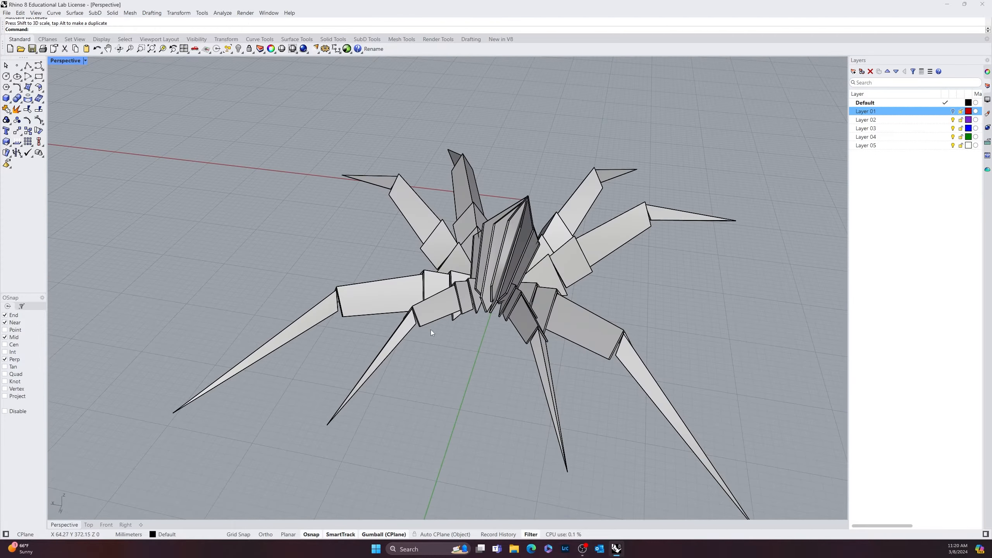
{"action": "left_click", "coordinate": [85, 61]}
{"action": "left_click", "coordinate": [68, 110]}
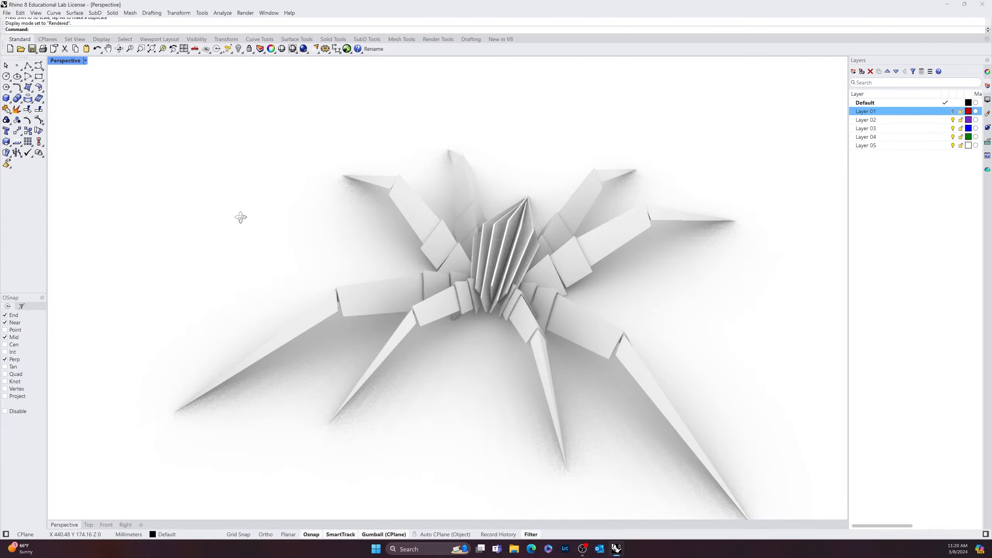
{"action": "right_click_drag", "start_coordinate": [240, 217], "coordinate": [417, 346]}
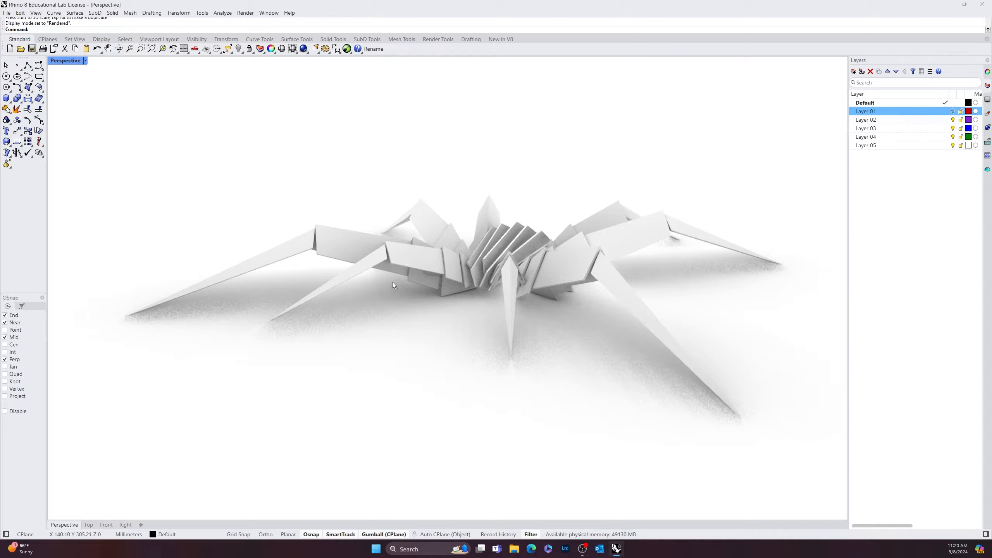
{"action": "right_click_drag", "start_coordinate": [431, 216], "coordinate": [810, 250]}
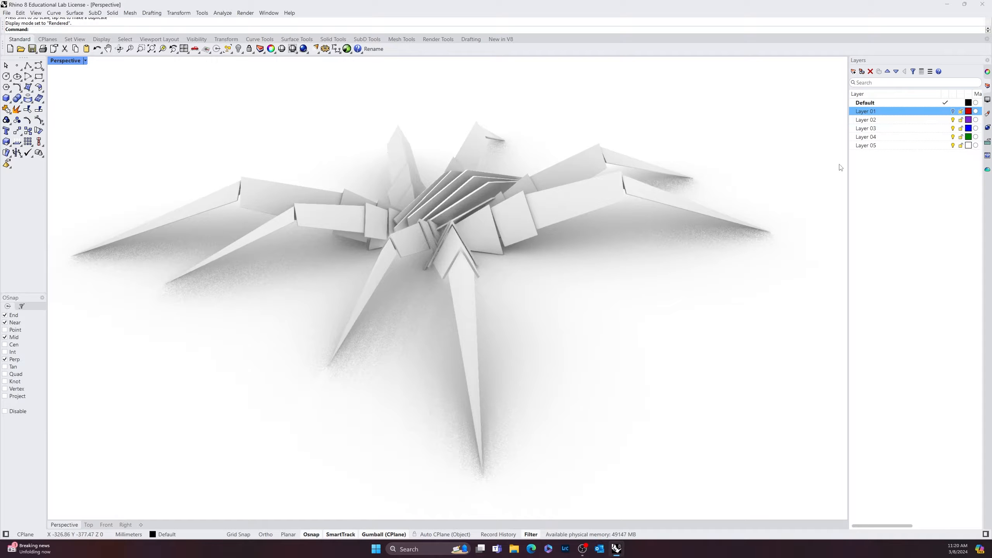
Create a new Paint material and set its color to dark brownish gray, hex #372F2F.
{"action": "left_click", "coordinate": [988, 113]}
{"action": "right_click", "coordinate": [877, 101]}
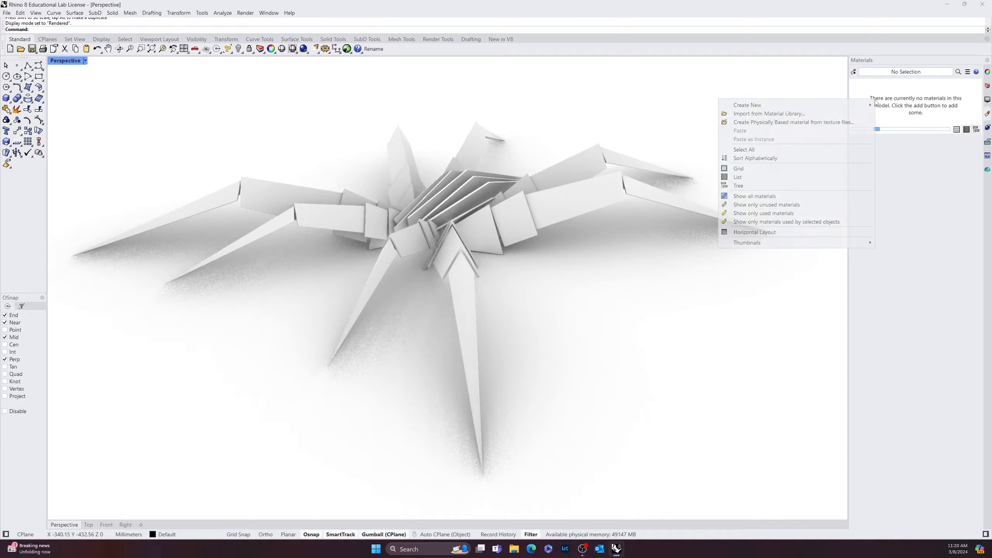
{"action": "mouse_move", "coordinate": [808, 105]}
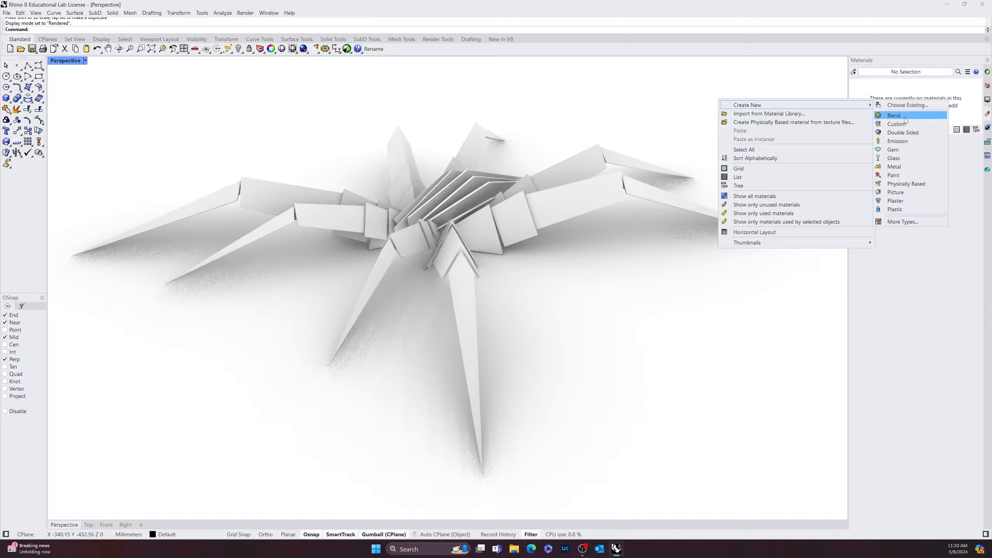
{"action": "left_click", "coordinate": [900, 175]}
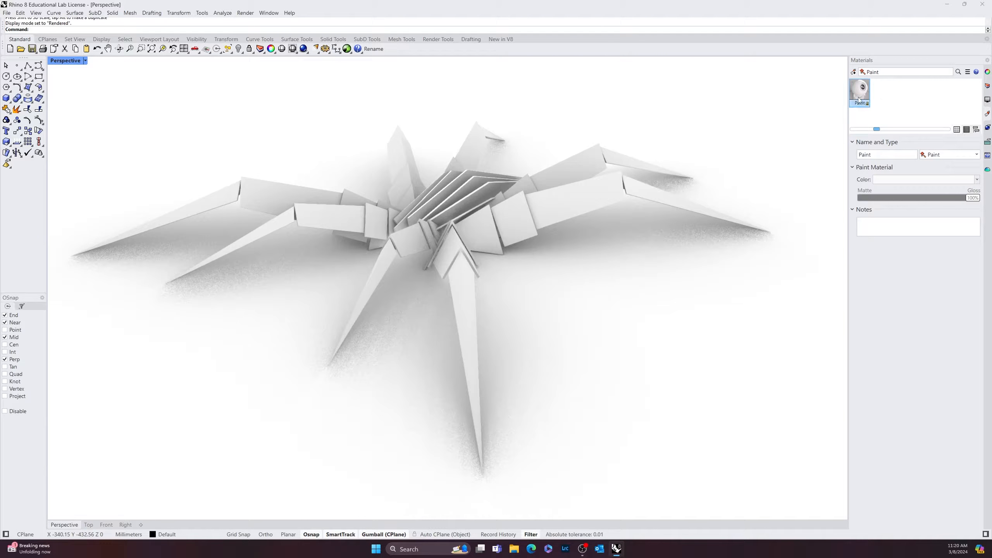
{"action": "left_click", "coordinate": [910, 179]}
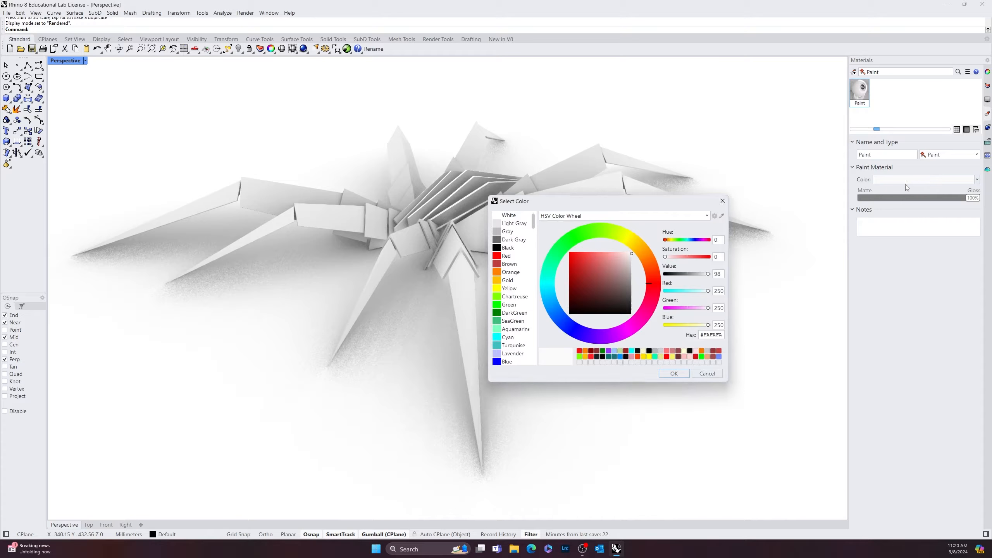
{"action": "mouse_move", "coordinate": [593, 293]}
{"action": "left_mouse_down"}
{"action": "mouse_move", "coordinate": [614, 284]}
{"action": "mouse_move", "coordinate": [622, 301]}
{"action": "left_mouse_up"}
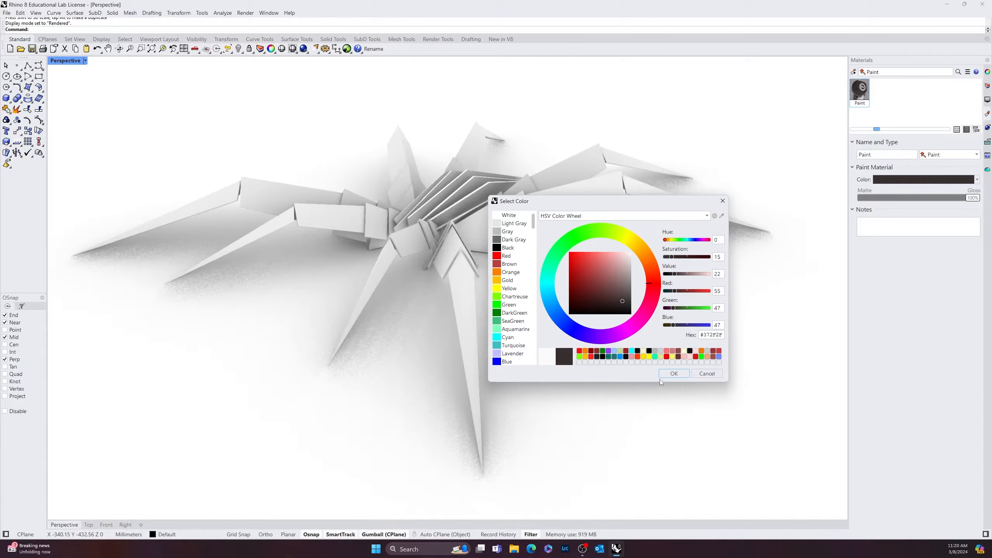
{"action": "left_click", "coordinate": [674, 373]}
Assign the dark Paint material to all body and leg parts of the spider.
{"action": "mouse_move", "coordinate": [853, 97]}
{"action": "left_mouse_down"}
{"action": "mouse_move", "coordinate": [676, 207]}
{"action": "mouse_move", "coordinate": [571, 242]}
{"action": "left_mouse_up"}
{"action": "left_click_drag", "start_coordinate": [673, 101], "coordinate": [192, 428]}
{"action": "right_click", "coordinate": [855, 87]}
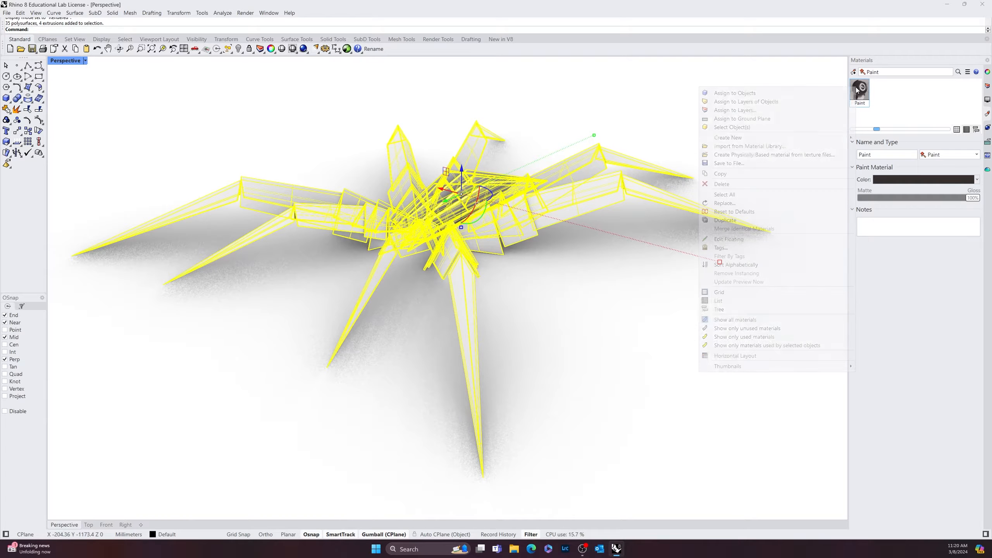
{"action": "left_click", "coordinate": [767, 91]}
{"action": "key", "text": "Escape"}
Select all parts of the spider, zoom to the selection and group them.
{"action": "right_click_drag", "start_coordinate": [622, 104], "coordinate": [654, 266]}
{"action": "scroll", "coordinate": [628, 185], "scroll_direction": "up", "scroll_amount": 17}
{"action": "scroll", "coordinate": [615, 194], "scroll_direction": "down", "scroll_amount": 8}
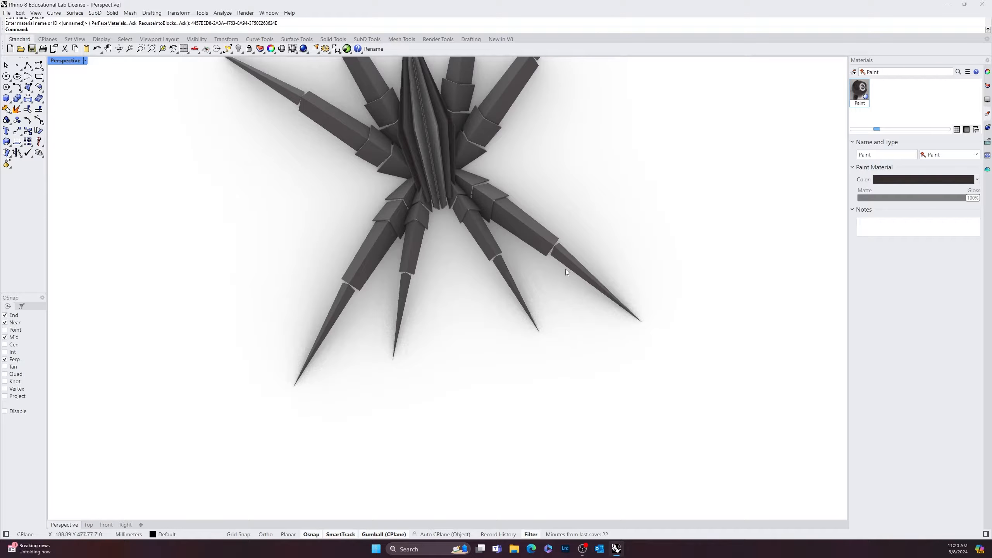
{"action": "scroll", "coordinate": [566, 270], "scroll_direction": "down", "scroll_amount": 8}
{"action": "right_click_drag", "start_coordinate": [586, 250], "coordinate": [628, 162]}
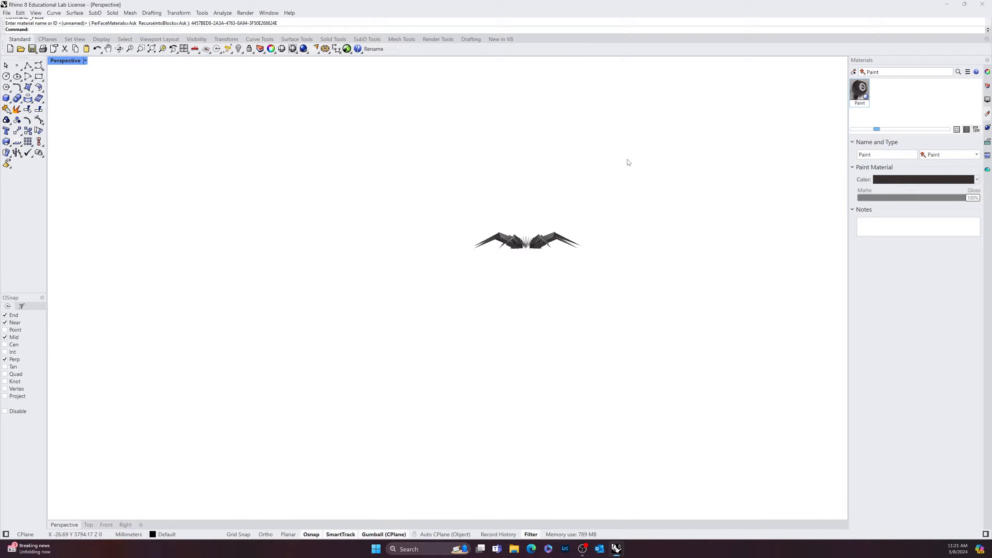
{"action": "left_click_drag", "start_coordinate": [628, 155], "coordinate": [417, 353]}
{"action": "right_click_drag", "start_coordinate": [596, 305], "coordinate": [414, 403]}
{"action": "scroll", "coordinate": [253, 256], "scroll_direction": "up", "scroll_amount": 10}
{"action": "right_click_drag", "start_coordinate": [339, 308], "coordinate": [272, 226]}
{"action": "scroll", "coordinate": [246, 286], "scroll_direction": "up", "scroll_amount": 5}
{"action": "type", "text": "z"}
{"action": "key", "text": "Return"}
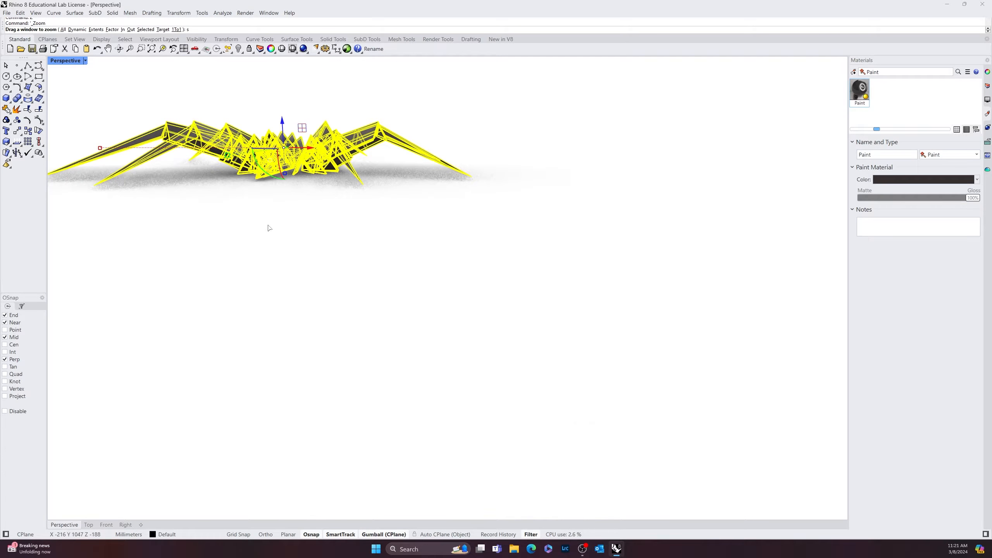
{"action": "type", "text": "s"}
{"action": "key", "text": "Return"}
{"action": "type", "text": "Gr"}
{"action": "key", "text": "Return"}
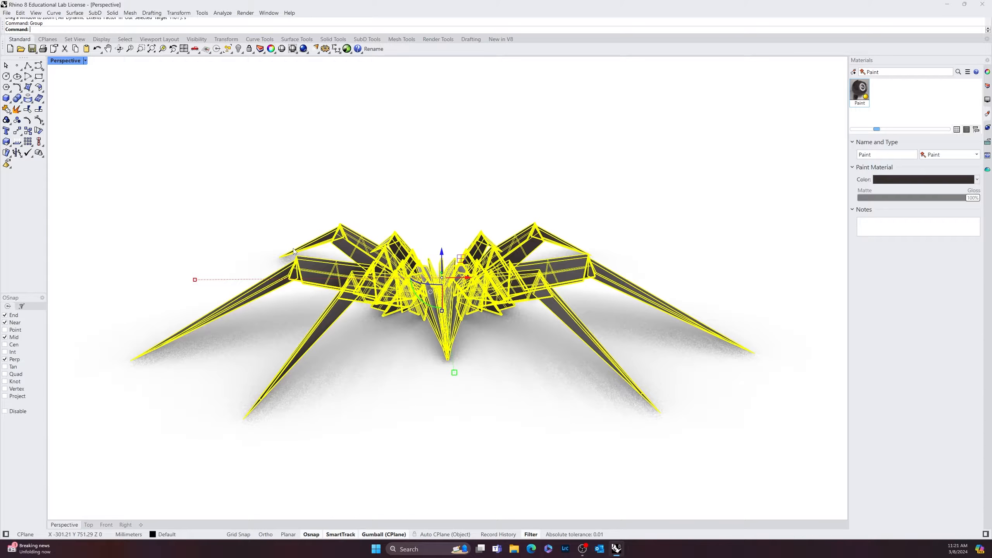
Select the grouped spider and rotate it upright so the pointed end of its body faces up.
{"action": "left_click", "coordinate": [438, 369]}
{"action": "left_click", "coordinate": [438, 322]}
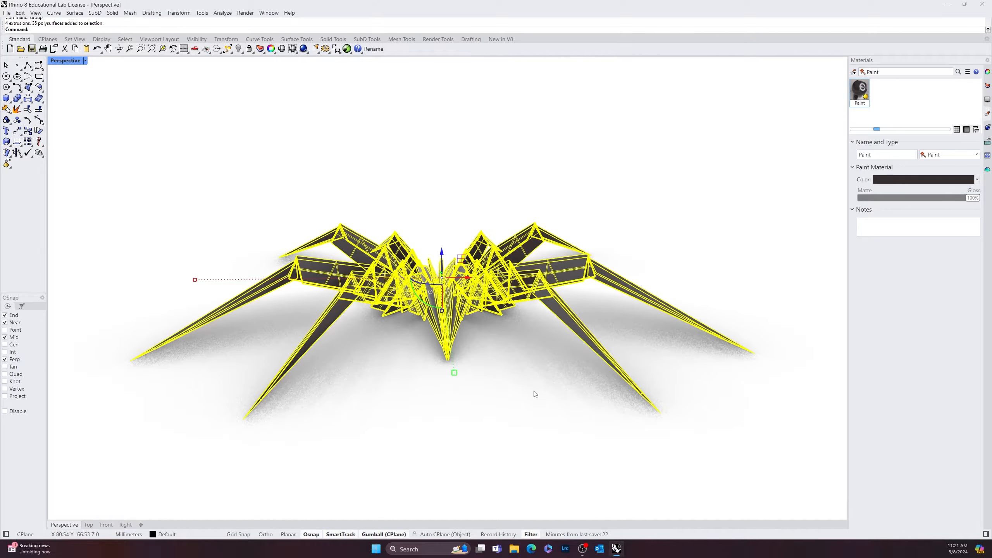
{"action": "left_click", "coordinate": [535, 393]}
{"action": "left_click", "coordinate": [425, 322]}
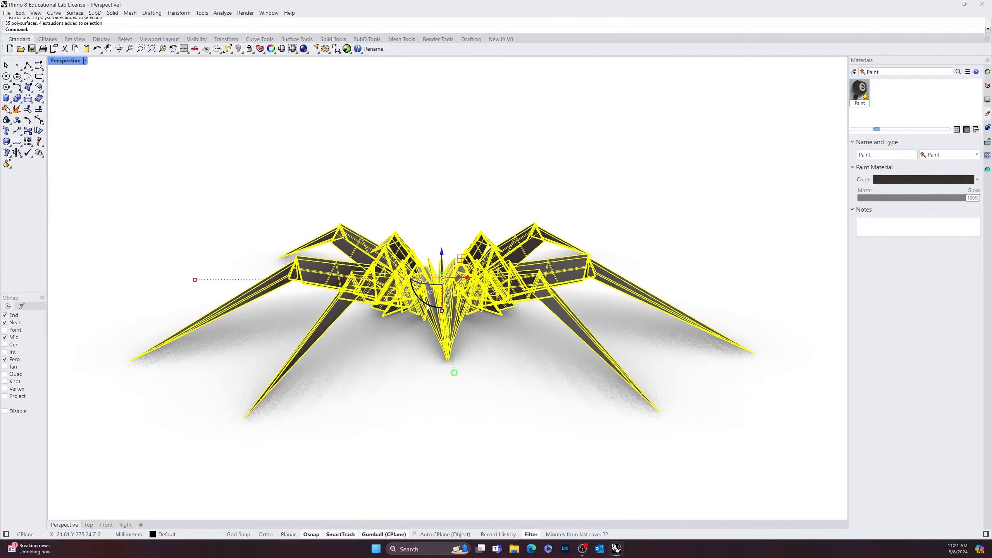
{"action": "left_click_drag", "start_coordinate": [428, 307], "coordinate": [510, 197]}
{"action": "left_click", "coordinate": [547, 296]}
Draw a vertical line from the upper tip of the spider's body up to about Z 1561.
{"action": "right_click_drag", "start_coordinate": [563, 321], "coordinate": [696, 310]}
{"action": "scroll", "coordinate": [662, 373], "scroll_direction": "down", "scroll_amount": 6}
{"action": "right_click_drag", "start_coordinate": [660, 380], "coordinate": [524, 379], "text": "shift"}
{"action": "scroll", "coordinate": [491, 379], "scroll_direction": "up", "scroll_amount": 4}
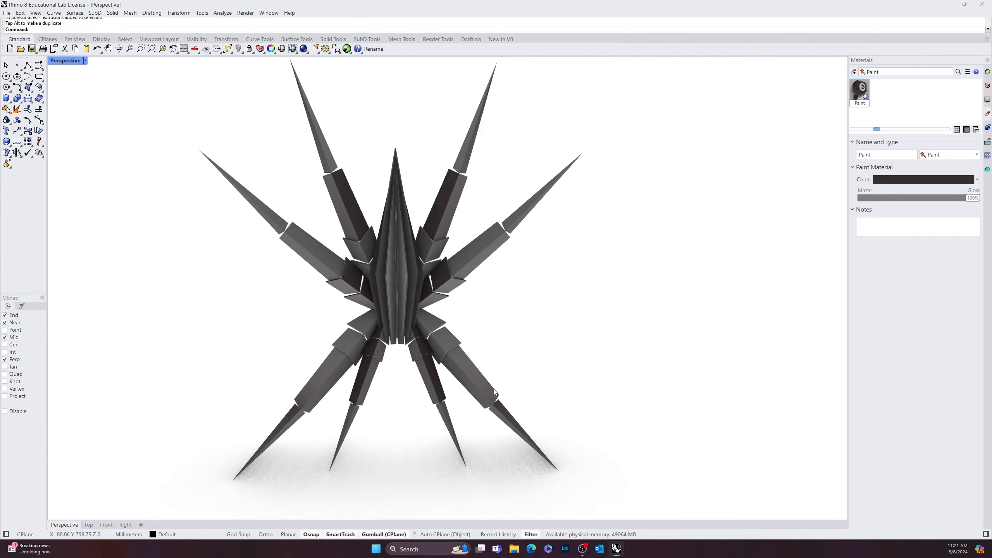
{"action": "scroll", "coordinate": [517, 401], "scroll_direction": "down", "scroll_amount": 4}
{"action": "scroll", "coordinate": [525, 342], "scroll_direction": "down", "scroll_amount": 4}
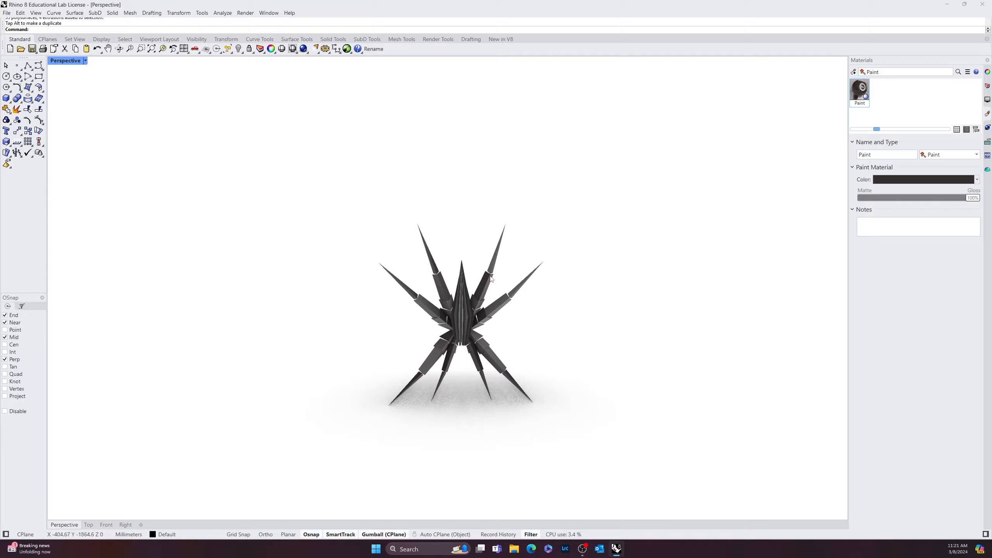
{"action": "scroll", "coordinate": [475, 283], "scroll_direction": "up", "scroll_amount": 2}
{"action": "right_click_drag", "start_coordinate": [484, 270], "coordinate": [470, 267]}
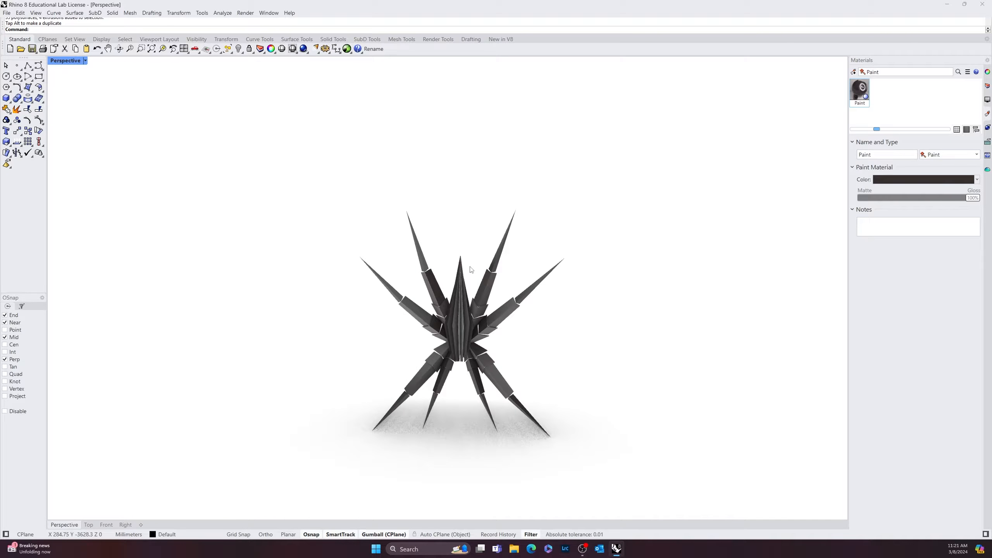
{"action": "key", "text": "Return"}
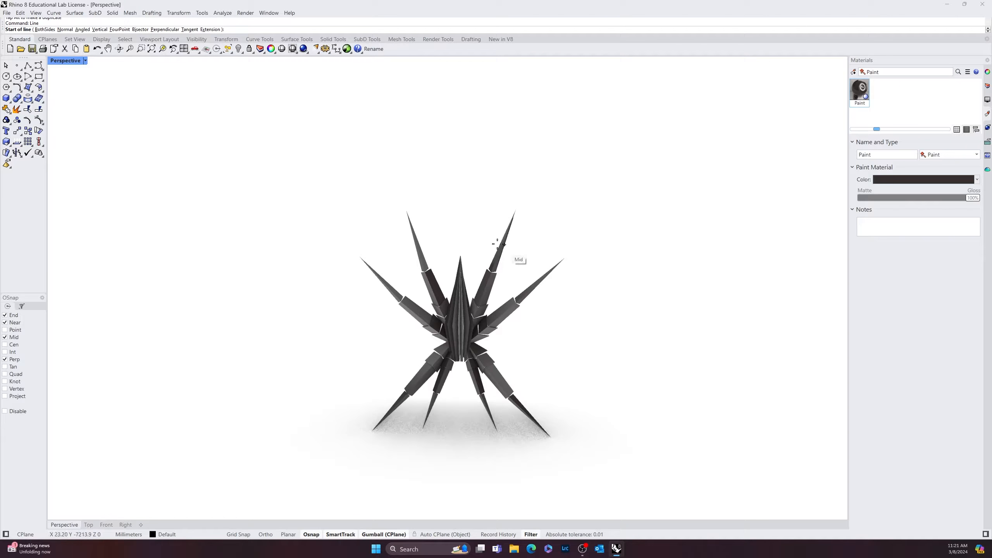
{"action": "left_click", "coordinate": [459, 254]}
{"action": "scroll", "coordinate": [459, 242], "scroll_direction": "down", "scroll_amount": 4}
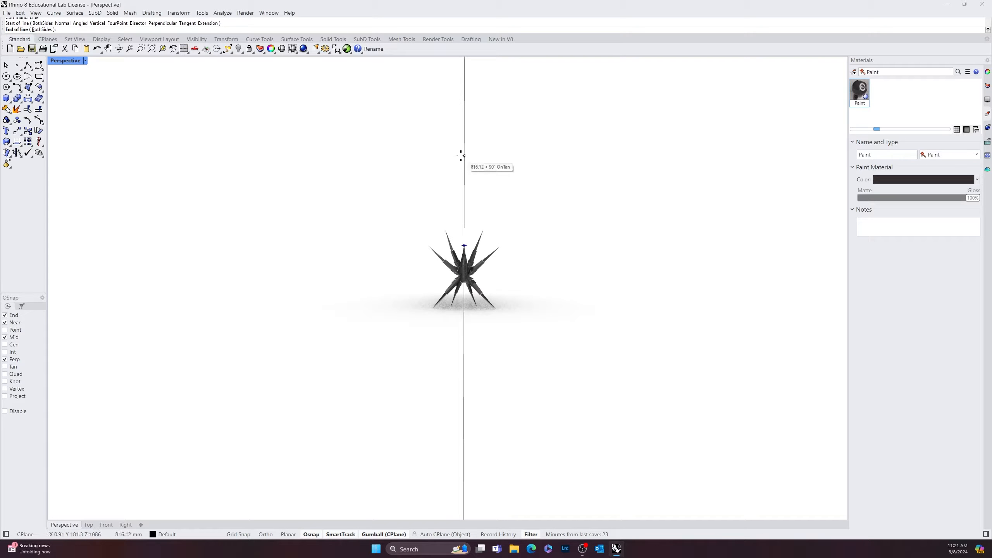
{"action": "left_click", "coordinate": [464, 105]}
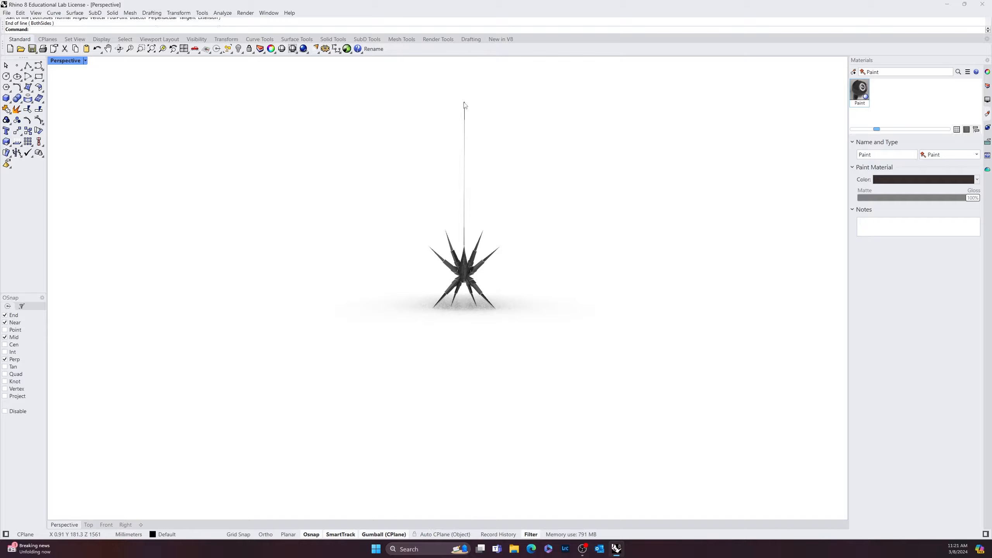
Pipe the vertical thread line above the spider with a radius of 1 mm and flat caps.
{"action": "mouse_move", "coordinate": [543, 193]}
{"action": "right_mouse_down"}
{"action": "mouse_move", "coordinate": [408, 205]}
{"action": "mouse_move", "coordinate": [527, 206]}
{"action": "mouse_move", "coordinate": [537, 188]}
{"action": "right_mouse_up"}
{"action": "scroll", "coordinate": [401, 247], "scroll_direction": "up", "scroll_amount": 4}
{"action": "left_click", "coordinate": [412, 253]}
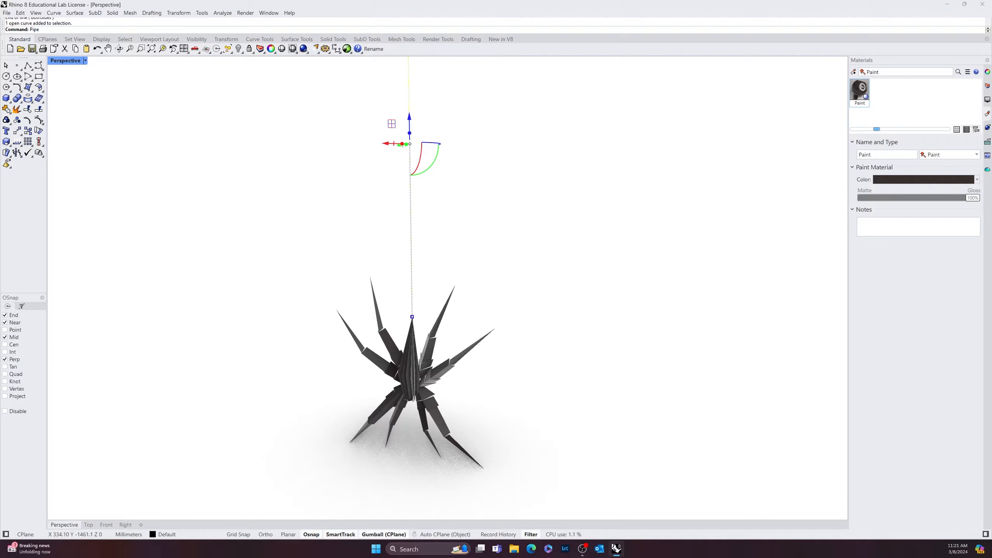
{"action": "key", "text": "Return"}
{"action": "scroll", "coordinate": [409, 310], "scroll_direction": "up", "scroll_amount": 2}
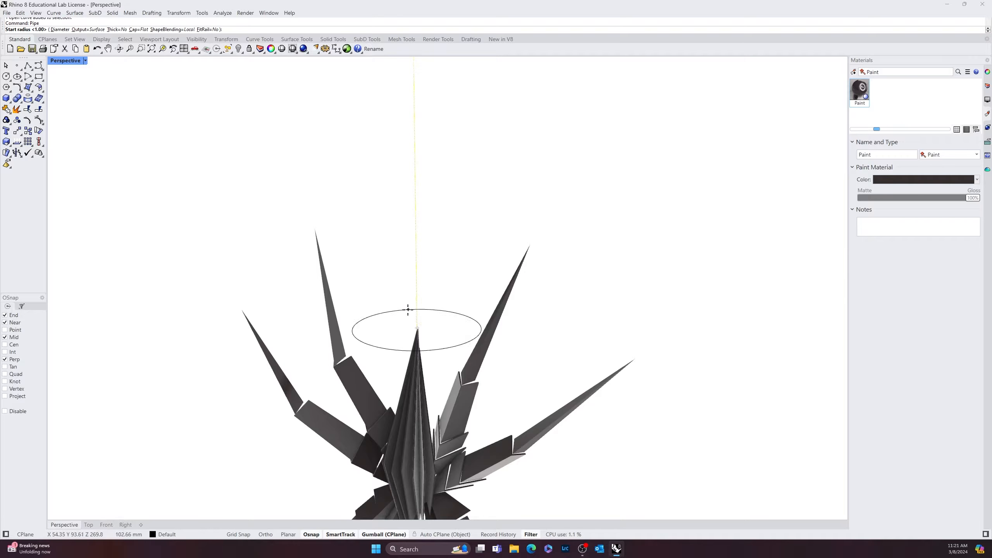
{"action": "scroll", "coordinate": [372, 274], "scroll_direction": "up", "scroll_amount": 2}
{"action": "scroll", "coordinate": [489, 295], "scroll_direction": "down", "scroll_amount": 3}
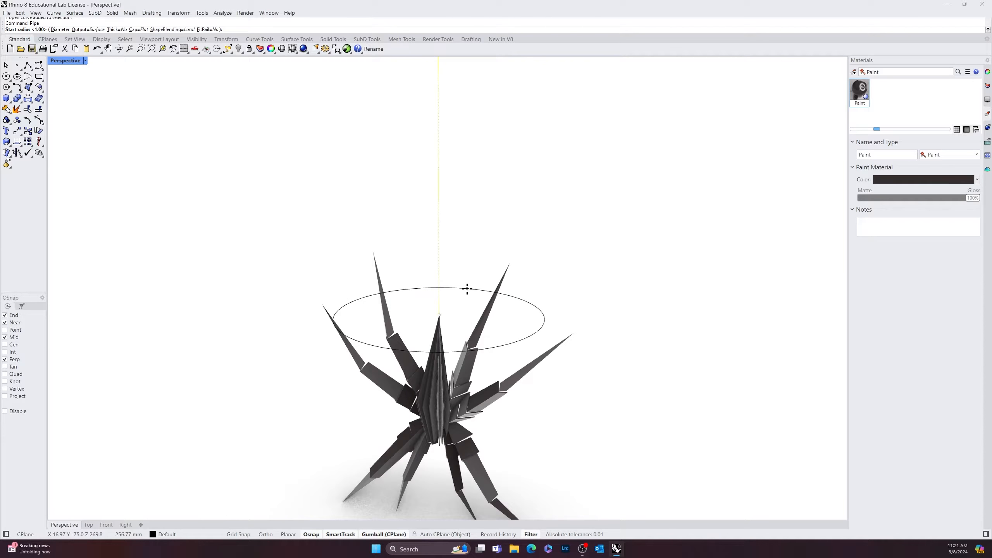
{"action": "left_click", "coordinate": [465, 288]}
{"action": "key", "text": "Return"}
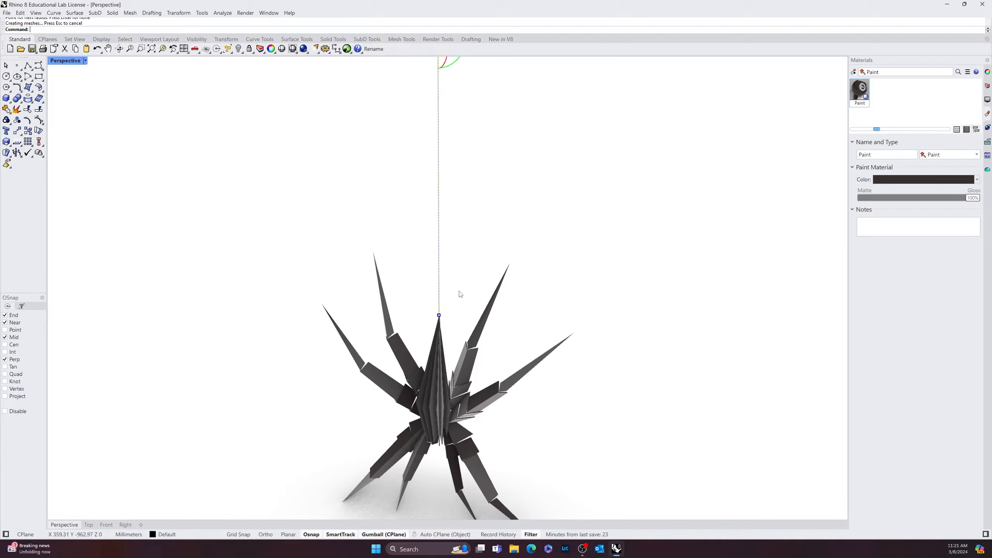
Examine the piped thread where it meets the spider's upper tip and check the whole hanging spider.
{"action": "scroll", "coordinate": [465, 269], "scroll_direction": "up", "scroll_amount": 3}
{"action": "left_click_drag", "start_coordinate": [422, 299], "coordinate": [376, 326]}
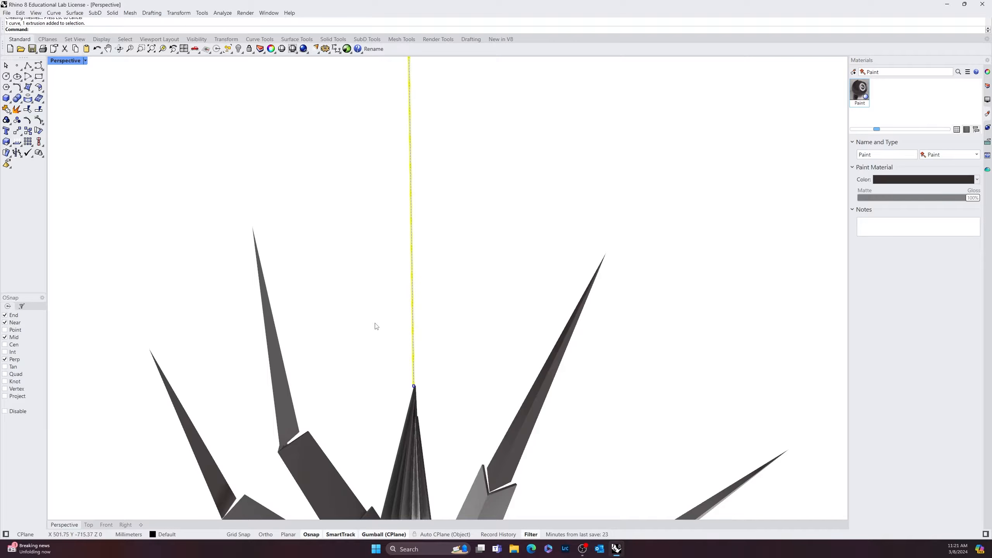
{"action": "left_click", "coordinate": [540, 234]}
{"action": "scroll", "coordinate": [461, 248], "scroll_direction": "down", "scroll_amount": 4}
{"action": "right_click_drag", "start_coordinate": [460, 248], "coordinate": [501, 237]}
{"action": "scroll", "coordinate": [500, 237], "scroll_direction": "down", "scroll_amount": 5}
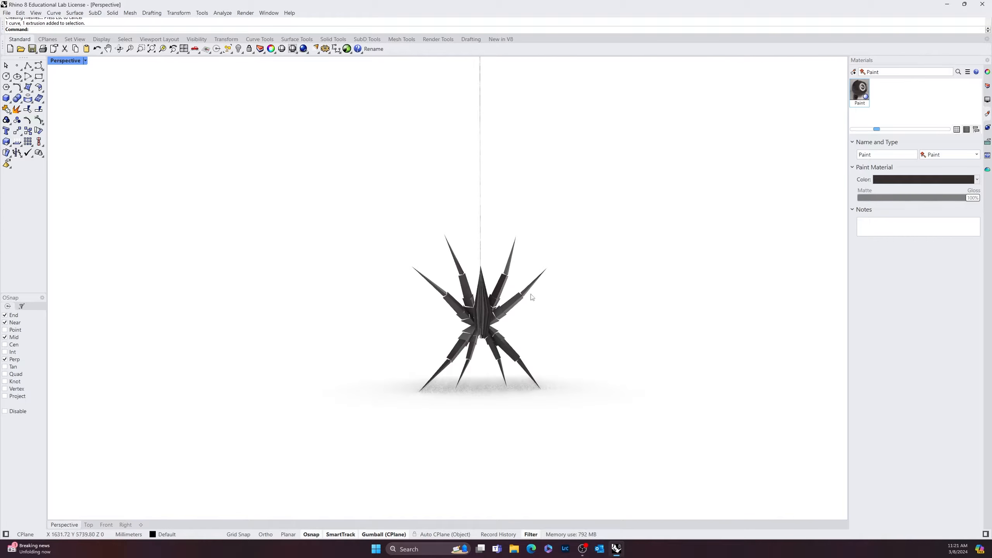
{"action": "right_click_drag", "start_coordinate": [537, 333], "coordinate": [427, 353], "text": "shift"}
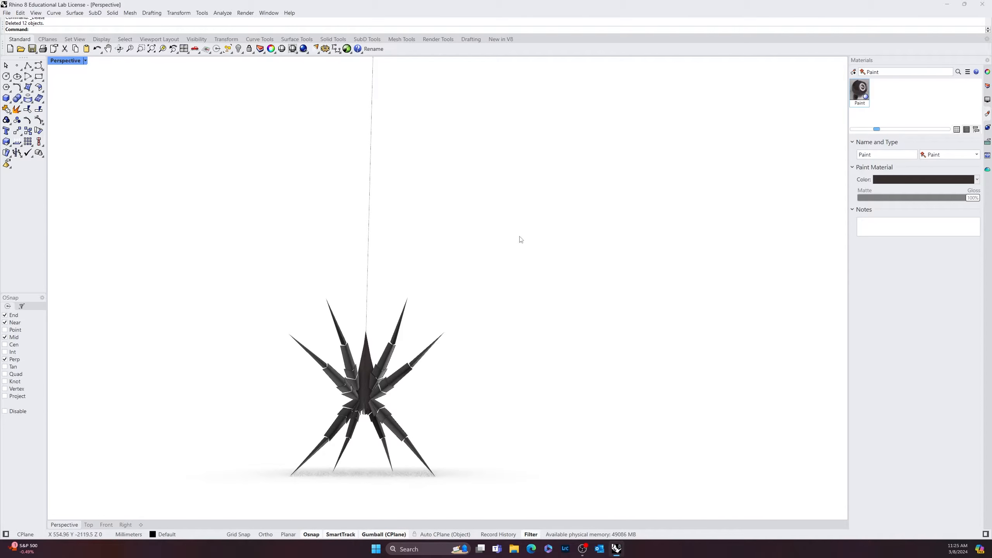
{"action": "left_click_drag", "start_coordinate": [507, 202], "coordinate": [227, 515]}
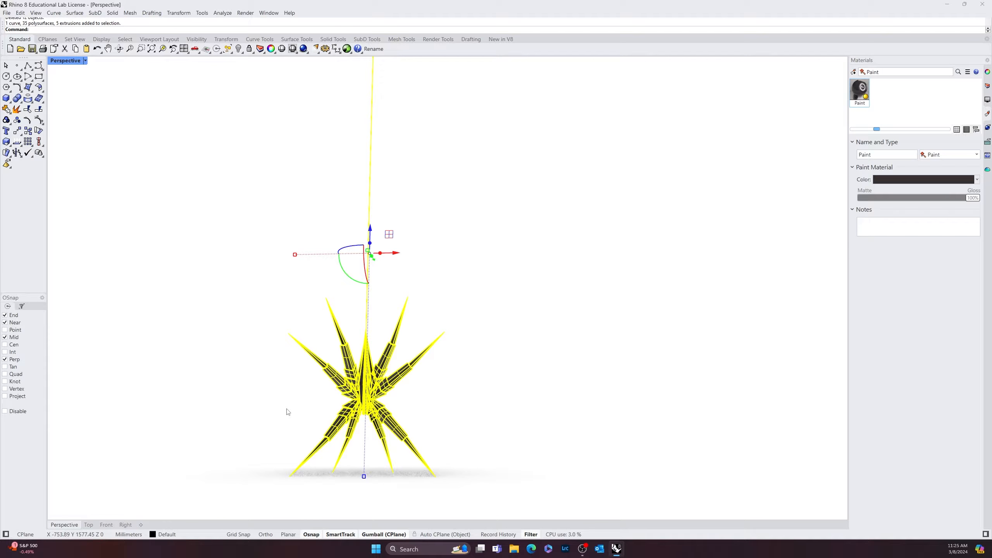
{"action": "key", "text": "Escape"}
{"action": "scroll", "coordinate": [323, 398], "scroll_direction": "down", "scroll_amount": 3}
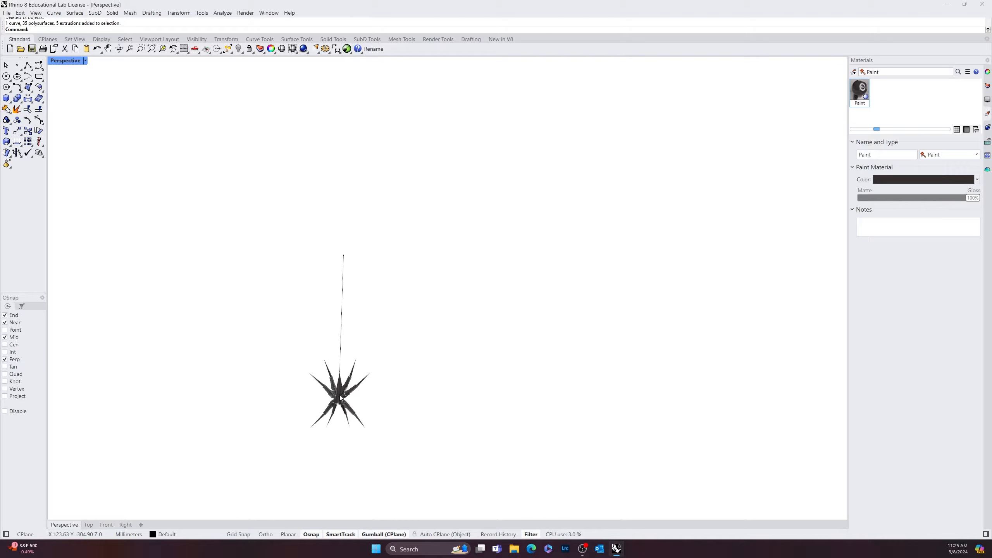
Draw a circle in the Front view, centred on the thread's midpoint and large enough to enclose the spider and thread.
{"action": "left_click", "coordinate": [8, 77]}
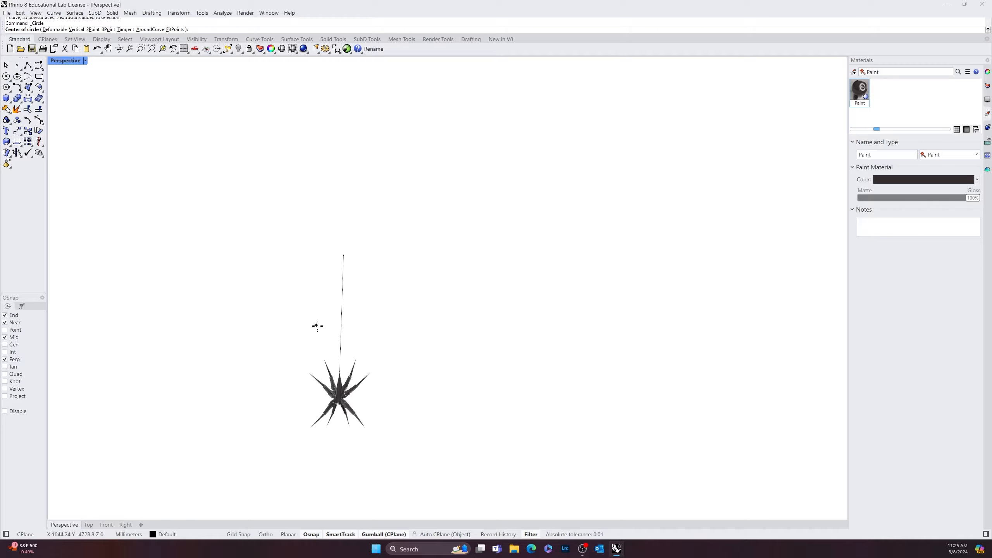
{"action": "left_click", "coordinate": [341, 330]}
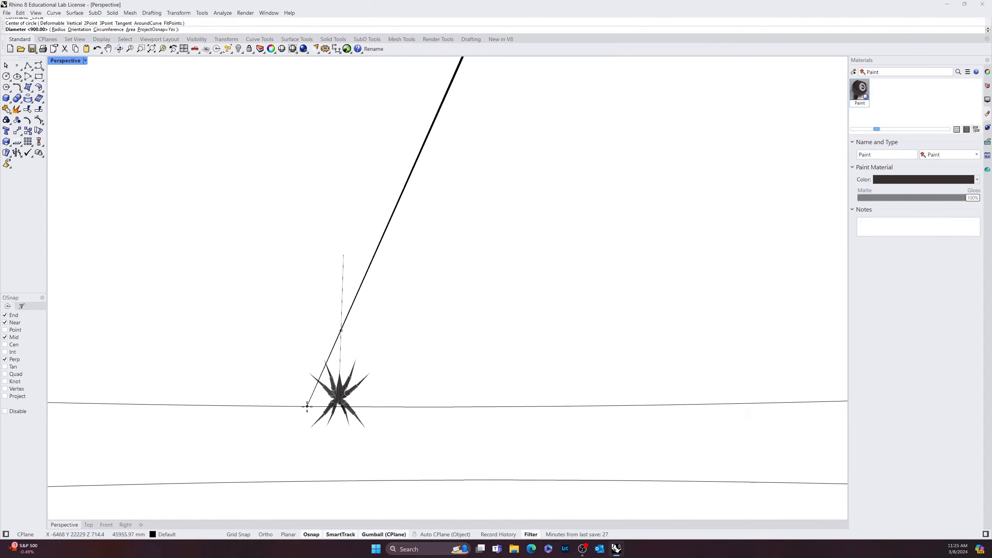
{"action": "left_click", "coordinate": [125, 525]}
{"action": "left_click", "coordinate": [106, 525]}
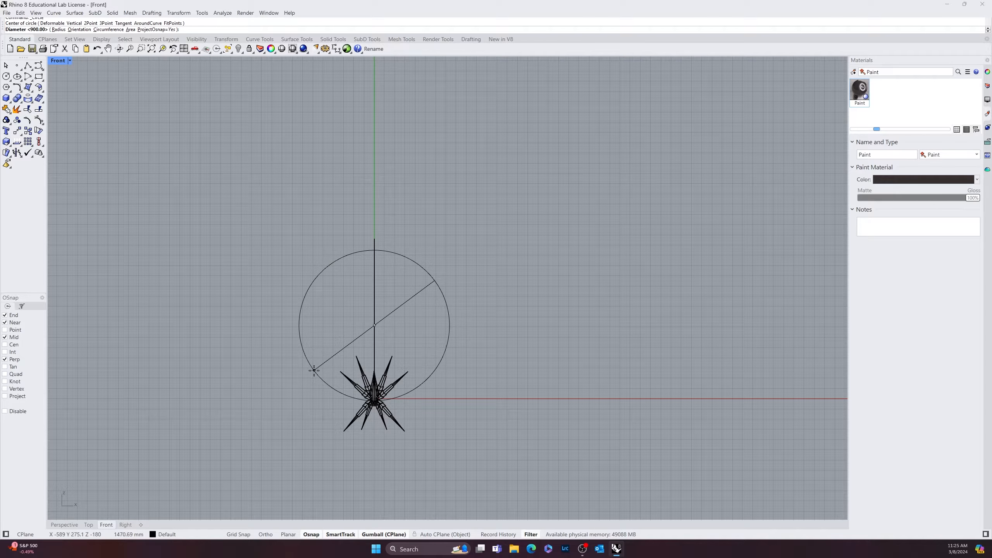
{"action": "left_click", "coordinate": [283, 402]}
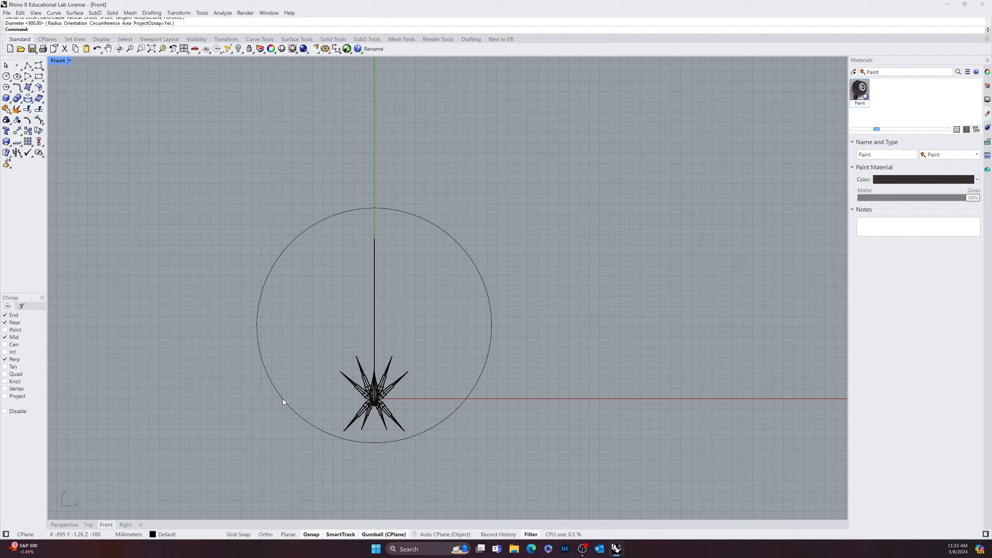
Select the spider together with its thread, without the circle, and hide them.
{"action": "left_click_drag", "start_coordinate": [401, 382], "coordinate": [329, 427]}
{"action": "left_click", "coordinate": [330, 428]}
{"action": "left_click_drag", "start_coordinate": [402, 345], "coordinate": [347, 421]}
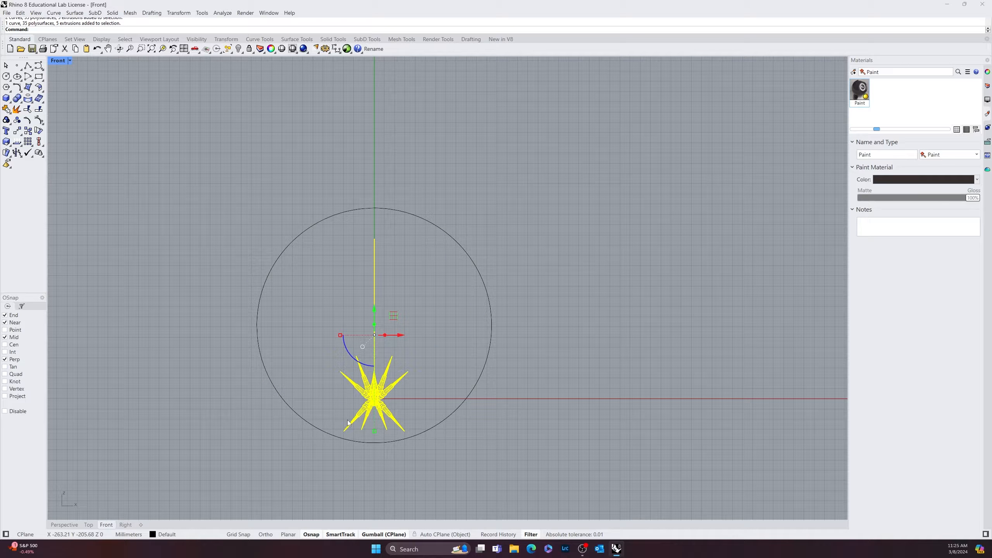
{"action": "key", "text": "Return"}
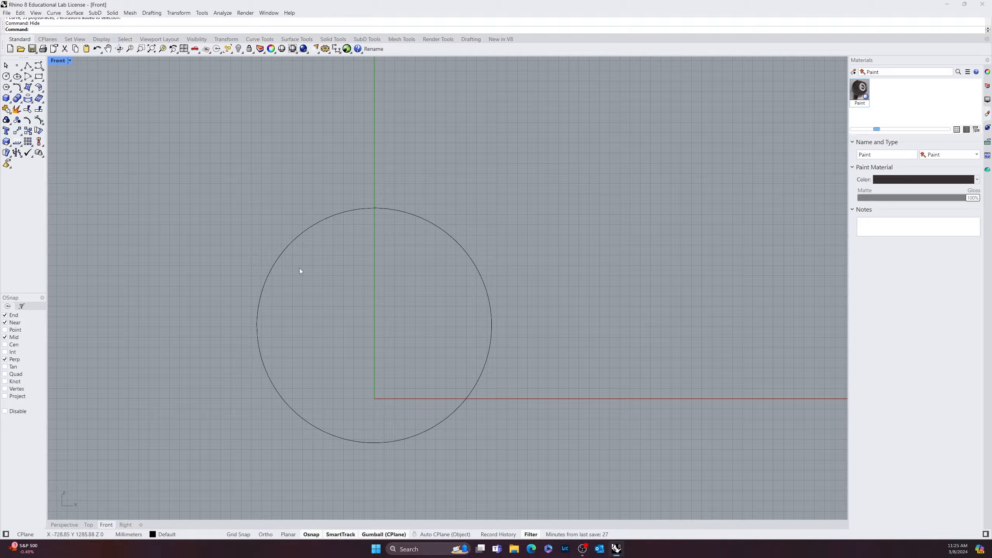
Draw a vertical polyline from the circle's highest point to its lowest point and delete the circle.
{"action": "left_click", "coordinate": [28, 66]}
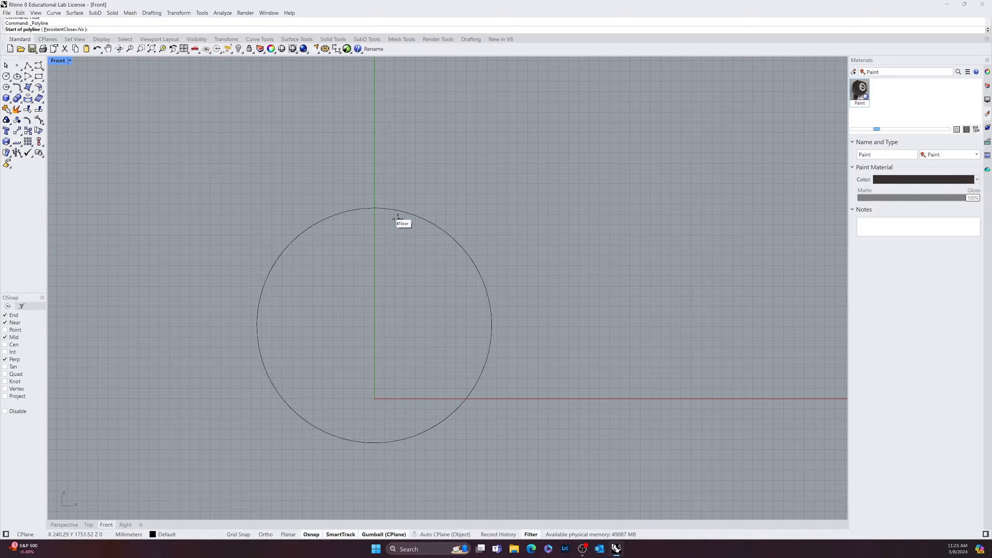
{"action": "left_click", "coordinate": [375, 207]}
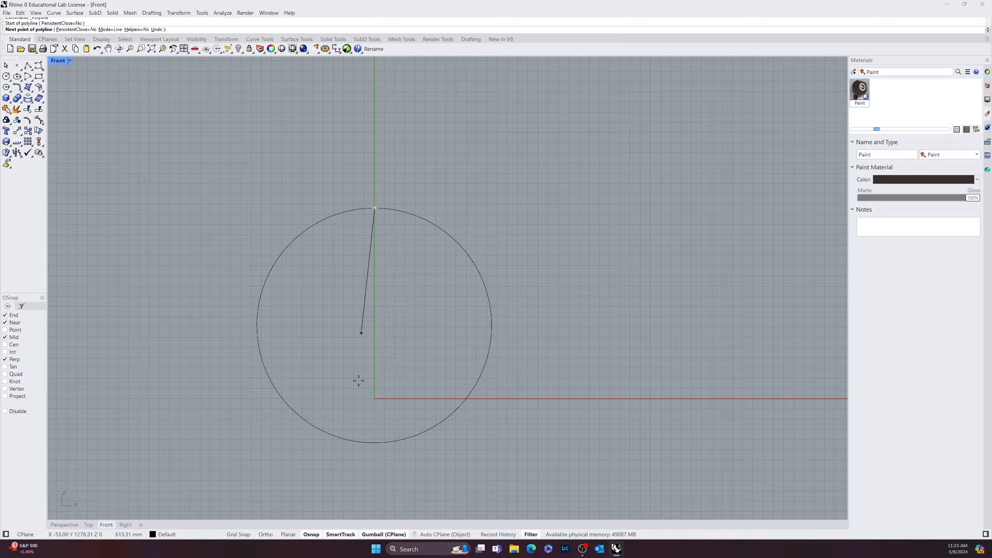
{"action": "left_click", "coordinate": [371, 443]}
{"action": "key", "text": "Return"}
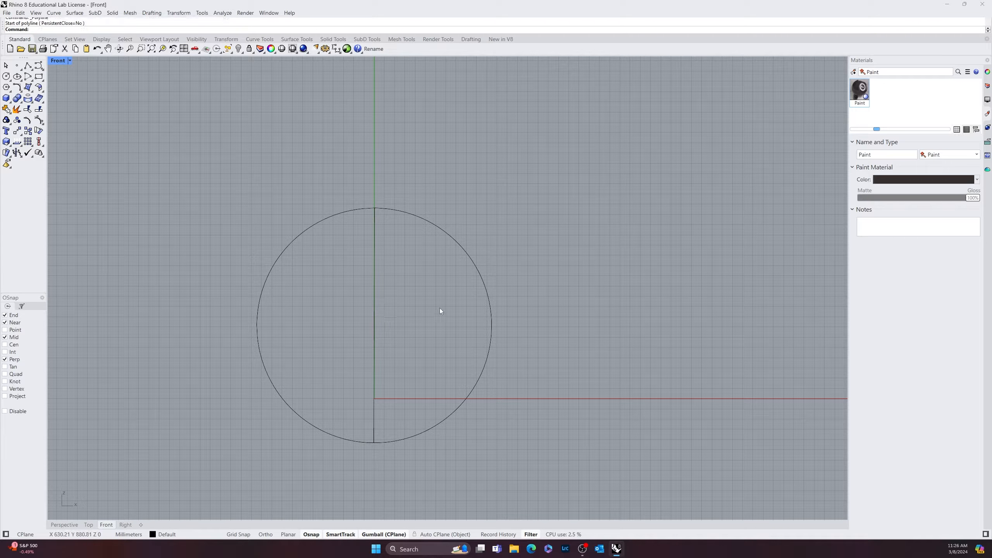
{"action": "left_click_drag", "start_coordinate": [505, 241], "coordinate": [447, 315]}
{"action": "key", "text": "Delete"}
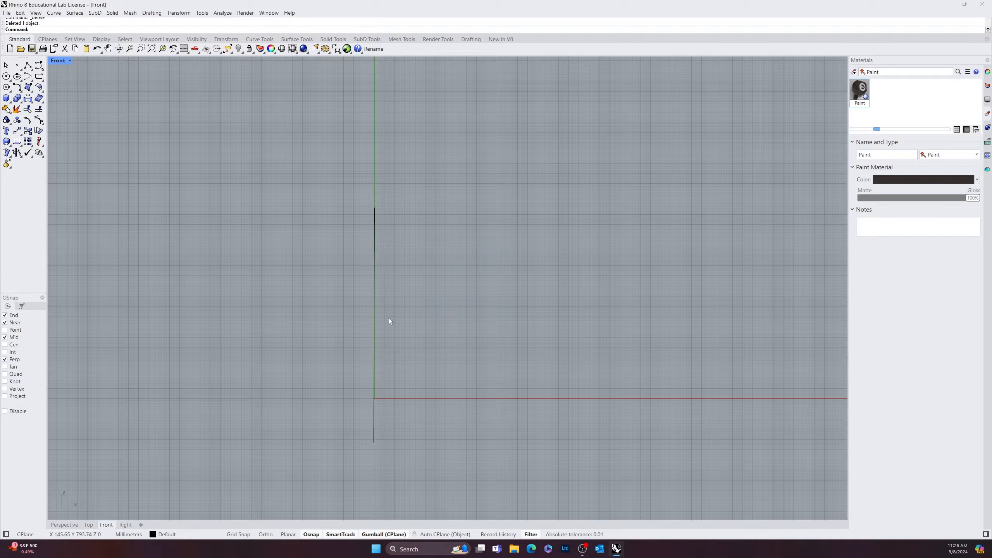
Draw a horizontal BothSides line centred on the vertical line's midpoint, about as long as the vertical line.
{"action": "type", "text": "line"}
{"action": "key", "text": "Return"}
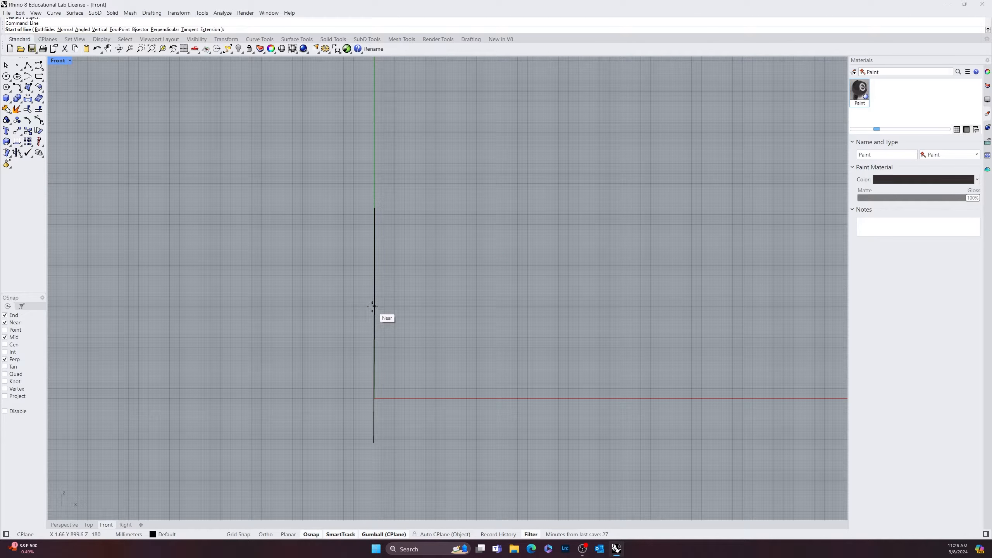
{"action": "left_click", "coordinate": [44, 29]}
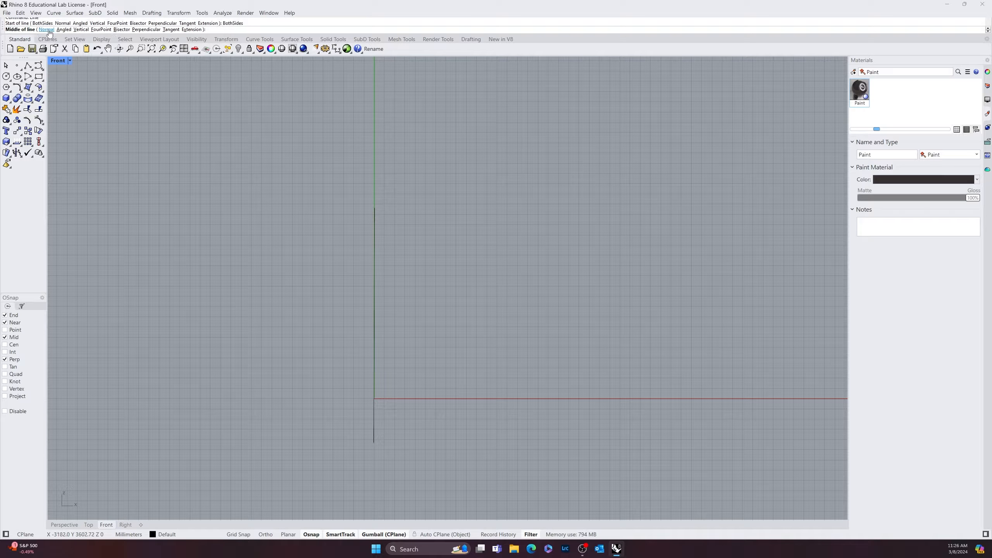
{"action": "left_click", "coordinate": [373, 325]}
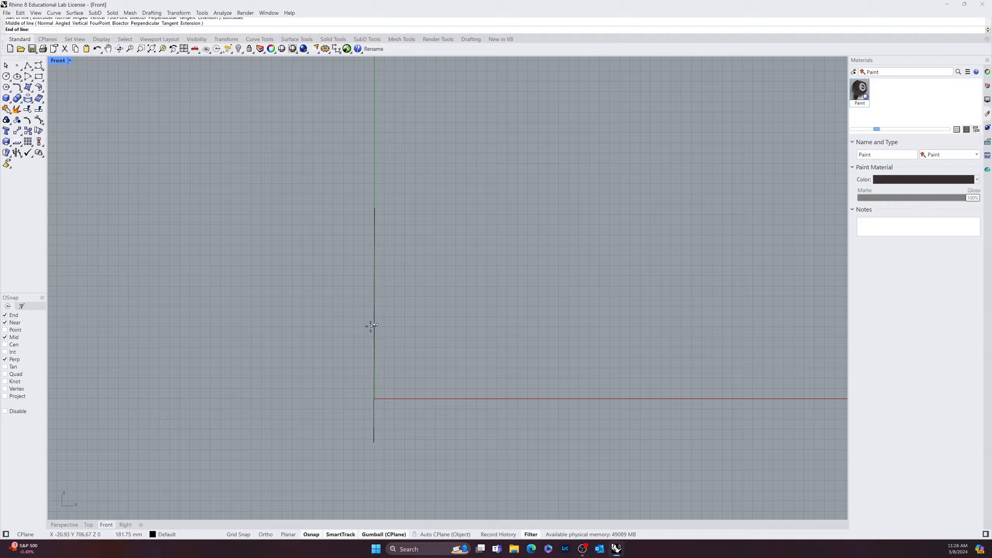
{"action": "left_click", "coordinate": [258, 325]}
{"action": "key", "text": "Return"}
{"action": "left_click", "coordinate": [374, 325]}
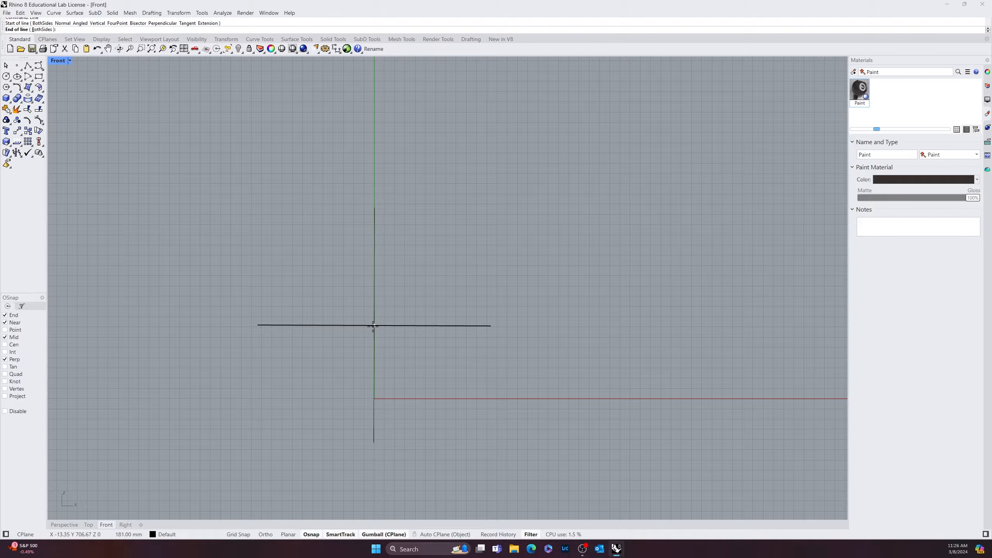
{"action": "key", "text": "F8"}
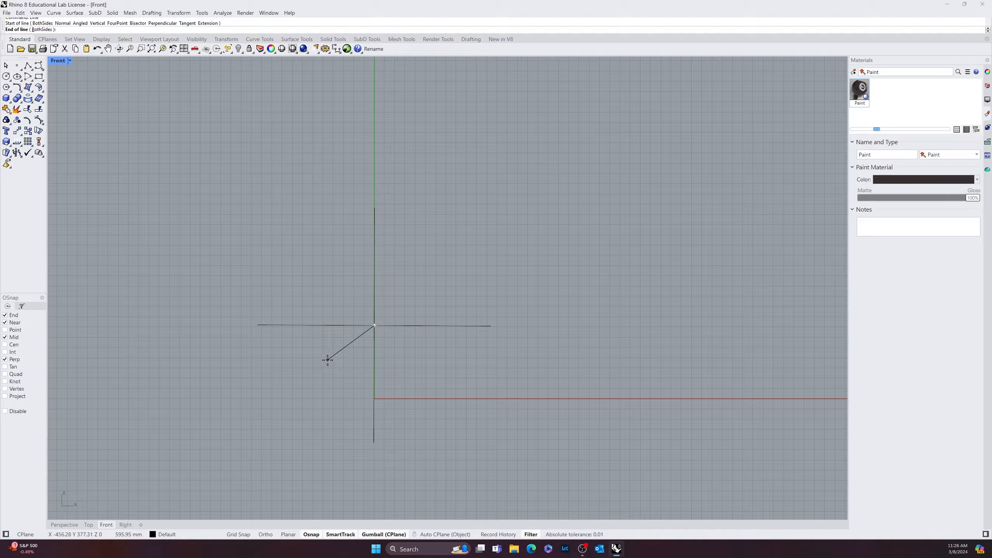
{"action": "key", "text": "Escape"}
Draw a BothSides line through the crossing point, running diagonally from lower left to upper right.
{"action": "key", "text": "Return"}
{"action": "left_click", "coordinate": [374, 325]}
{"action": "type", "text": "b"}
{"action": "key", "text": "Return"}
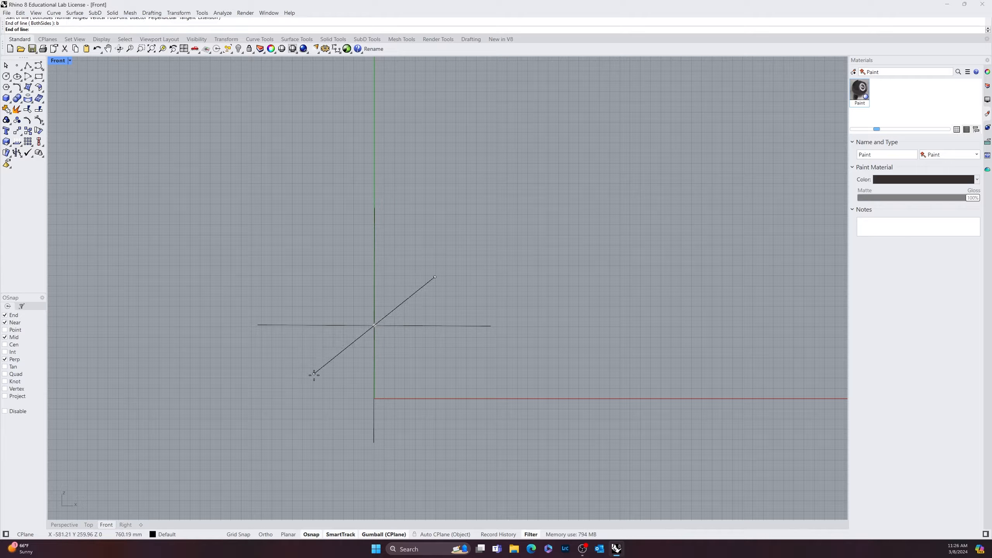
{"action": "left_click", "coordinate": [275, 421]}
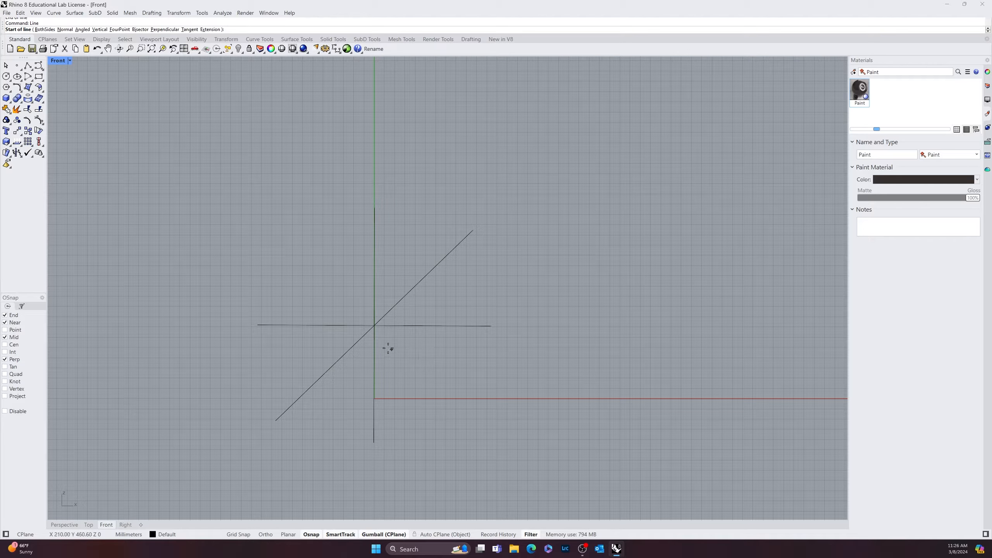
{"action": "key", "text": "Return"}
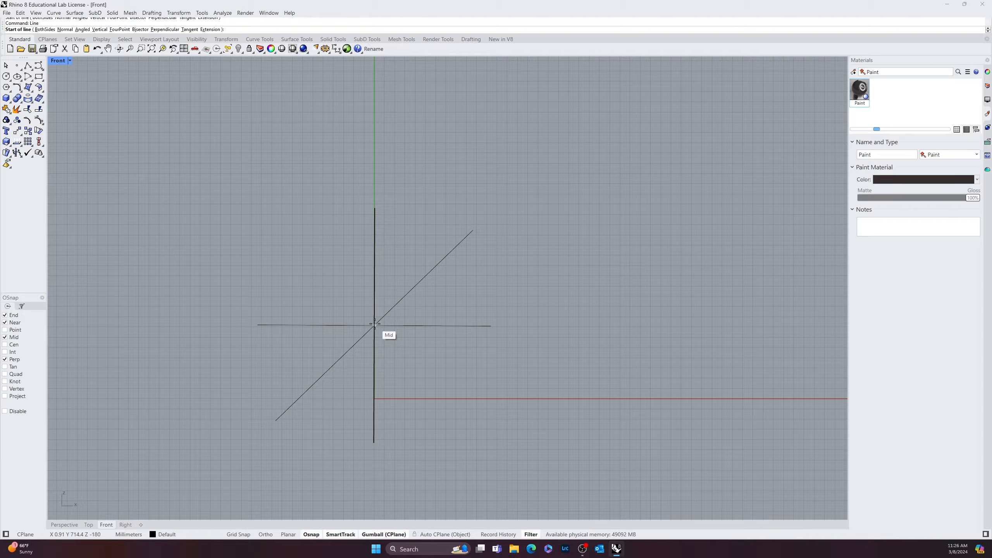
{"action": "left_click", "coordinate": [375, 324]}
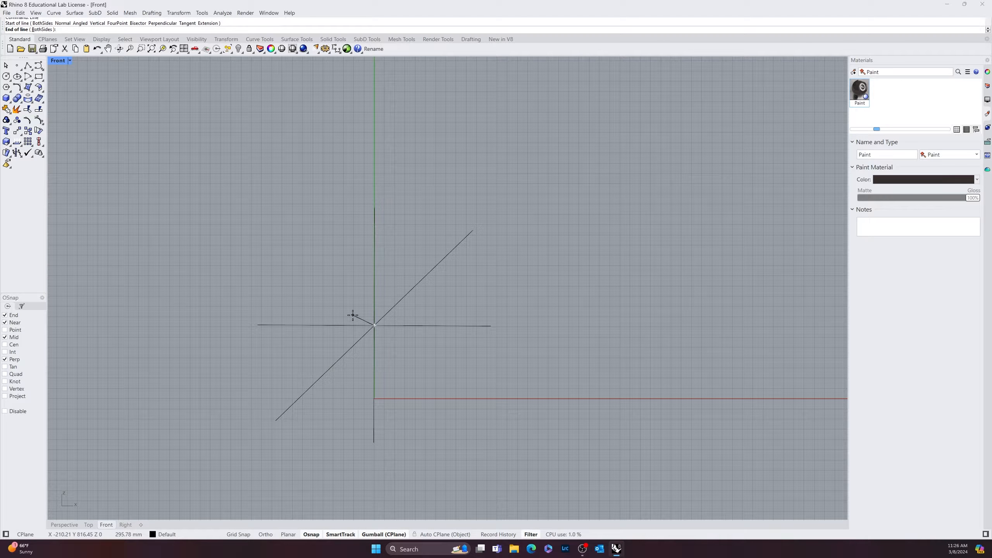
{"action": "key", "text": "Escape"}
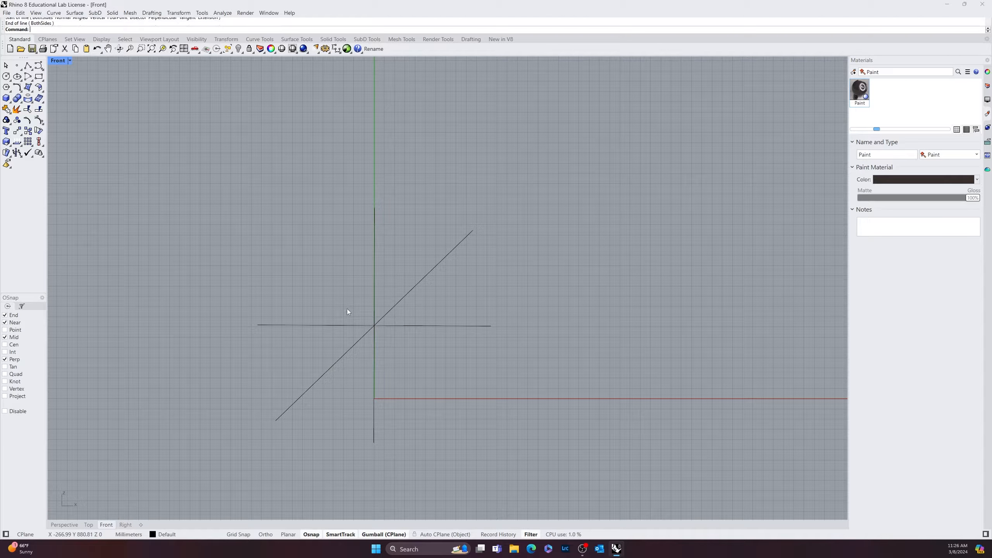
Draw a BothSides line through the crossing point, running diagonally from upper left to lower right at roughly 45 degrees.
{"action": "key", "text": "Return"}
{"action": "left_click", "coordinate": [375, 325]}
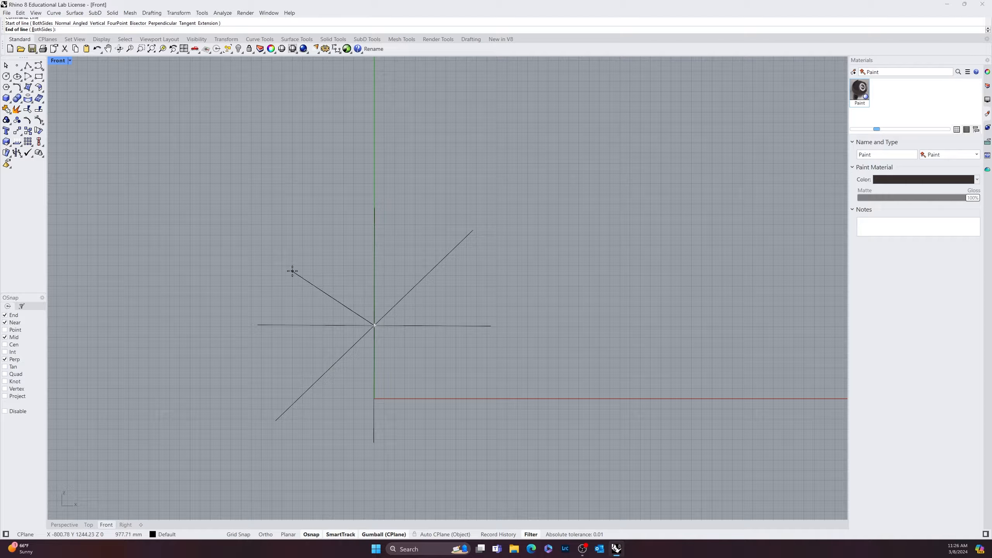
{"action": "type", "text": "b"}
{"action": "key", "text": "Return"}
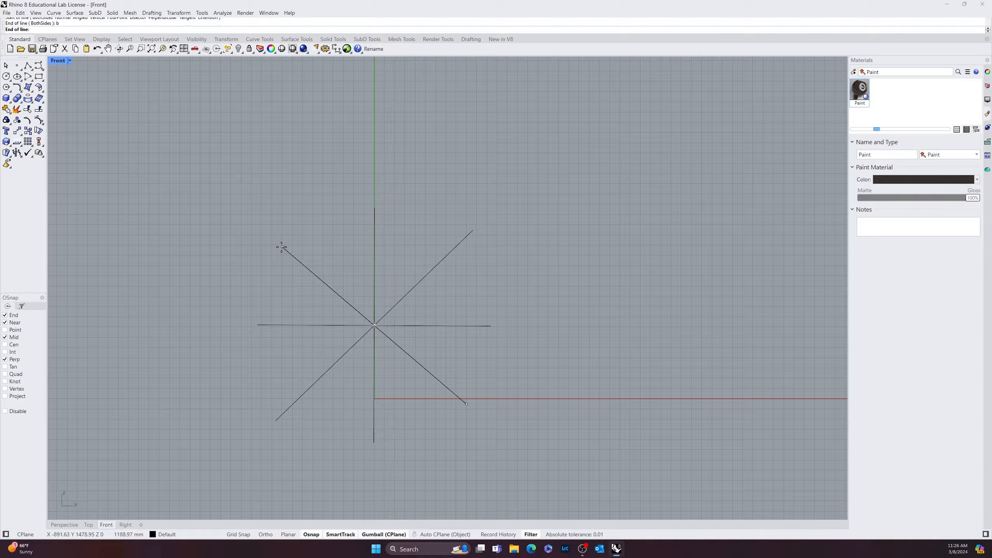
{"action": "left_click", "coordinate": [264, 221]}
Draw a longer, shallower BothSides line through the crossing point, between the horizontal line and the upper-left diagonal.
{"action": "key", "text": "Return"}
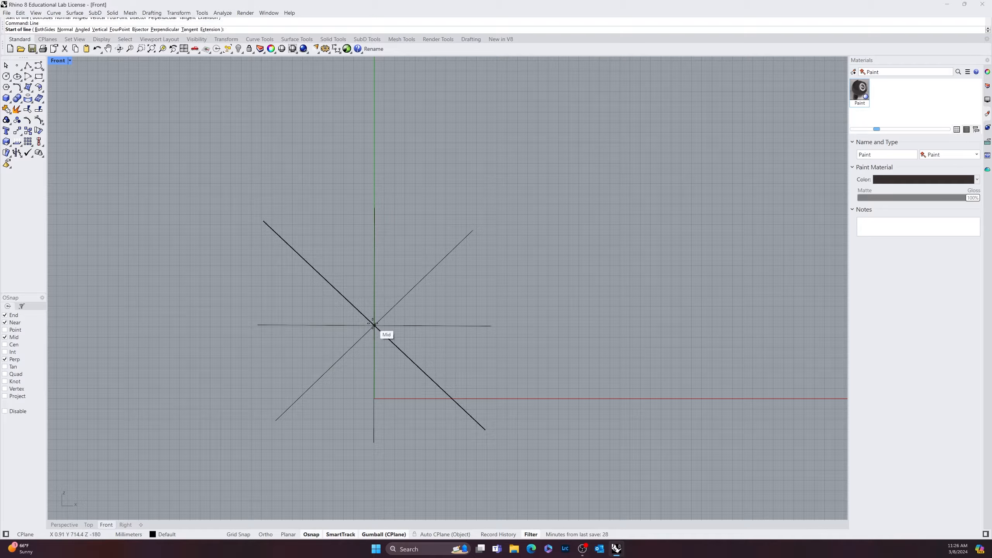
{"action": "left_click", "coordinate": [373, 324]}
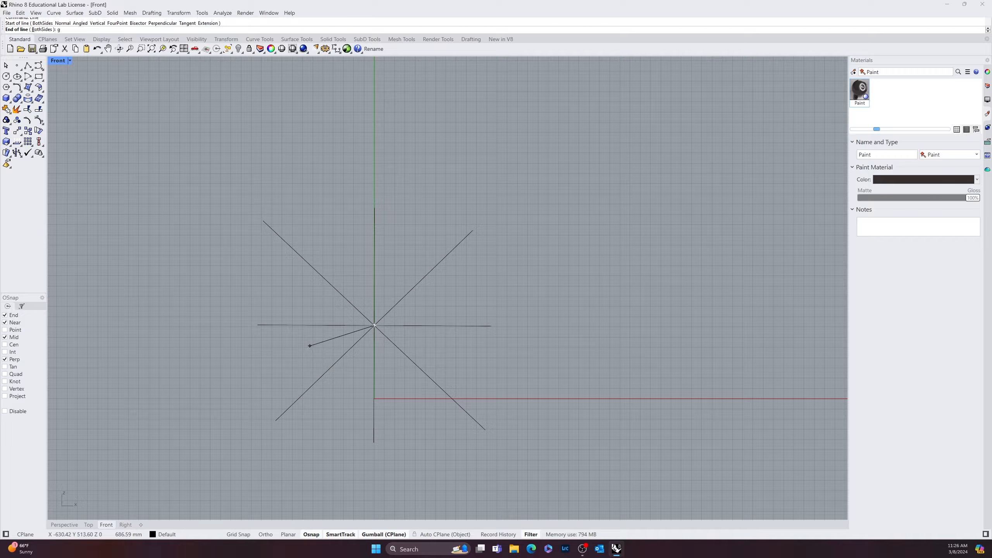
{"action": "key", "text": "Return"}
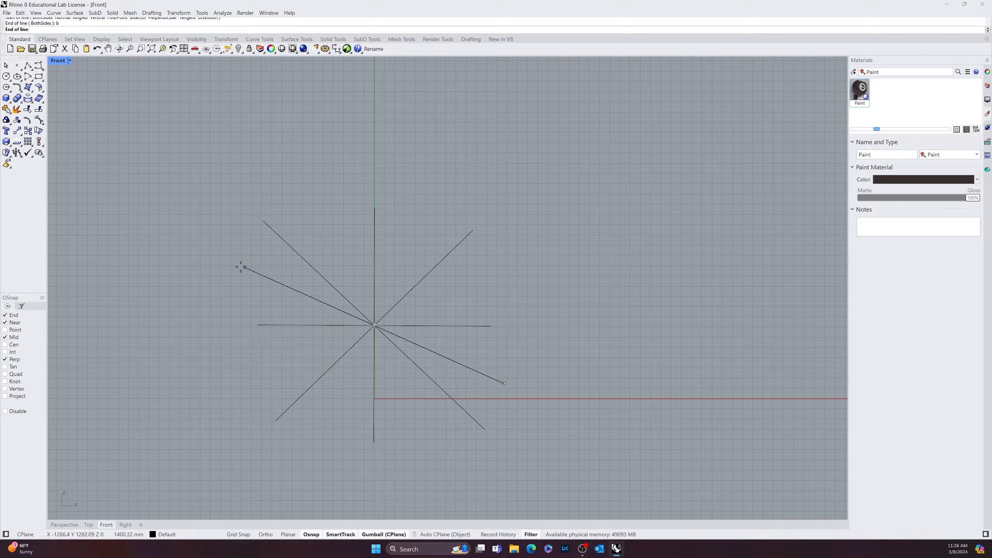
{"action": "left_click", "coordinate": [224, 270]}
{"action": "key", "text": "Return"}
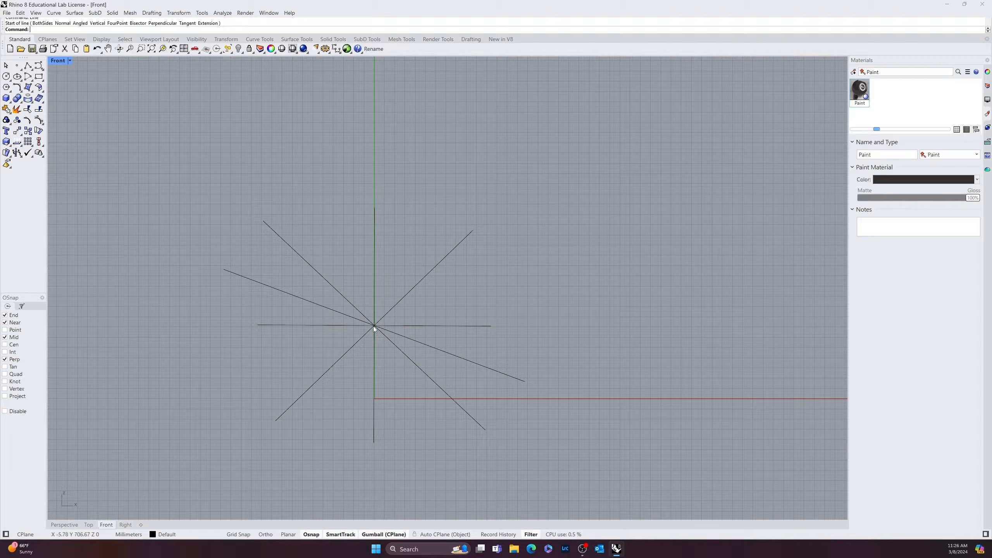
Draw a shallow BothSides line through the crossing point, between the horizontal line and the lower-left diagonal.
{"action": "left_click", "coordinate": [374, 325]}
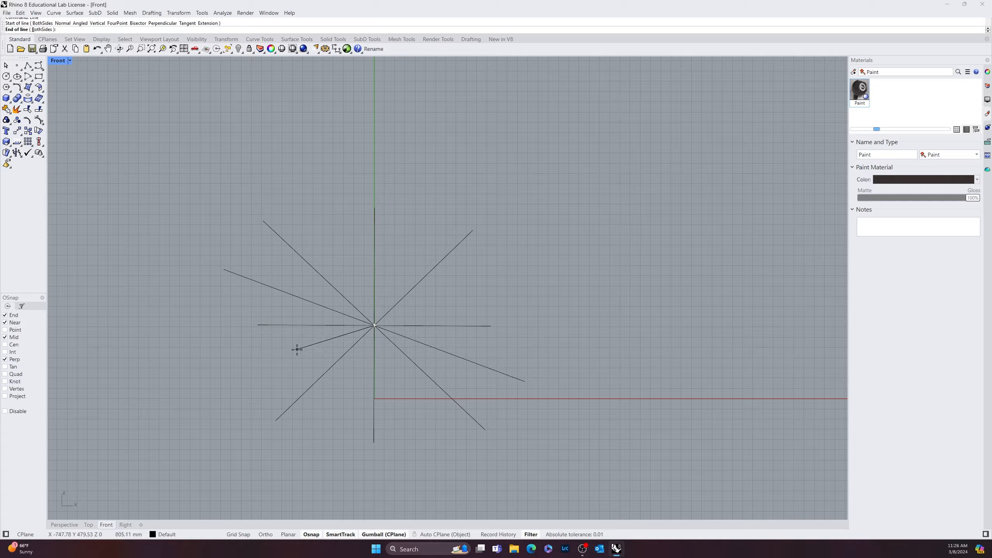
{"action": "type", "text": "b"}
{"action": "key", "text": "Return"}
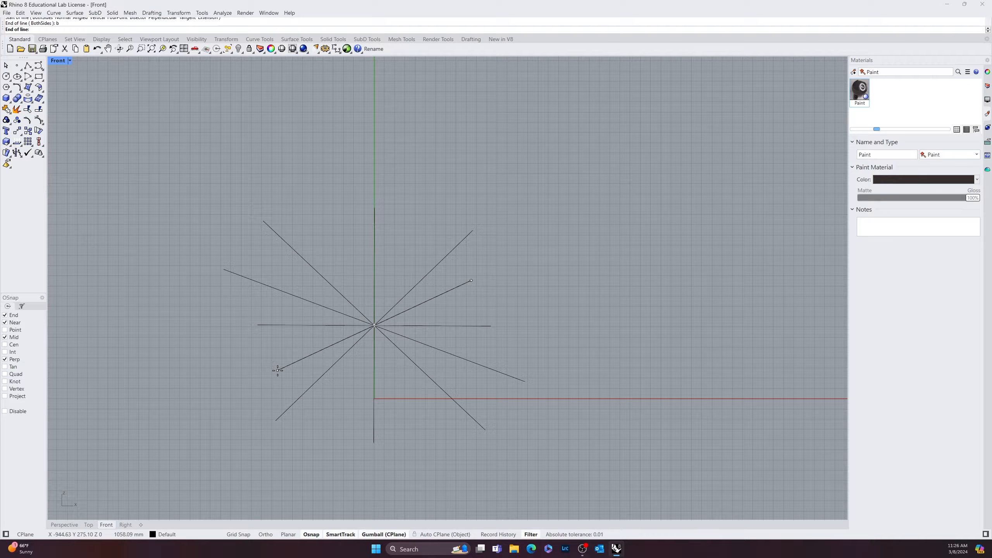
{"action": "left_click", "coordinate": [237, 376]}
{"action": "key", "text": "Return"}
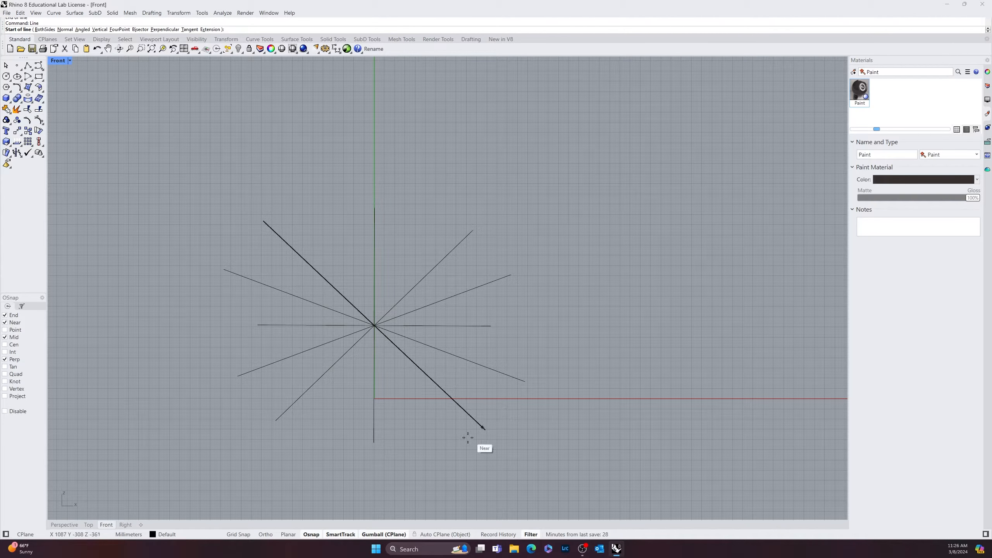
Draw a three-point control-point curve near the crossing point, from the upper-left diagonal to the vertical line, sagging toward the centre.
{"action": "left_click", "coordinate": [37, 66]}
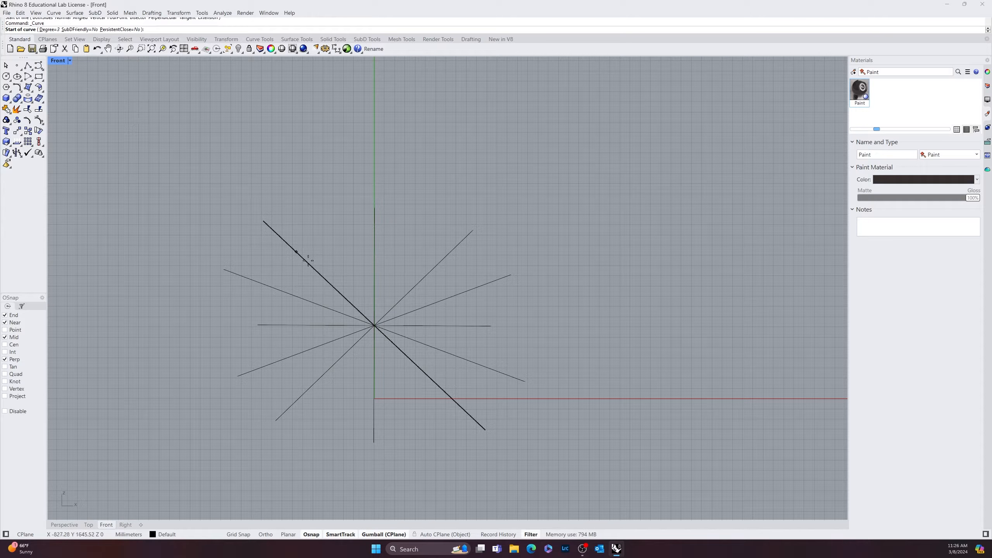
{"action": "scroll", "coordinate": [348, 294], "scroll_direction": "up", "scroll_amount": 12}
{"action": "scroll", "coordinate": [381, 346], "scroll_direction": "up", "scroll_amount": 2}
{"action": "right_click_drag", "start_coordinate": [428, 386], "coordinate": [348, 263]}
{"action": "left_click", "coordinate": [324, 247]}
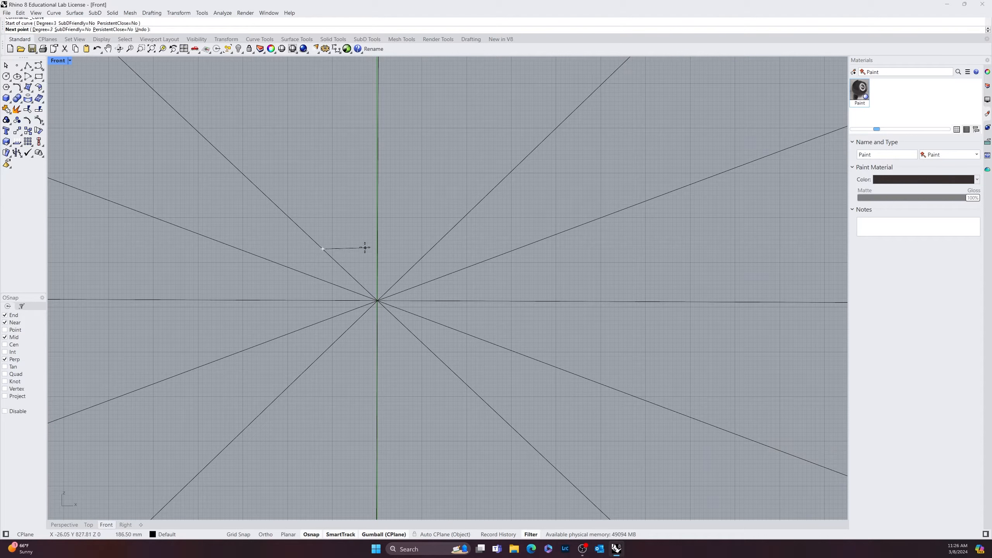
{"action": "left_click", "coordinate": [353, 249]}
{"action": "left_click", "coordinate": [377, 222]}
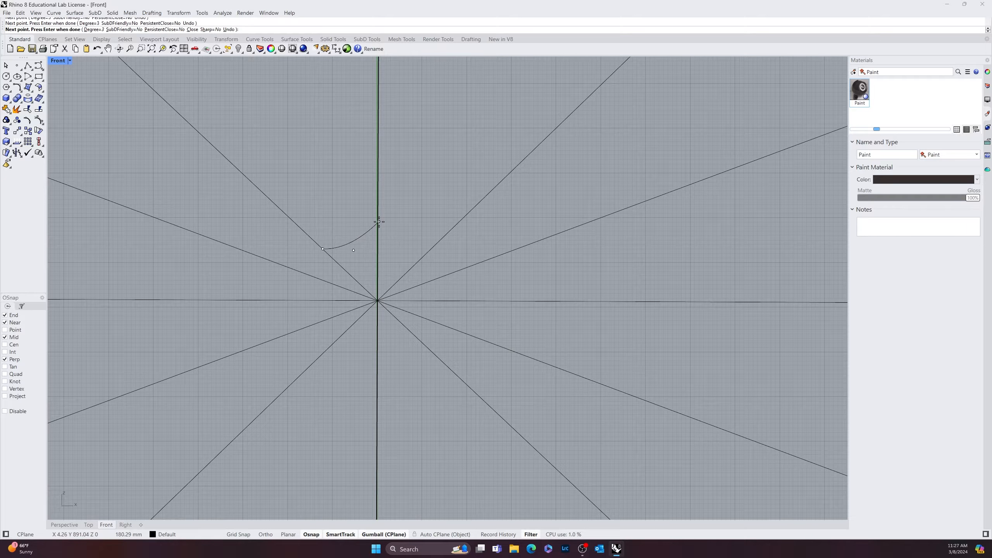
{"action": "key", "text": "Return"}
Draw a sagging three-point curve from the first curve's end on the vertical line to the upper-right diagonal.
{"action": "key", "text": "Return"}
{"action": "left_click", "coordinate": [378, 222]}
{"action": "left_click", "coordinate": [391, 233]}
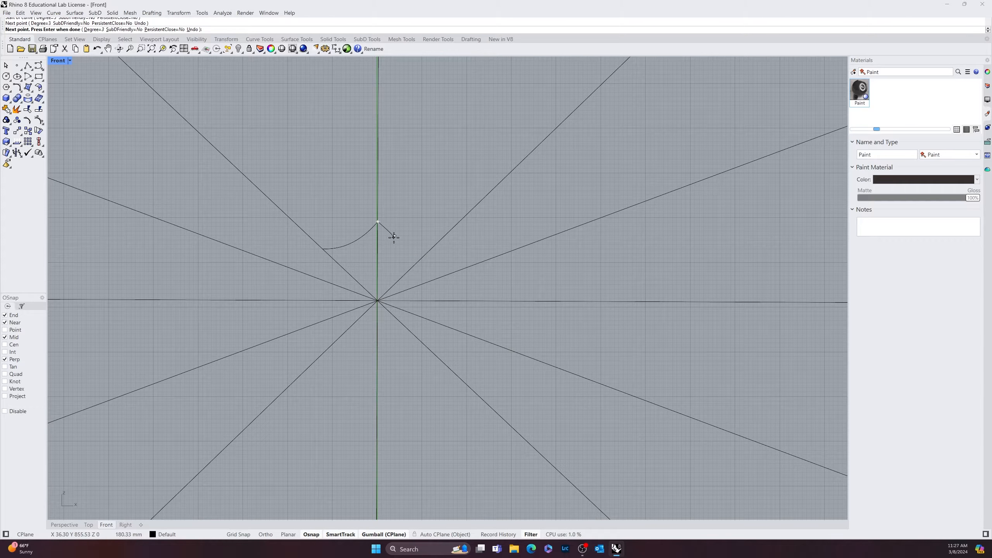
{"action": "left_click", "coordinate": [433, 247]}
{"action": "key", "text": "Return"}
Continue the web ring with an inward-sagging curve from the upper-right diagonal to the shallow upper-right line.
{"action": "key", "text": "Return"}
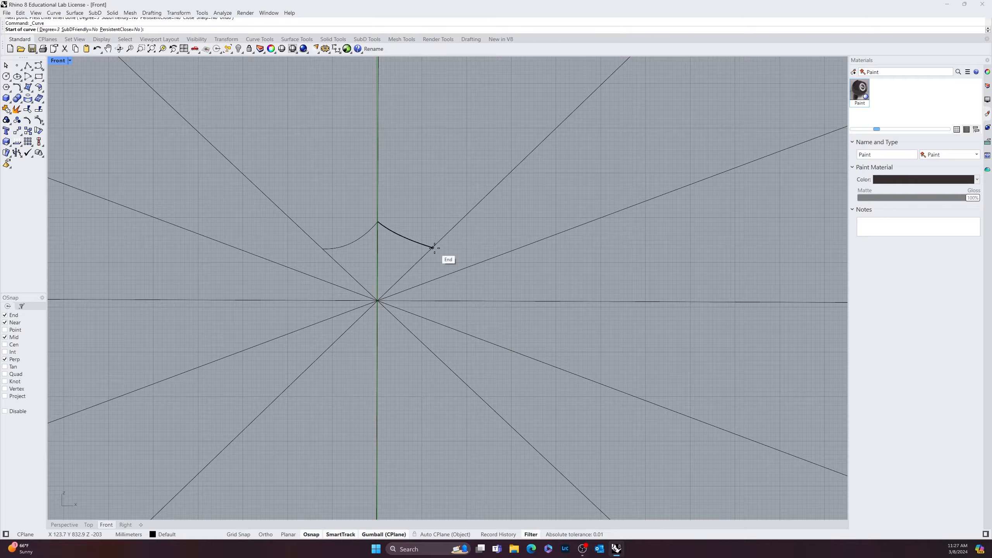
{"action": "left_click", "coordinate": [433, 249]}
{"action": "scroll", "coordinate": [432, 265], "scroll_direction": "up", "scroll_amount": 4}
{"action": "left_click", "coordinate": [434, 268]}
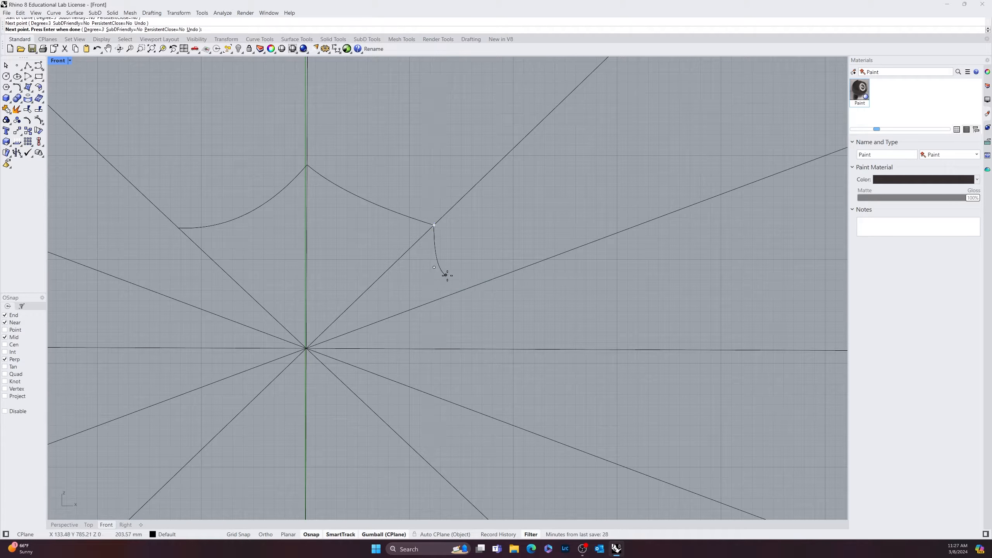
{"action": "left_click", "coordinate": [493, 278]}
{"action": "key", "text": "Return"}
Draw the next inward-sagging curve from the shallow upper-right line to the horizontal line.
{"action": "key", "text": "Return"}
{"action": "left_click", "coordinate": [494, 279]}
{"action": "left_click", "coordinate": [468, 312]}
{"action": "left_click", "coordinate": [497, 349]}
{"action": "key", "text": "Return"}
Draw an inward-sagging curve from the ring's end on the horizontal line down to the shallow lower-right line.
{"action": "key", "text": "Return"}
{"action": "left_click", "coordinate": [498, 350]}
{"action": "left_click", "coordinate": [483, 373]}
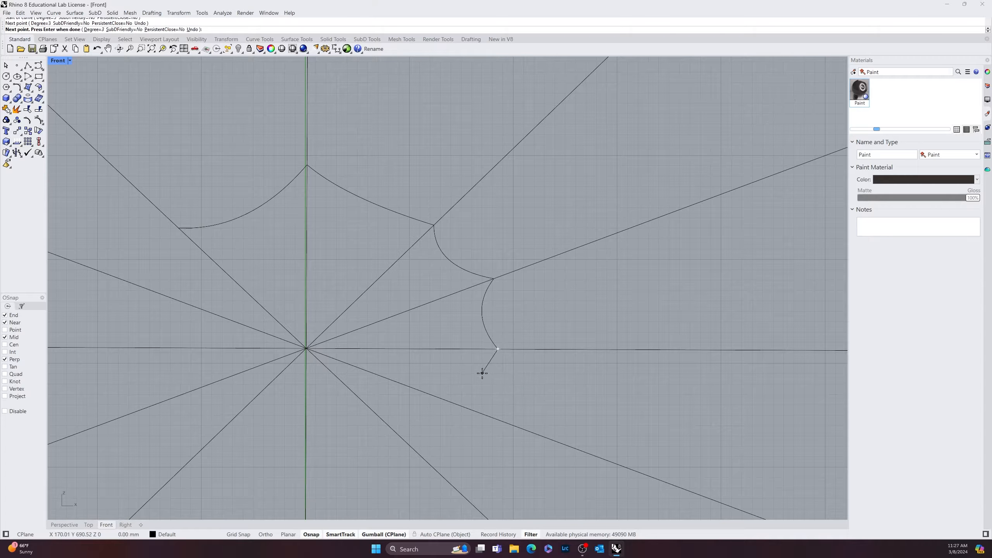
{"action": "left_click", "coordinate": [486, 411]}
{"action": "key", "text": "Return"}
Draw an inward-sagging curve from the shallow lower-right line to the lower-right diagonal.
{"action": "right_click_drag", "start_coordinate": [487, 411], "coordinate": [471, 298]}
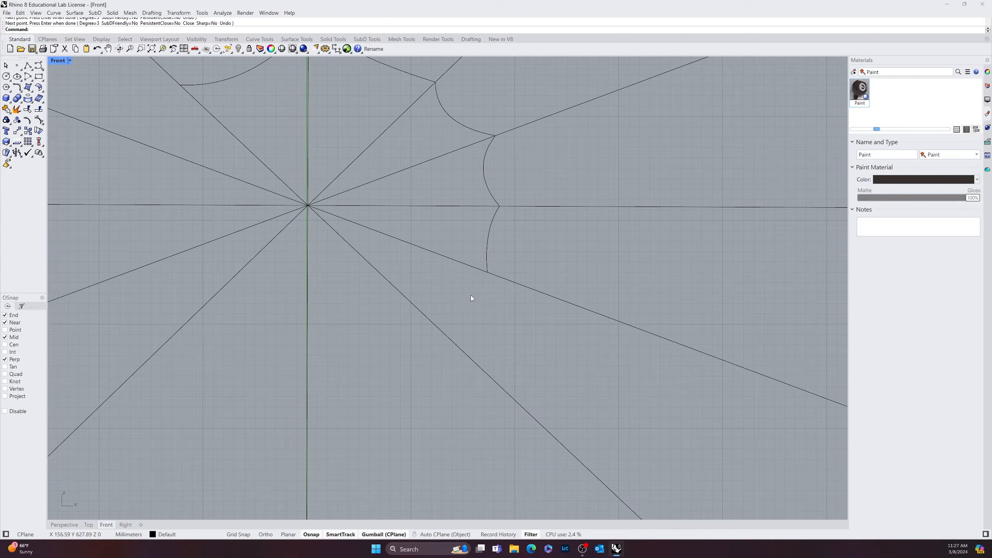
{"action": "key", "text": "Return"}
{"action": "left_click", "coordinate": [487, 272]}
{"action": "left_click", "coordinate": [452, 285]}
{"action": "left_click", "coordinate": [450, 339]}
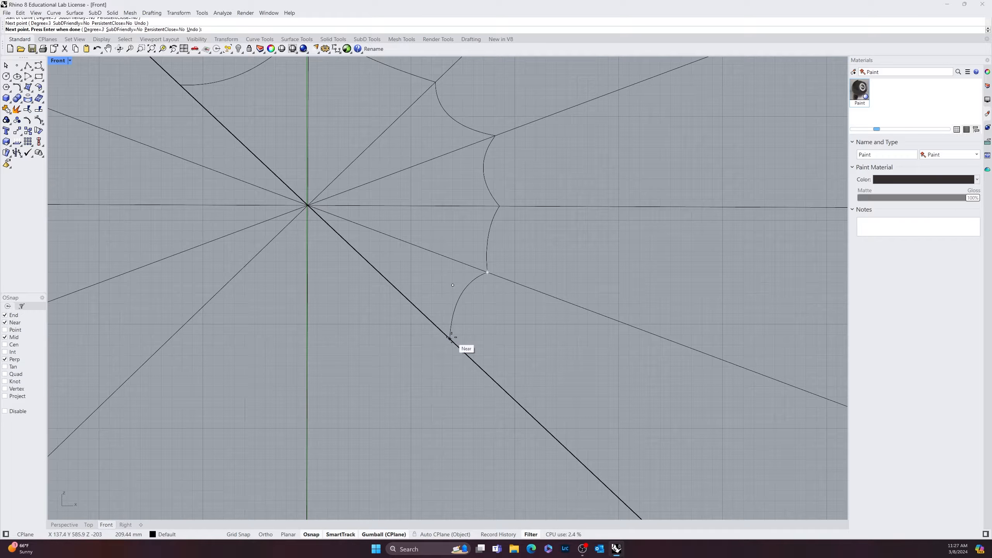
{"action": "key", "text": "Return"}
Draw an inward-sagging curve from the lower-right diagonal to the lower half of the vertical line.
{"action": "key", "text": "Return"}
{"action": "left_click", "coordinate": [450, 339]}
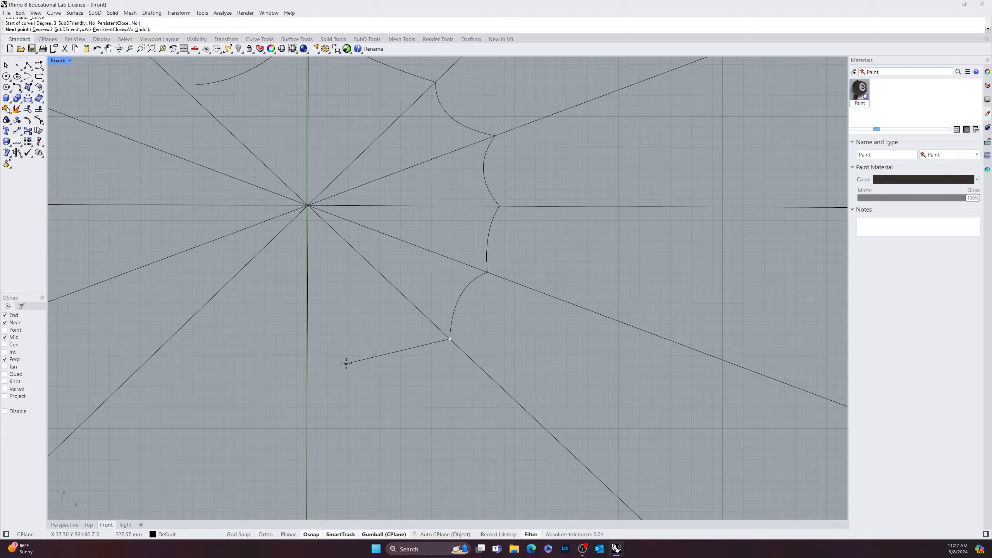
{"action": "left_click", "coordinate": [350, 335]}
{"action": "left_click", "coordinate": [308, 392]}
{"action": "key", "text": "Return"}
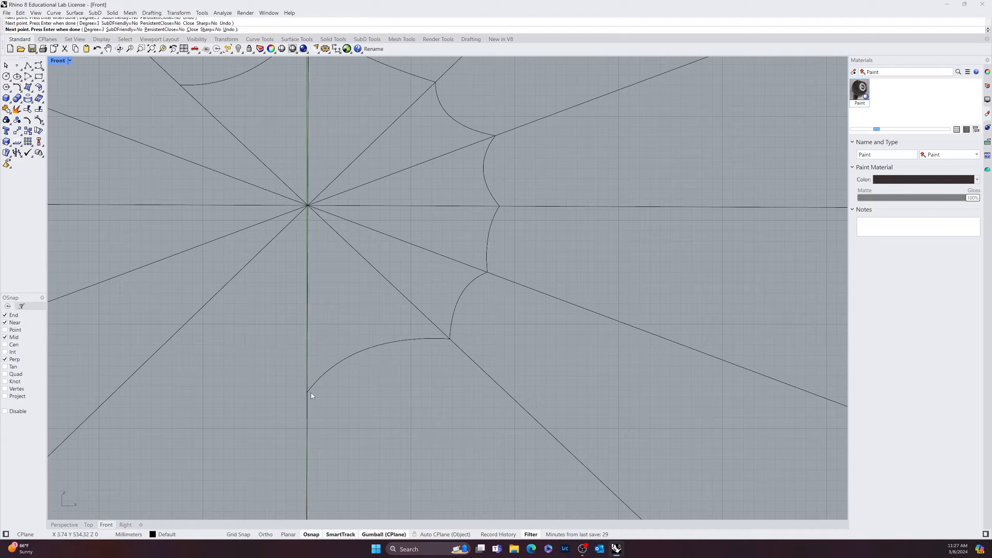
Draw an inward-sagging curve from the lower half of the vertical line to the lower-left diagonal.
{"action": "key", "text": "Return"}
{"action": "left_click", "coordinate": [307, 393]}
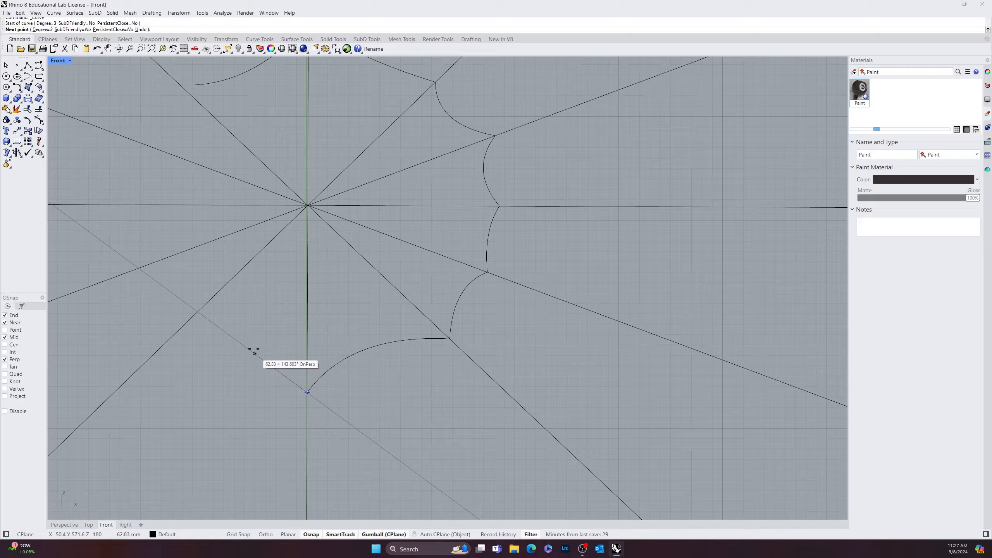
{"action": "left_click", "coordinate": [243, 344]}
{"action": "left_click", "coordinate": [169, 340]}
{"action": "key", "text": "Return"}
Draw an inward-sagging curve from the lower-left diagonal up to the shallow lower-left line.
{"action": "key", "text": "Return"}
{"action": "left_click", "coordinate": [169, 339]}
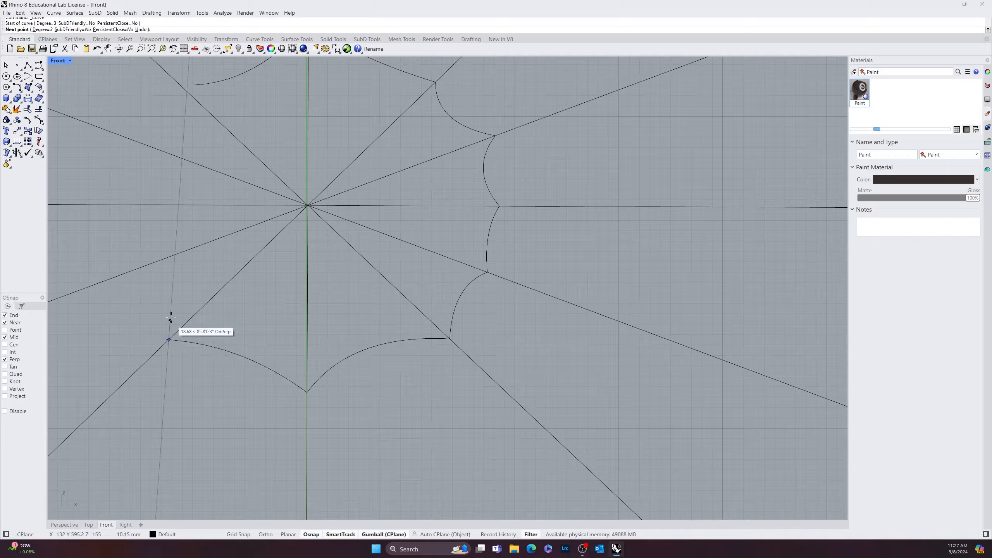
{"action": "left_click", "coordinate": [167, 306]}
{"action": "left_click", "coordinate": [136, 270]}
{"action": "key", "text": "Return"}
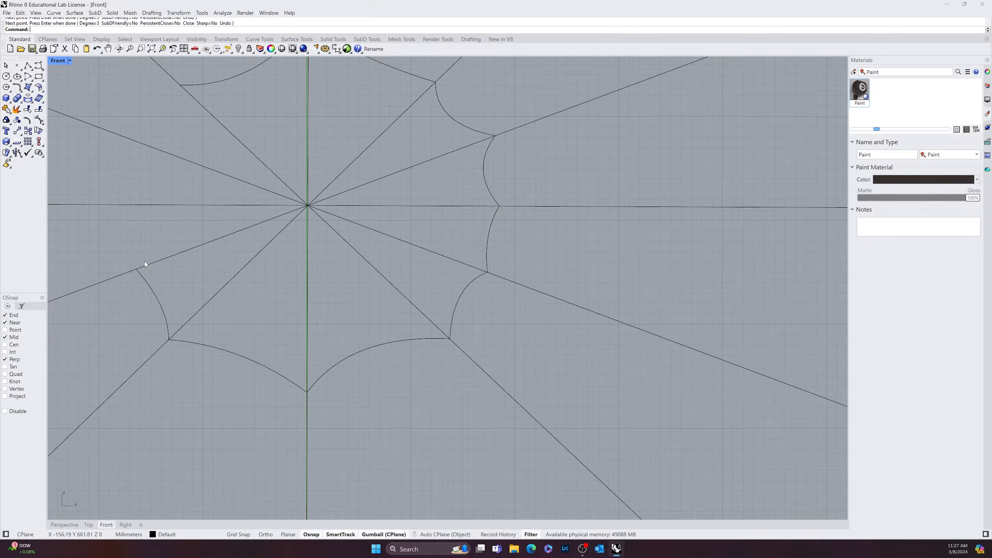
Draw an inward-sagging curve from the shallow lower-left line to the left half of the horizontal line.
{"action": "key", "text": "Return"}
{"action": "left_click", "coordinate": [136, 269]}
{"action": "left_click", "coordinate": [138, 235]}
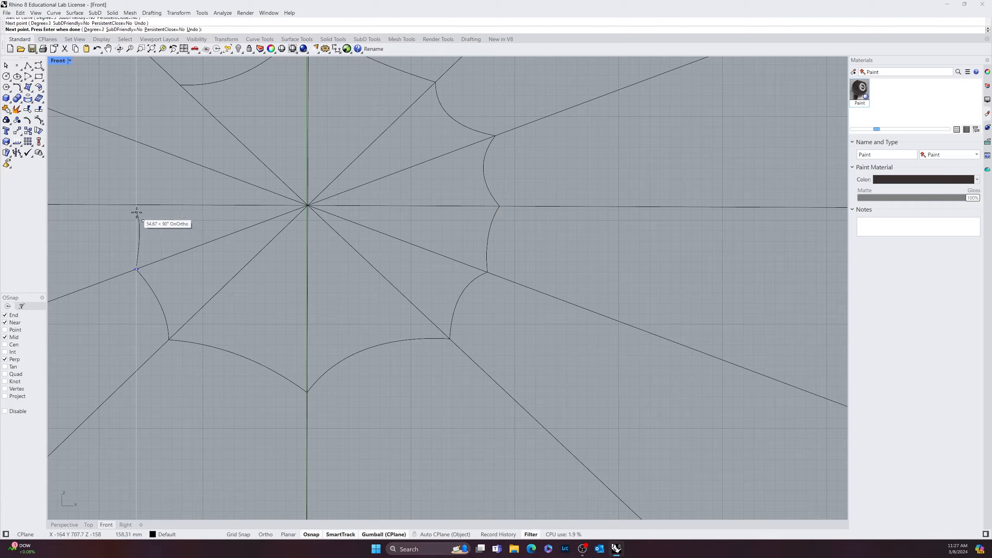
{"action": "left_click", "coordinate": [132, 204]}
{"action": "key", "text": "Return"}
Close the ring with two sagging curves, from the horizontal line to the shallow upper-left line and on to the first curve's start.
{"action": "key", "text": "Return"}
{"action": "left_click", "coordinate": [132, 204]}
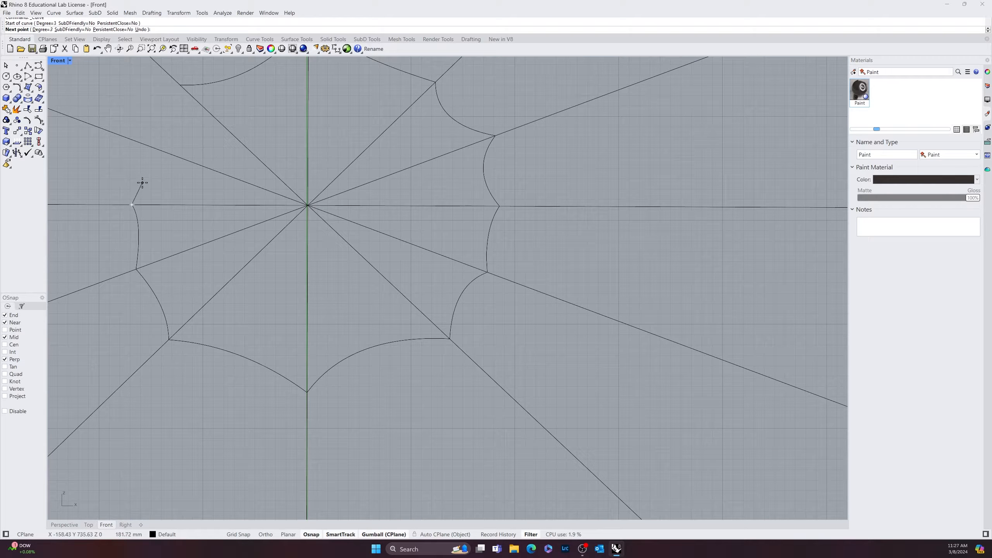
{"action": "left_click", "coordinate": [145, 176]}
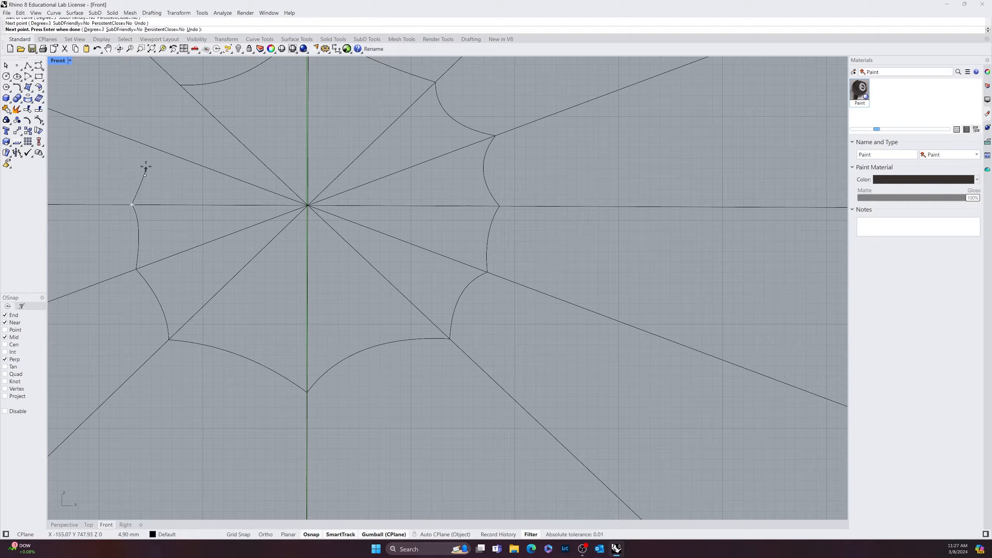
{"action": "left_click", "coordinate": [137, 141]}
{"action": "left_click", "coordinate": [181, 86]}
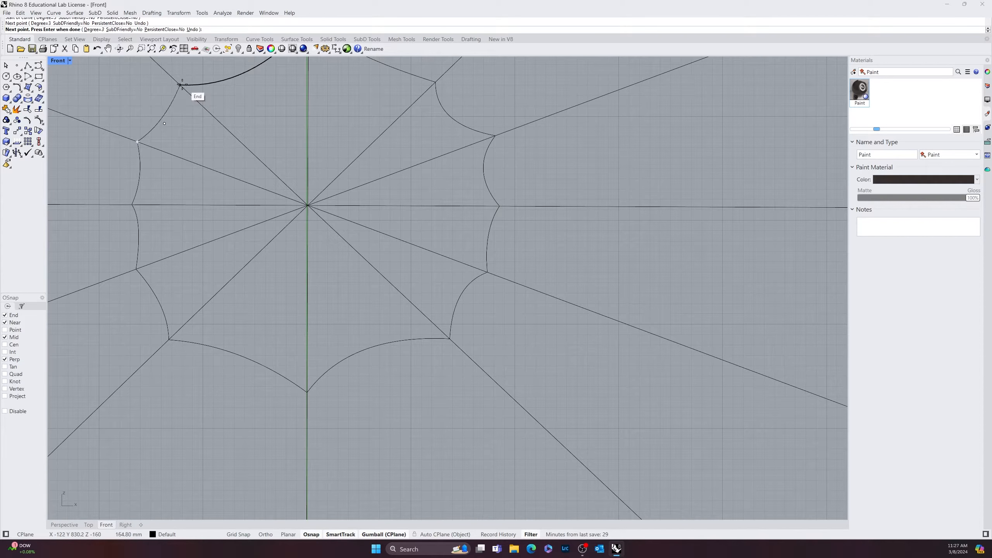
{"action": "key", "text": "Return"}
Select the twelve ring curves and scale out five progressively larger copies until the outermost ring reaches the horizontal line's ends.
{"action": "scroll", "coordinate": [302, 189], "scroll_direction": "down", "scroll_amount": 5}
{"action": "right_click_drag", "start_coordinate": [302, 294], "coordinate": [373, 360]}
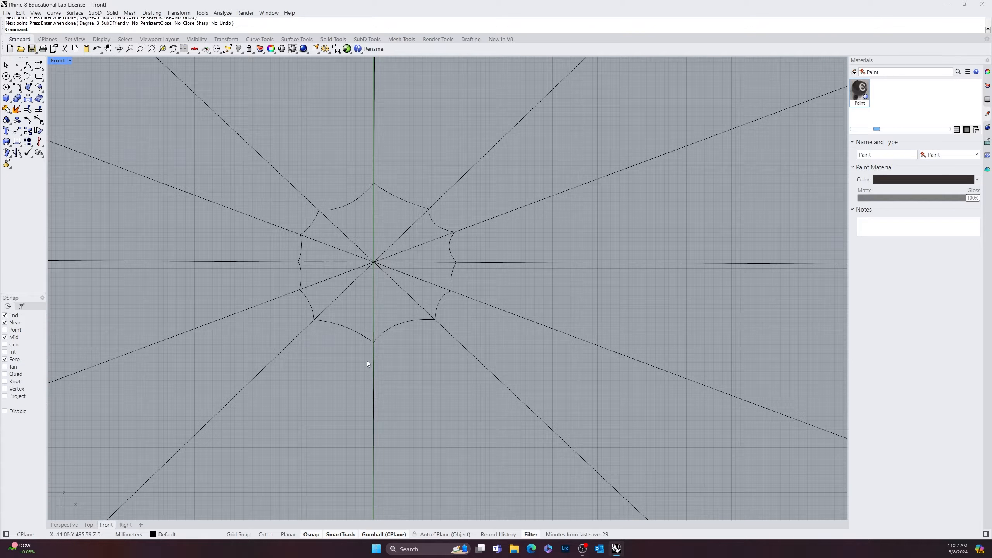
{"action": "scroll", "coordinate": [352, 338], "scroll_direction": "down", "scroll_amount": 3}
{"action": "left_click_drag", "start_coordinate": [265, 360], "coordinate": [454, 240]}
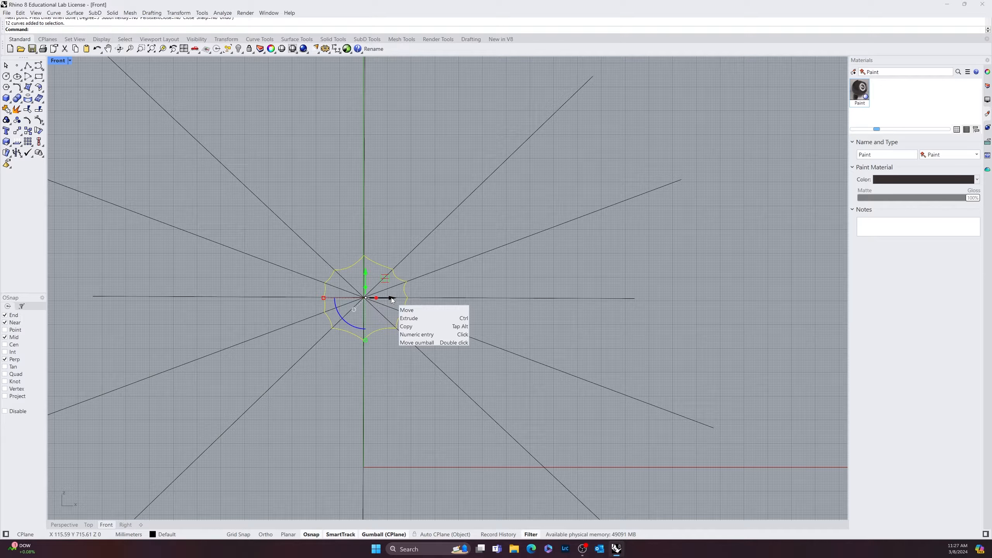
{"action": "left_click_drag", "start_coordinate": [324, 297], "coordinate": [97, 308]}
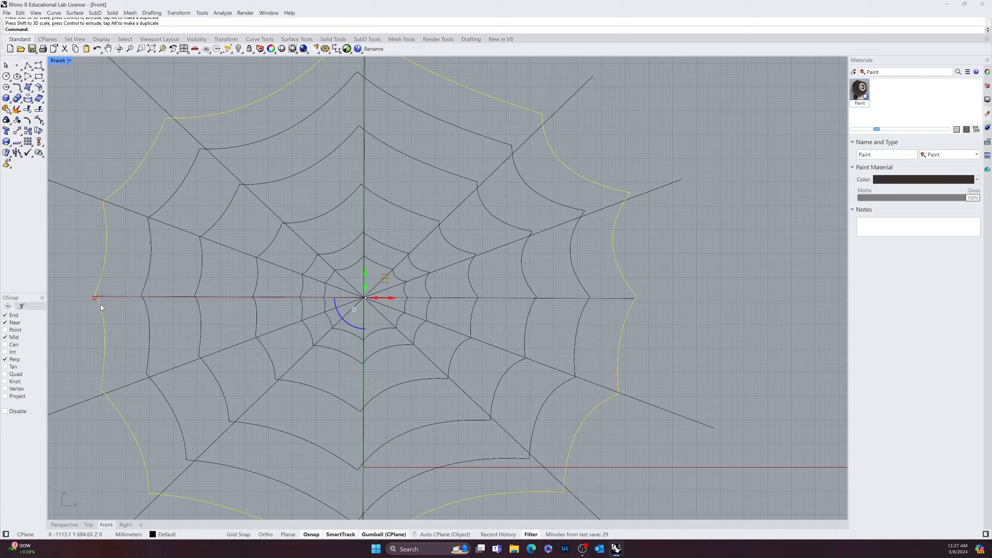
{"action": "left_click", "coordinate": [733, 308]}
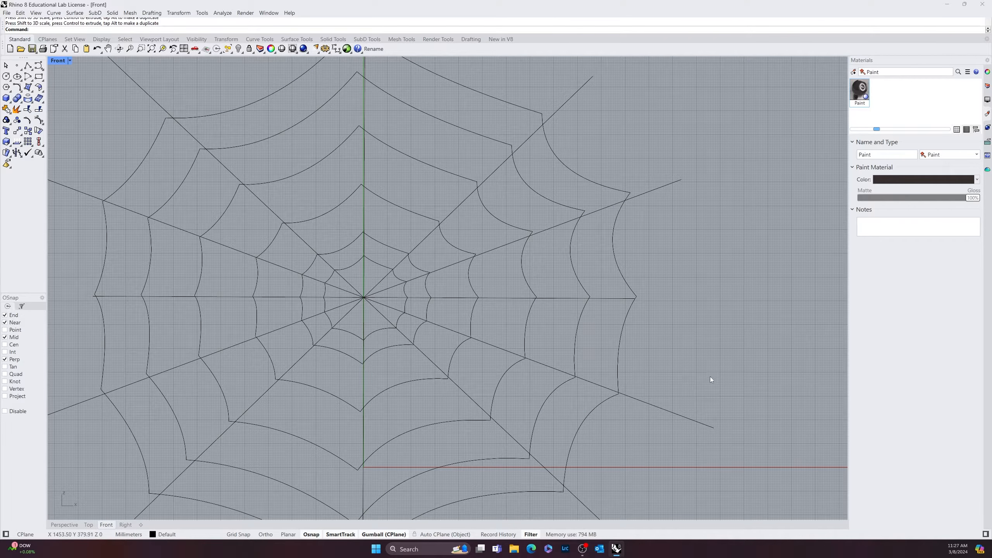
Delete all six straight radial guide lines, leaving only the curved web rings.
{"action": "right_click_drag", "start_coordinate": [737, 378], "coordinate": [702, 331]}
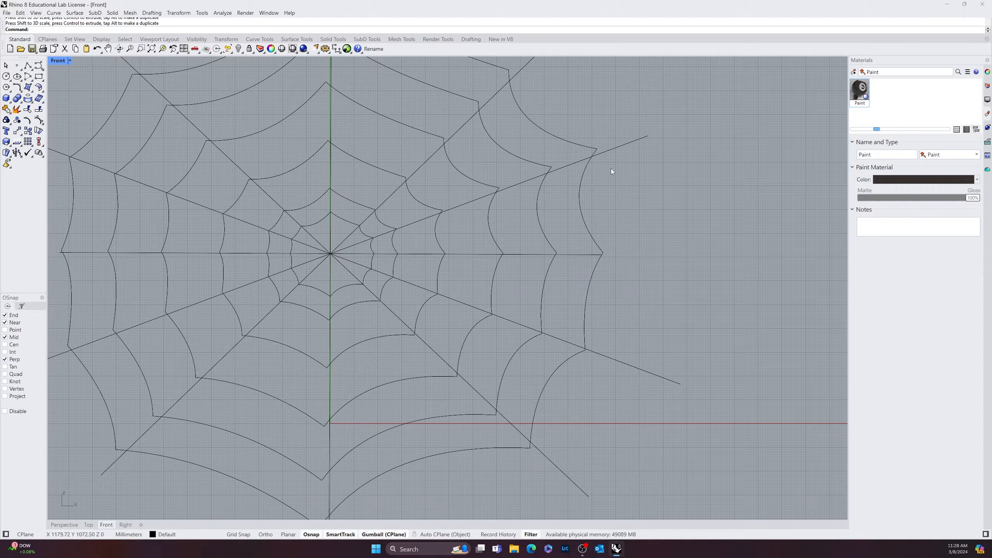
{"action": "left_click", "coordinate": [555, 169]}
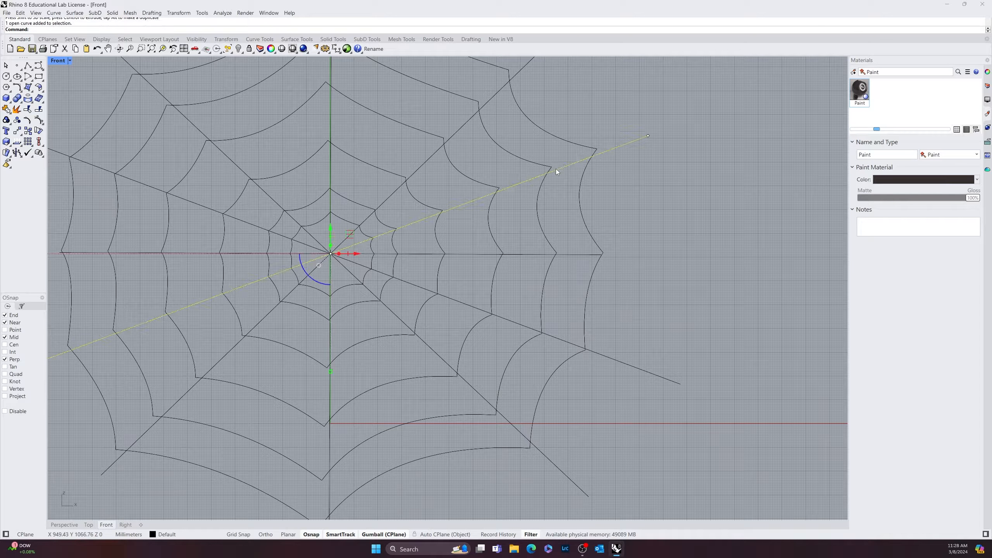
{"action": "left_click", "coordinate": [693, 298]}
{"action": "scroll", "coordinate": [502, 244], "scroll_direction": "down", "scroll_amount": 3}
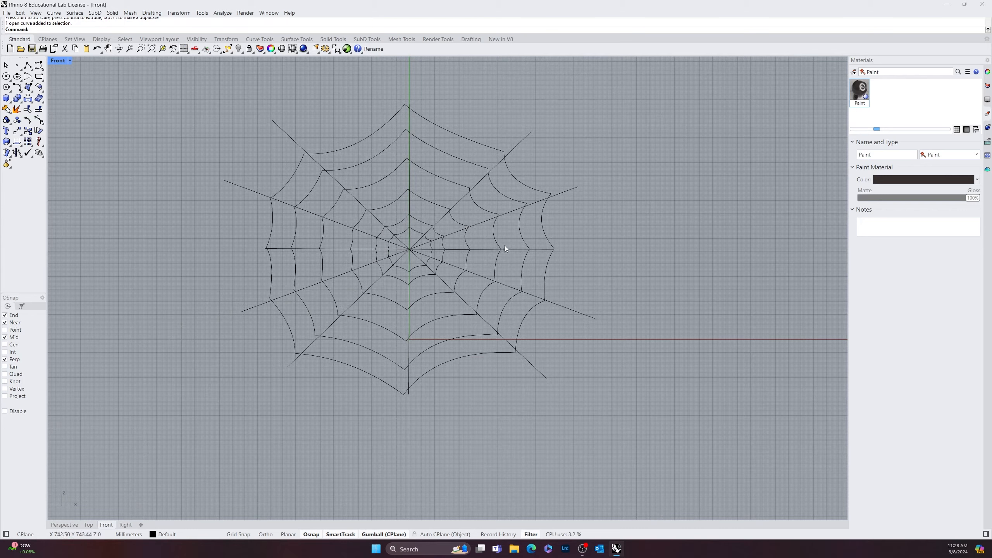
{"action": "left_click", "coordinate": [561, 195]}
{"action": "key", "text": "Delete"}
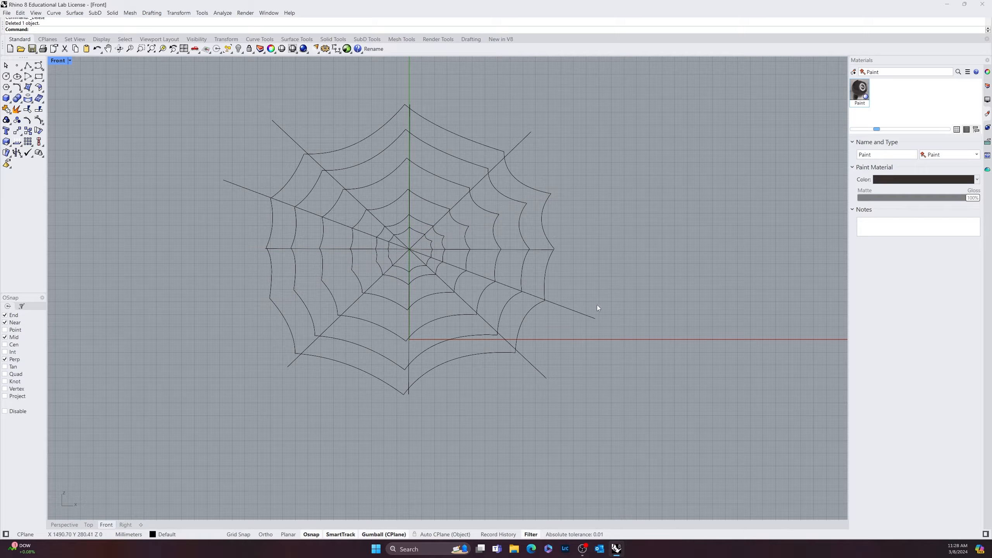
{"action": "left_click", "coordinate": [581, 313]}
{"action": "key", "text": "Delete"}
{"action": "left_click", "coordinate": [535, 372]}
{"action": "key", "text": "Delete"}
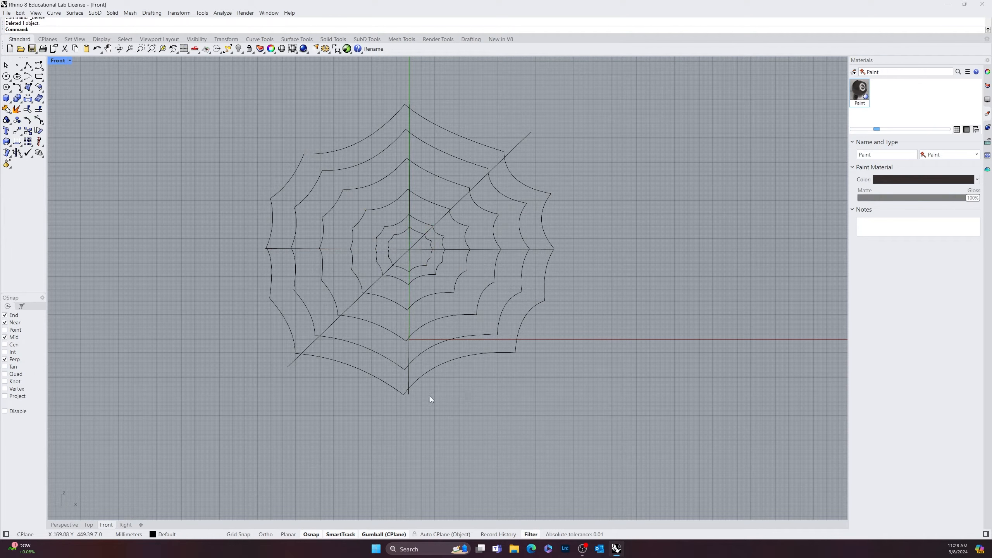
{"action": "left_click", "coordinate": [408, 345]}
{"action": "key", "text": "Delete"}
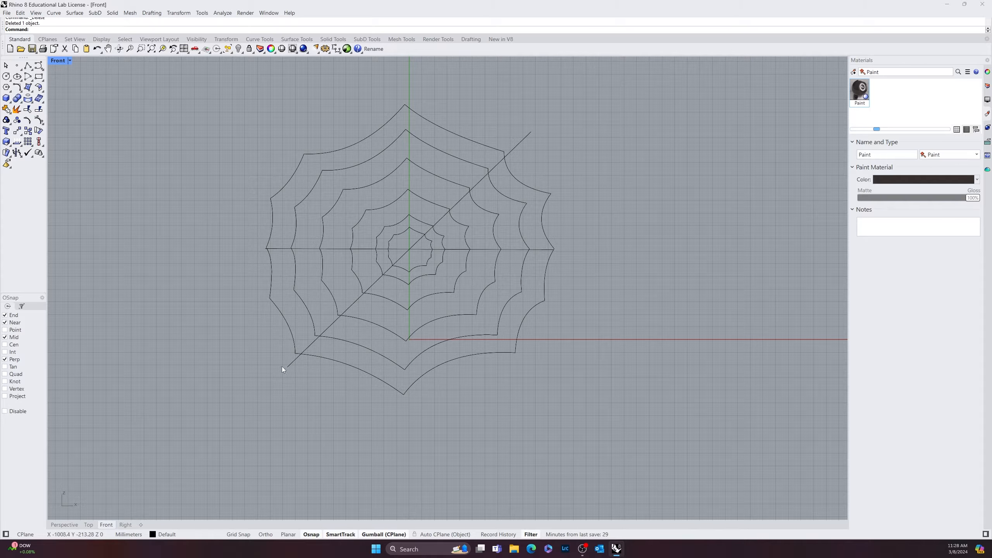
{"action": "left_click", "coordinate": [293, 362]}
{"action": "key", "text": "Delete"}
{"action": "left_click", "coordinate": [280, 249]}
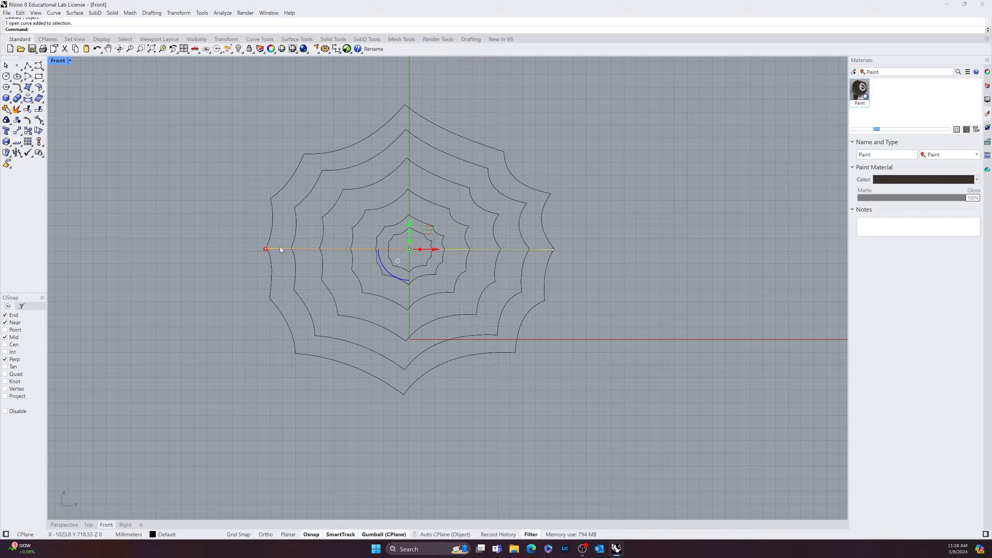
{"action": "scroll", "coordinate": [361, 251], "scroll_direction": "up", "scroll_amount": 4}
{"action": "key", "text": "Delete"}
Draw the upper half of a vertical radial polyline from the outermost ring's top corner through each ring's top corner to the innermost ring.
{"action": "scroll", "coordinate": [496, 291], "scroll_direction": "down", "scroll_amount": 5}
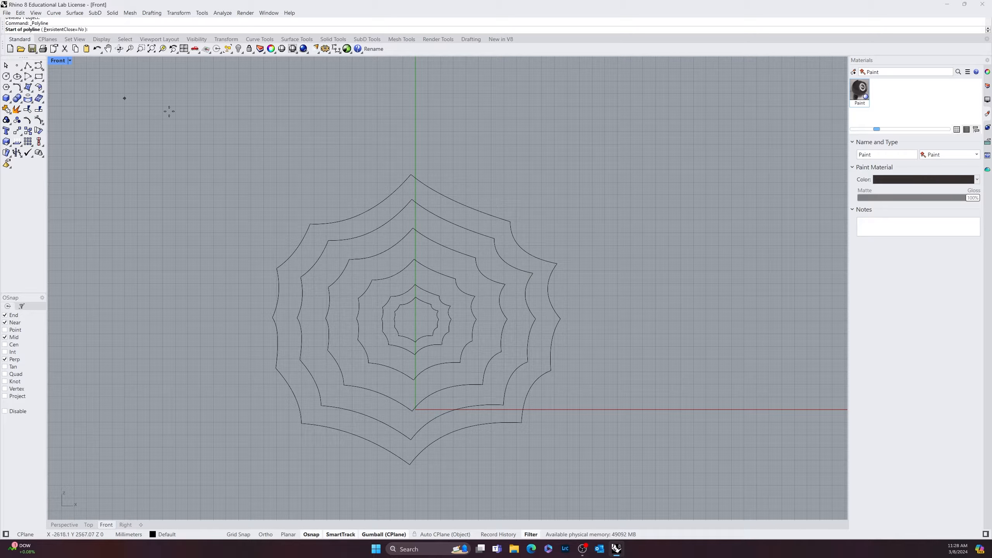
{"action": "left_click", "coordinate": [411, 175]}
{"action": "scroll", "coordinate": [413, 188], "scroll_direction": "up", "scroll_amount": 3}
{"action": "left_click", "coordinate": [414, 208]}
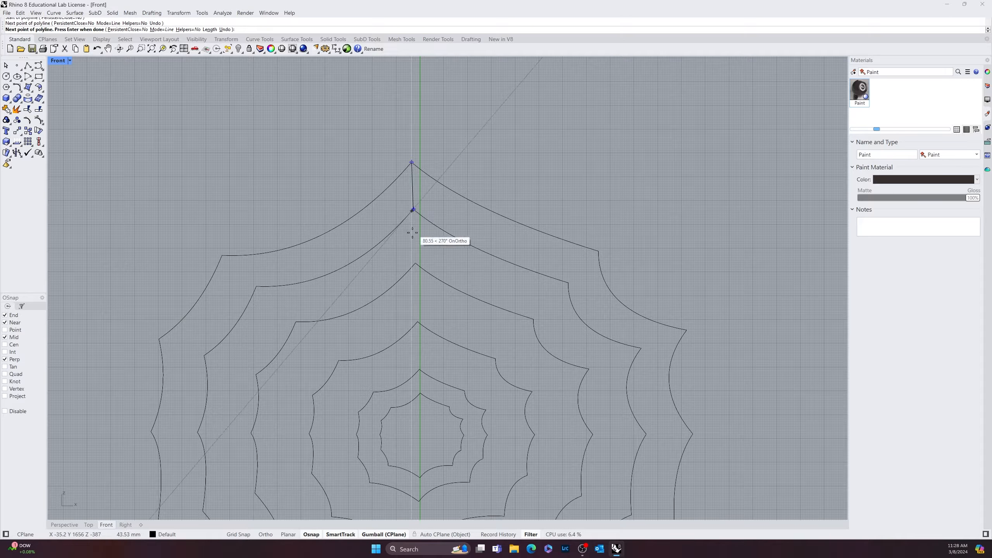
{"action": "left_click", "coordinate": [415, 263]}
{"action": "left_click", "coordinate": [417, 322]}
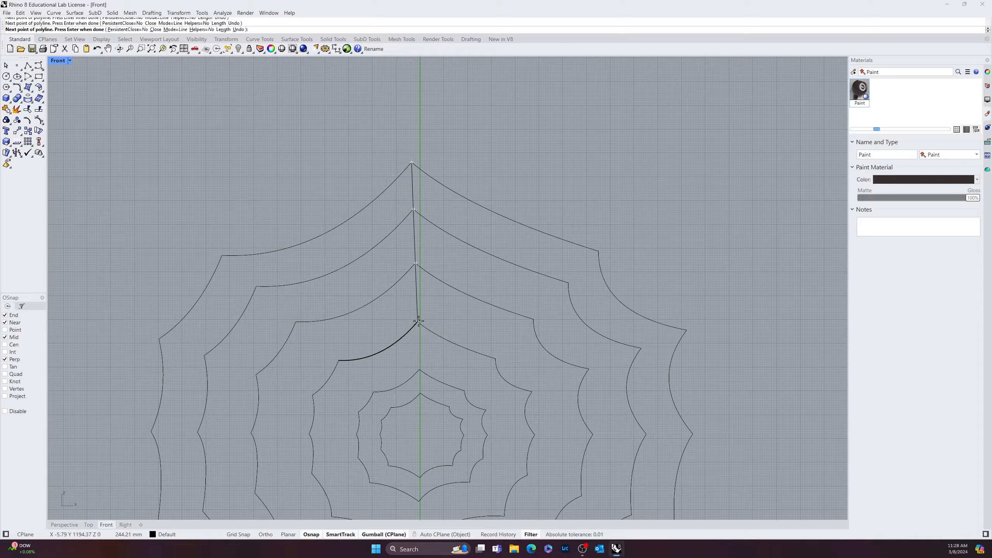
{"action": "left_click", "coordinate": [421, 368]}
{"action": "left_click", "coordinate": [421, 393]}
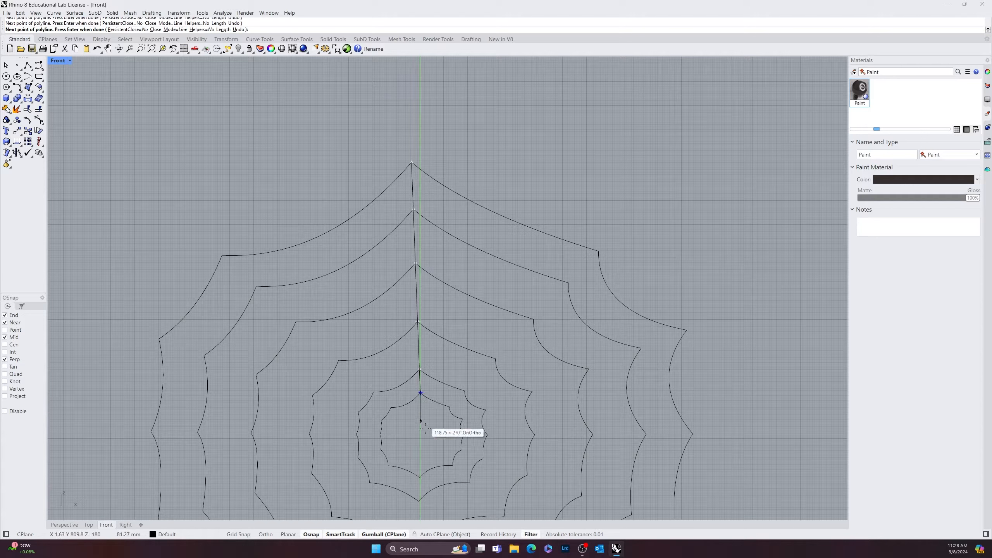
Continue the vertical polyline across the web centre through each ring's bottom corner and finish it at the outermost ring.
{"action": "right_click_drag", "start_coordinate": [422, 476], "coordinate": [414, 230]}
{"action": "left_click", "coordinate": [412, 255]}
{"action": "left_click", "coordinate": [410, 301]}
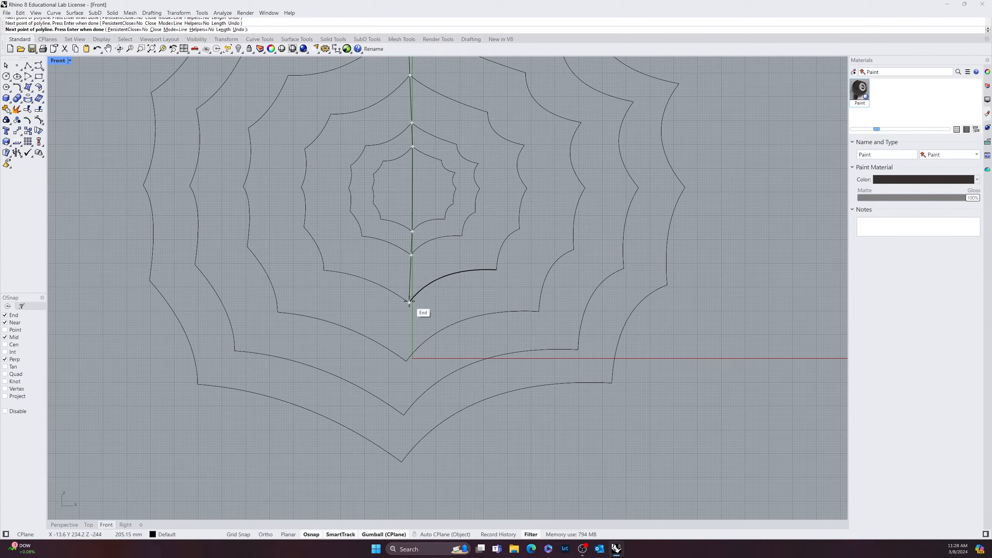
{"action": "left_click", "coordinate": [407, 361]}
{"action": "left_click", "coordinate": [404, 414]}
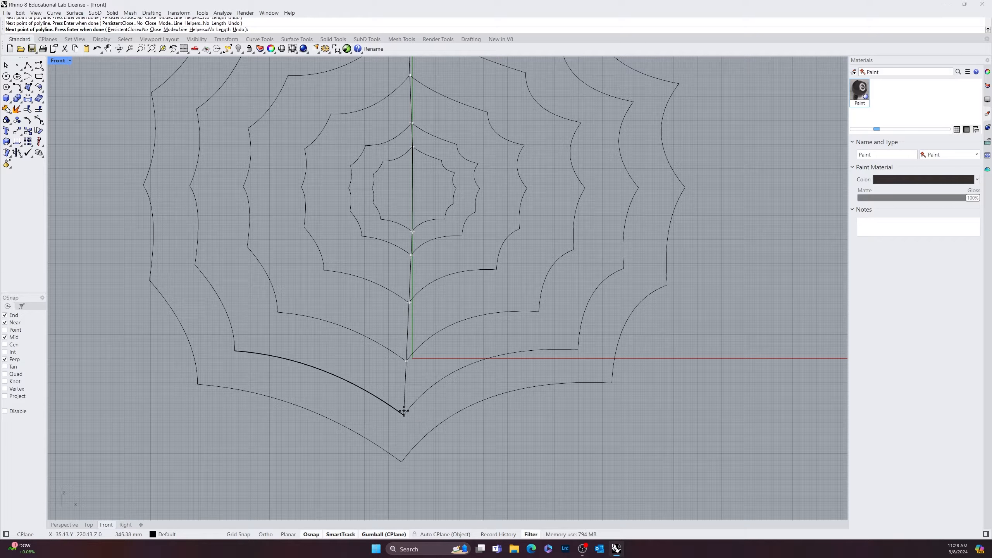
{"action": "left_click", "coordinate": [401, 462]}
{"action": "key", "text": "Return"}
Draw the steep lower-left radial polyline from the outermost ring through the matching ring corners to the web centre on the vertical polyline.
{"action": "key", "text": "Return"}
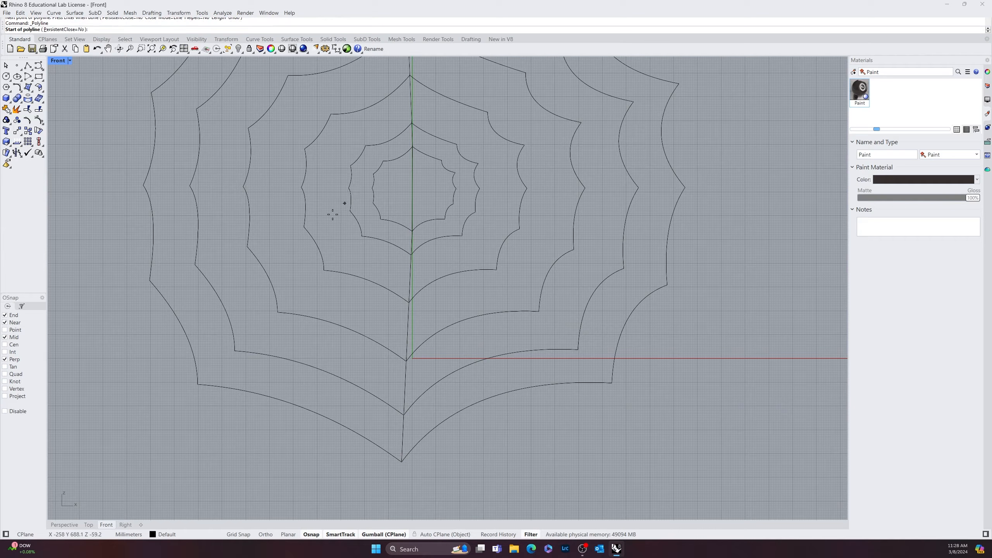
{"action": "left_click", "coordinate": [198, 384]}
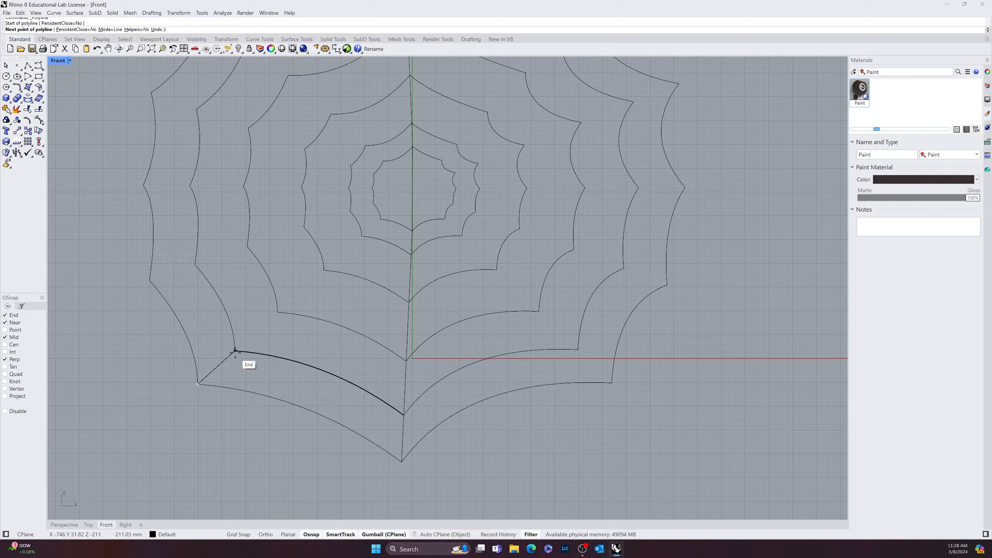
{"action": "left_click", "coordinate": [234, 350]}
{"action": "left_click", "coordinate": [278, 312]}
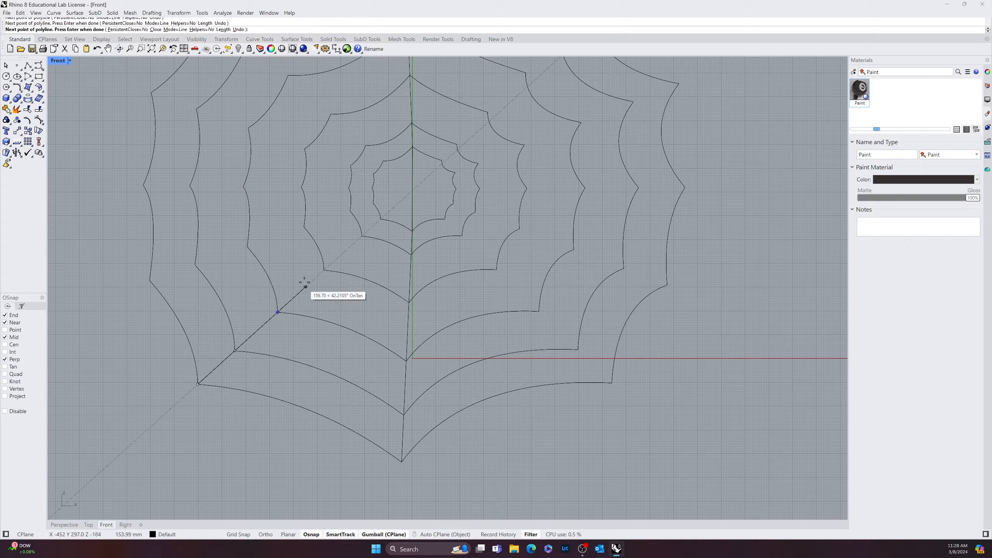
{"action": "left_click", "coordinate": [325, 270]}
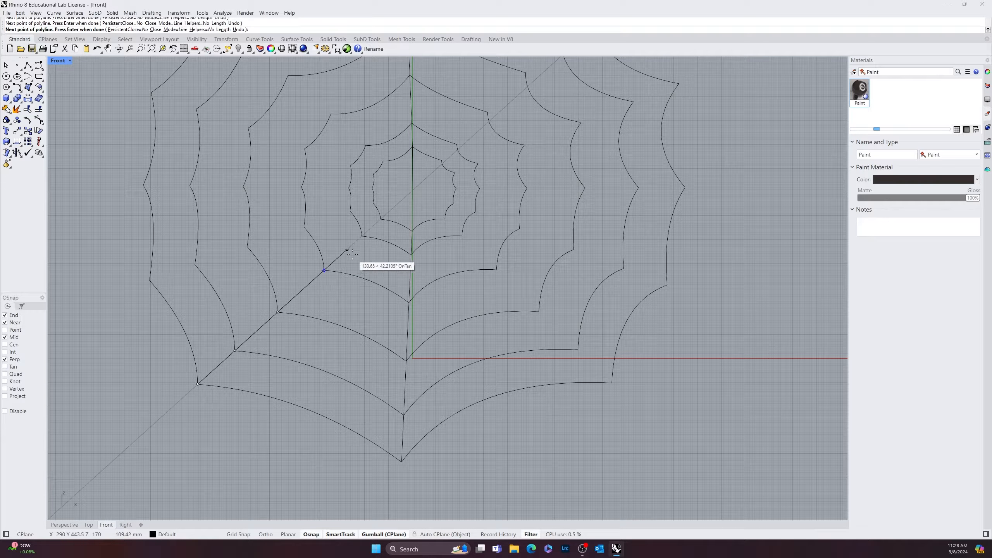
{"action": "left_click", "coordinate": [380, 219]}
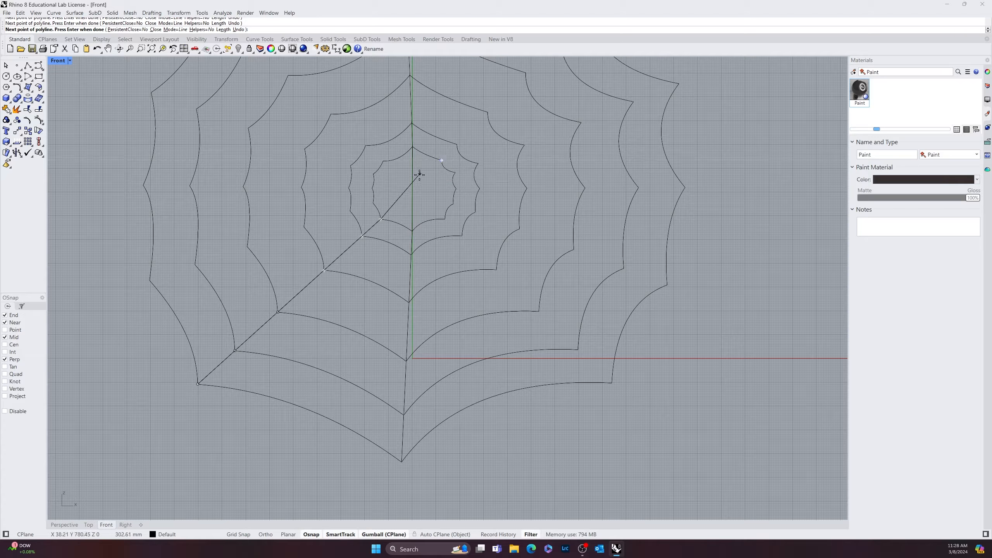
{"action": "left_click", "coordinate": [413, 191]}
{"action": "key", "text": "Return"}
Draw the steep lower-right radial polyline from the outermost ring through the matching ring corners to the web centre.
{"action": "key", "text": "Return"}
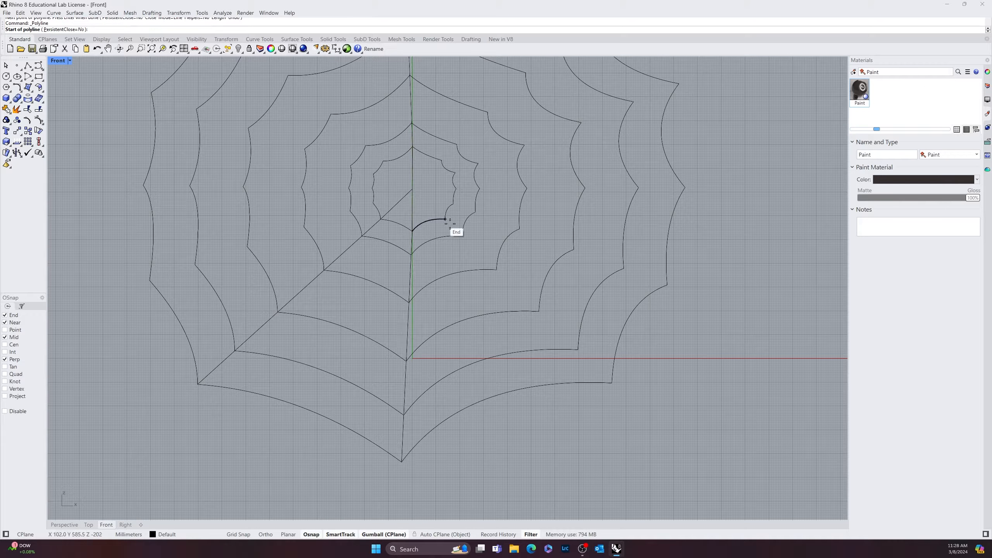
{"action": "left_click", "coordinate": [612, 383]}
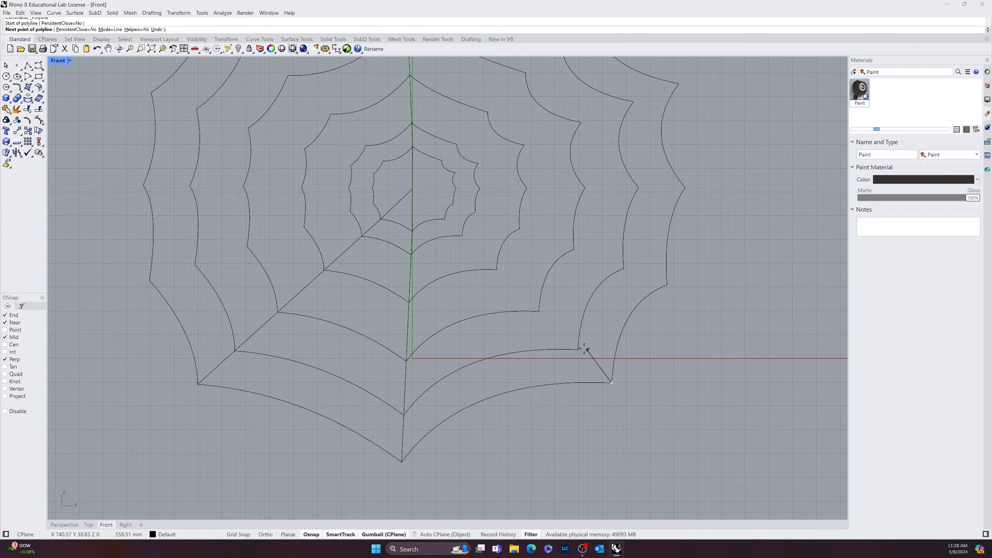
{"action": "left_click", "coordinate": [577, 349]}
{"action": "left_click", "coordinate": [539, 311]}
{"action": "left_click", "coordinate": [497, 272]}
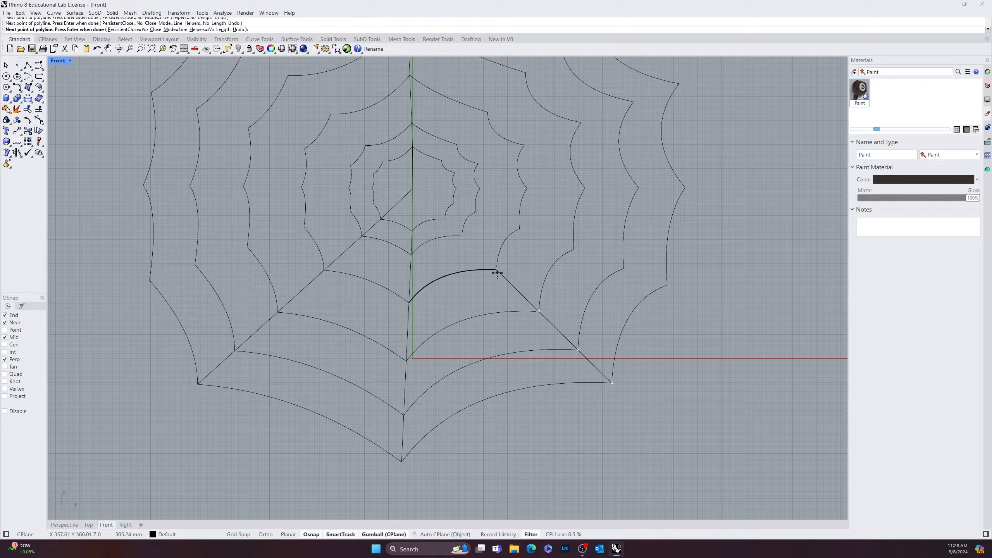
{"action": "left_click", "coordinate": [445, 219]}
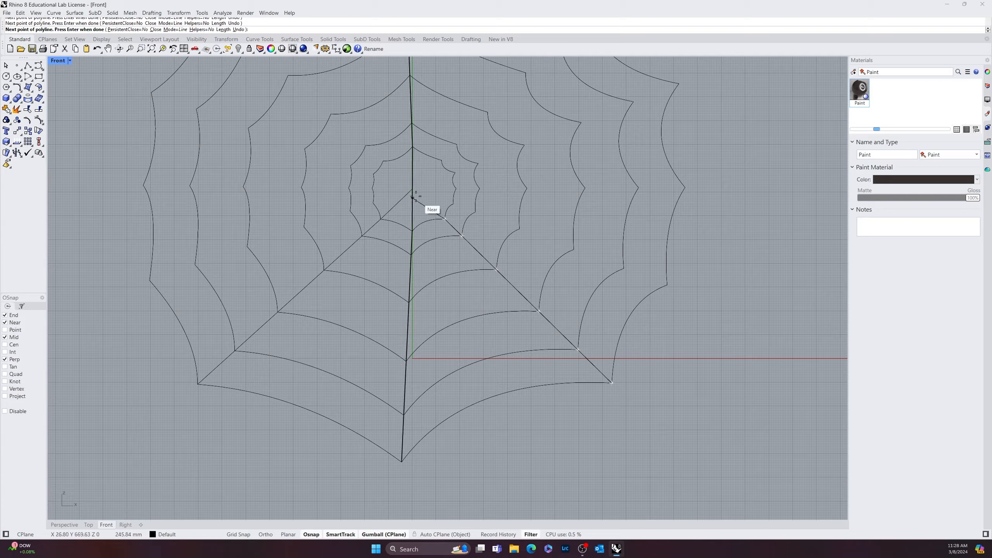
{"action": "left_click", "coordinate": [412, 190]}
{"action": "key", "text": "Return"}
Draw the shallow lower-right radial polyline from the outermost ring's corner through the inner ring corners to the web centre.
{"action": "key", "text": "Return"}
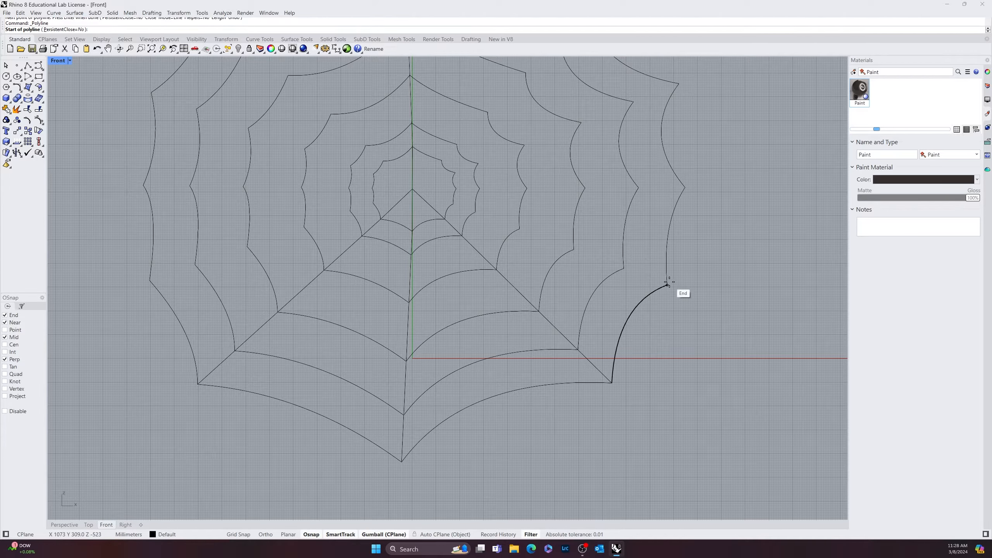
{"action": "left_click", "coordinate": [668, 284]}
{"action": "left_click", "coordinate": [624, 269]}
{"action": "left_click", "coordinate": [573, 250]}
{"action": "left_click", "coordinate": [520, 230]}
{"action": "left_click", "coordinate": [454, 204]}
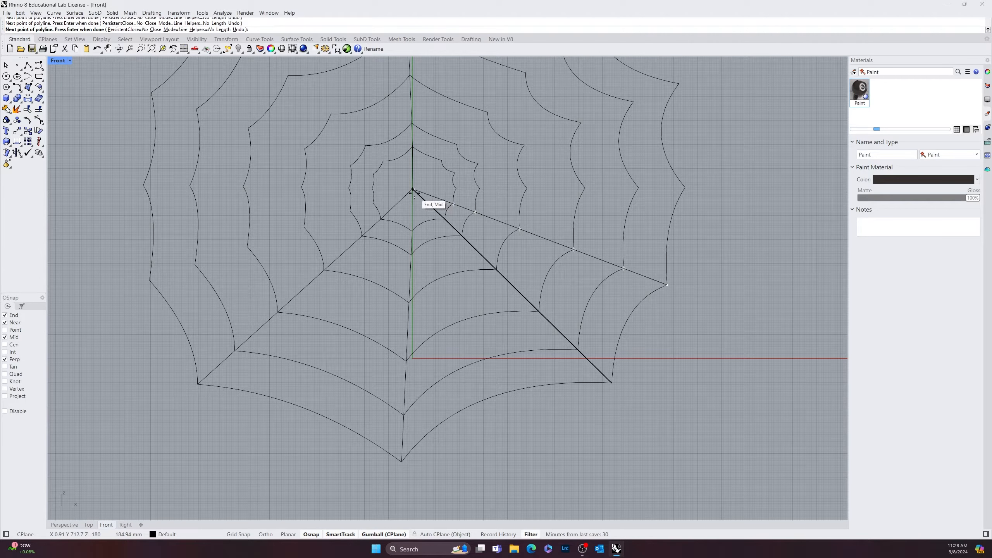
{"action": "left_click", "coordinate": [413, 191]}
{"action": "key", "text": "Return"}
Draw the horizontal right-hand radial polyline from the outermost ring through every ring's rightmost corner to the web centre.
{"action": "key", "text": "Return"}
{"action": "left_click", "coordinate": [684, 188]}
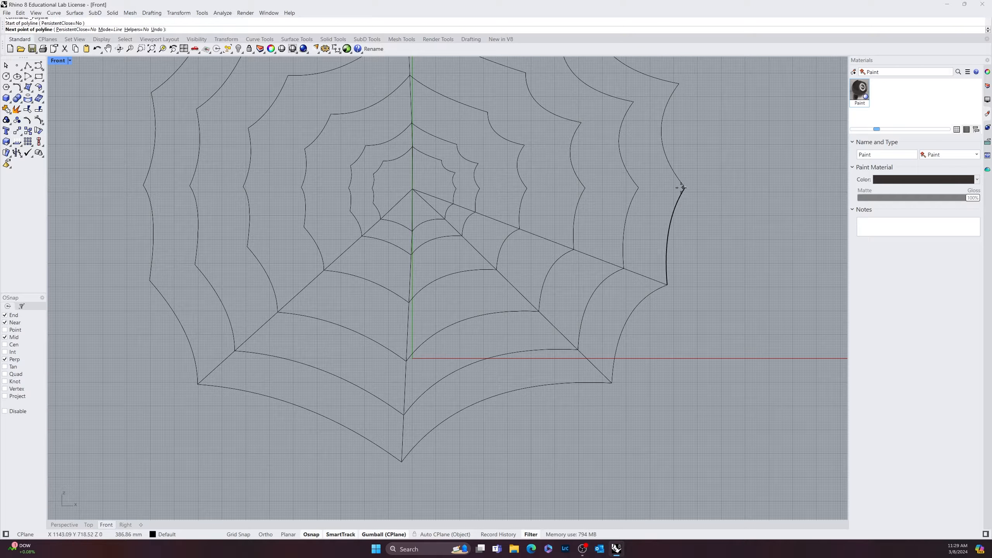
{"action": "left_click", "coordinate": [638, 187]}
{"action": "left_click", "coordinate": [585, 188]}
{"action": "left_click", "coordinate": [527, 188]}
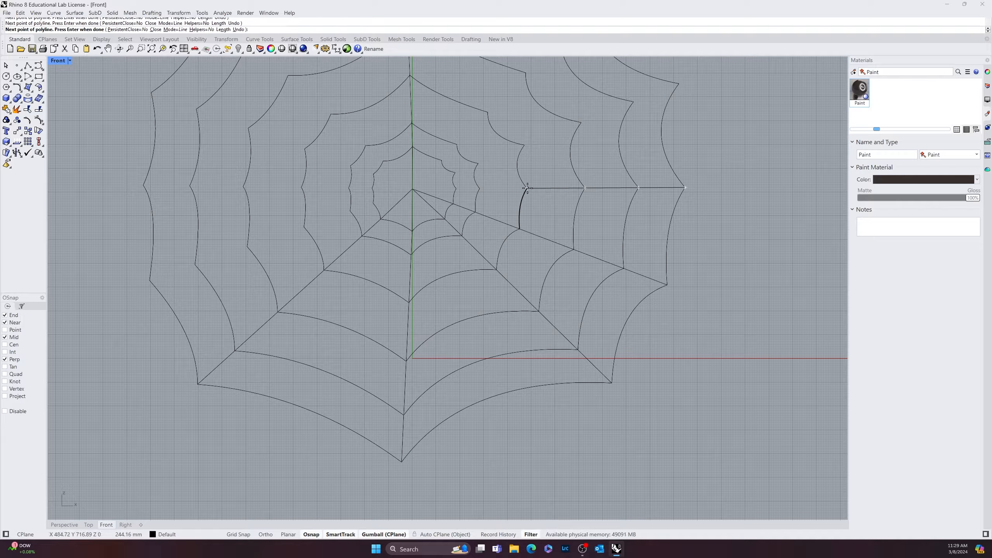
{"action": "left_click", "coordinate": [480, 188]}
{"action": "left_click", "coordinate": [459, 189]}
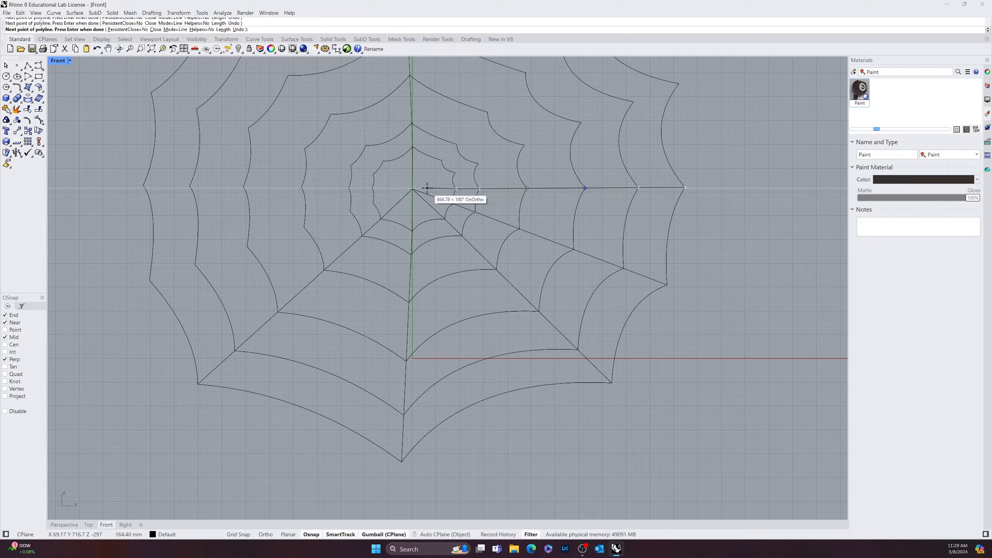
{"action": "left_click", "coordinate": [413, 189]}
{"action": "key", "text": "Return"}
Draw the shallow upper-right radial polyline from the outermost ring's corner through the inner ring corners to the web centre.
{"action": "right_click_drag", "start_coordinate": [573, 199], "coordinate": [509, 329]}
{"action": "key", "text": "Return"}
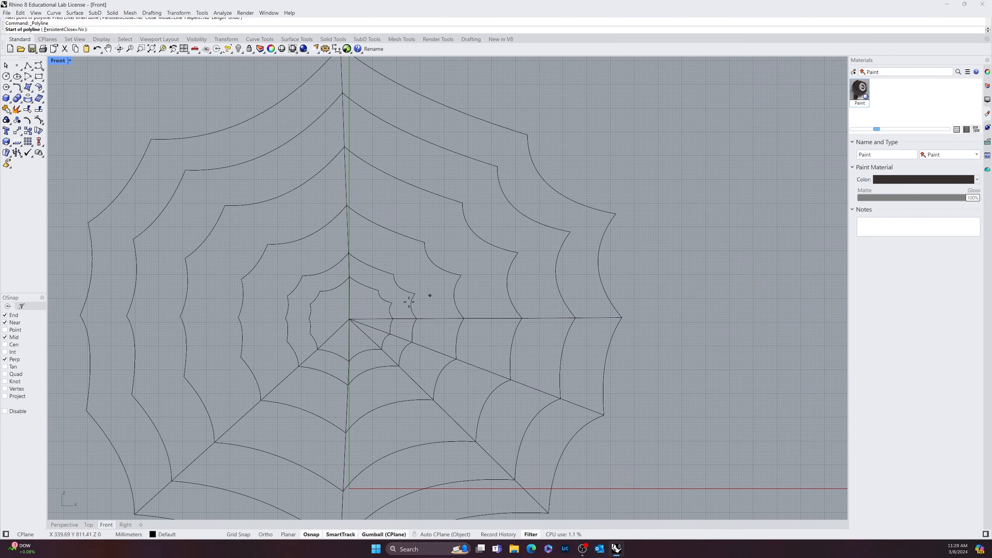
{"action": "left_click", "coordinate": [614, 212]}
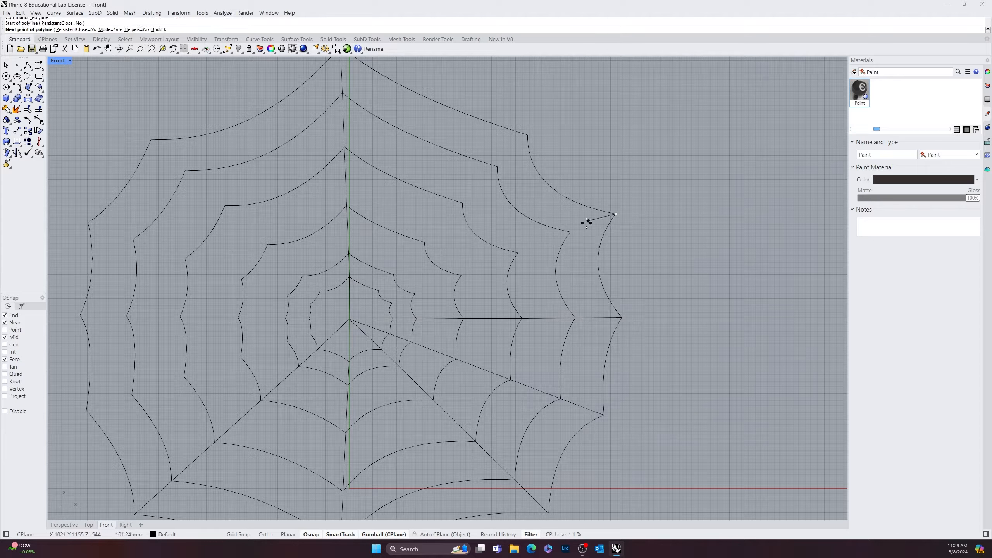
{"action": "left_click", "coordinate": [570, 232]}
{"action": "left_click", "coordinate": [518, 252]}
{"action": "left_click", "coordinate": [465, 275]}
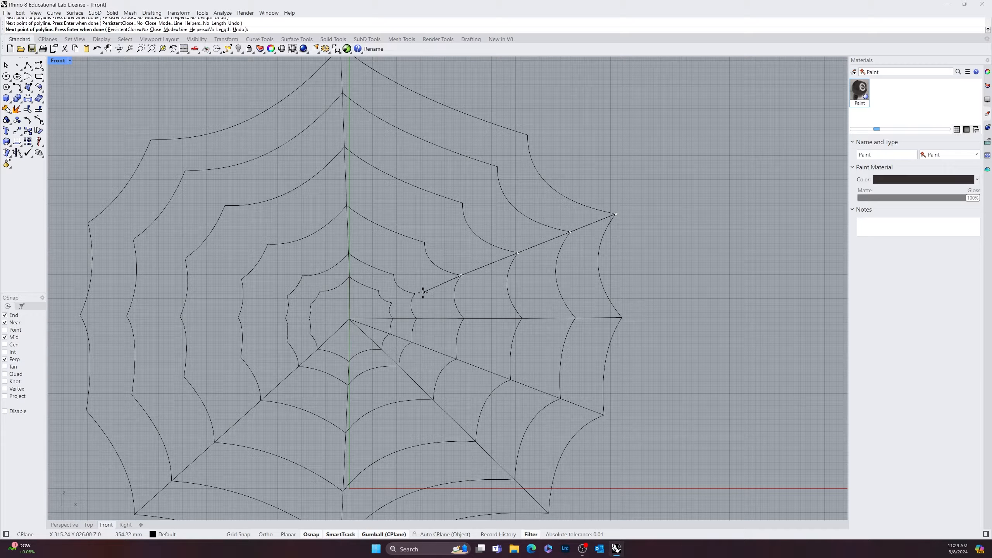
{"action": "left_click", "coordinate": [415, 293]}
{"action": "left_click", "coordinate": [392, 302]}
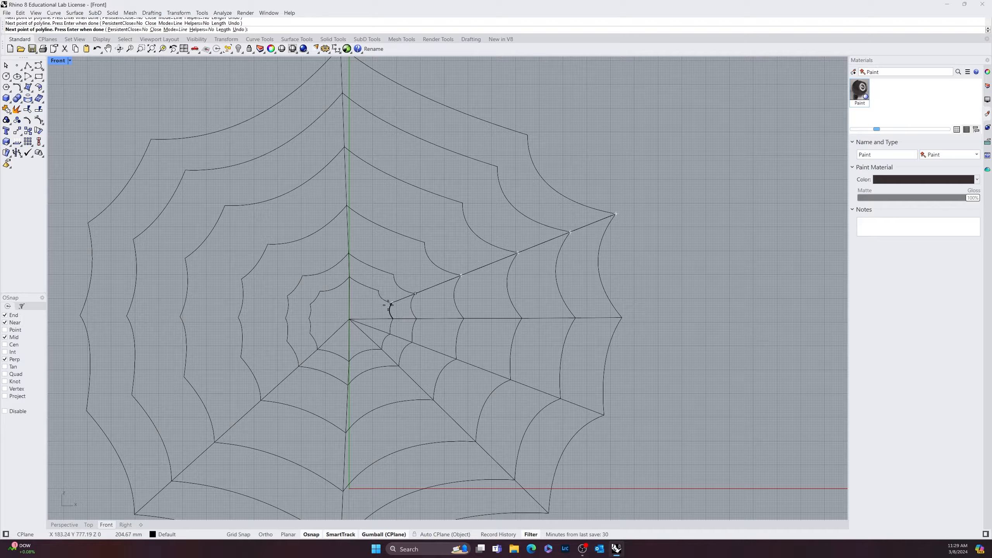
{"action": "left_click", "coordinate": [349, 318]}
{"action": "key", "text": "Return"}
Draw the steep upper-right radial polyline from the outermost ring through the matching ring corners to the web centre.
{"action": "key", "text": "Return"}
{"action": "left_click", "coordinate": [527, 135]}
{"action": "left_click", "coordinate": [498, 167]}
{"action": "left_click", "coordinate": [462, 203]}
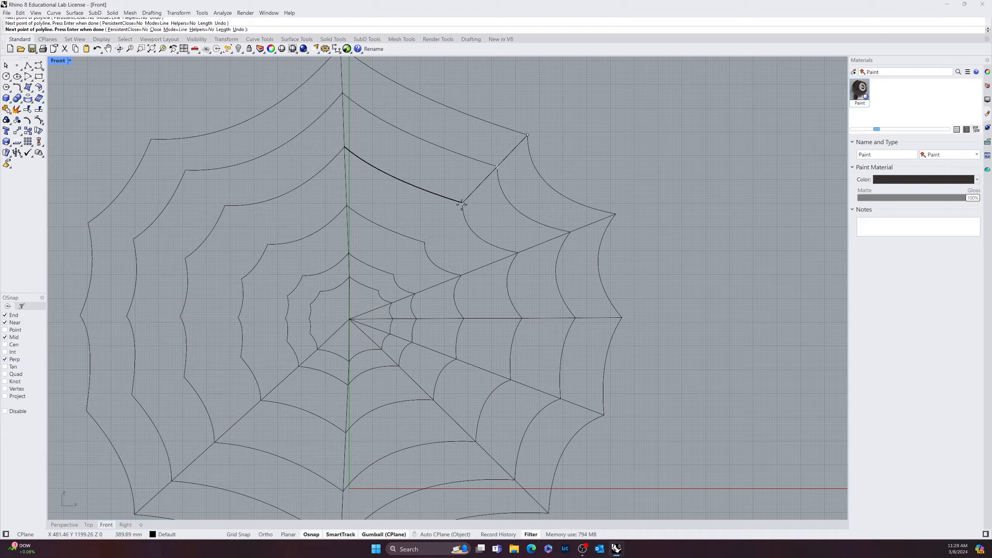
{"action": "left_click", "coordinate": [426, 241]}
{"action": "left_click", "coordinate": [394, 275]}
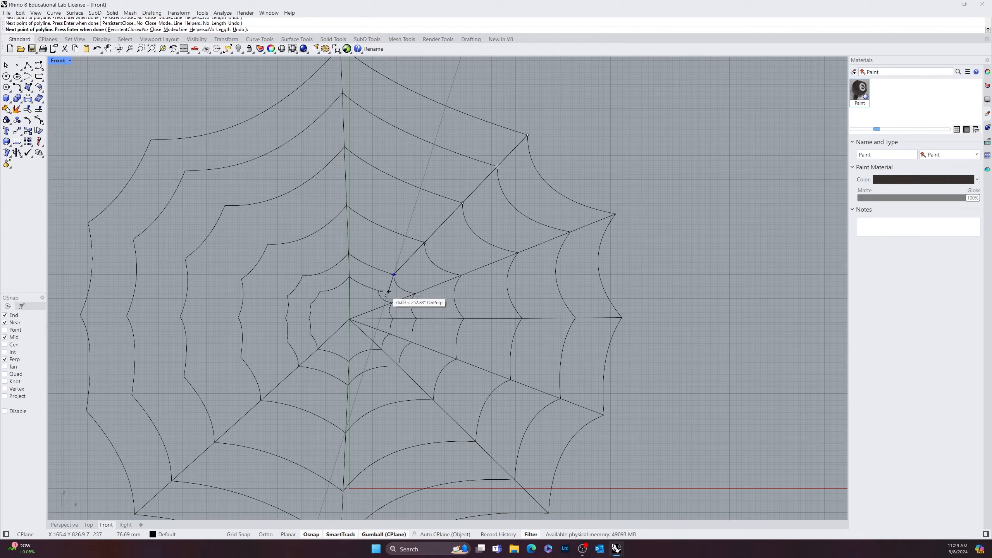
{"action": "left_click", "coordinate": [363, 299]}
{"action": "left_click", "coordinate": [350, 318]}
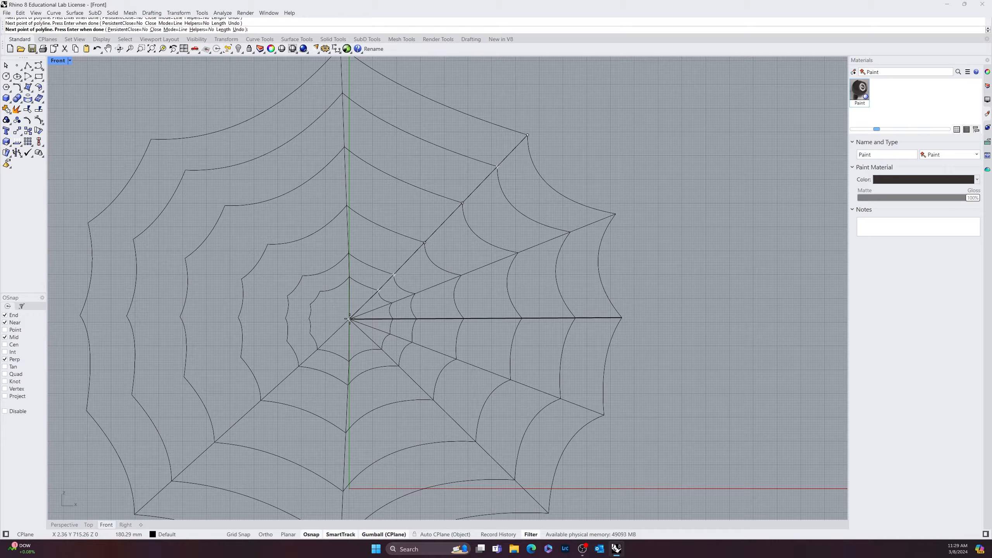
{"action": "key", "text": "Return"}
{"action": "key", "text": "Return"}
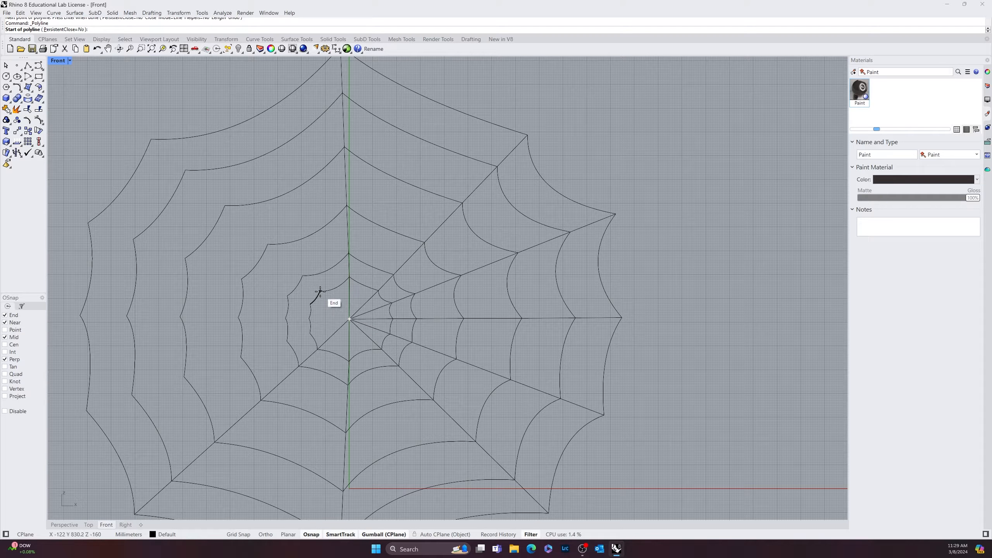
{"action": "left_click", "coordinate": [348, 320]}
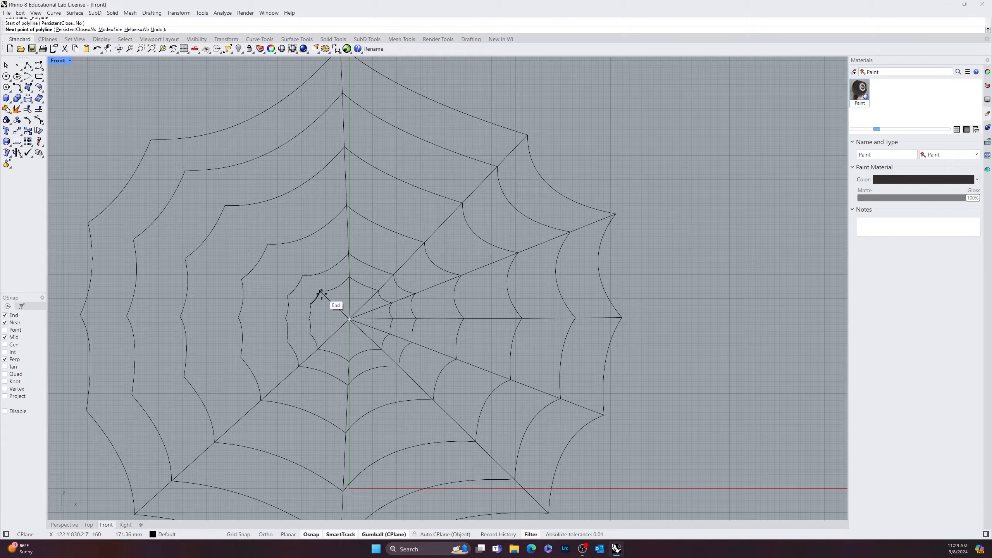
{"action": "left_click", "coordinate": [319, 291]}
{"action": "left_click", "coordinate": [301, 276]}
{"action": "left_click", "coordinate": [268, 246]}
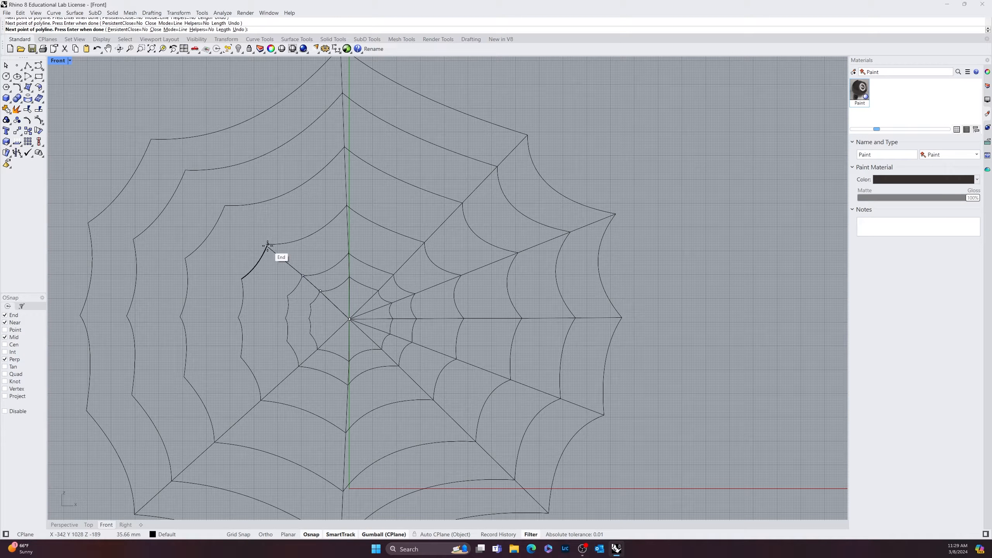
{"action": "scroll", "coordinate": [266, 245], "scroll_direction": "up", "scroll_amount": 5}
{"action": "key", "text": "Escape"}
Draw the steep upper-left radial polyline from the web centre through the matching ring corners, extending it past the outermost ring.
{"action": "key", "text": "Return"}
{"action": "left_click", "coordinate": [502, 451]}
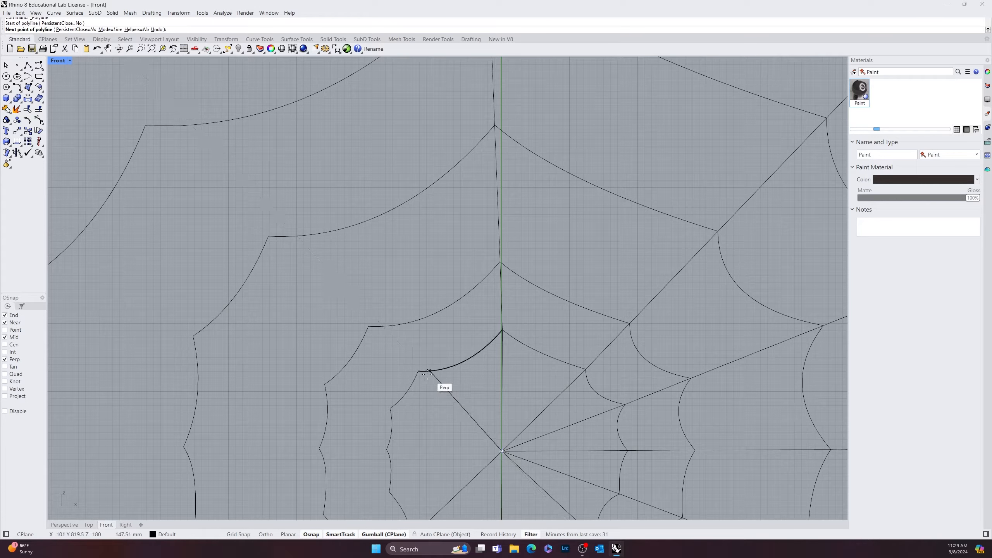
{"action": "left_click", "coordinate": [418, 371]}
{"action": "left_click", "coordinate": [369, 326]}
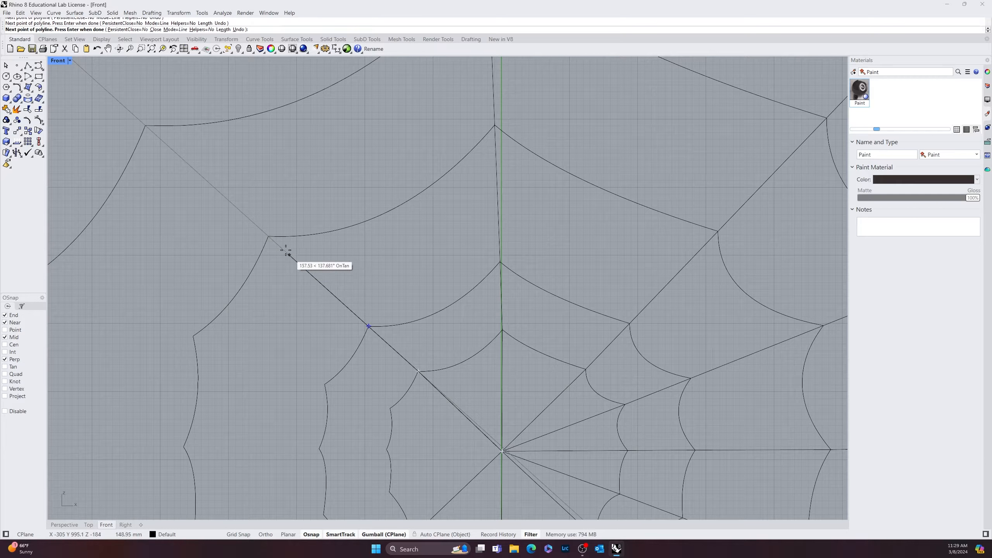
{"action": "left_click", "coordinate": [269, 236]}
{"action": "scroll", "coordinate": [268, 237], "scroll_direction": "down", "scroll_amount": 8}
{"action": "scroll", "coordinate": [237, 216], "scroll_direction": "up", "scroll_amount": 3}
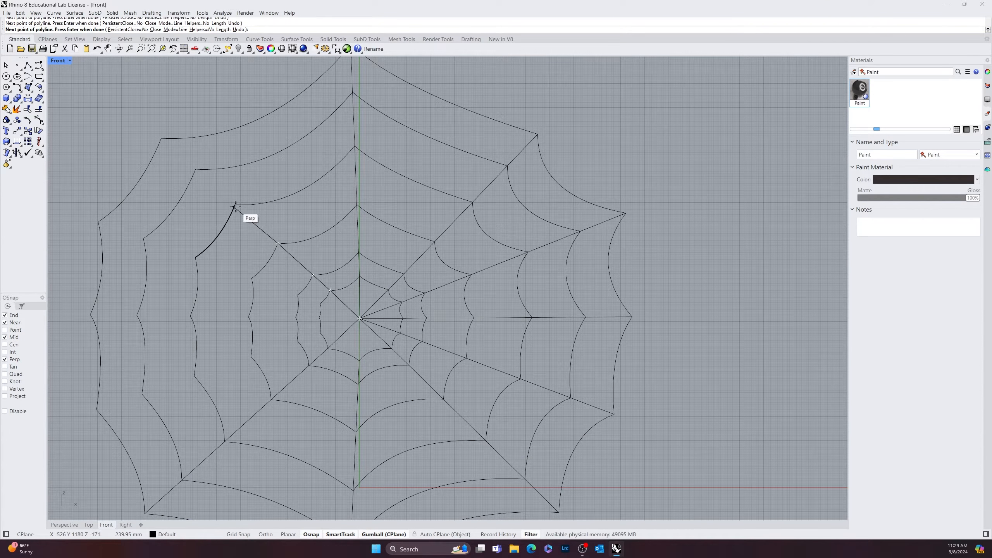
{"action": "left_click", "coordinate": [195, 171]}
{"action": "scroll", "coordinate": [159, 136], "scroll_direction": "down", "scroll_amount": 5}
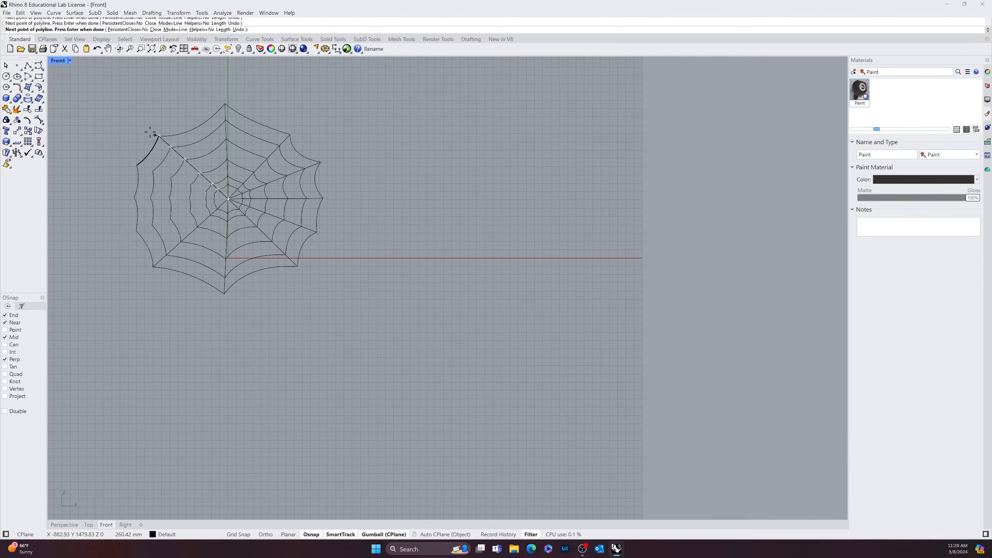
{"action": "left_click", "coordinate": [139, 110]}
{"action": "key", "text": "Return"}
Finish the upper-left radial and draw short anchor threads outward from the outermost ring's top and steep upper-right corners.
{"action": "key", "text": "Return"}
{"action": "left_click", "coordinate": [226, 103]}
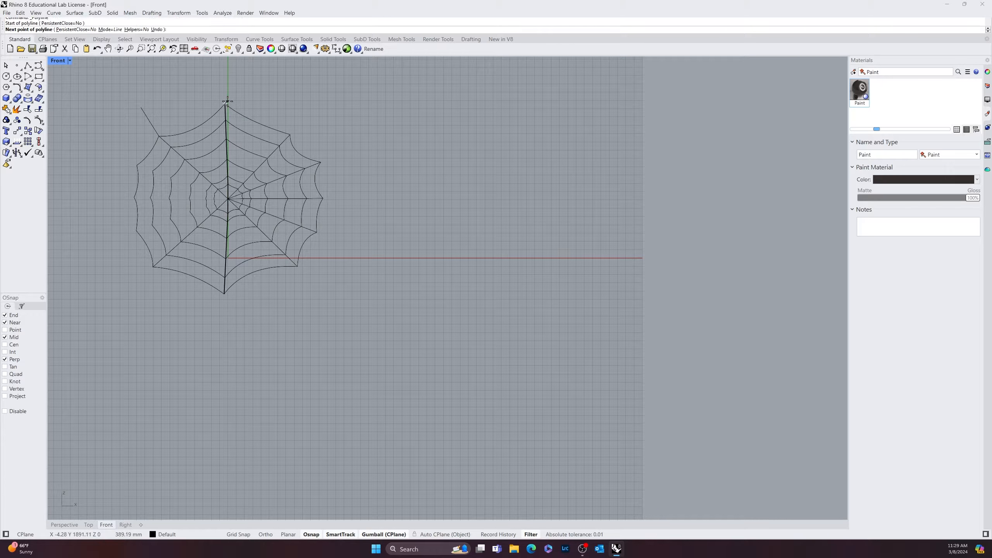
{"action": "left_click", "coordinate": [225, 75]}
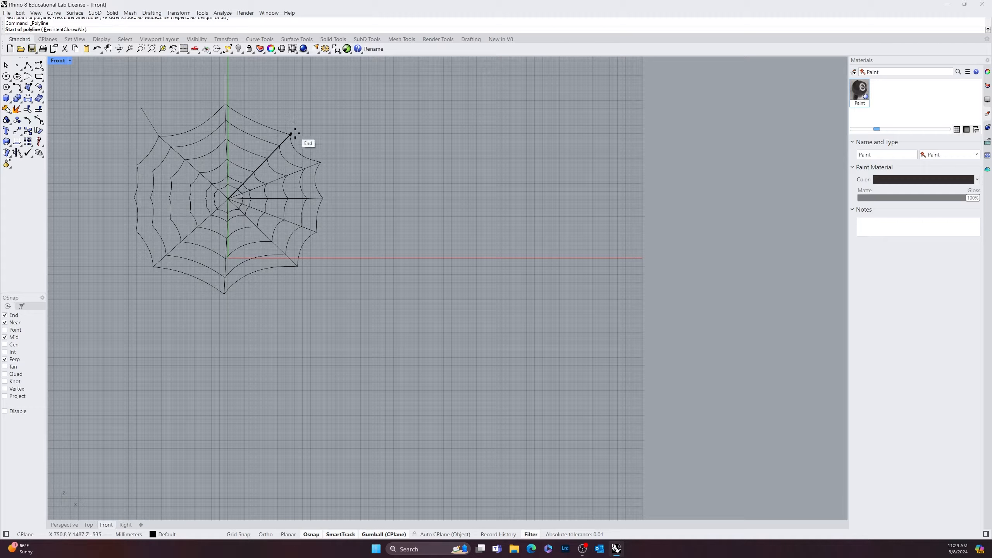
{"action": "left_click", "coordinate": [312, 111]}
{"action": "key", "text": "Return"}
Draw short horizontal anchor threads outward from the outermost ring's shallow upper-right corner and its rightmost corner.
{"action": "key", "text": "Return"}
{"action": "left_click", "coordinate": [321, 161]}
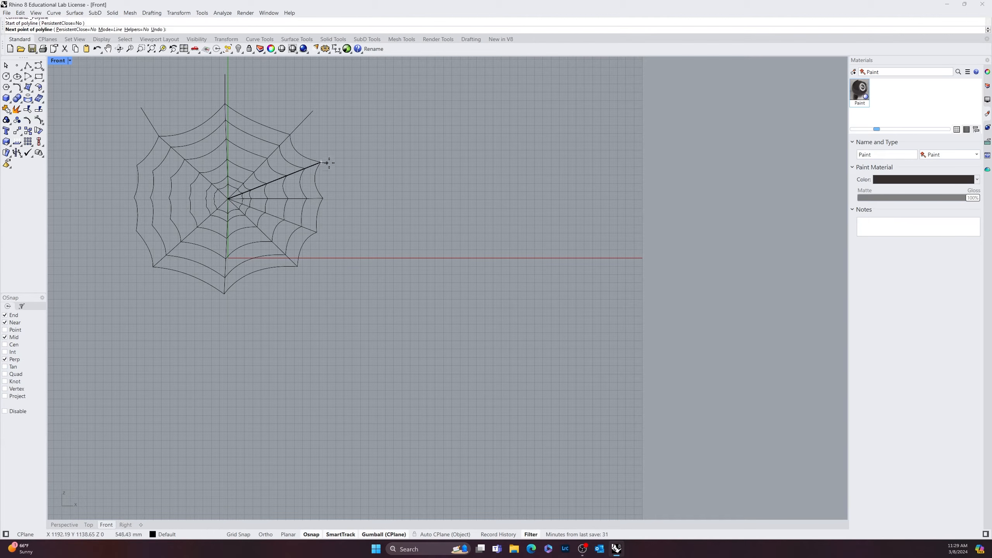
{"action": "left_click", "coordinate": [347, 161]}
{"action": "key", "text": "Return"}
{"action": "key", "text": "Return"}
{"action": "left_click", "coordinate": [322, 199]}
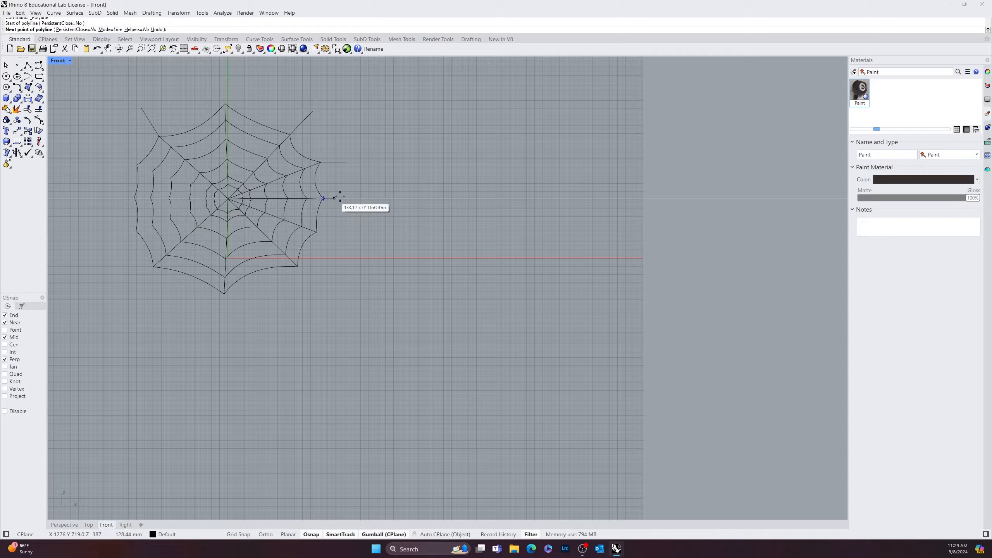
{"action": "left_click", "coordinate": [347, 198]}
{"action": "key", "text": "Return"}
Draw short diagonal anchor threads outward from the outermost ring's two lower-right corners.
{"action": "key", "text": "Return"}
{"action": "left_click", "coordinate": [316, 232]}
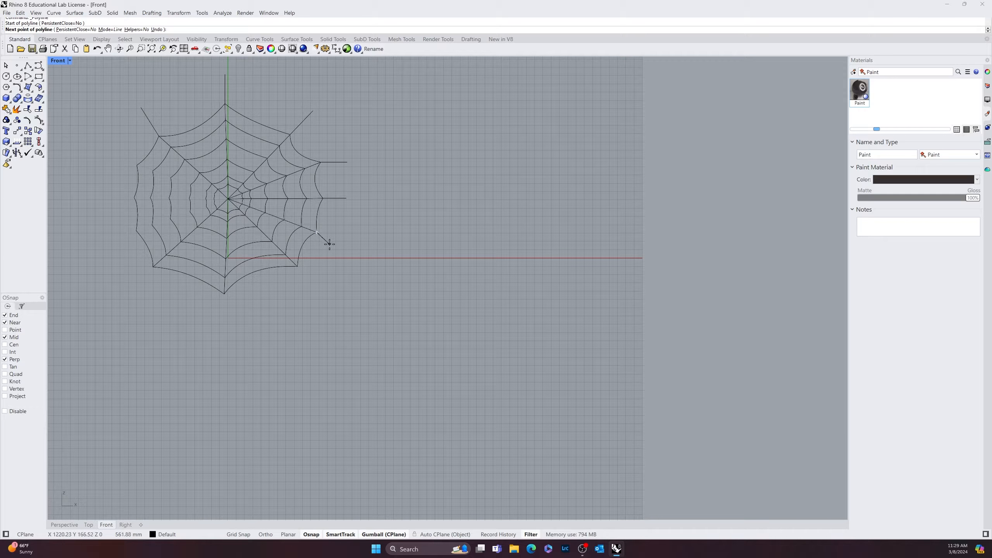
{"action": "left_click", "coordinate": [337, 240]}
{"action": "key", "text": "Return"}
{"action": "key", "text": "Return"}
{"action": "left_click", "coordinate": [297, 267]}
{"action": "left_click", "coordinate": [310, 285]}
{"action": "key", "text": "Return"}
Draw a vertical anchor thread down from the outermost ring's bottom corner and a diagonal one from its steep lower-left corner.
{"action": "key", "text": "Return"}
{"action": "left_click", "coordinate": [225, 294]}
{"action": "left_click", "coordinate": [225, 318]}
{"action": "key", "text": "Return"}
{"action": "key", "text": "Return"}
{"action": "left_click", "coordinate": [153, 267]}
{"action": "left_click", "coordinate": [134, 281]}
{"action": "key", "text": "Return"}
{"action": "key", "text": "Return"}
{"action": "left_click", "coordinate": [137, 231]}
{"action": "left_click", "coordinate": [115, 229]}
{"action": "key", "text": "Return"}
Draw the shallow upper-left radial polyline from the outermost ring through every matching ring corner to the web centre.
{"action": "key", "text": "Return"}
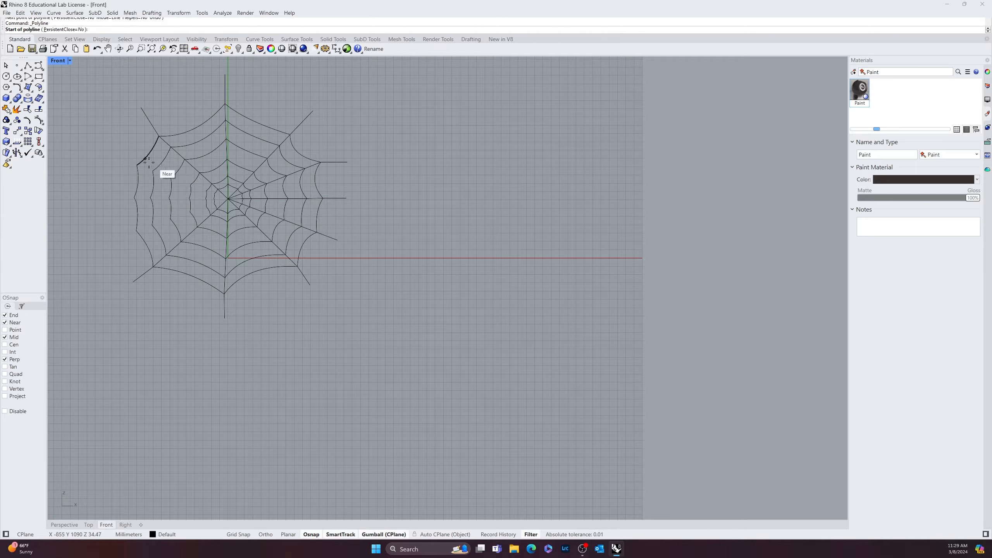
{"action": "left_click", "coordinate": [138, 165]}
{"action": "left_click", "coordinate": [153, 171]}
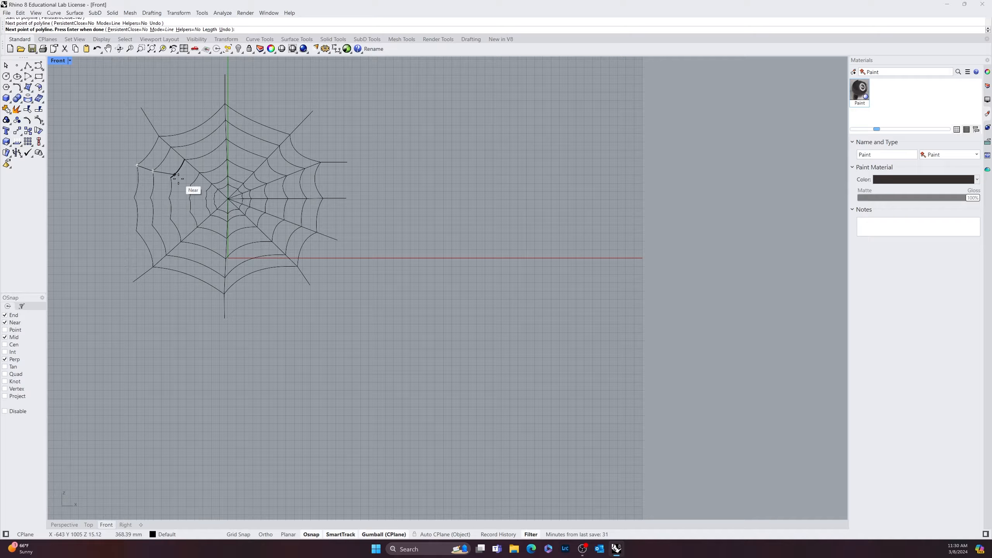
{"action": "left_click", "coordinate": [170, 178]}
{"action": "scroll", "coordinate": [171, 179], "scroll_direction": "up", "scroll_amount": 5}
{"action": "left_click", "coordinate": [208, 189]}
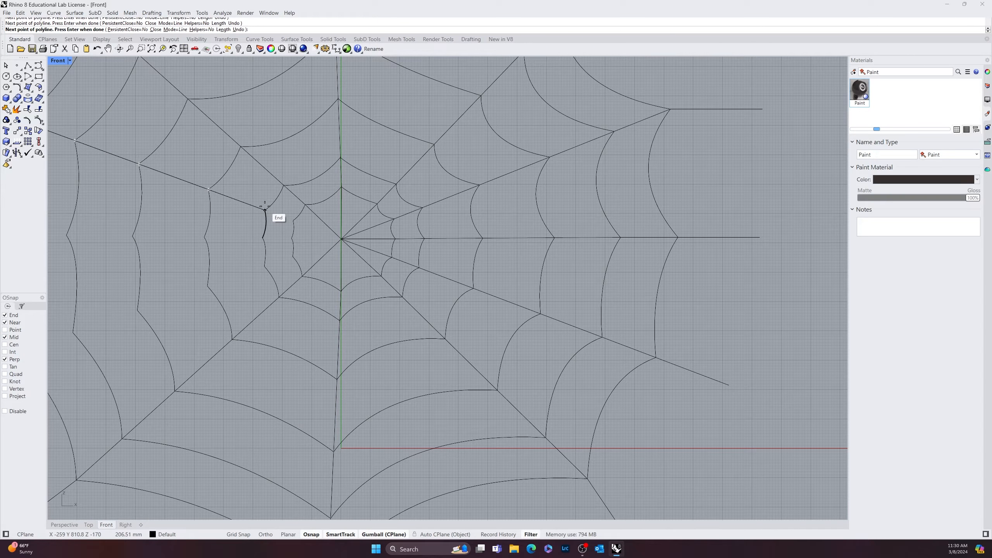
{"action": "left_click", "coordinate": [265, 211]}
{"action": "left_click", "coordinate": [293, 220]}
{"action": "left_click", "coordinate": [340, 239]}
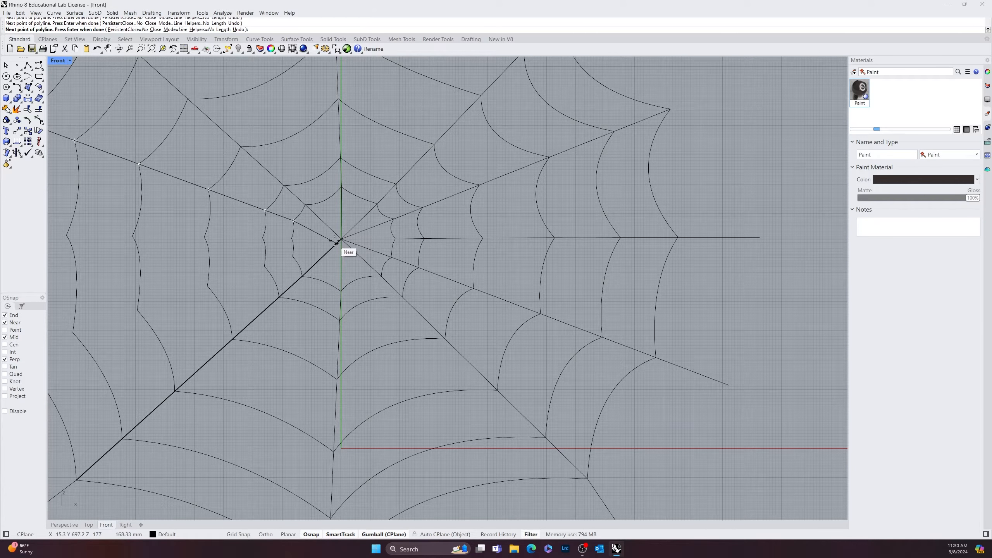
{"action": "key", "text": "Return"}
Draw the horizontal left-hand radial polyline from the web centre through each ring to the outermost ring.
{"action": "key", "text": "Return"}
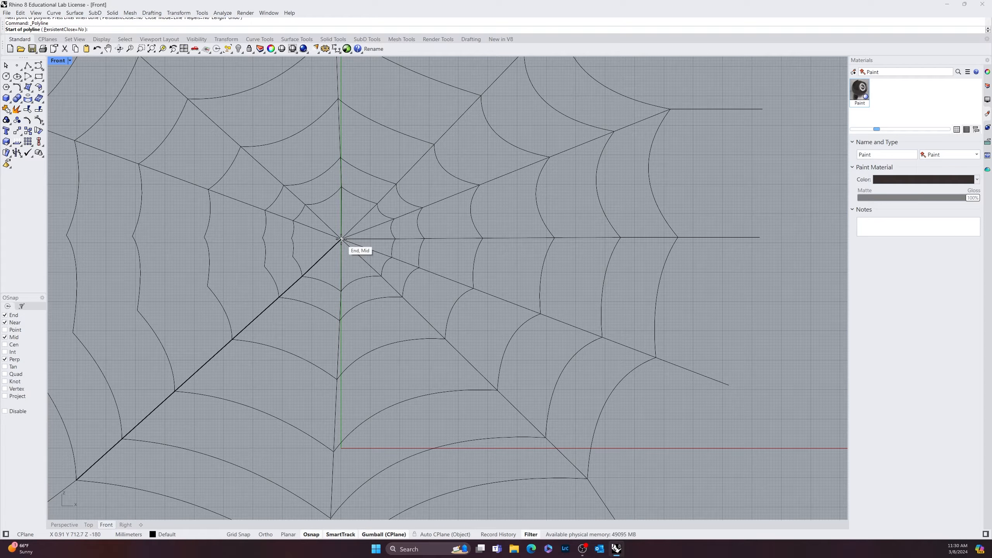
{"action": "left_click", "coordinate": [342, 239]}
{"action": "left_click", "coordinate": [292, 238]}
{"action": "left_click", "coordinate": [261, 238]}
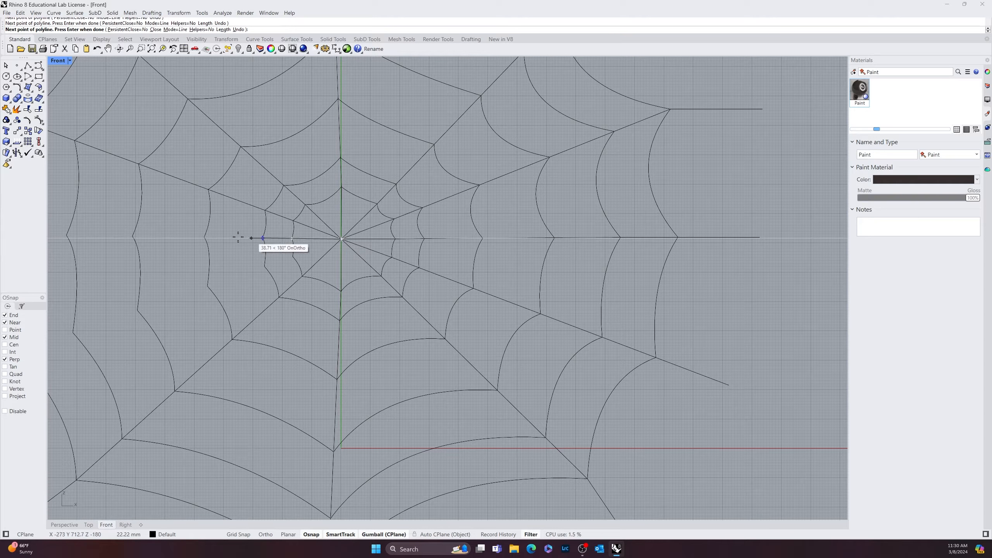
{"action": "left_click", "coordinate": [204, 238]}
{"action": "left_click", "coordinate": [132, 234]}
{"action": "right_click_drag", "start_coordinate": [129, 234], "coordinate": [315, 250]}
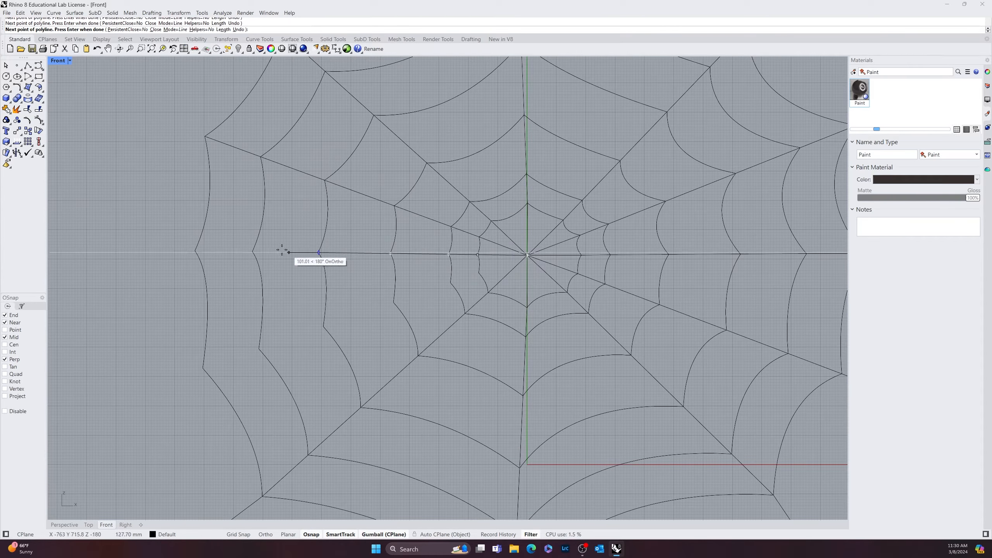
{"action": "left_click", "coordinate": [252, 252]}
{"action": "left_click", "coordinate": [195, 251]}
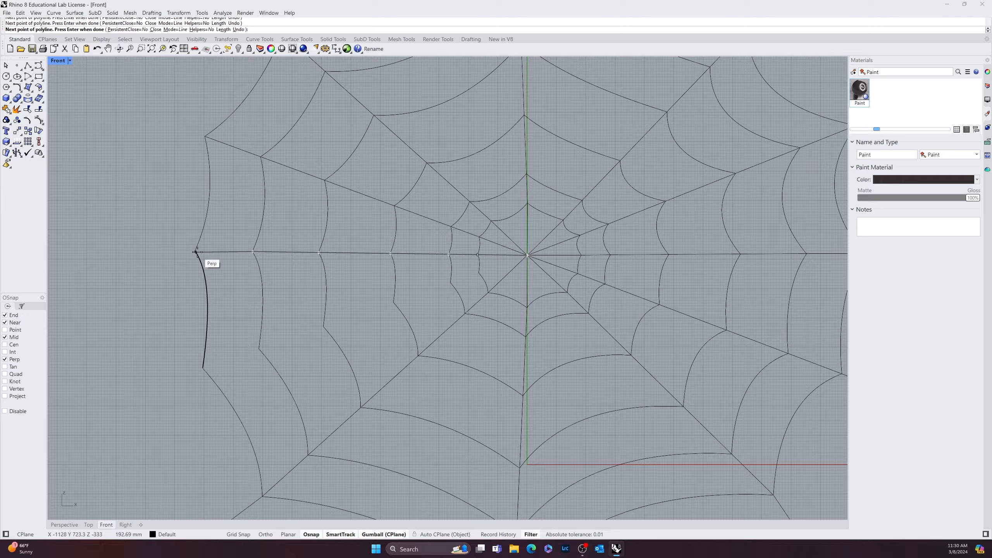
{"action": "key", "text": "Return"}
Draw the shallow lower-left radial polyline from the outermost ring through the matching ring corners to the web centre.
{"action": "key", "text": "Return"}
{"action": "left_click", "coordinate": [202, 369]}
{"action": "left_click", "coordinate": [259, 348]}
{"action": "left_click", "coordinate": [323, 326]}
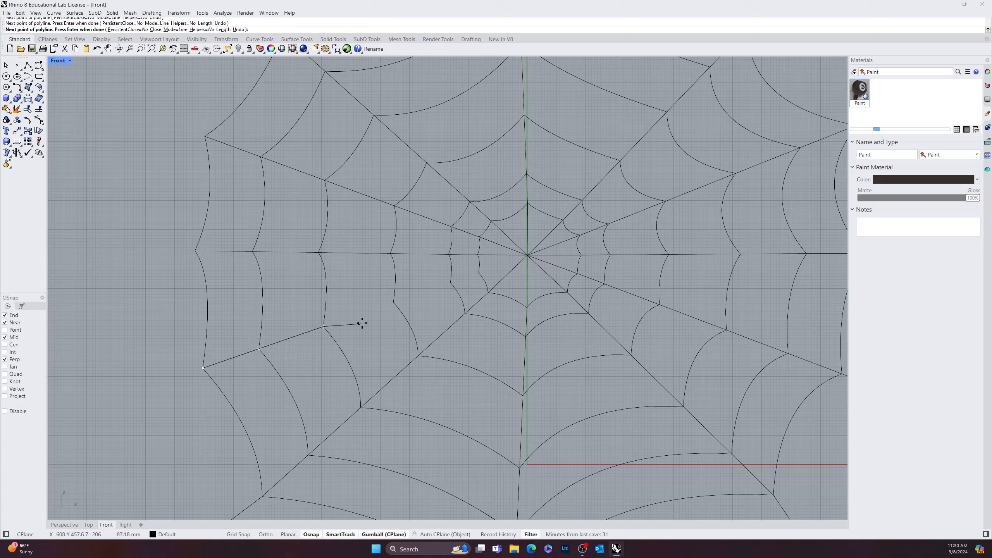
{"action": "left_click", "coordinate": [393, 301]}
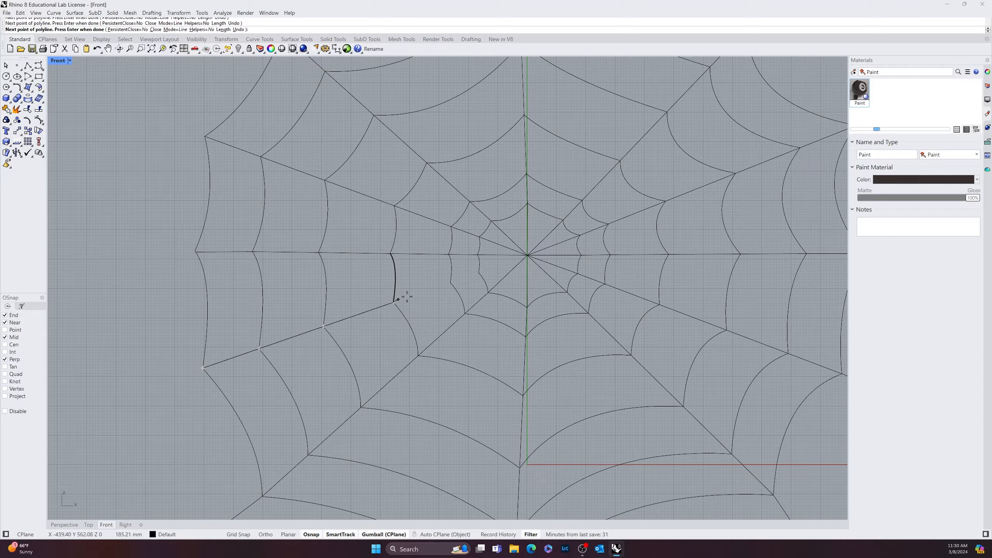
{"action": "left_click", "coordinate": [451, 283]}
{"action": "left_click", "coordinate": [479, 272]}
{"action": "left_click", "coordinate": [527, 255]}
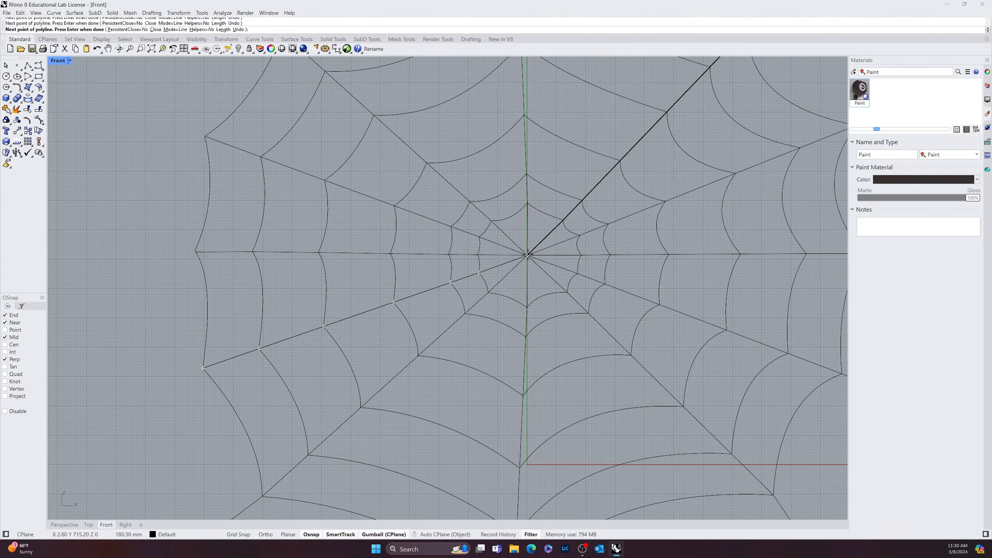
{"action": "key", "text": "Return"}
Draw an anchor thread extending the shallow upper-left radial outward from the outermost ring.
{"action": "scroll", "coordinate": [576, 293], "scroll_direction": "down", "scroll_amount": 16}
{"action": "right_click_drag", "start_coordinate": [576, 335], "coordinate": [456, 317]}
{"action": "scroll", "coordinate": [470, 285], "scroll_direction": "up", "scroll_amount": 10}
{"action": "key", "text": "Return"}
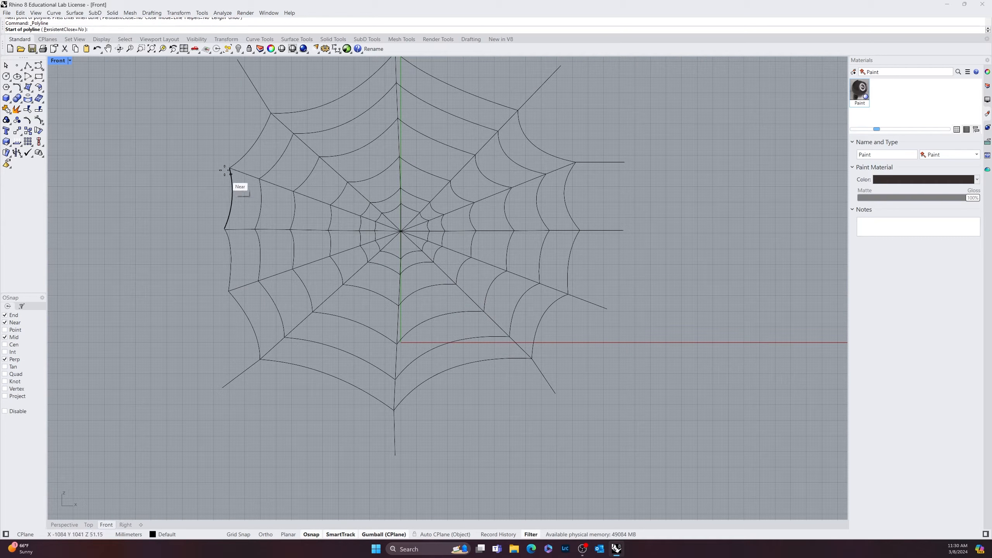
{"action": "left_click", "coordinate": [230, 168]}
{"action": "left_click", "coordinate": [169, 142]}
{"action": "key", "text": "Return"}
Draw anchor threads outward from the outermost ring's leftmost corner and its shallow lower-left corner.
{"action": "key", "text": "Return"}
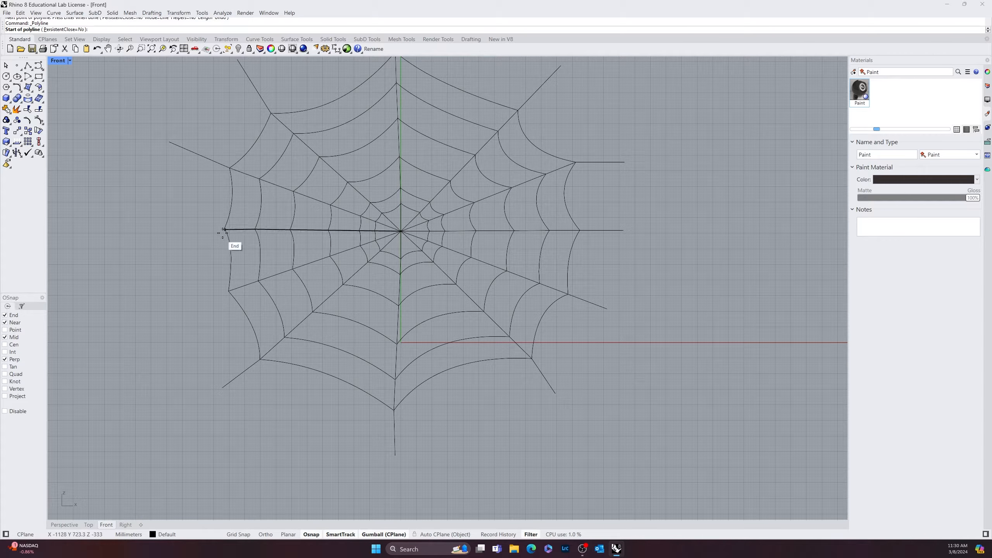
{"action": "left_click", "coordinate": [225, 230]}
{"action": "left_click", "coordinate": [159, 230]}
{"action": "key", "text": "Return"}
{"action": "key", "text": "Return"}
{"action": "left_click", "coordinate": [229, 290]}
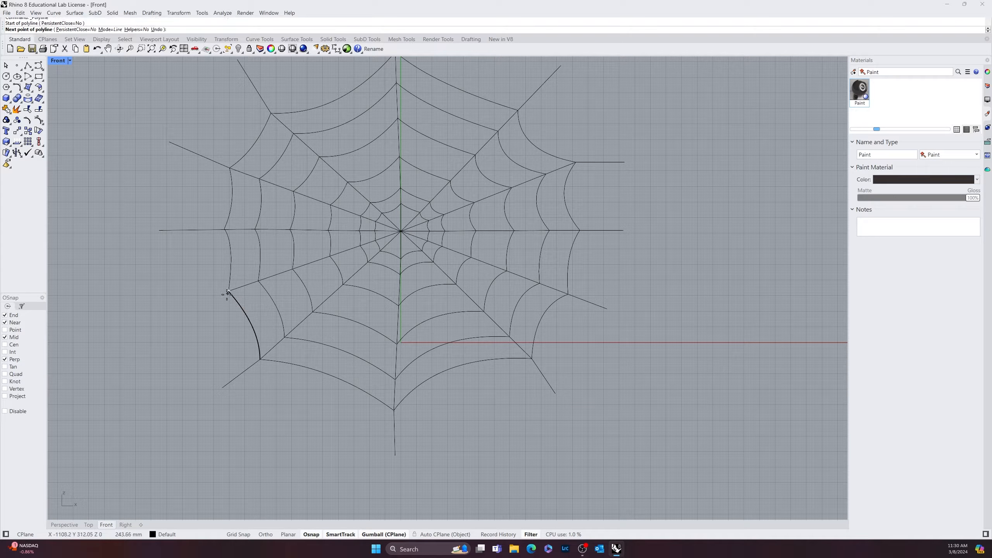
{"action": "left_click", "coordinate": [170, 313]}
{"action": "key", "text": "Return"}
Try piping all the web curves with a 2 mm radius, and undo the pipes.
{"action": "scroll", "coordinate": [382, 315], "scroll_direction": "down", "scroll_amount": 5}
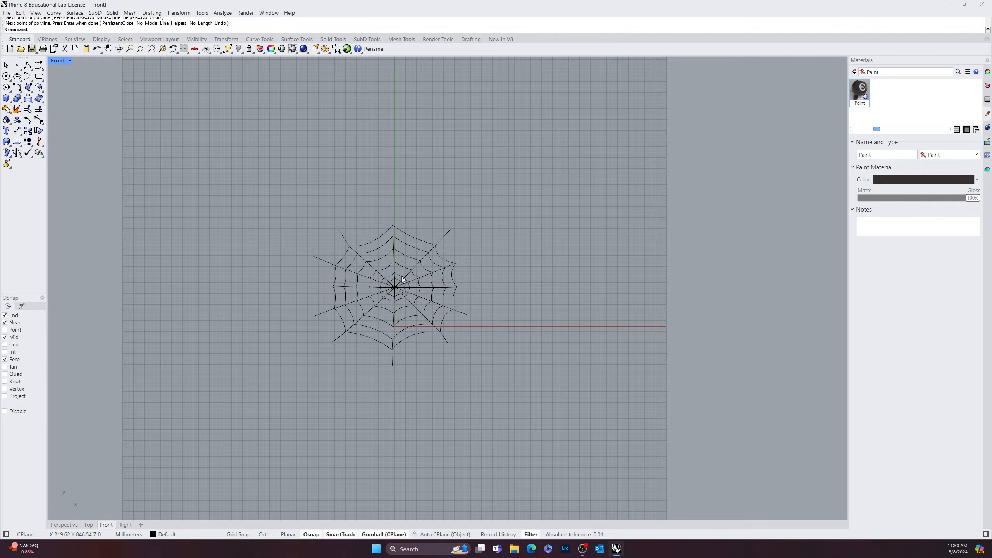
{"action": "scroll", "coordinate": [487, 317], "scroll_direction": "up", "scroll_amount": 3}
{"action": "left_click_drag", "start_coordinate": [441, 73], "coordinate": [147, 416]}
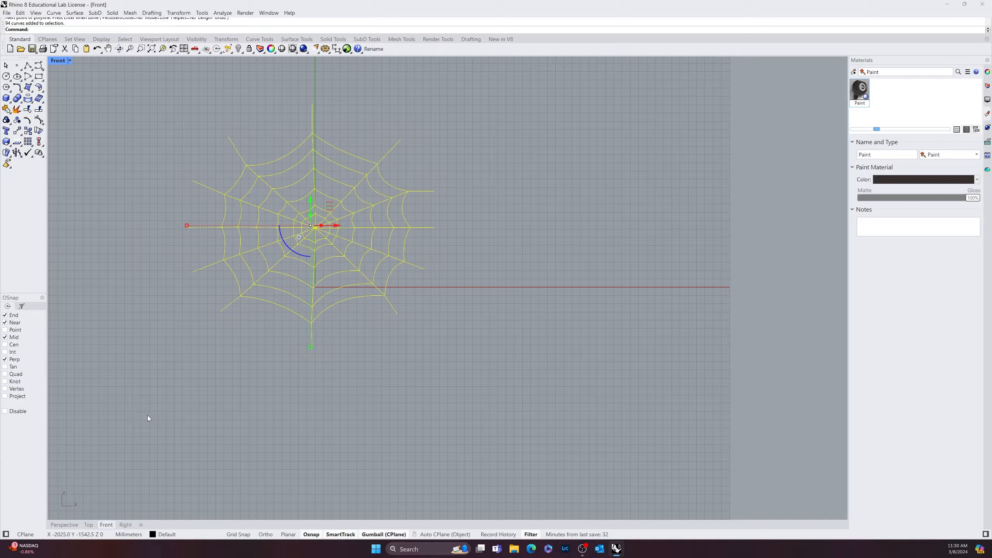
{"action": "type", "text": "Pipe"}
{"action": "key", "text": "Return"}
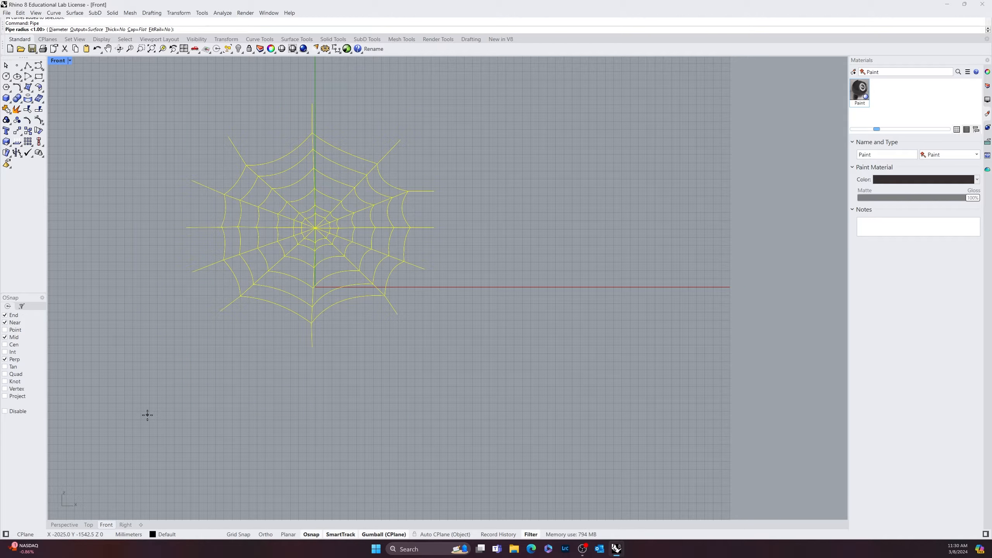
{"action": "type", "text": "2"}
{"action": "key", "text": "Return"}
{"action": "scroll", "coordinate": [323, 310], "scroll_direction": "up", "scroll_amount": 1}
{"action": "key", "text": "Return"}
{"action": "scroll", "coordinate": [301, 294], "scroll_direction": "up", "scroll_amount": 5}
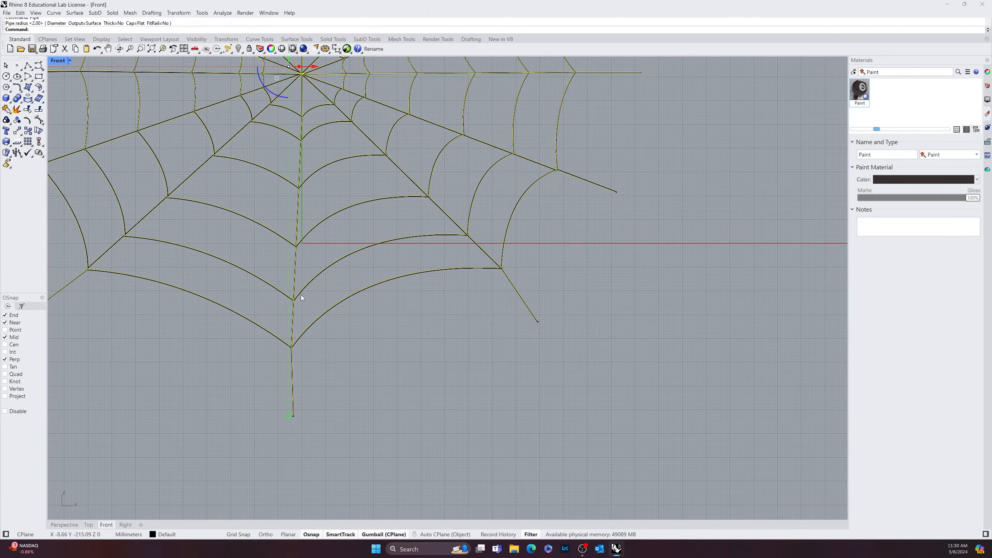
{"action": "scroll", "coordinate": [305, 318], "scroll_direction": "down", "scroll_amount": 2}
{"action": "scroll", "coordinate": [371, 321], "scroll_direction": "down", "scroll_amount": 5}
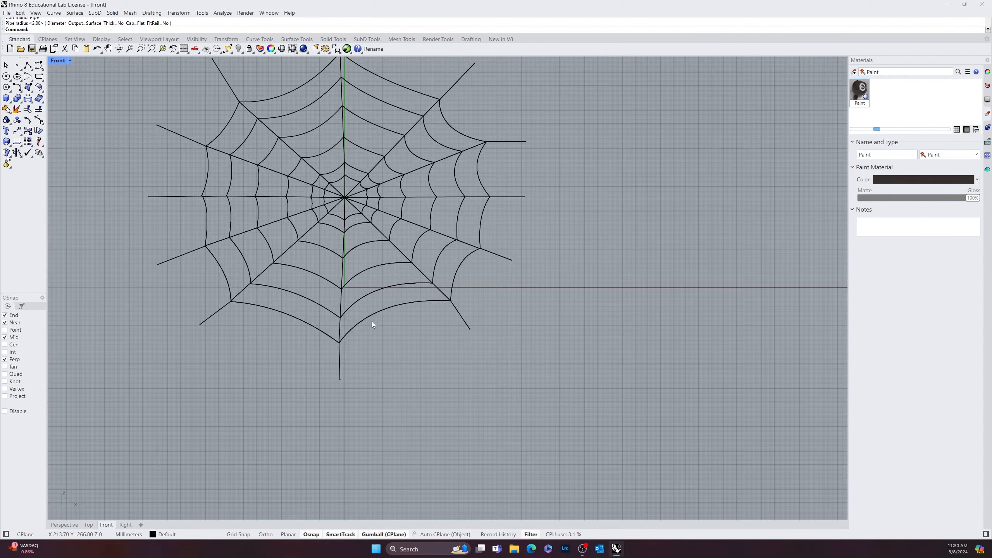
{"action": "key", "text": "ctrl+z"}
Pipe all the web curves with a 3 mm radius.
{"action": "right_click_drag", "start_coordinate": [456, 252], "coordinate": [512, 302]}
{"action": "left_click_drag", "start_coordinate": [611, 79], "coordinate": [165, 455]}
{"action": "key", "text": "Return"}
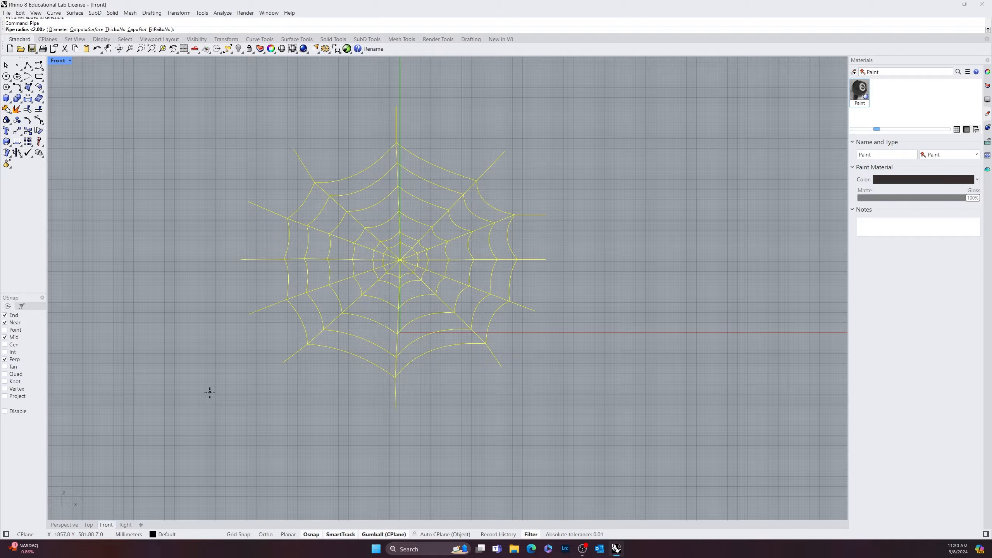
{"action": "type", "text": "3"}
{"action": "key", "text": "Return"}
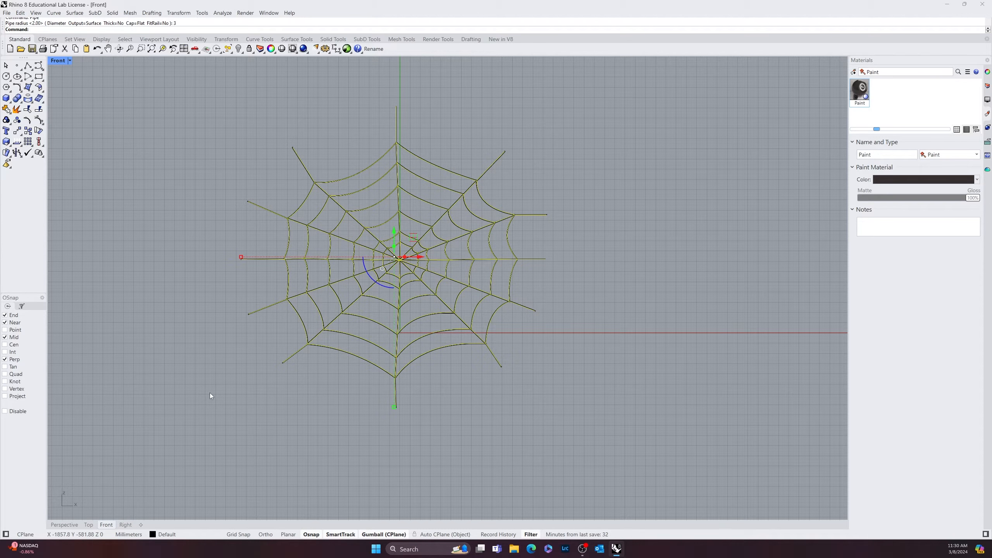
{"action": "key", "text": "Return"}
{"action": "key", "text": "Escape"}
{"action": "key", "text": "Escape"}
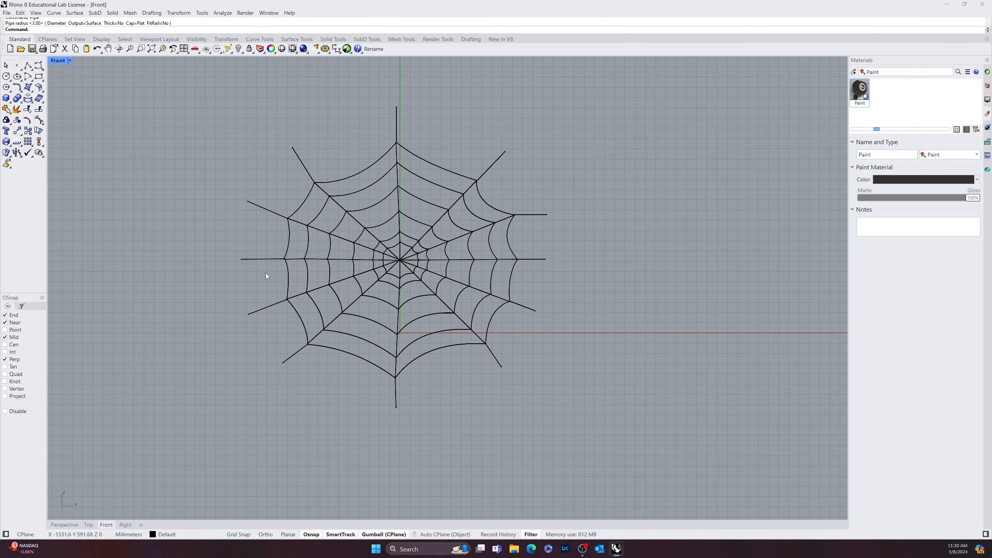
Examine the piped web's strand thickness and joints up close in the Front view and from several angles in Perspective.
{"action": "scroll", "coordinate": [281, 262], "scroll_direction": "up", "scroll_amount": 8}
{"action": "scroll", "coordinate": [430, 225], "scroll_direction": "down", "scroll_amount": 6}
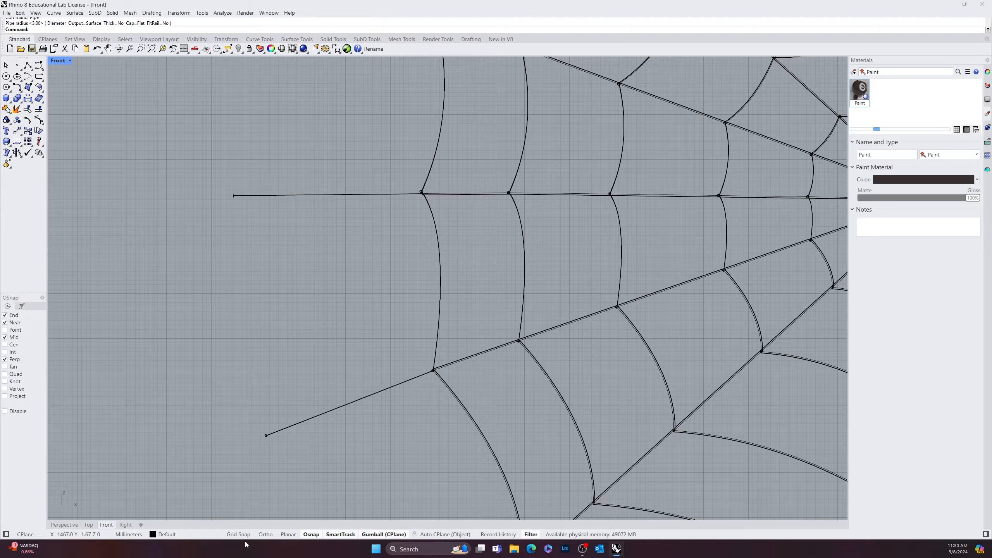
{"action": "left_click", "coordinate": [64, 524]}
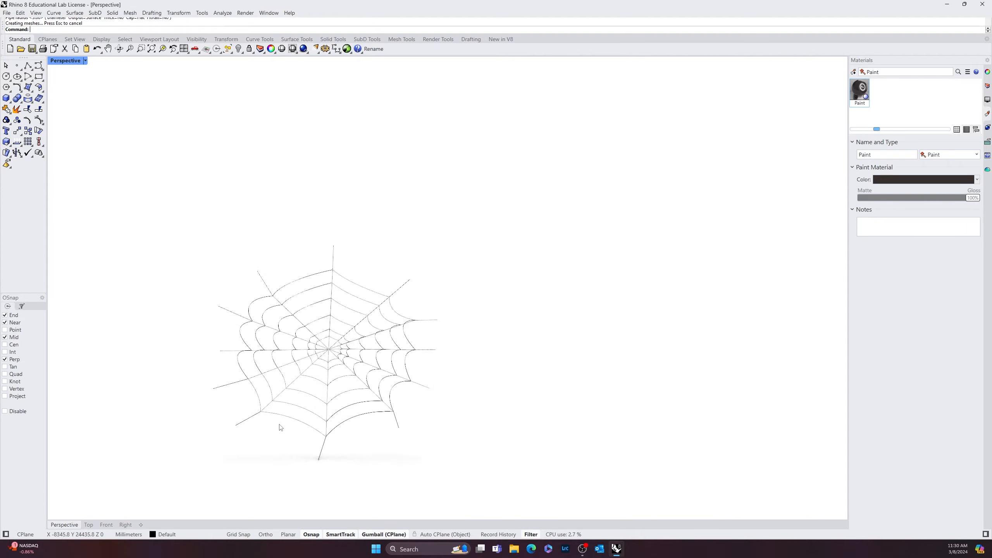
{"action": "right_click_drag", "start_coordinate": [275, 410], "coordinate": [509, 438]}
{"action": "scroll", "coordinate": [479, 429], "scroll_direction": "up", "scroll_amount": 5}
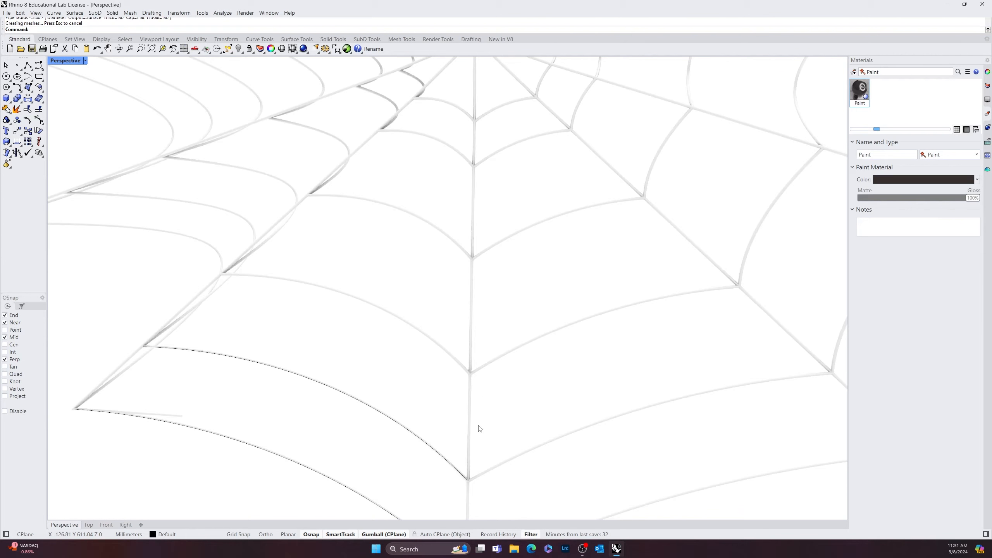
{"action": "scroll", "coordinate": [473, 414], "scroll_direction": "down", "scroll_amount": 10}
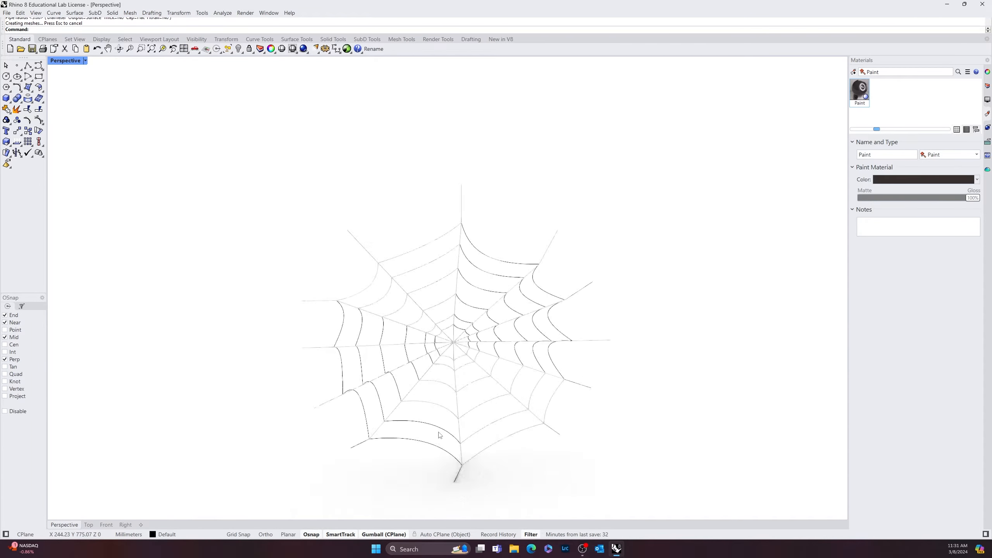
{"action": "scroll", "coordinate": [403, 437], "scroll_direction": "up", "scroll_amount": 8}
{"action": "right_click_drag", "start_coordinate": [403, 438], "coordinate": [456, 464]}
{"action": "scroll", "coordinate": [425, 431], "scroll_direction": "down", "scroll_amount": 8}
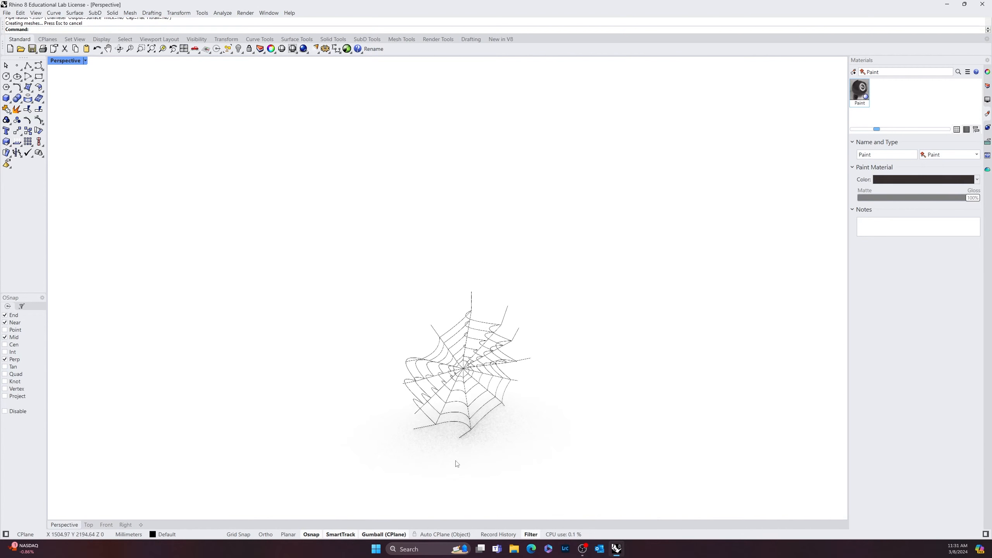
Create a Make2D drawing of the complete web from the Front view.
{"action": "left_click", "coordinate": [106, 525]}
{"action": "scroll", "coordinate": [152, 279], "scroll_direction": "down", "scroll_amount": 12}
{"action": "key", "text": "ctrl+a"}
{"action": "type", "text": "Make2D"}
{"action": "key", "text": "Return"}
{"action": "key", "text": "Return"}
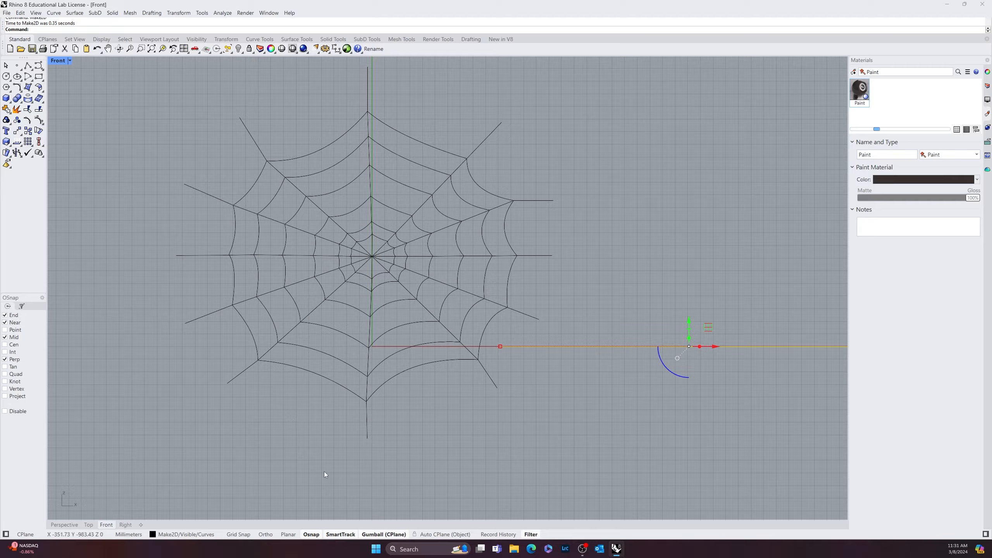
Delete the leftover objects and move all the web curves in the Front view along the X axis toward the vertical axis.
{"action": "left_click", "coordinate": [60, 521]}
{"action": "right_click_drag", "start_coordinate": [488, 429], "coordinate": [454, 432]}
{"action": "mouse_move", "coordinate": [329, 500]}
{"action": "right_mouse_down"}
{"action": "mouse_move", "coordinate": [332, 448]}
{"action": "mouse_move", "coordinate": [325, 493]}
{"action": "right_mouse_up"}
{"action": "left_click", "coordinate": [106, 524]}
{"action": "key", "text": "Delete"}
{"action": "left_click_drag", "start_coordinate": [644, 245], "coordinate": [377, 498]}
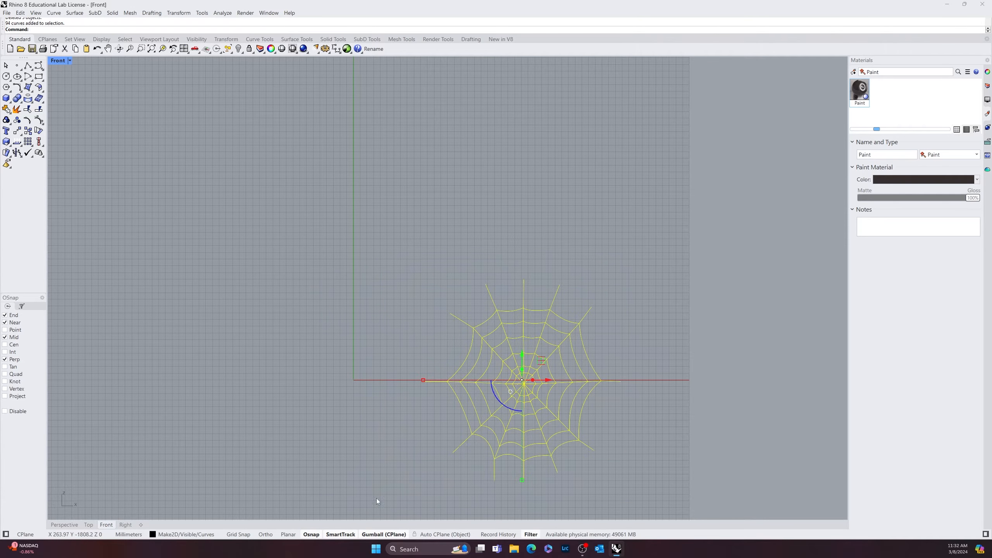
{"action": "left_click_drag", "start_coordinate": [550, 379], "coordinate": [391, 381]}
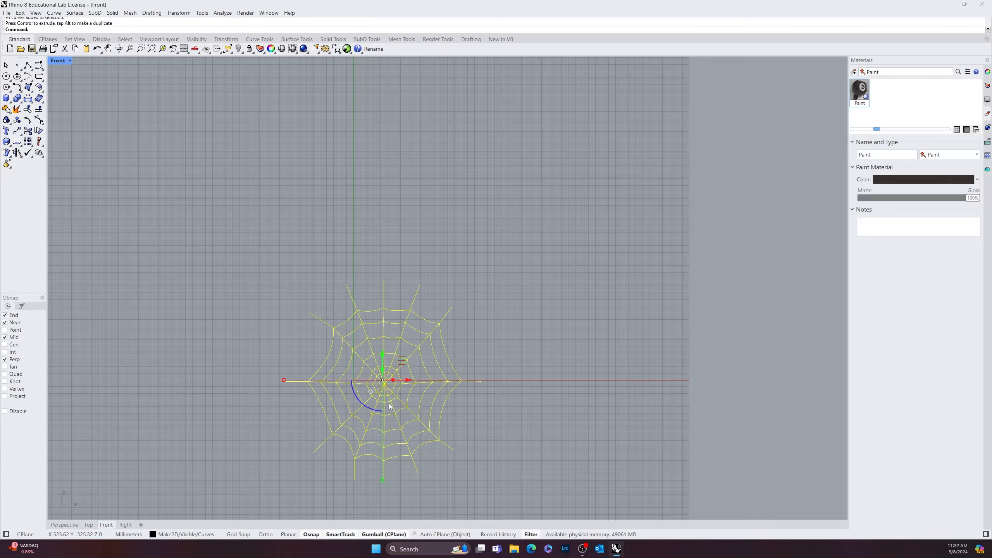
Stretch all the web curves horizontally in the Front view to make the web wider than it is tall.
{"action": "scroll", "coordinate": [375, 430], "scroll_direction": "up", "scroll_amount": 1}
{"action": "left_click_drag", "start_coordinate": [262, 368], "coordinate": [239, 369]}
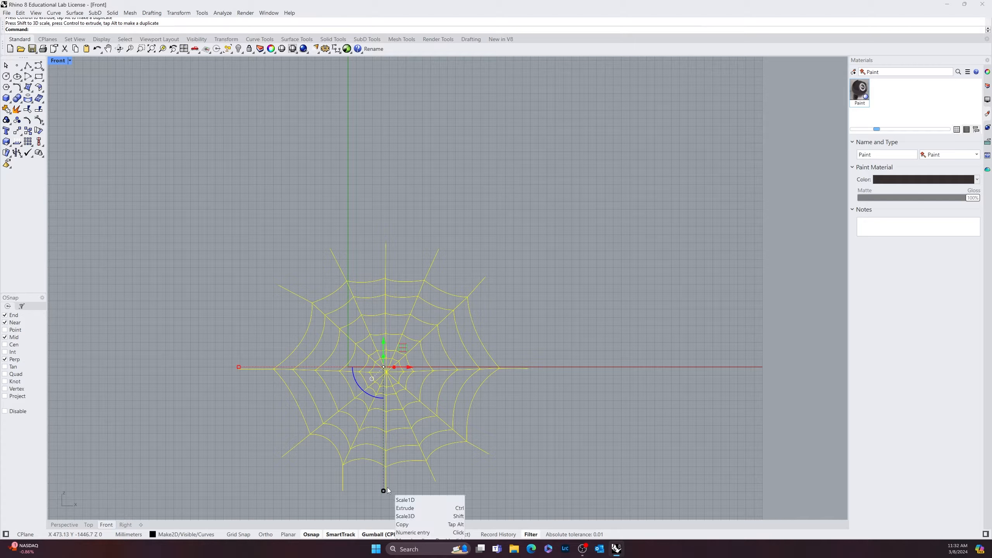
{"action": "left_click", "coordinate": [503, 468]}
{"action": "right_click_drag", "start_coordinate": [518, 475], "coordinate": [492, 374]}
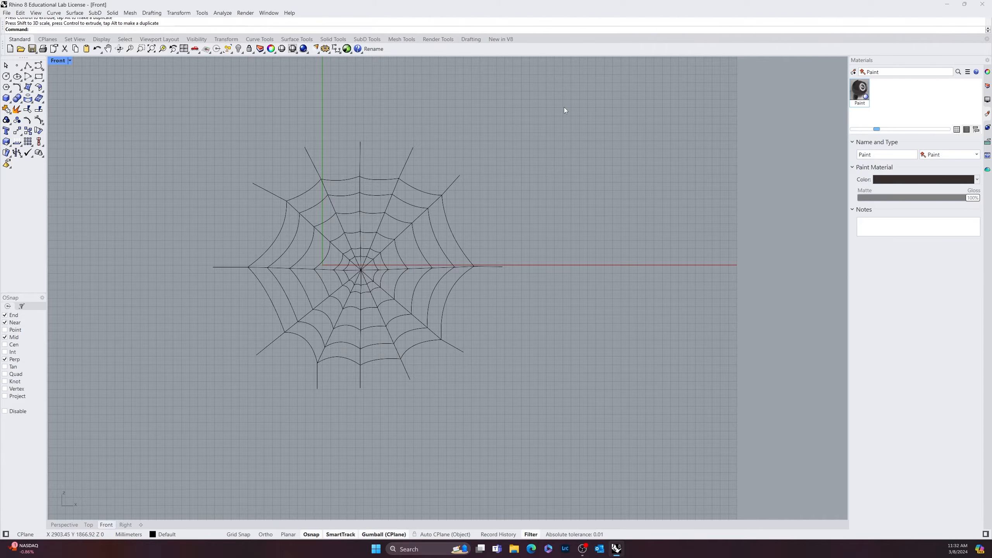
Pipe all the web curves with the default radius and check the strands in the Perspective view.
{"action": "left_click_drag", "start_coordinate": [523, 117], "coordinate": [154, 424]}
{"action": "type", "text": "Pipe"}
{"action": "key", "text": "Return"}
{"action": "key", "text": "Return"}
{"action": "left_click", "coordinate": [64, 524]}
{"action": "right_click_drag", "start_coordinate": [288, 433], "coordinate": [311, 456]}
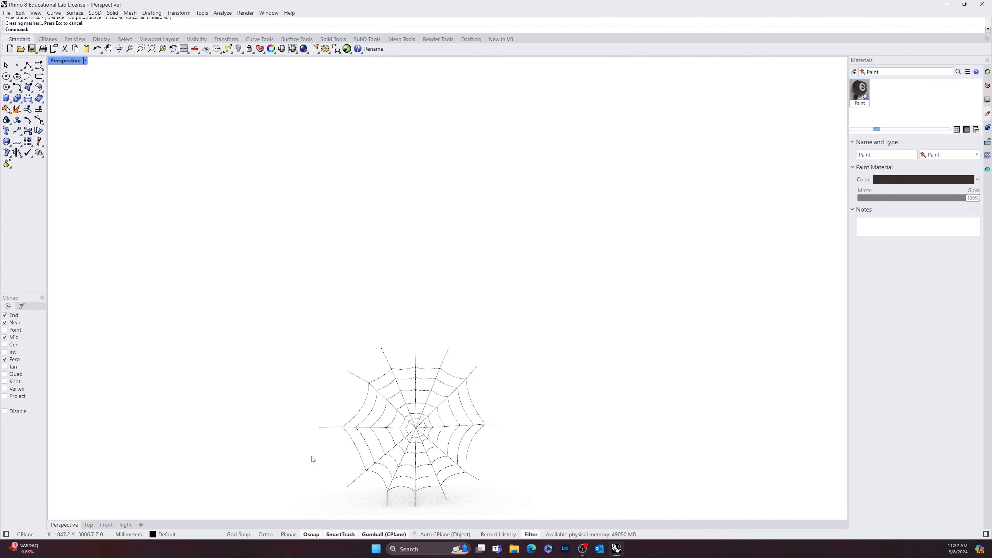
{"action": "scroll", "coordinate": [387, 448], "scroll_direction": "up", "scroll_amount": 8}
{"action": "right_click_drag", "start_coordinate": [472, 471], "coordinate": [338, 379], "text": "shift"}
{"action": "scroll", "coordinate": [339, 413], "scroll_direction": "up", "scroll_amount": 2}
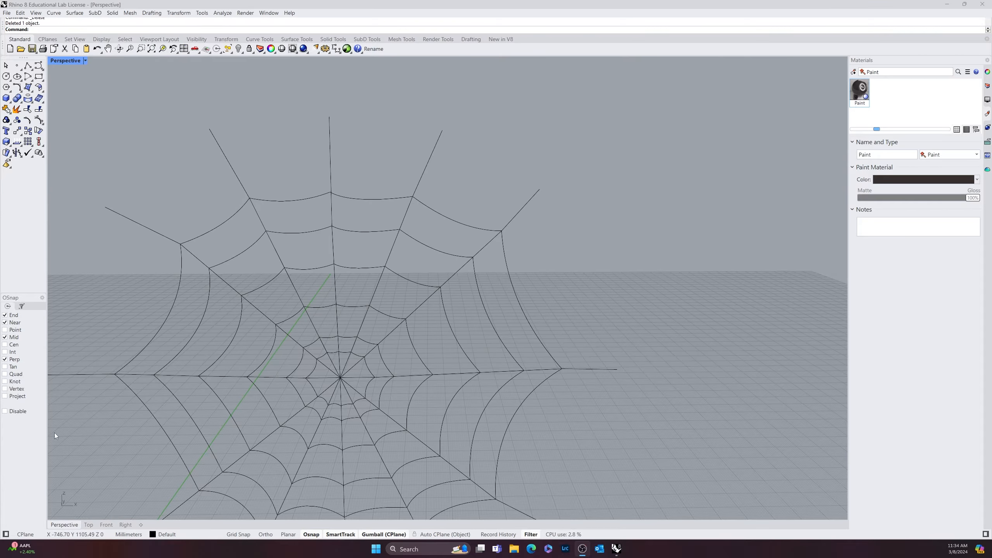
Preview a MultiPipe with a radius of 3 on all the web curves and inspect its joints near the center.
{"action": "scroll", "coordinate": [311, 397], "scroll_direction": "up", "scroll_amount": 4}
{"action": "right_click_drag", "start_coordinate": [311, 398], "coordinate": [427, 326], "text": "shift"}
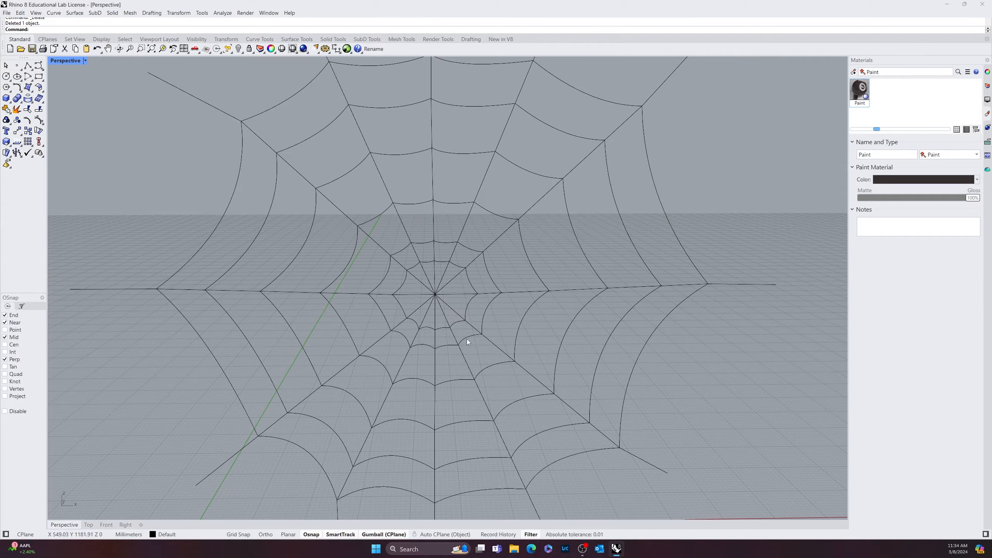
{"action": "scroll", "coordinate": [508, 336], "scroll_direction": "down", "scroll_amount": 3}
{"action": "left_click_drag", "start_coordinate": [667, 109], "coordinate": [195, 494]}
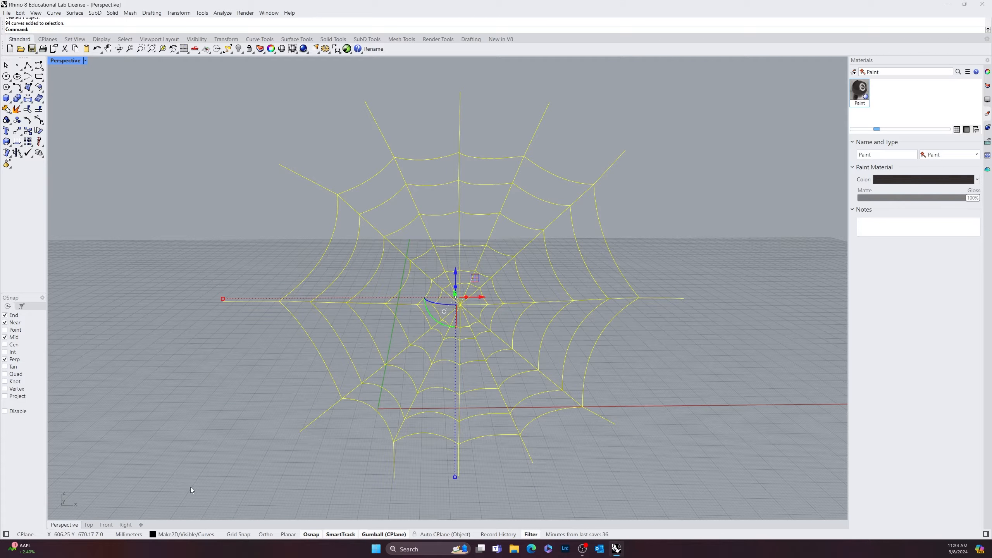
{"action": "type", "text": "ul"}
{"action": "key", "text": "Return"}
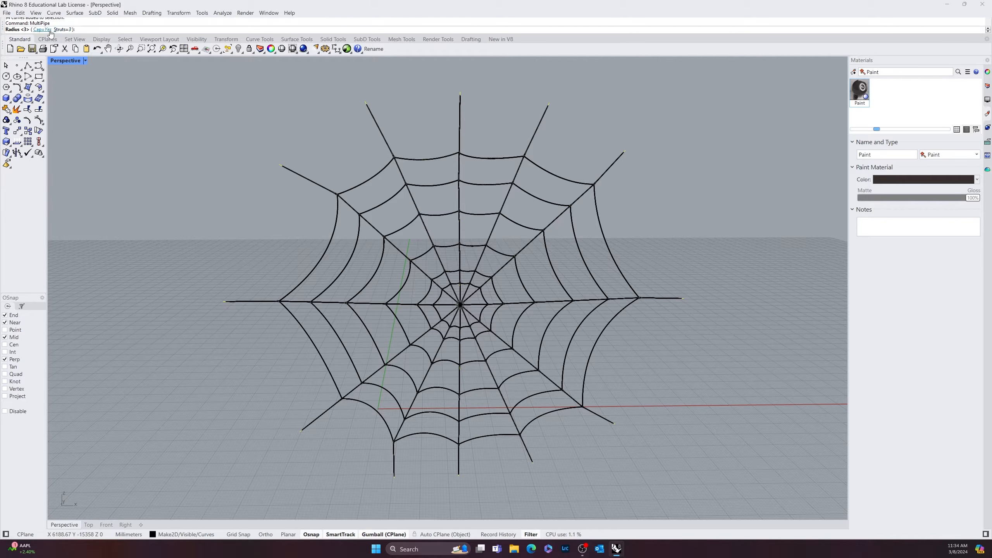
{"action": "scroll", "coordinate": [494, 376], "scroll_direction": "up", "scroll_amount": 3}
{"action": "scroll", "coordinate": [457, 411], "scroll_direction": "up", "scroll_amount": 2}
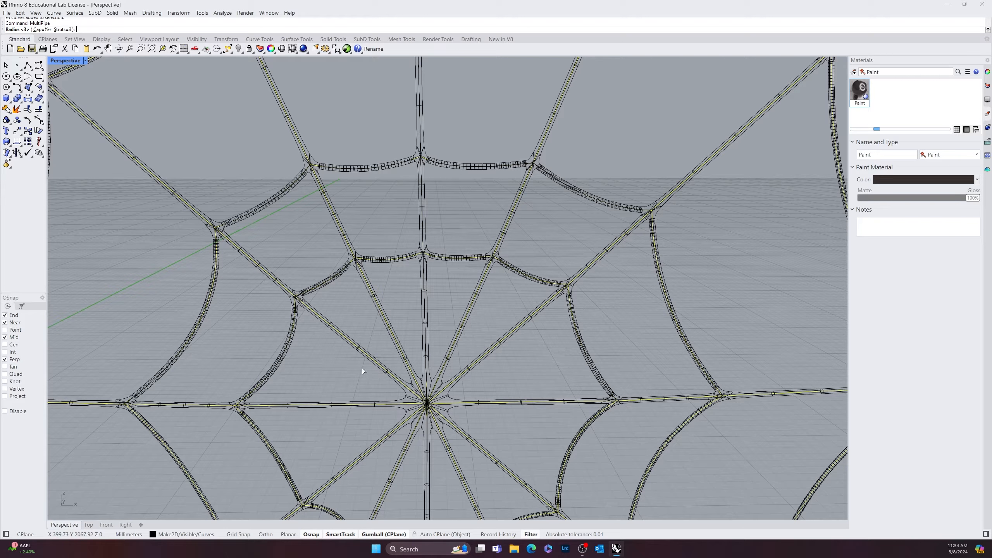
Set the number of struts in the web's MultiPipe preview to 10.
{"action": "left_click", "coordinate": [65, 29]}
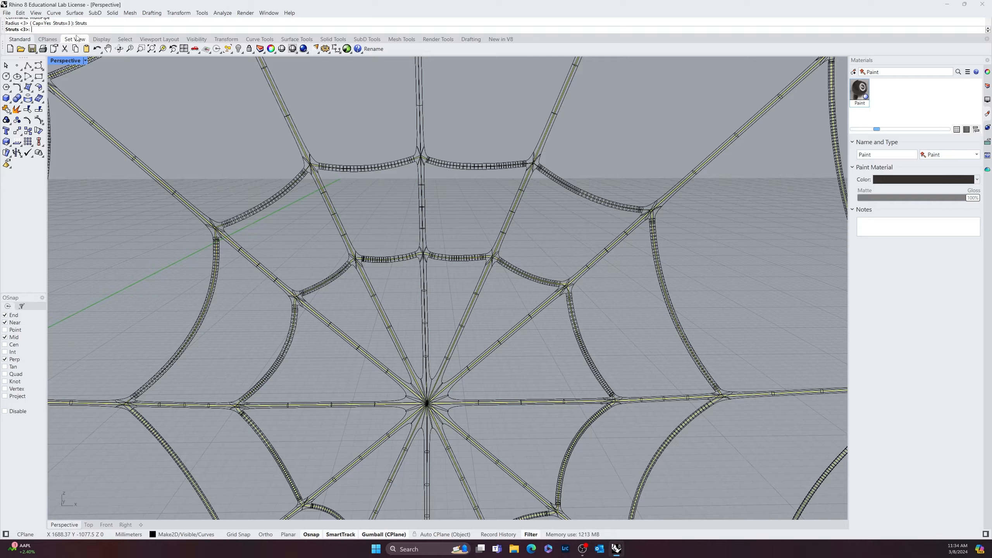
{"action": "type", "text": "10"}
{"action": "key", "text": "Tab"}
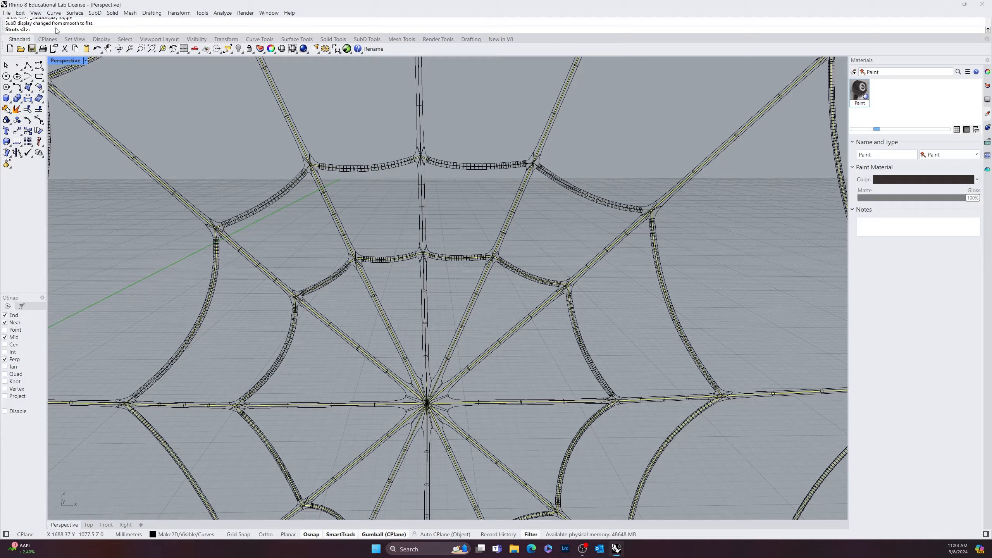
{"action": "type", "text": "10"}
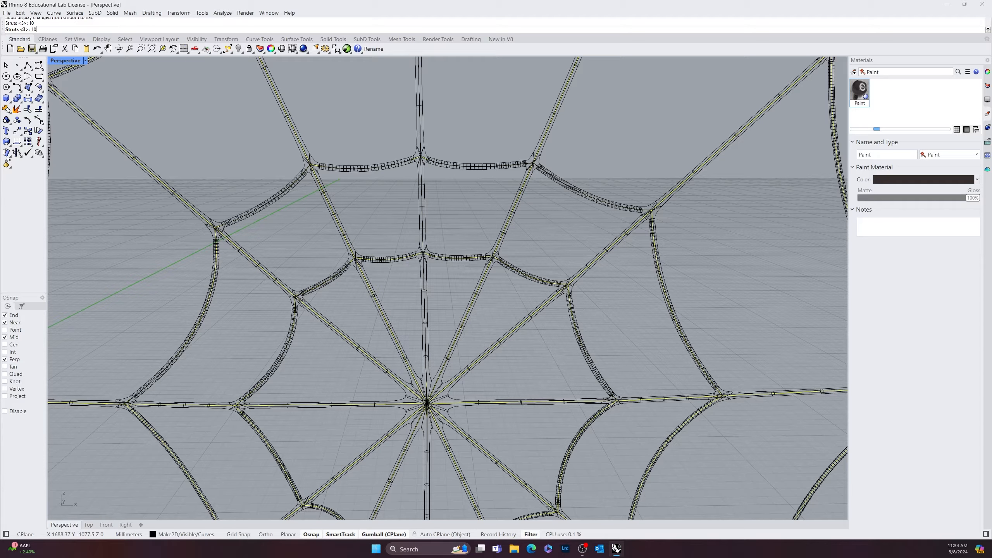
{"action": "key", "text": "Return"}
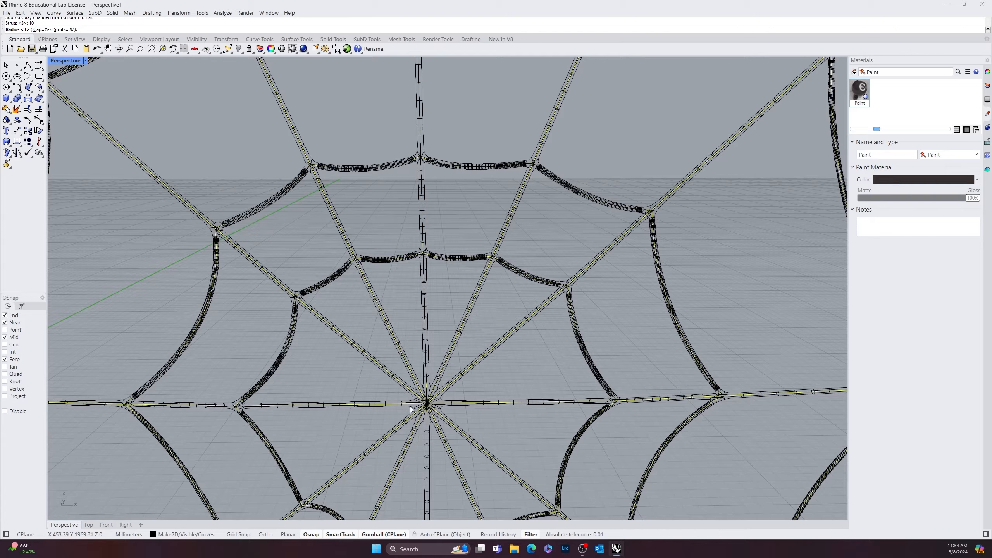
Switch the Perspective viewport to the Rendered display mode and check the whole web.
{"action": "scroll", "coordinate": [333, 428], "scroll_direction": "down", "scroll_amount": 10}
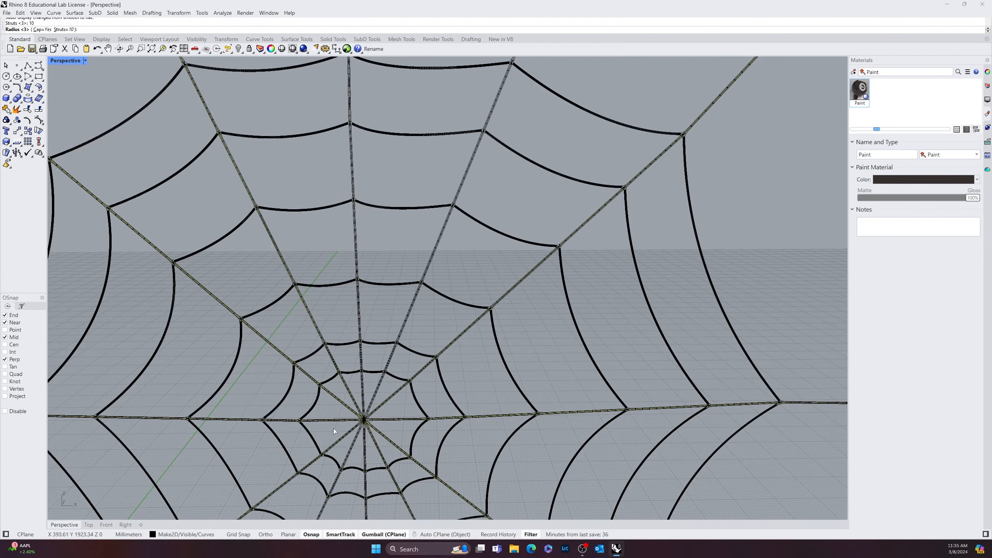
{"action": "right_click_drag", "start_coordinate": [363, 420], "coordinate": [506, 288], "text": "shift"}
{"action": "left_click", "coordinate": [86, 61]}
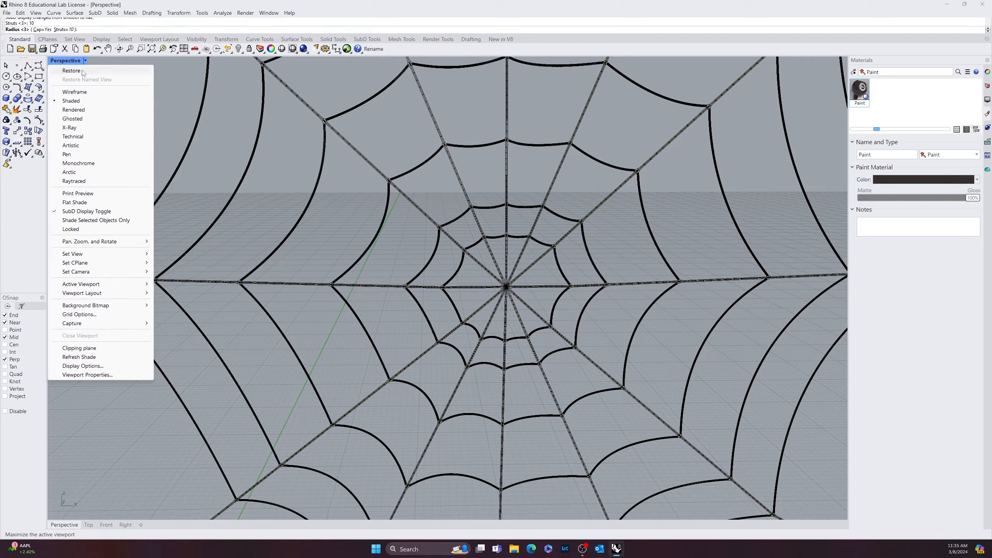
{"action": "left_click", "coordinate": [73, 100]}
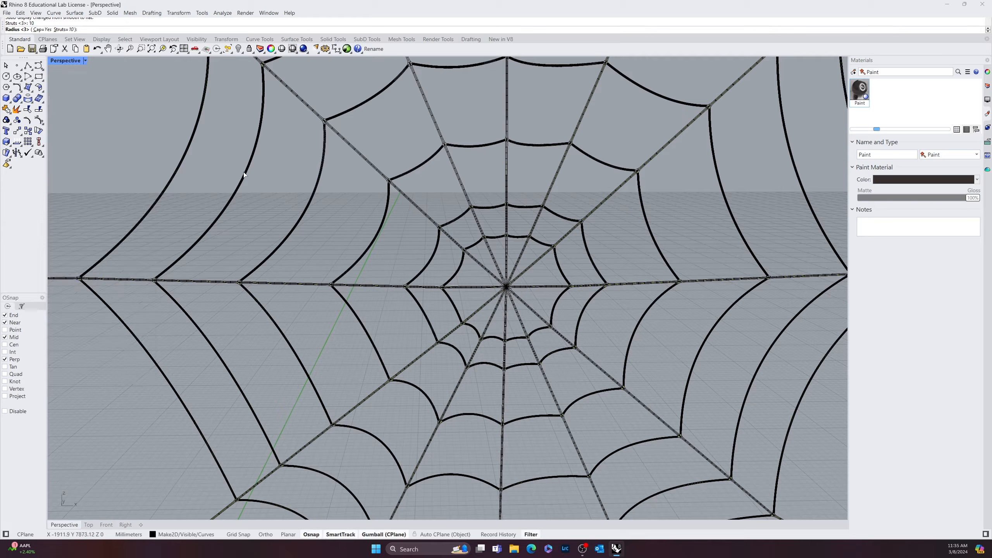
{"action": "left_click", "coordinate": [85, 61]}
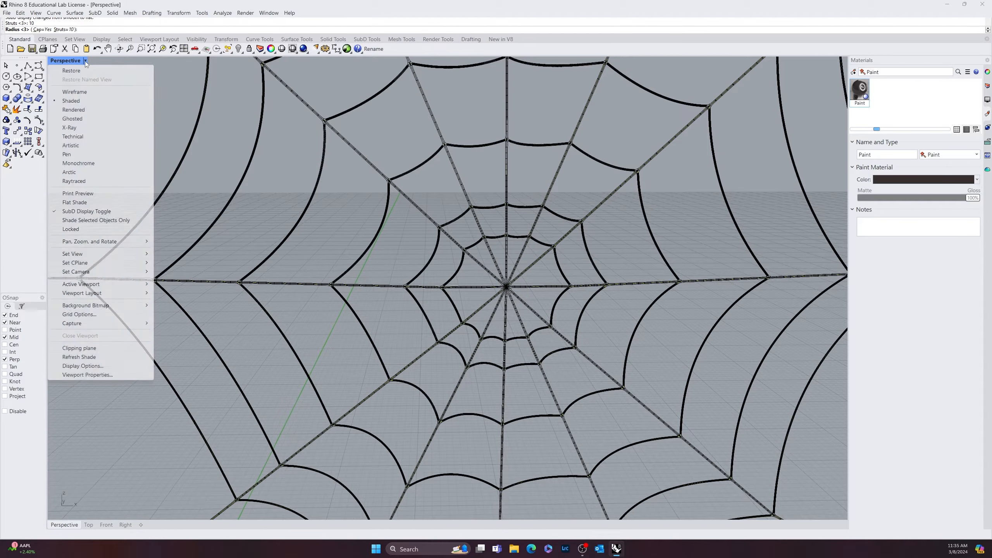
{"action": "left_click", "coordinate": [73, 110]}
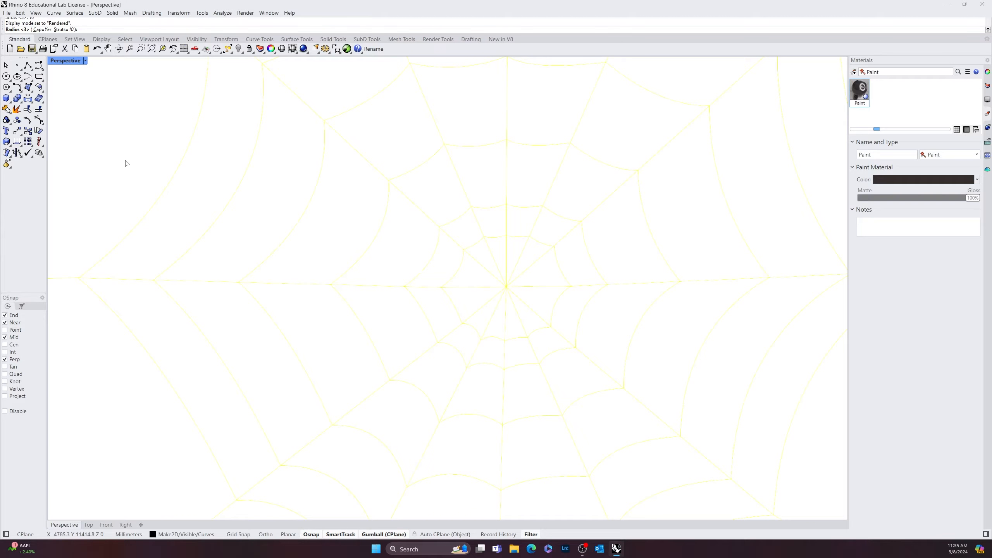
{"action": "scroll", "coordinate": [125, 163], "scroll_direction": "down", "scroll_amount": 2}
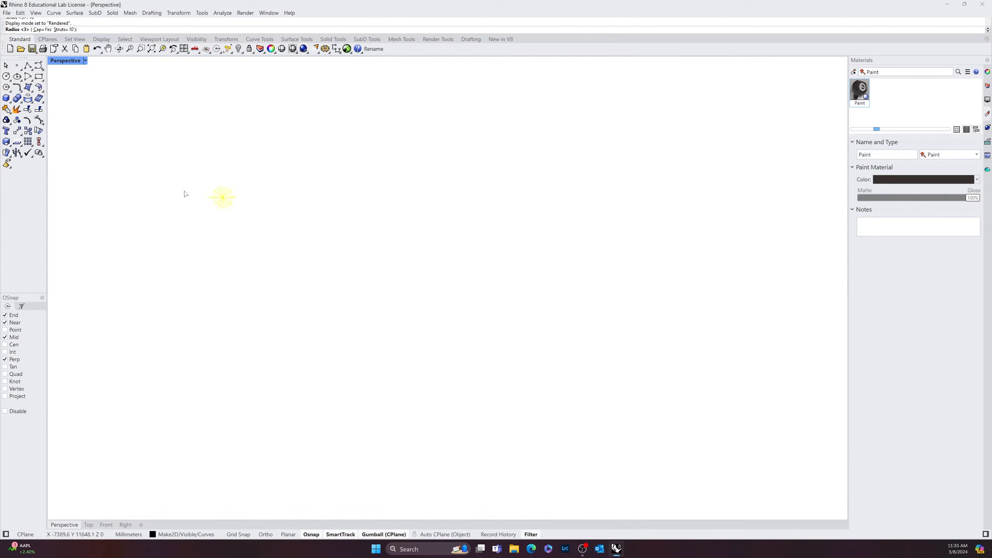
{"action": "scroll", "coordinate": [213, 195], "scroll_direction": "up", "scroll_amount": 5}
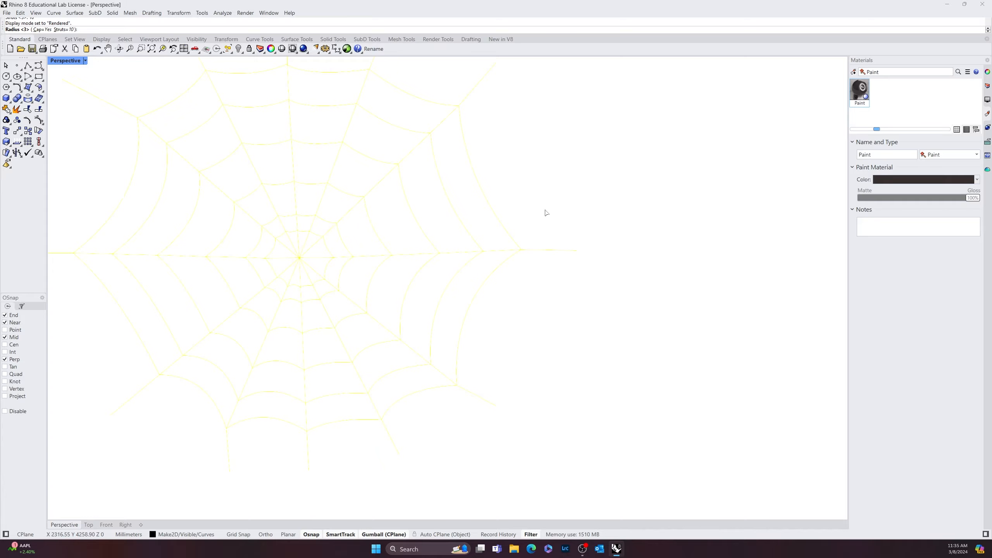
{"action": "right_click_drag", "start_coordinate": [546, 213], "coordinate": [579, 236], "text": "shift"}
Cancel the MultiPipe and show all hidden objects to bring back the spider and its hanging thread.
{"action": "middle_click", "coordinate": [596, 152]}
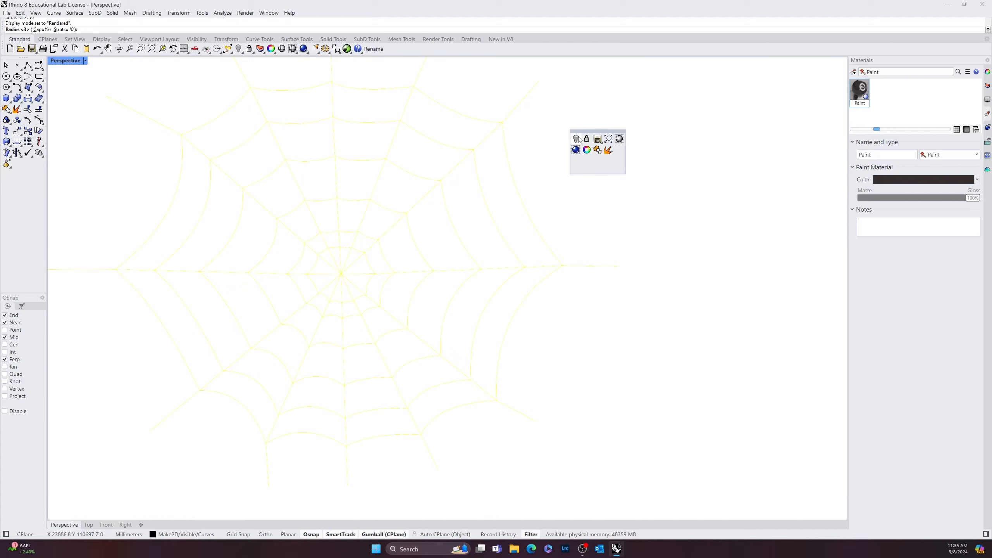
{"action": "left_click", "coordinate": [575, 148]}
{"action": "key", "text": "Escape"}
{"action": "scroll", "coordinate": [609, 205], "scroll_direction": "down", "scroll_amount": 5}
{"action": "scroll", "coordinate": [583, 220], "scroll_direction": "up", "scroll_amount": 3}
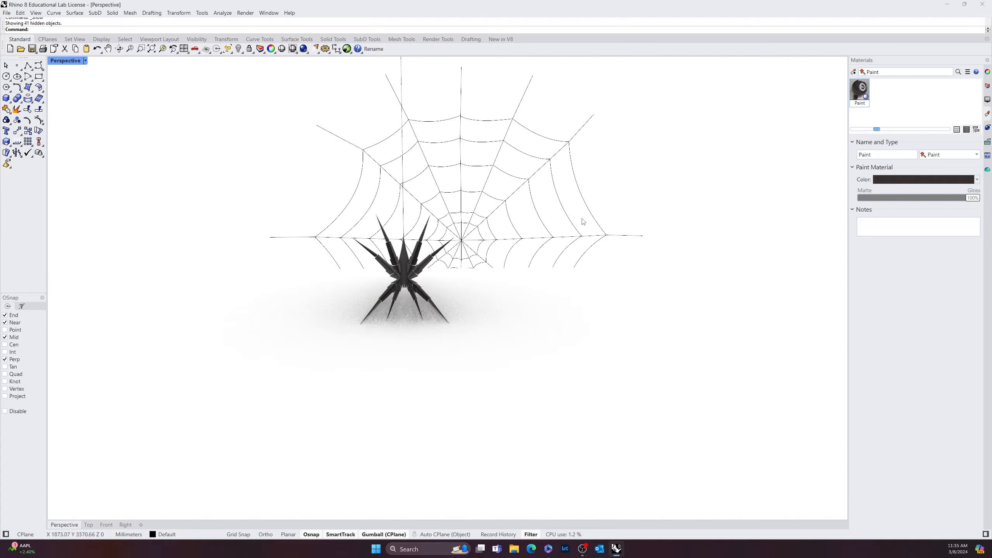
{"action": "scroll", "coordinate": [547, 325], "scroll_direction": "down", "scroll_amount": 2}
{"action": "right_click_drag", "start_coordinate": [547, 326], "coordinate": [528, 254]}
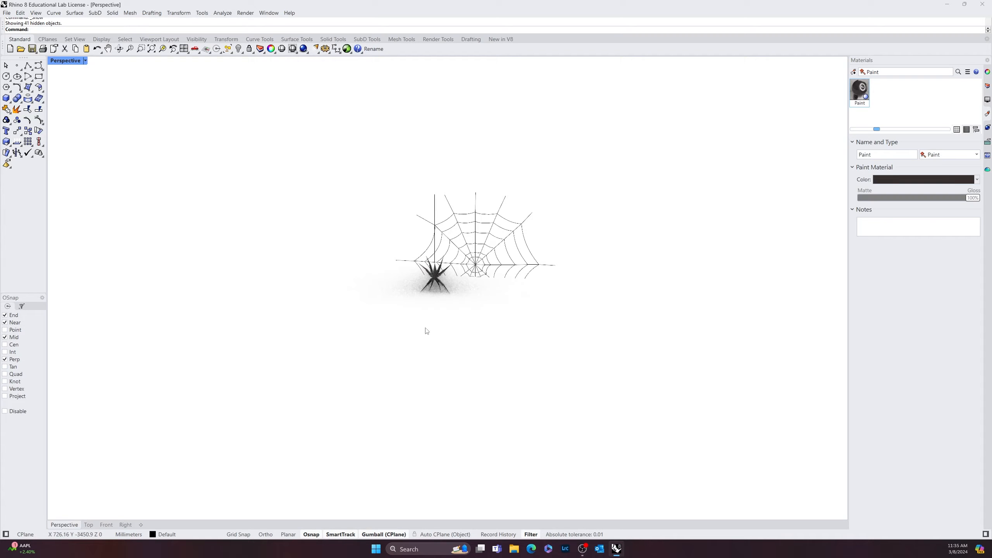
Select everything except the spider and its solid thread, and raise the web curves vertically behind the spider.
{"action": "key", "text": "ctrl+a"}
{"action": "scroll", "coordinate": [435, 282], "scroll_direction": "up", "scroll_amount": 5}
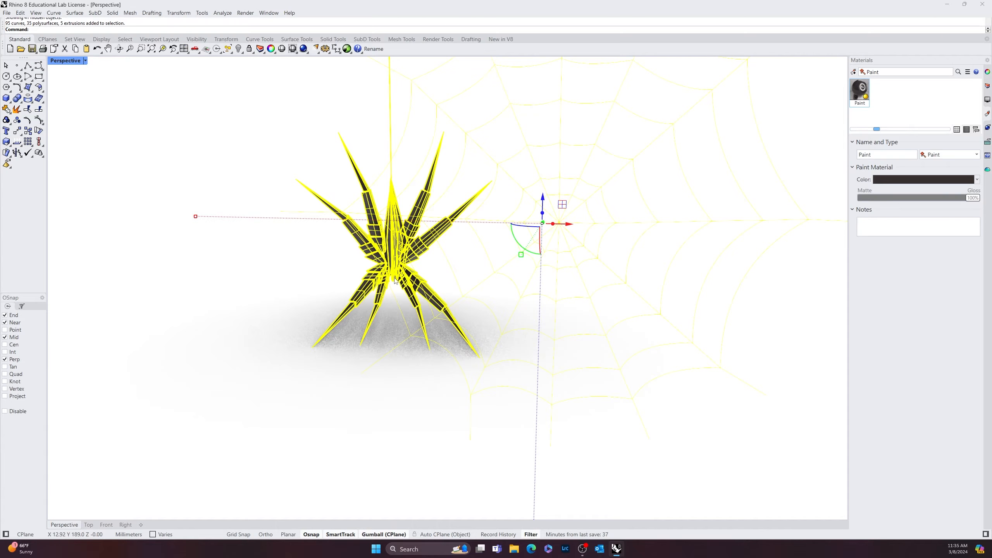
{"action": "left_click_drag", "start_coordinate": [396, 280], "coordinate": [406, 187], "text": "ctrl"}
{"action": "left_click", "coordinate": [390, 161], "text": "ctrl"}
{"action": "scroll", "coordinate": [403, 175], "scroll_direction": "down", "scroll_amount": 8}
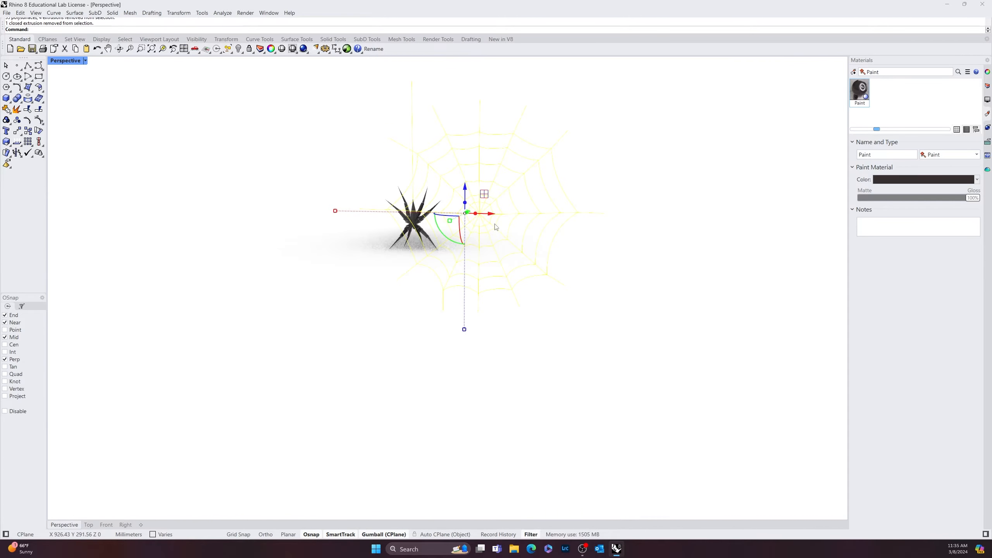
{"action": "left_click_drag", "start_coordinate": [442, 194], "coordinate": [443, 110]}
{"action": "left_click", "coordinate": [399, 321]}
Examine how the spider, its hanging thread and the raised web line up from several angles and distances.
{"action": "right_click_drag", "start_coordinate": [403, 307], "coordinate": [455, 311]}
{"action": "right_click_drag", "start_coordinate": [460, 249], "coordinate": [472, 203]}
{"action": "left_click", "coordinate": [467, 186]}
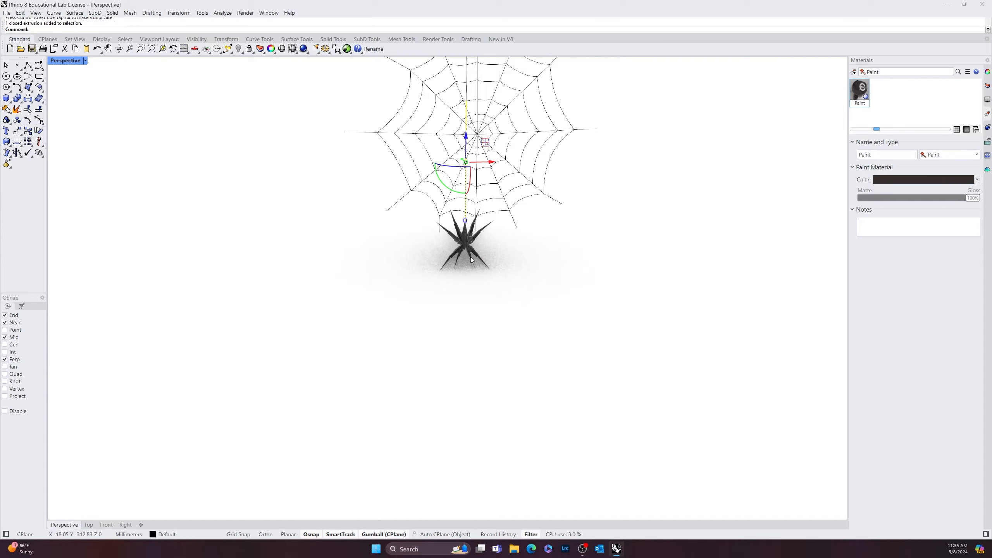
{"action": "scroll", "coordinate": [478, 247], "scroll_direction": "up", "scroll_amount": 5}
{"action": "right_click_drag", "start_coordinate": [517, 240], "coordinate": [485, 392], "text": "shift"}
{"action": "right_click_drag", "start_coordinate": [484, 392], "coordinate": [495, 346]}
{"action": "right_click_drag", "start_coordinate": [482, 246], "coordinate": [452, 262]}
{"action": "left_click", "coordinate": [600, 304]}
{"action": "right_click_drag", "start_coordinate": [568, 312], "coordinate": [641, 286]}
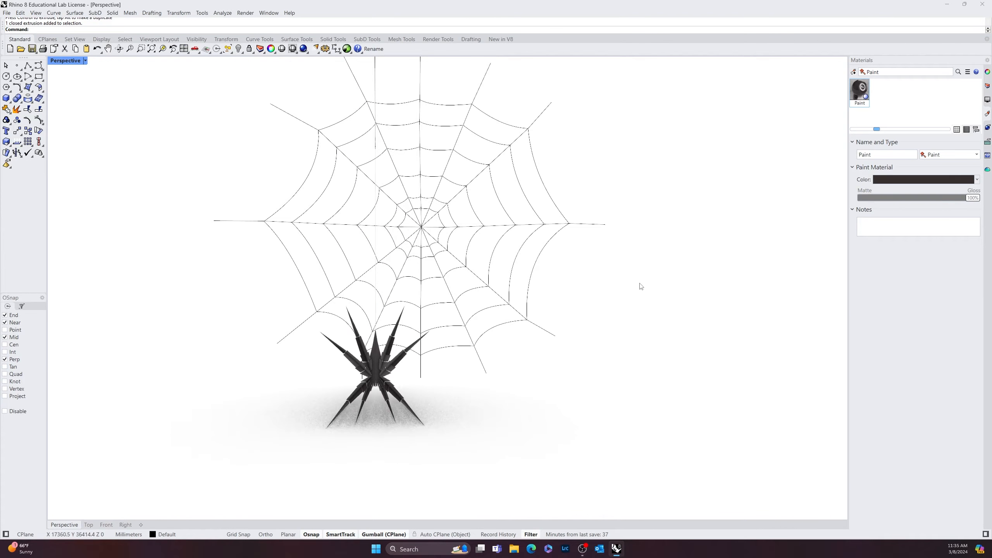
{"action": "right_click_drag", "start_coordinate": [515, 386], "coordinate": [504, 387]}
{"action": "scroll", "coordinate": [465, 330], "scroll_direction": "up", "scroll_amount": 3}
{"action": "scroll", "coordinate": [467, 337], "scroll_direction": "down", "scroll_amount": 5}
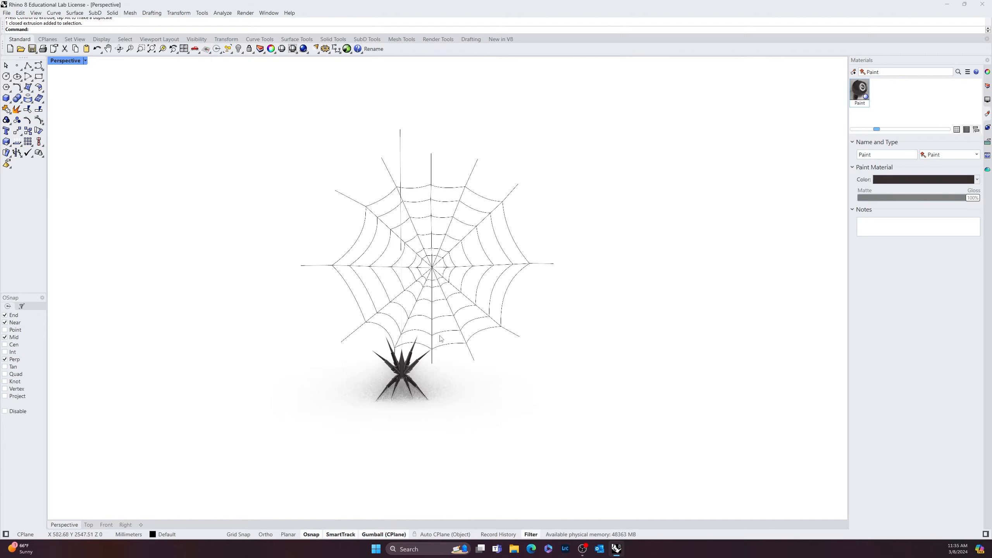
{"action": "scroll", "coordinate": [460, 345], "scroll_direction": "up", "scroll_amount": 2}
{"action": "scroll", "coordinate": [462, 356], "scroll_direction": "up", "scroll_amount": 5}
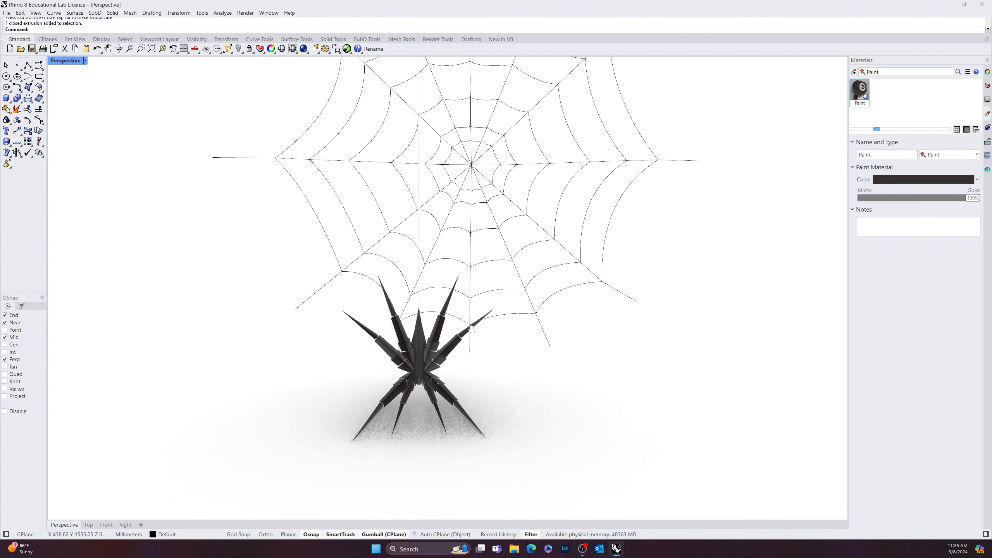
{"action": "scroll", "coordinate": [302, 278], "scroll_direction": "up", "scroll_amount": 2}
Inspect the depth gap between the spider and the web from the side and the front.
{"action": "left_click", "coordinate": [286, 279]}
{"action": "left_click", "coordinate": [346, 281]}
{"action": "scroll", "coordinate": [445, 278], "scroll_direction": "down", "scroll_amount": 8}
{"action": "scroll", "coordinate": [445, 276], "scroll_direction": "down", "scroll_amount": 7}
{"action": "right_click_drag", "start_coordinate": [445, 276], "coordinate": [424, 324]}
{"action": "left_click_drag", "start_coordinate": [390, 351], "coordinate": [546, 207]}
{"action": "scroll", "coordinate": [406, 265], "scroll_direction": "up", "scroll_amount": 8}
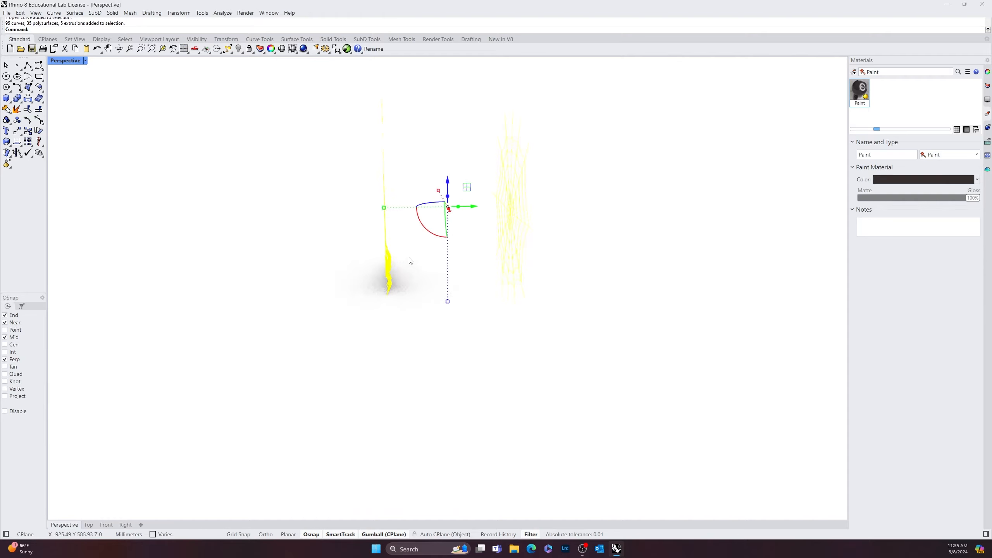
{"action": "scroll", "coordinate": [409, 261], "scroll_direction": "up", "scroll_amount": 2}
{"action": "left_click", "coordinate": [454, 285]}
{"action": "right_click_drag", "start_coordinate": [455, 284], "coordinate": [262, 303]}
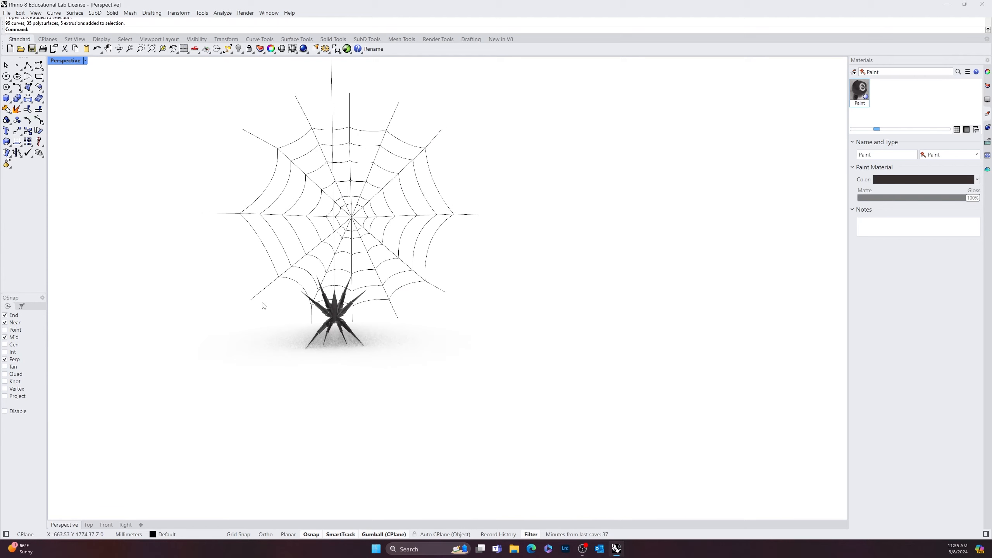
MultiPipe all the web curves with a radius of 3, capped ends and 3 struts.
{"action": "right_click_drag", "start_coordinate": [314, 252], "coordinate": [387, 271]}
{"action": "left_click_drag", "start_coordinate": [150, 426], "coordinate": [407, 60]}
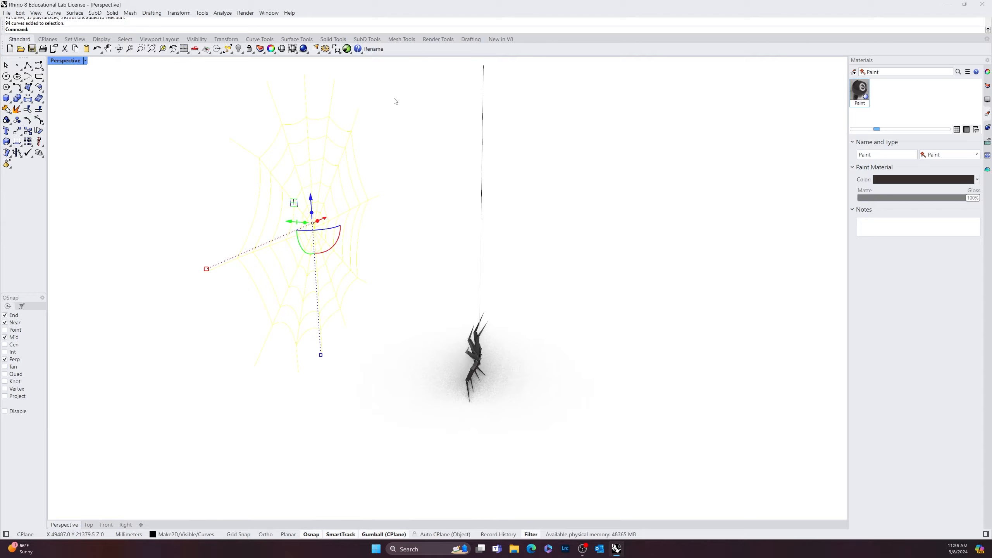
{"action": "type", "text": "Multi"}
{"action": "key", "text": "Return"}
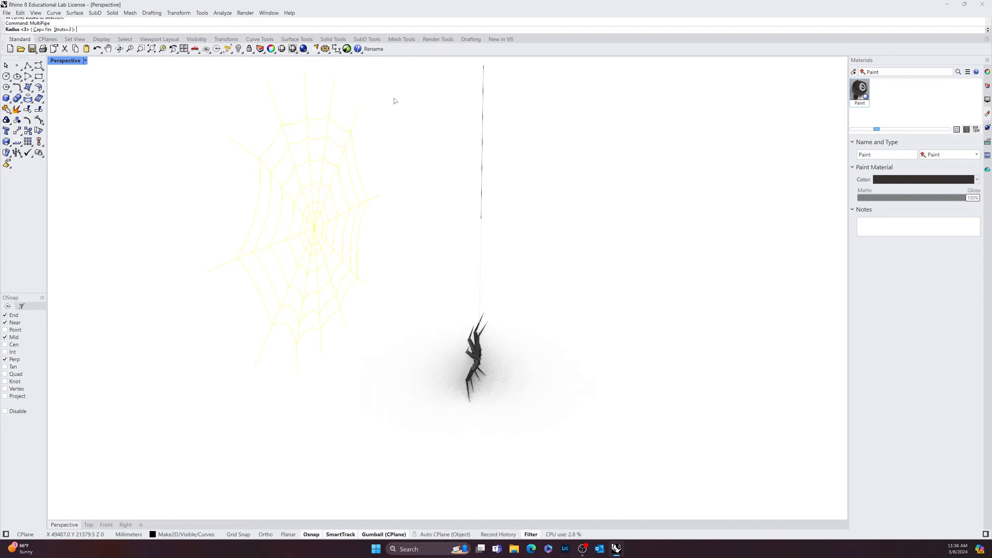
{"action": "key", "text": "Return"}
{"action": "left_click", "coordinate": [429, 292]}
{"action": "right_click_drag", "start_coordinate": [428, 292], "coordinate": [370, 286]}
Check the piped web's strands and its position relative to the spider from the side.
{"action": "scroll", "coordinate": [356, 303], "scroll_direction": "up", "scroll_amount": 4}
{"action": "left_click_drag", "start_coordinate": [358, 266], "coordinate": [232, 439]}
{"action": "right_click_drag", "start_coordinate": [377, 367], "coordinate": [298, 373]}
{"action": "left_click", "coordinate": [407, 372]}
{"action": "right_click_drag", "start_coordinate": [488, 367], "coordinate": [547, 323]}
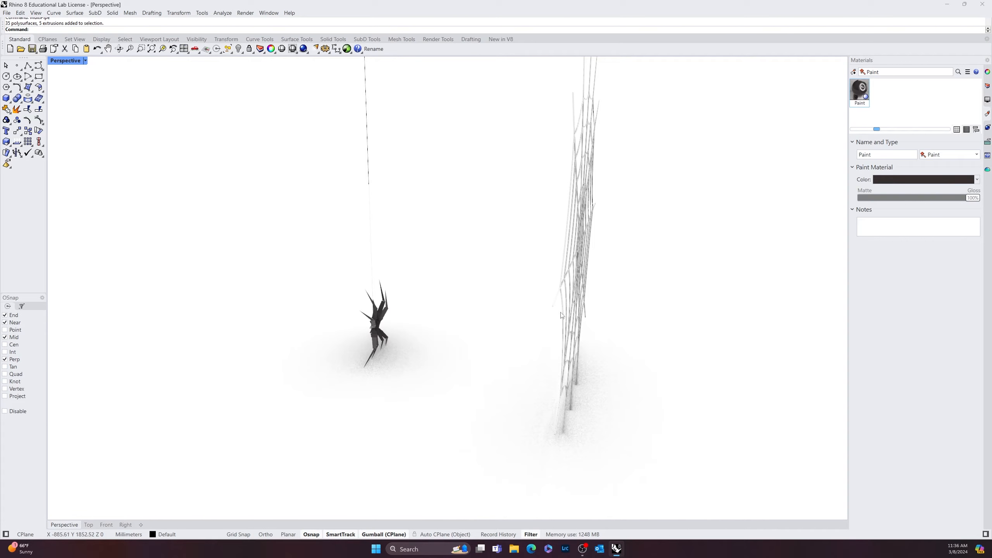
{"action": "left_click", "coordinate": [563, 316]}
{"action": "left_click", "coordinate": [615, 348]}
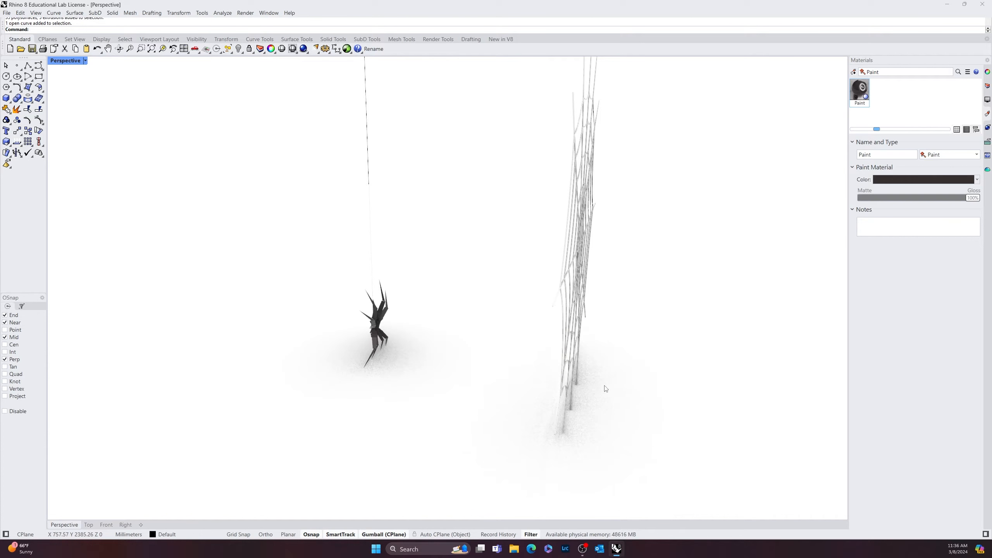
Group all the web's pipes and curves and move the group along the Y axis closer to the spider.
{"action": "scroll", "coordinate": [499, 463], "scroll_direction": "down", "scroll_amount": 5}
{"action": "left_click_drag", "start_coordinate": [489, 472], "coordinate": [642, 261]}
{"action": "type", "text": "Group"}
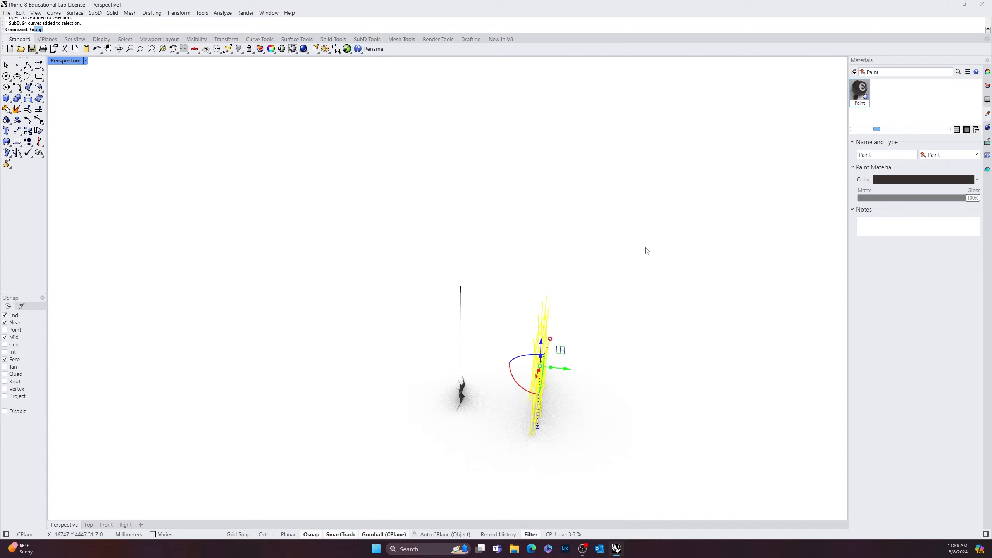
{"action": "key", "text": "Return"}
{"action": "left_click_drag", "start_coordinate": [566, 369], "coordinate": [459, 376]}
{"action": "left_click", "coordinate": [597, 422]}
Move the spider together with its hanging thread along the X axis until it lines up with the web's centre.
{"action": "right_click_drag", "start_coordinate": [597, 421], "coordinate": [671, 417]}
{"action": "scroll", "coordinate": [478, 434], "scroll_direction": "up", "scroll_amount": 8}
{"action": "scroll", "coordinate": [479, 450], "scroll_direction": "up", "scroll_amount": 9}
{"action": "scroll", "coordinate": [523, 426], "scroll_direction": "up", "scroll_amount": 4}
{"action": "scroll", "coordinate": [669, 408], "scroll_direction": "down", "scroll_amount": 11}
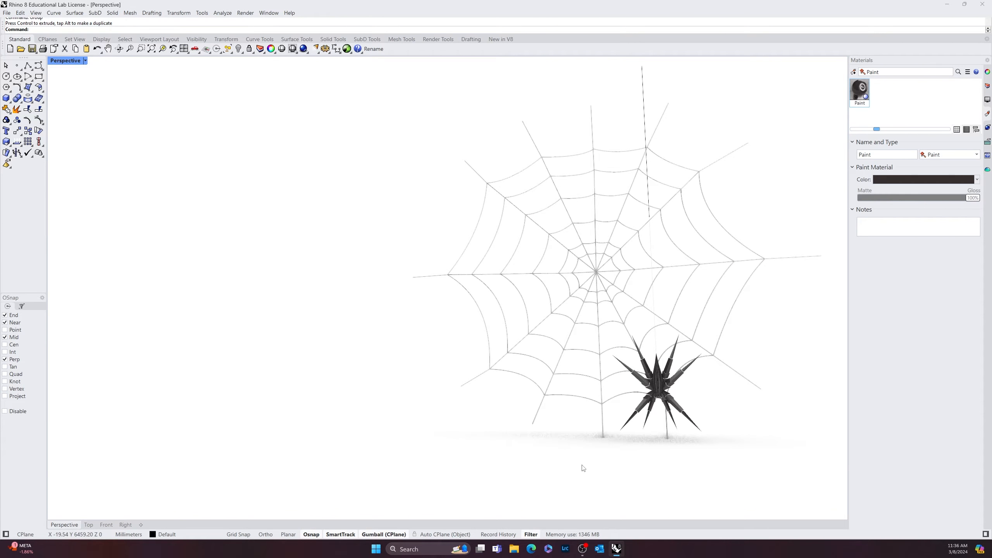
{"action": "left_click_drag", "start_coordinate": [583, 468], "coordinate": [747, 292]}
{"action": "left_click", "coordinate": [654, 344], "text": "shift"}
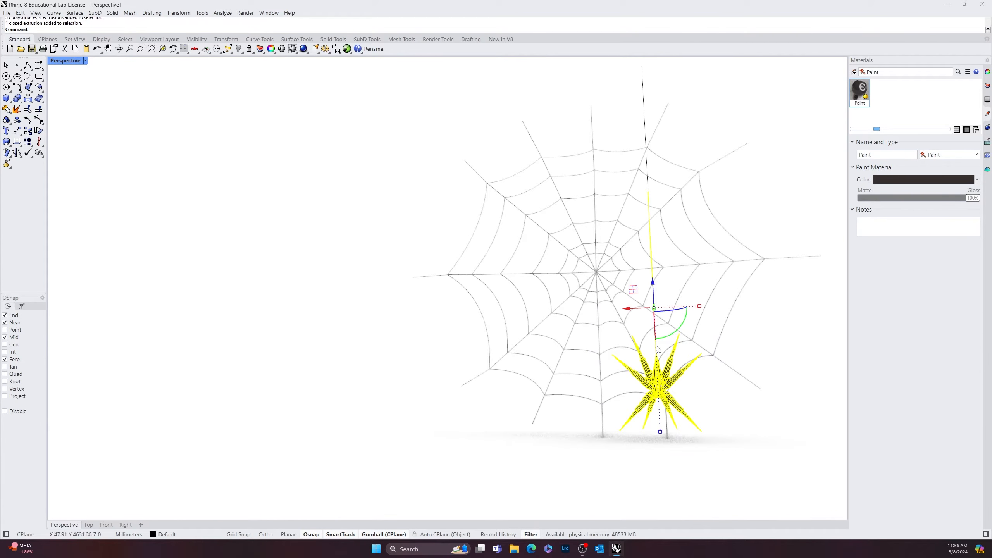
{"action": "left_click_drag", "start_coordinate": [633, 308], "coordinate": [573, 311]}
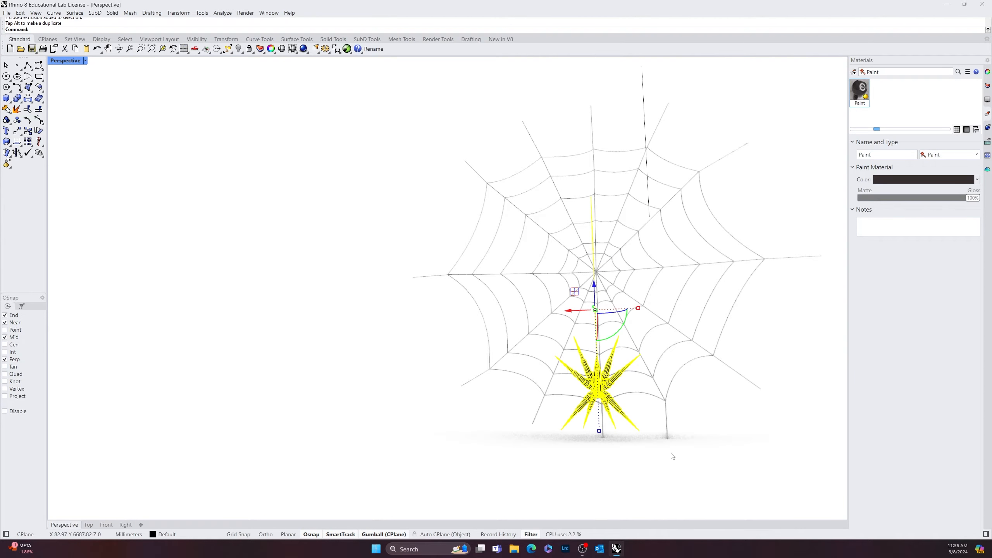
{"action": "left_click", "coordinate": [670, 444]}
Examine the spider in front of the web up close from the front, framing both in the view.
{"action": "scroll", "coordinate": [598, 397], "scroll_direction": "up", "scroll_amount": 3}
{"action": "scroll", "coordinate": [597, 397], "scroll_direction": "up", "scroll_amount": 5}
{"action": "right_click_drag", "start_coordinate": [608, 401], "coordinate": [629, 395]}
{"action": "scroll", "coordinate": [688, 375], "scroll_direction": "up", "scroll_amount": 3}
{"action": "right_click_drag", "start_coordinate": [701, 366], "coordinate": [621, 309], "text": "shift"}
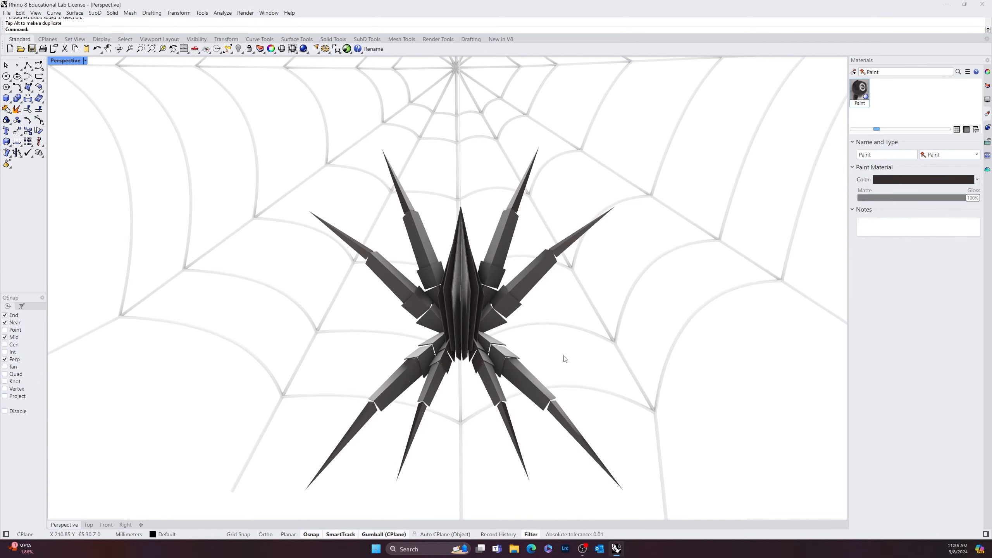
{"action": "right_click_drag", "start_coordinate": [565, 358], "coordinate": [560, 333]}
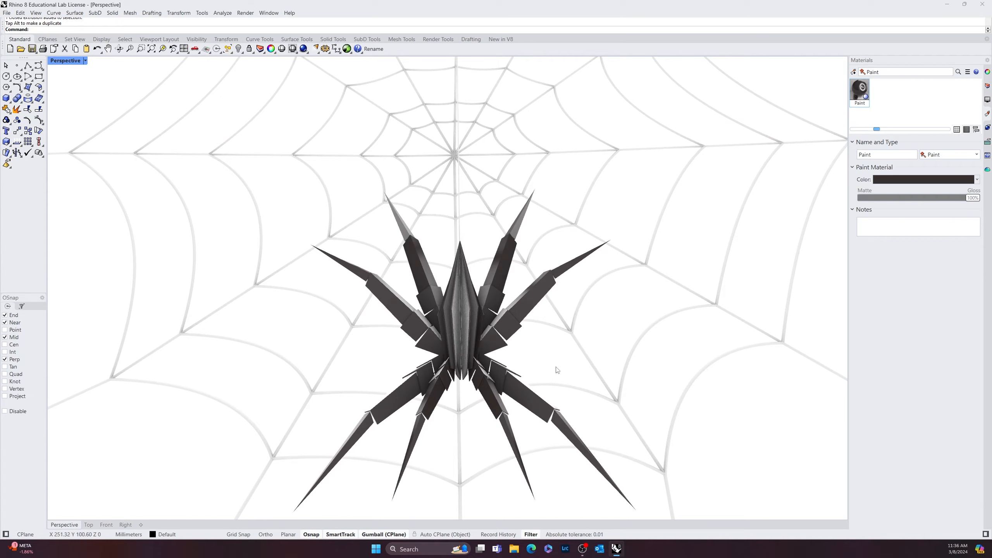
{"action": "right_click_drag", "start_coordinate": [586, 383], "coordinate": [578, 371], "text": "shift"}
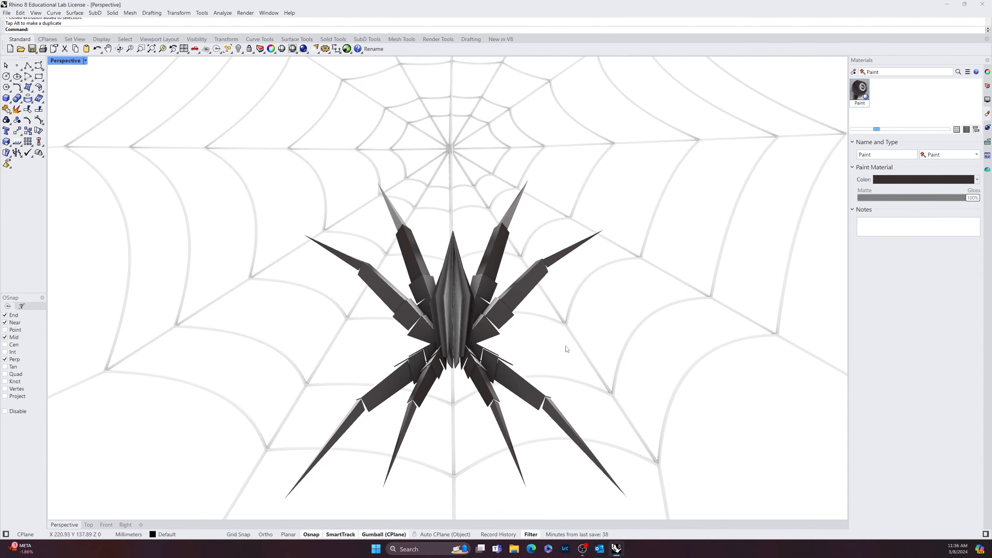
{"action": "right_click_drag", "start_coordinate": [664, 259], "coordinate": [655, 252], "text": "shift"}
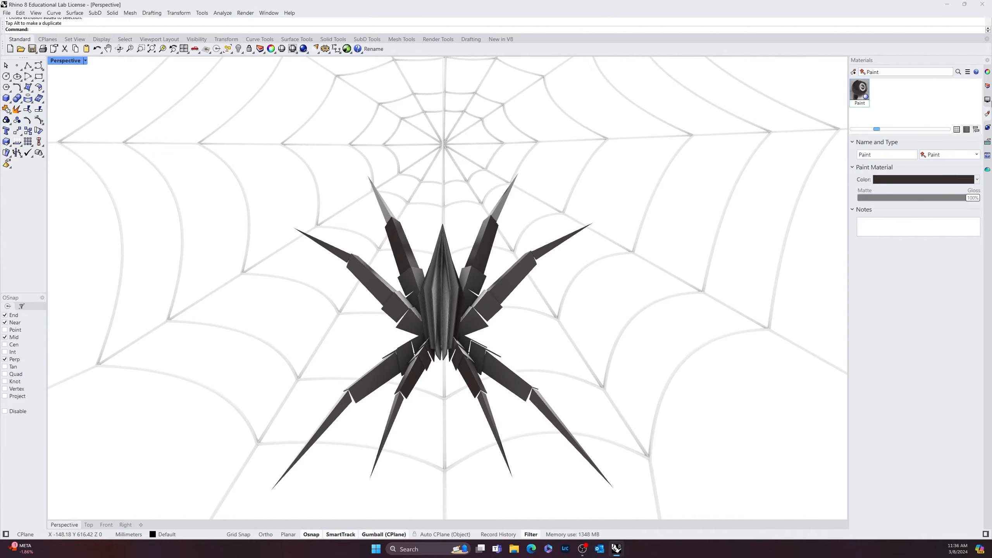
Switch the render background to a gradient and set its lower colour to dark red, #6A1313.
{"action": "left_click", "coordinate": [987, 128]}
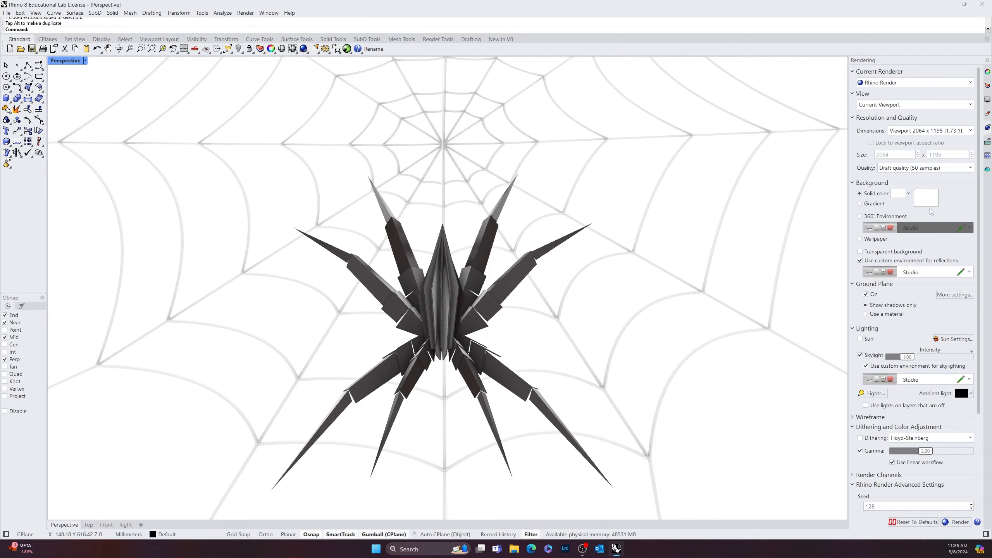
{"action": "left_click", "coordinate": [861, 205]}
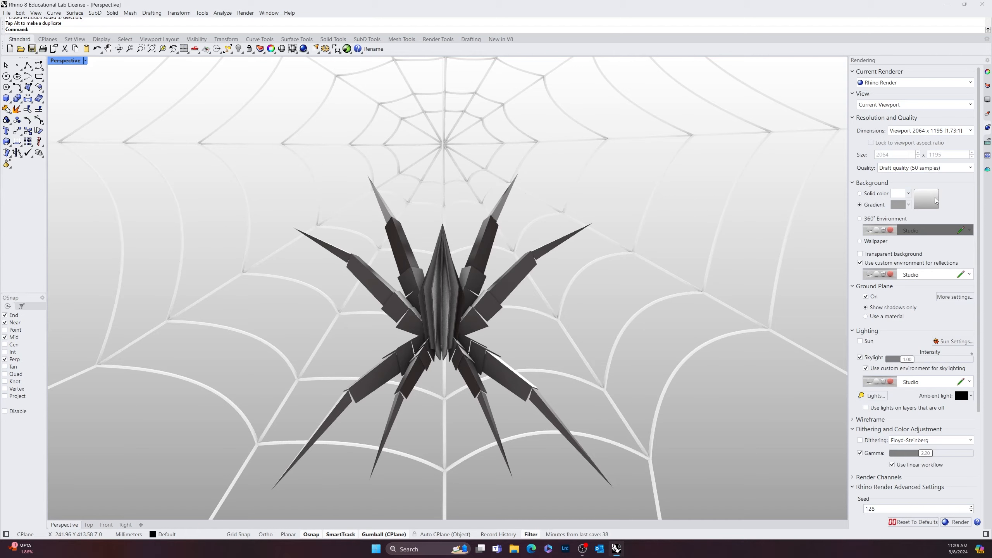
{"action": "left_click", "coordinate": [901, 204]}
{"action": "left_click_drag", "start_coordinate": [589, 269], "coordinate": [580, 289]}
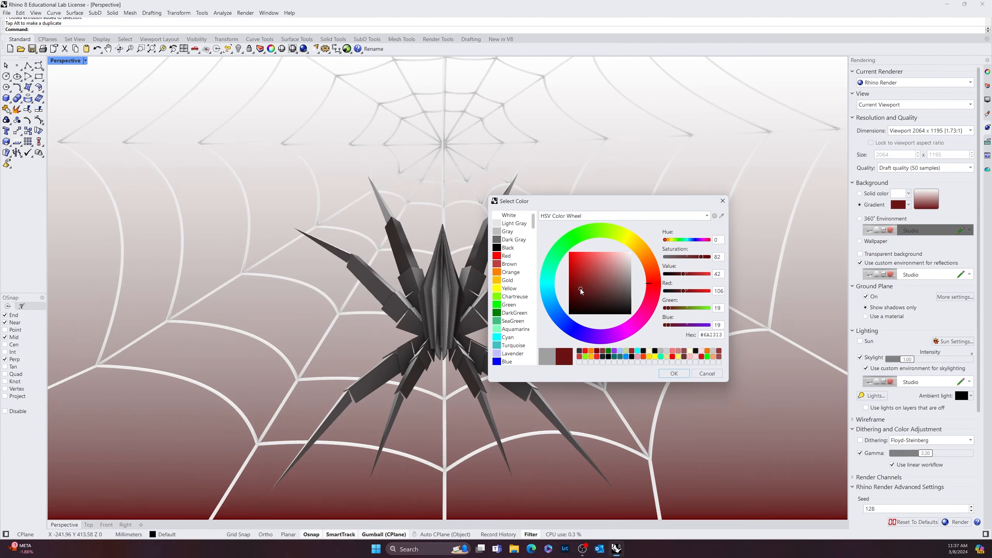
{"action": "left_click", "coordinate": [670, 373]}
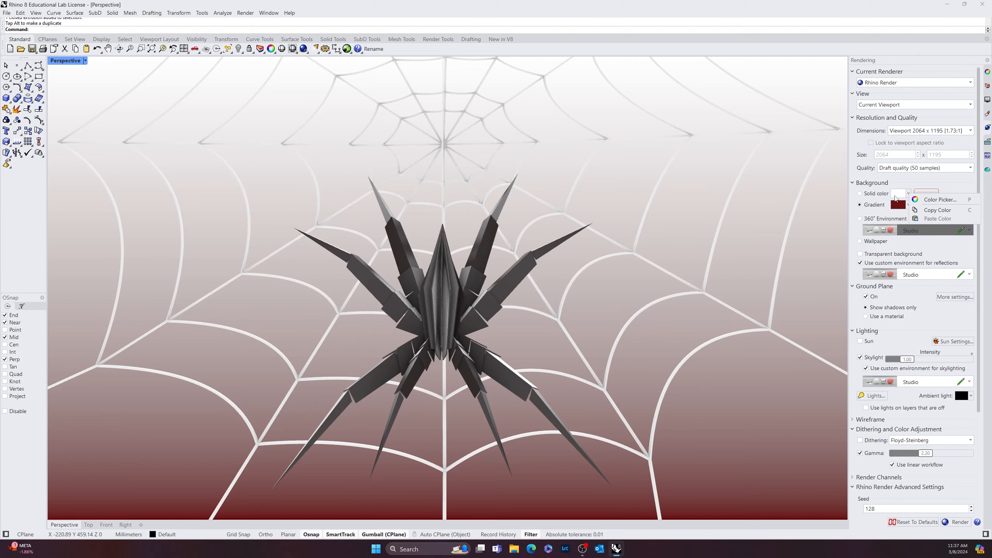
Set the upper colour of the background gradient to black, #000000.
{"action": "left_click", "coordinate": [897, 194]}
{"action": "left_click", "coordinate": [630, 313]}
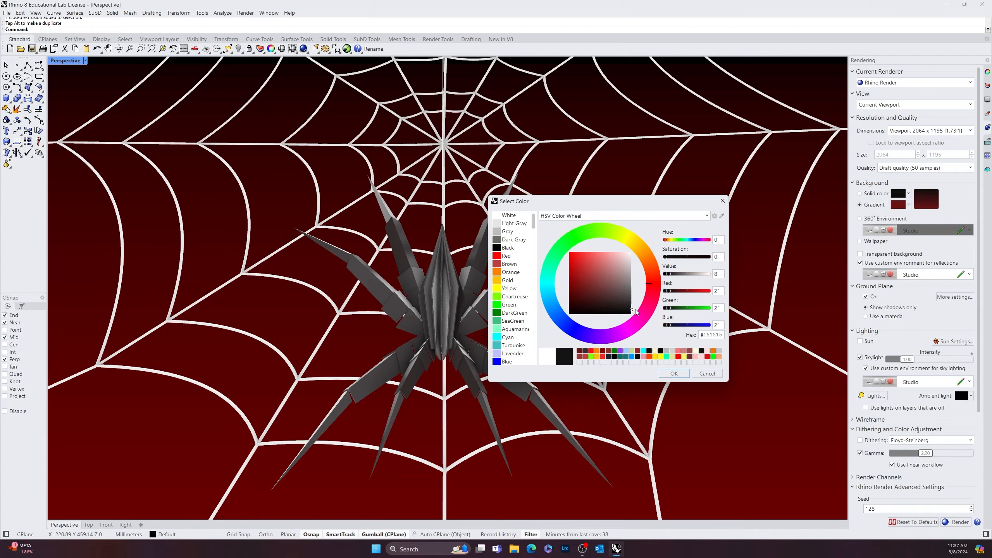
{"action": "mouse_move", "coordinate": [629, 313]}
{"action": "left_mouse_down"}
{"action": "mouse_move", "coordinate": [629, 292]}
{"action": "mouse_move", "coordinate": [617, 292]}
{"action": "mouse_move", "coordinate": [630, 324]}
{"action": "left_mouse_up"}
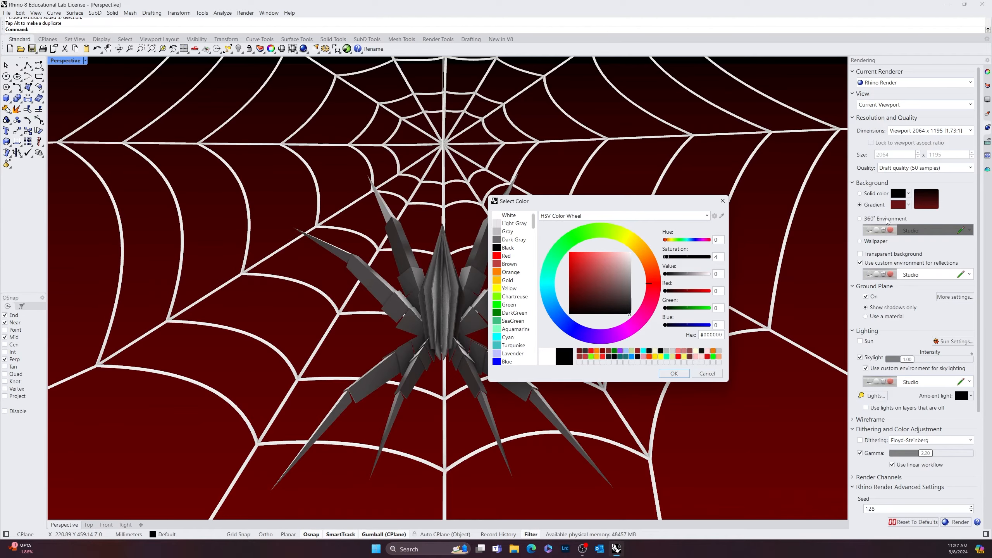
{"action": "left_click", "coordinate": [674, 374]}
Turn off the ground plane and set the skylight intensity to 1.20.
{"action": "right_click_drag", "start_coordinate": [779, 305], "coordinate": [602, 347]}
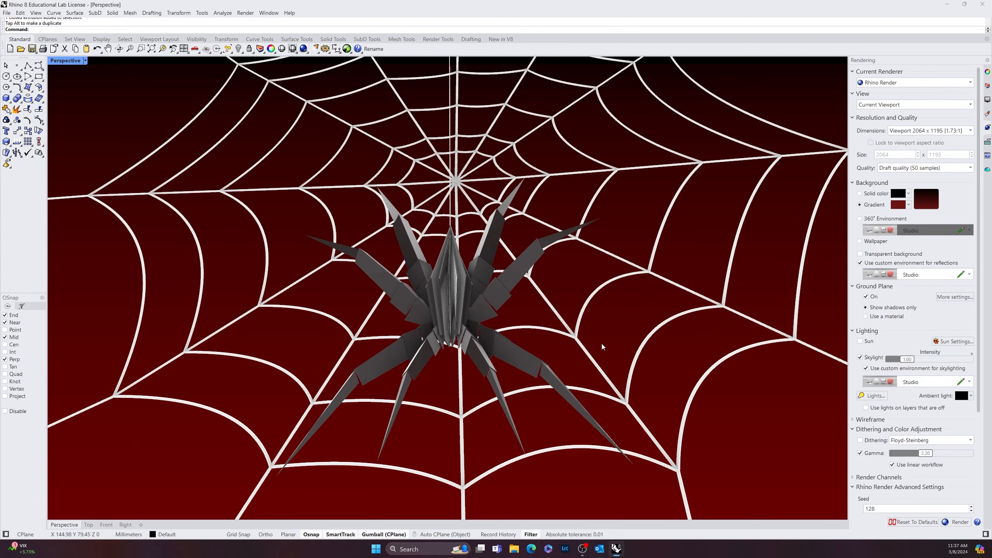
{"action": "right_click_drag", "start_coordinate": [511, 428], "coordinate": [556, 430]}
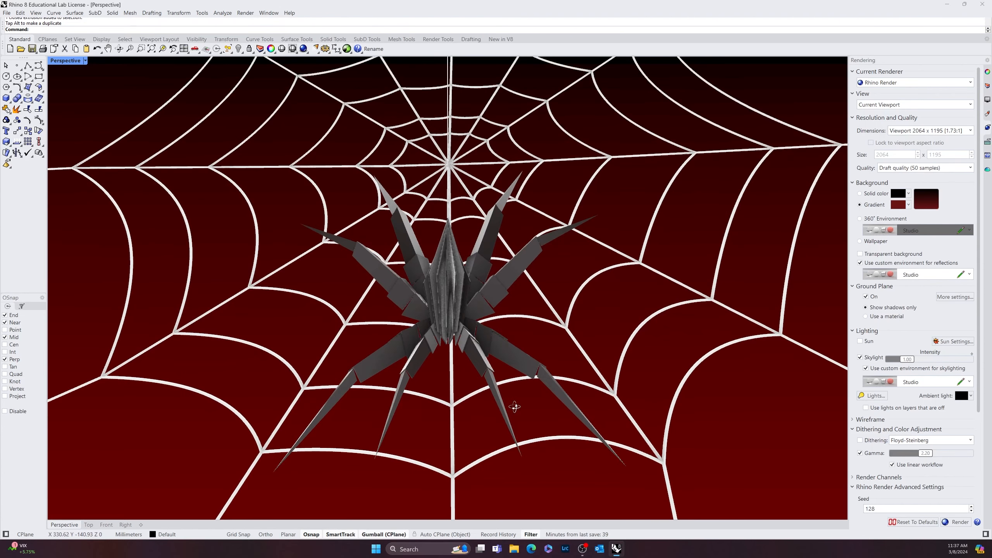
{"action": "right_click_drag", "start_coordinate": [451, 455], "coordinate": [513, 450]}
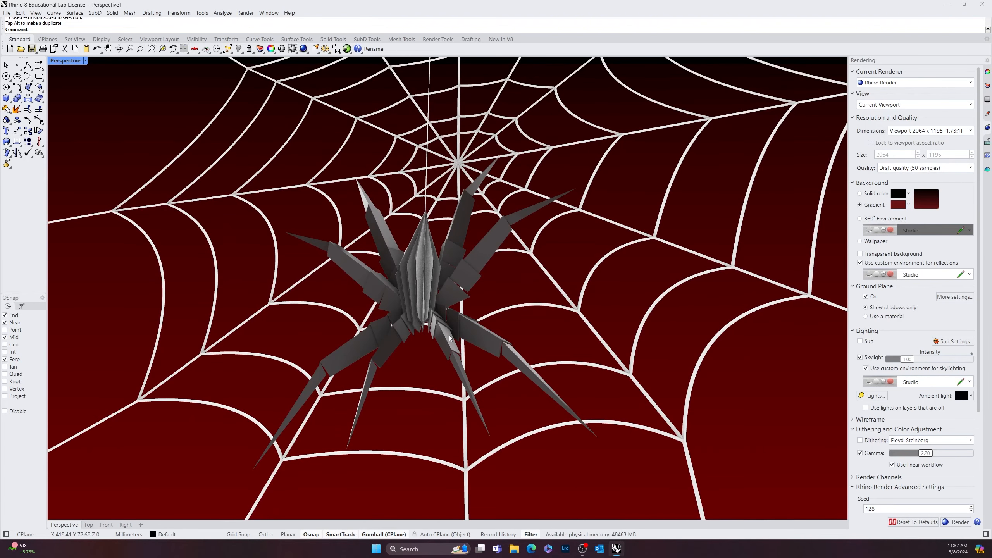
{"action": "scroll", "coordinate": [430, 331], "scroll_direction": "up", "scroll_amount": 1}
{"action": "right_click_drag", "start_coordinate": [492, 388], "coordinate": [492, 381], "text": "shift"}
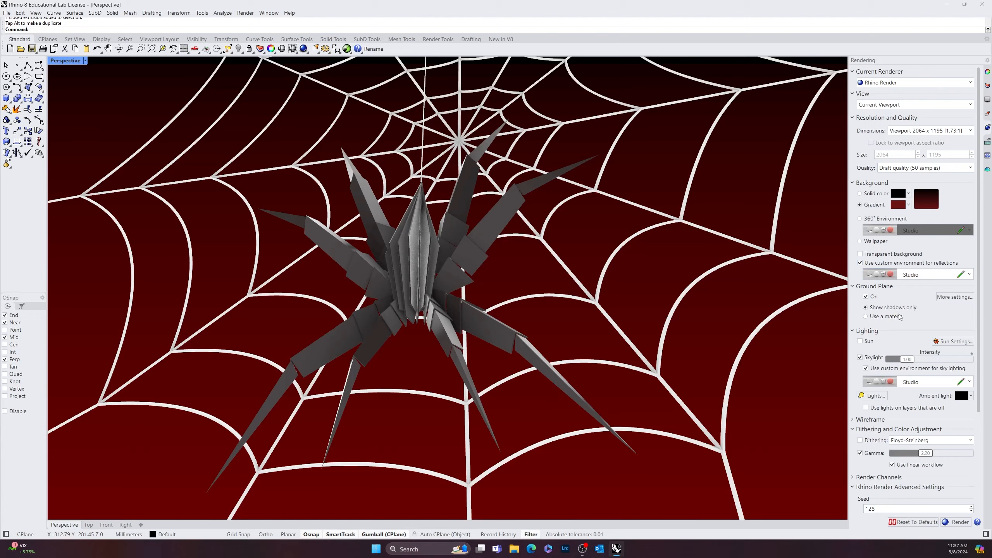
{"action": "left_click", "coordinate": [866, 297]}
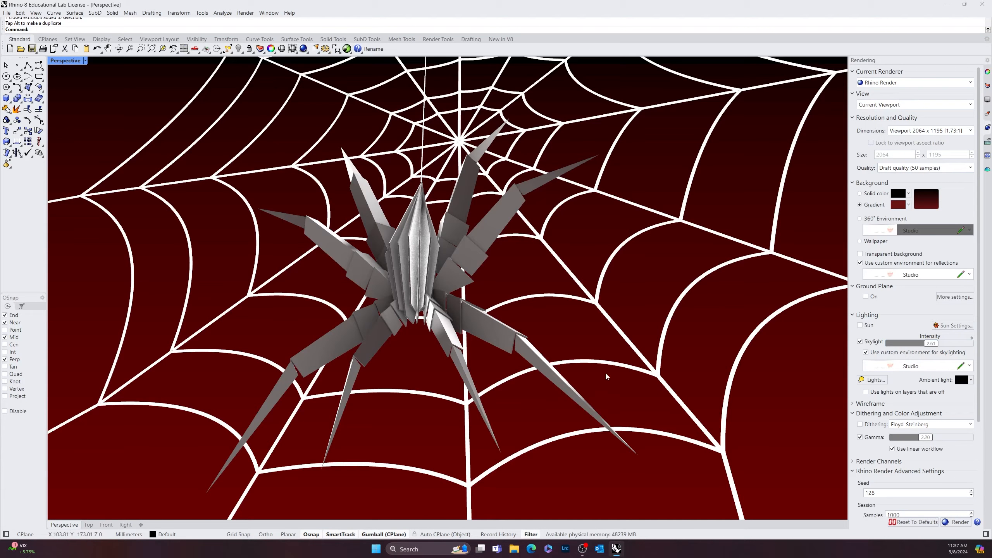
{"action": "left_click_drag", "start_coordinate": [929, 352], "coordinate": [911, 354]}
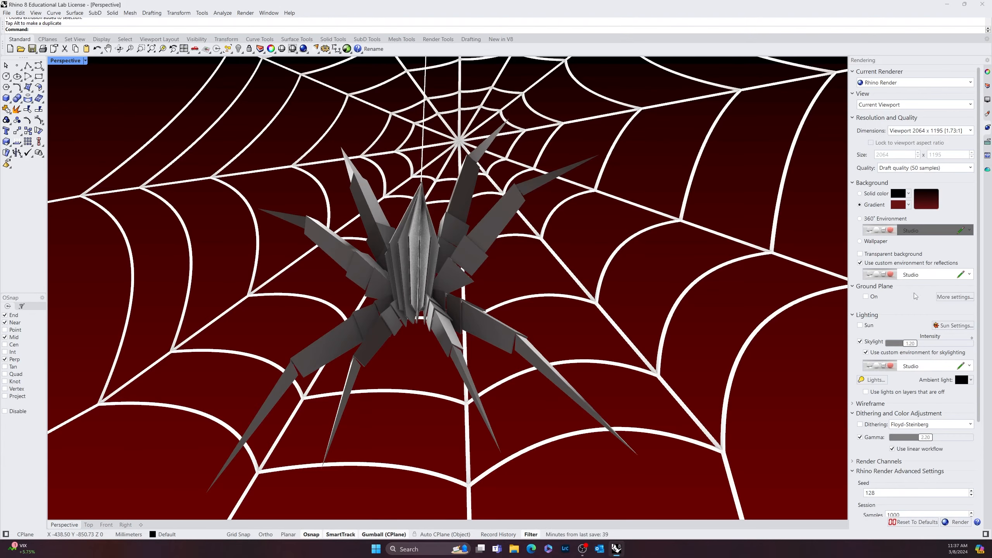
Set the render dimensions to 3200 x 2400, render a test image of the view and close it.
{"action": "left_click", "coordinate": [910, 131]}
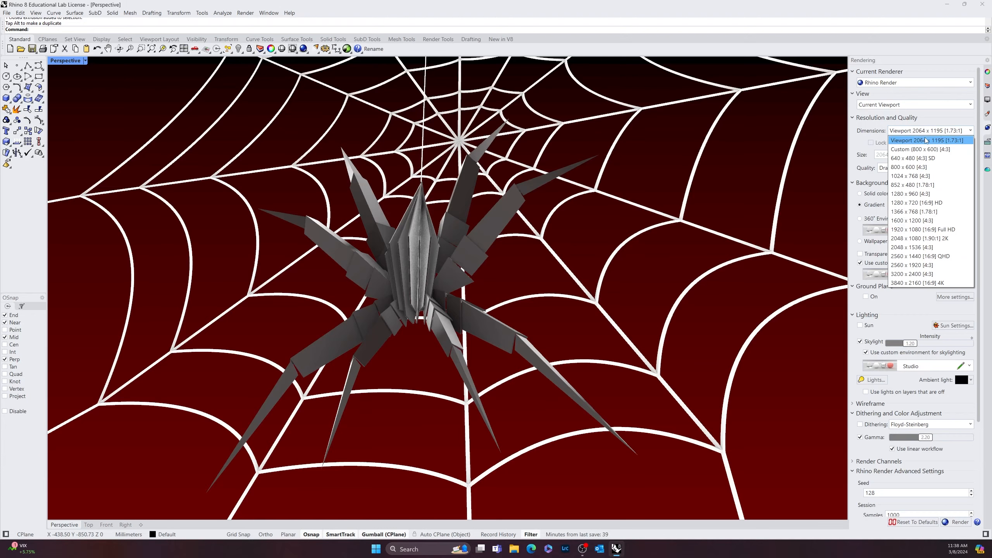
{"action": "left_click", "coordinate": [915, 275]}
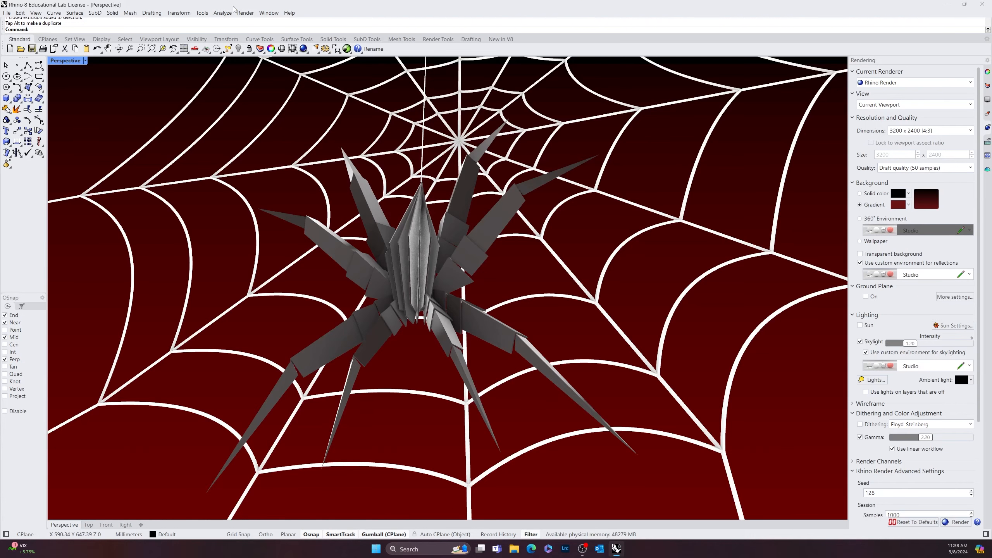
{"action": "left_click", "coordinate": [244, 13]}
{"action": "left_click", "coordinate": [245, 13]}
{"action": "left_click", "coordinate": [305, 51]}
{"action": "left_click", "coordinate": [316, 63]}
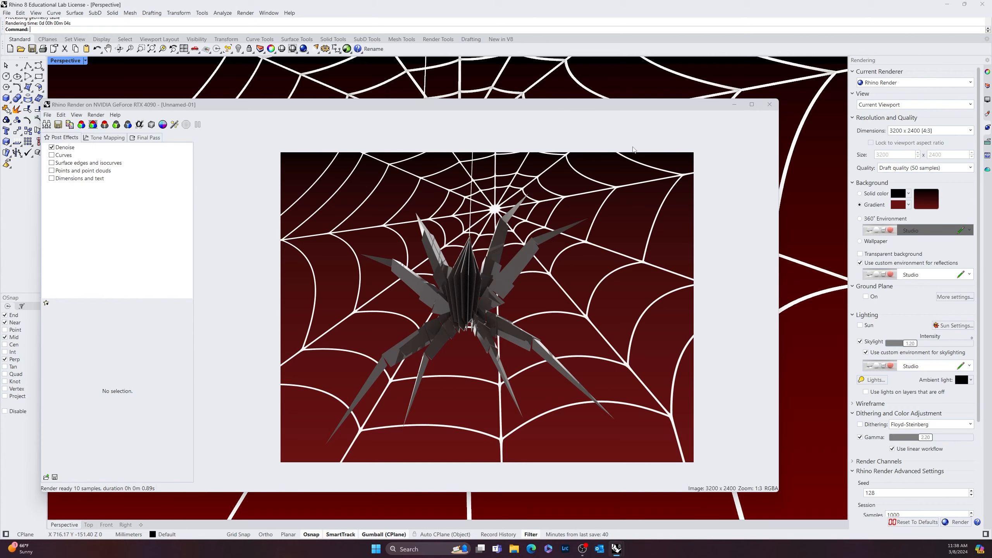
{"action": "left_click", "coordinate": [770, 105]}
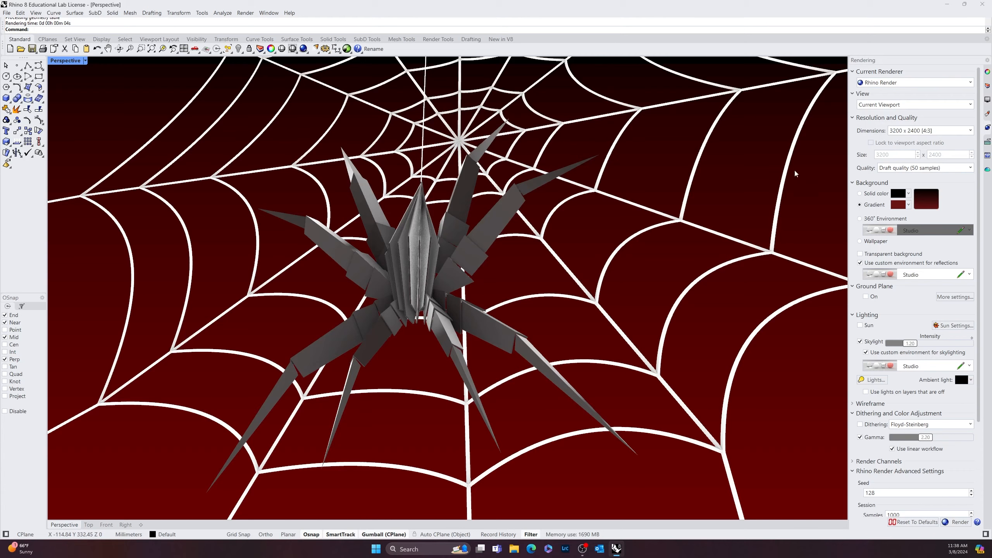
Set the render to final quality with 1500 samples at 3840 x 2160 4K, then render a test image and close it.
{"action": "left_click", "coordinate": [925, 167]}
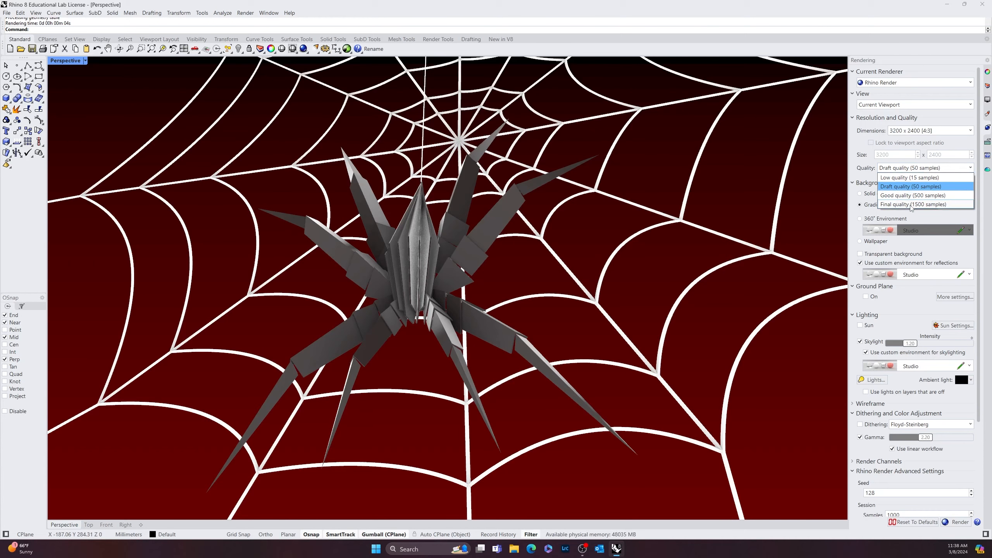
{"action": "left_click", "coordinate": [910, 207]}
{"action": "right_click_drag", "start_coordinate": [556, 276], "coordinate": [592, 268], "text": "shift"}
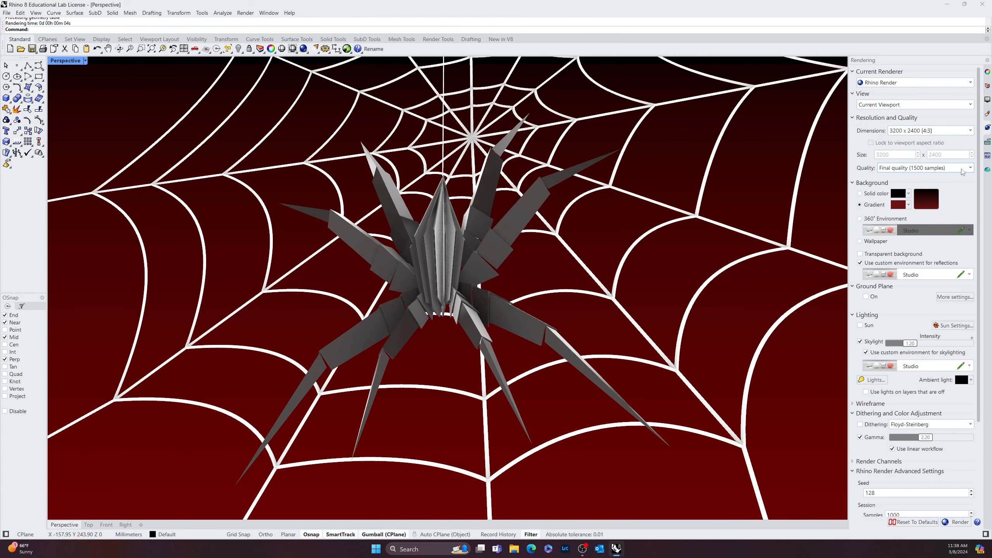
{"action": "left_click", "coordinate": [963, 132]}
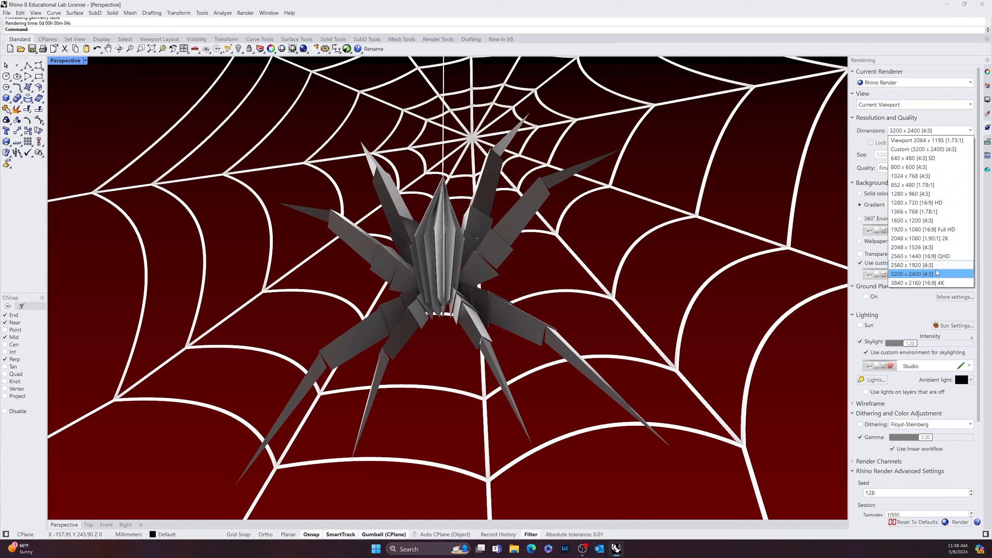
{"action": "left_click", "coordinate": [931, 282]}
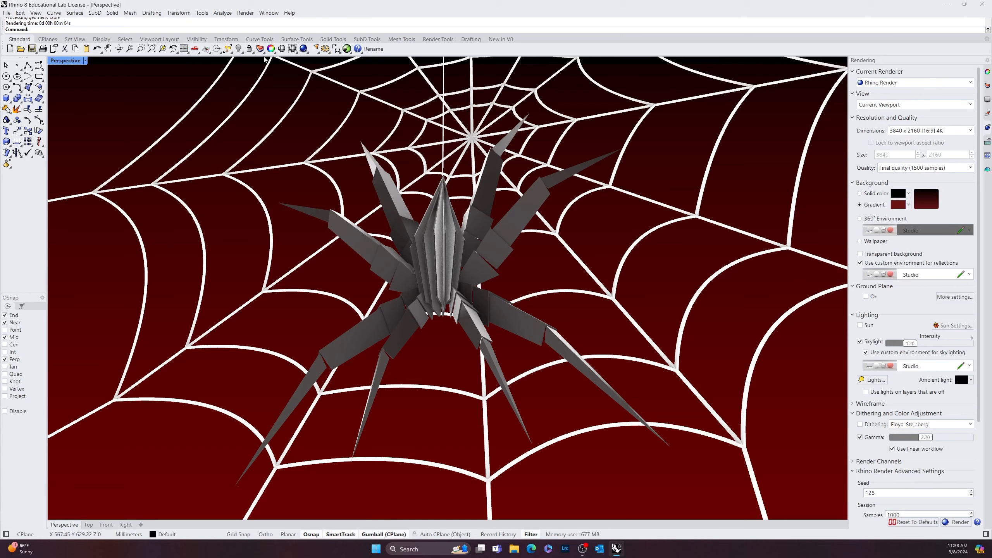
{"action": "left_click", "coordinate": [307, 51]}
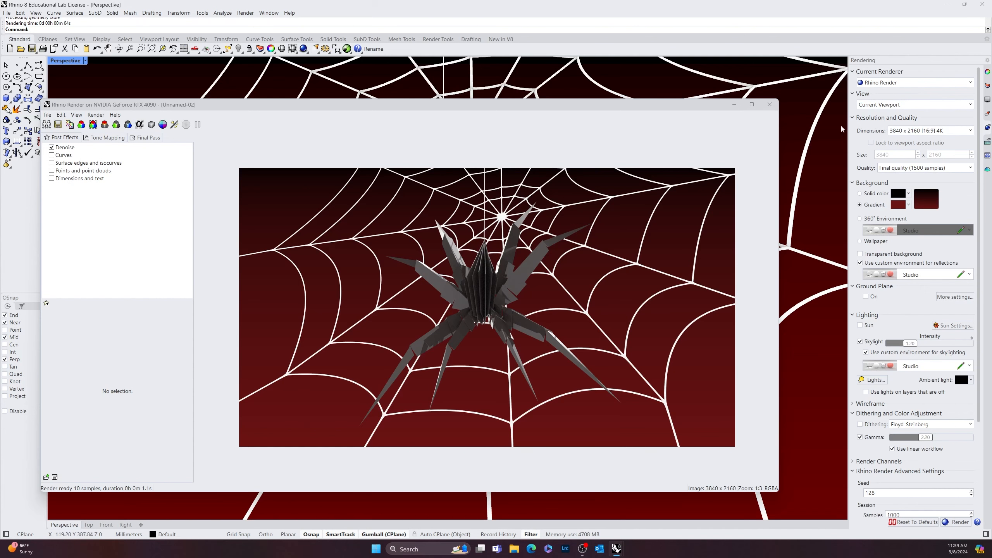
{"action": "left_click", "coordinate": [770, 104]}
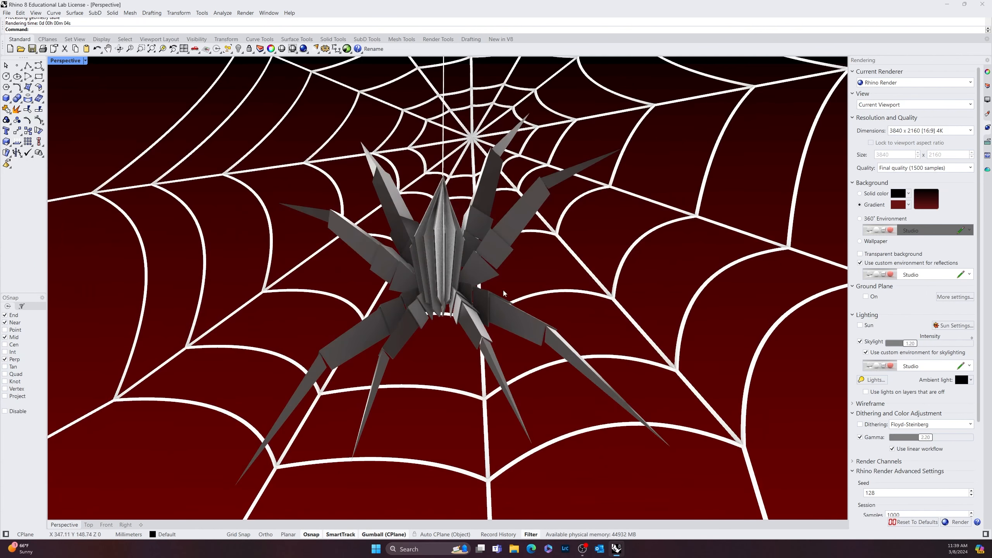
Lower the Paint material's gloss to 12% and render the scene again.
{"action": "left_click", "coordinate": [987, 113]}
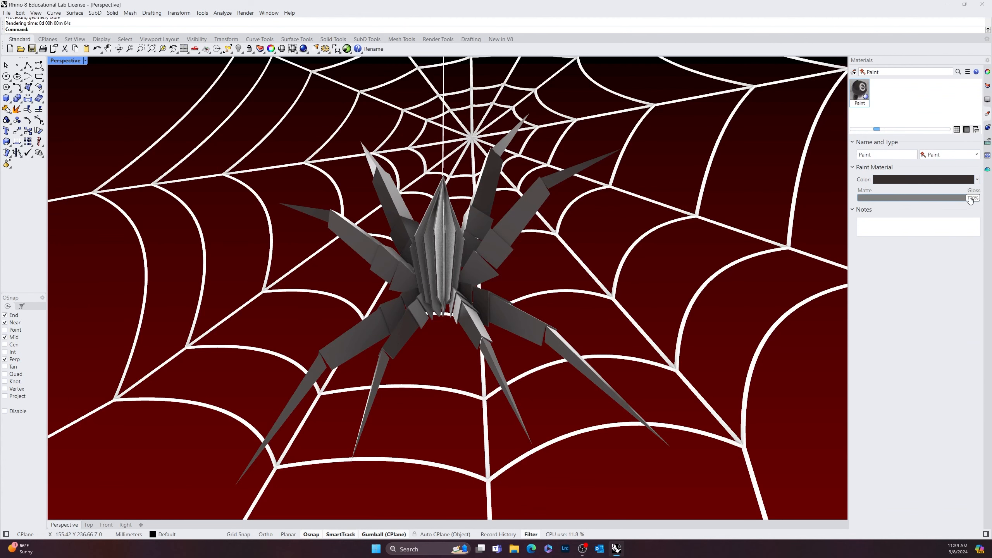
{"action": "mouse_move", "coordinate": [973, 198]}
{"action": "left_mouse_down"}
{"action": "mouse_move", "coordinate": [864, 198]}
{"action": "mouse_move", "coordinate": [879, 199]}
{"action": "left_mouse_up"}
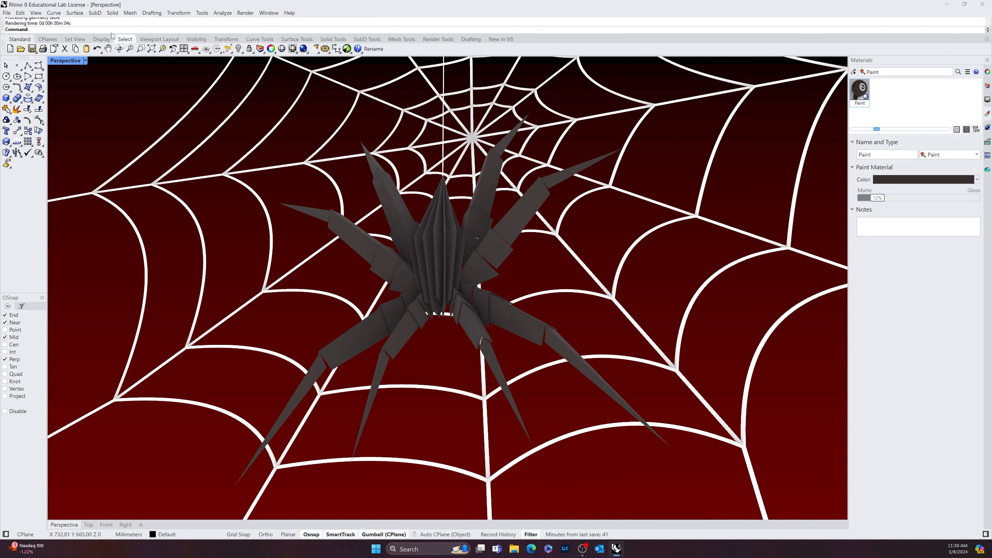
{"action": "left_click", "coordinate": [292, 49]}
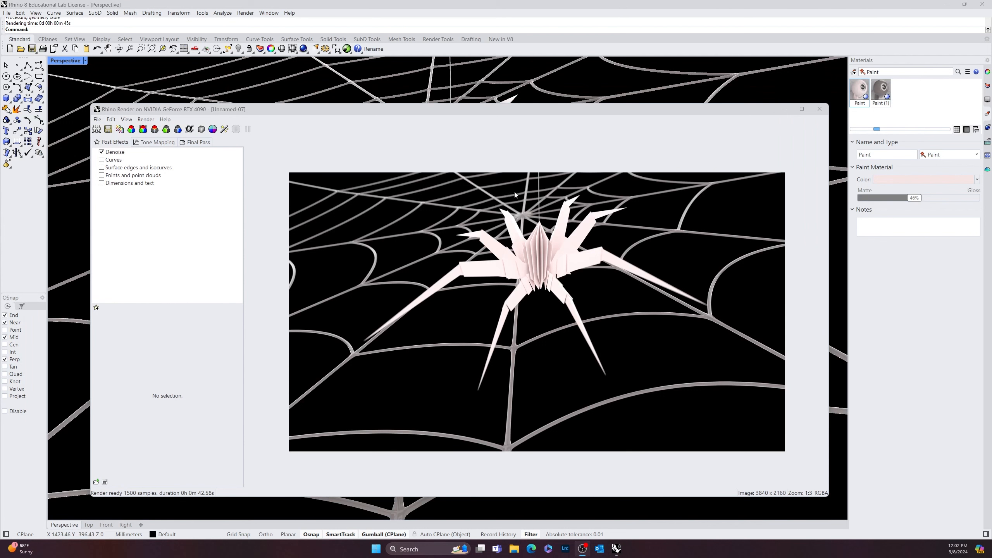
Examine the finished render's web strands and spider at close zoom and bring up the rendering settings.
{"action": "scroll", "coordinate": [585, 313], "scroll_direction": "up", "scroll_amount": 2}
{"action": "scroll", "coordinate": [542, 310], "scroll_direction": "down", "scroll_amount": 2}
{"action": "left_click", "coordinate": [987, 127]}
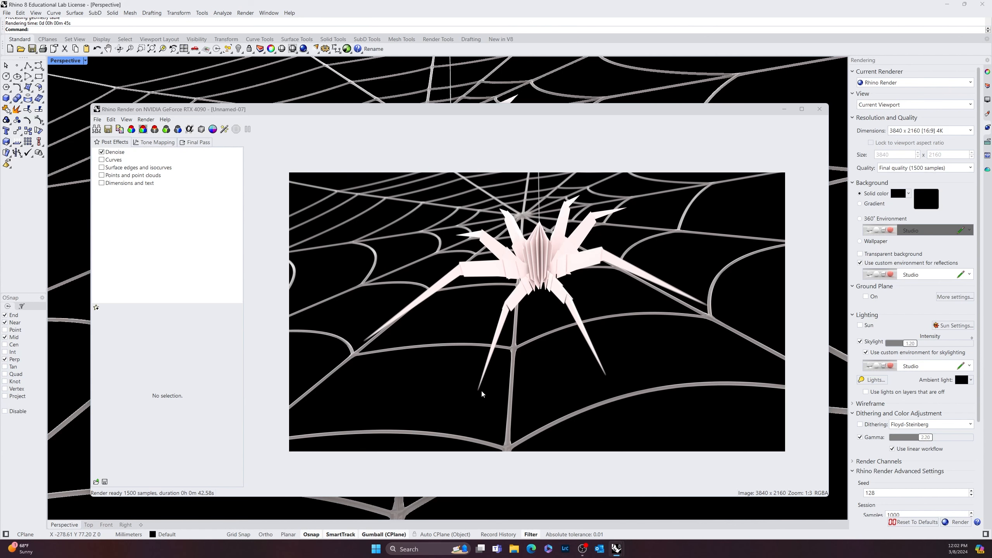
{"action": "scroll", "coordinate": [507, 341], "scroll_direction": "up", "scroll_amount": 2}
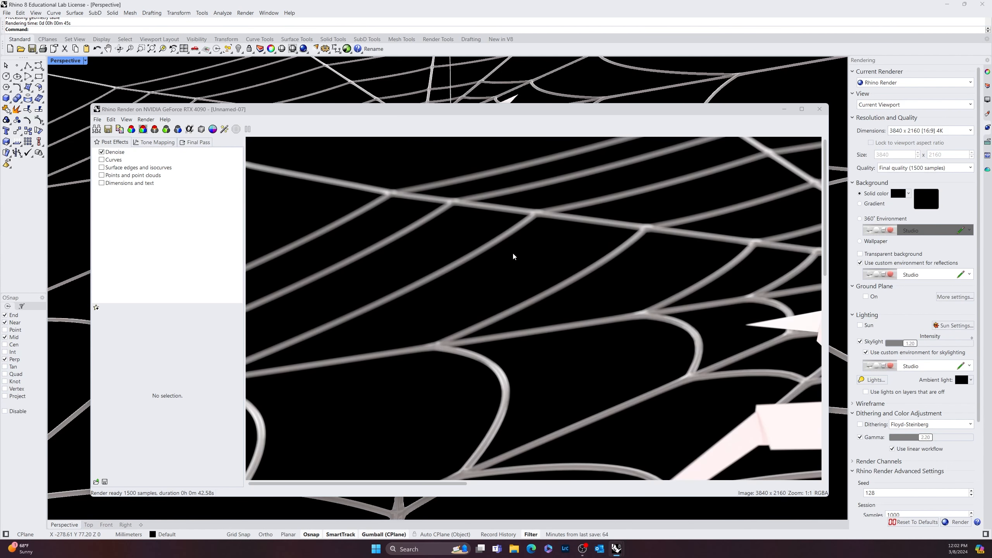
{"action": "scroll", "coordinate": [514, 257], "scroll_direction": "down", "scroll_amount": 2}
Start saving the finished rendering in JPG format, ready for a file name.
{"action": "left_click", "coordinate": [108, 129]}
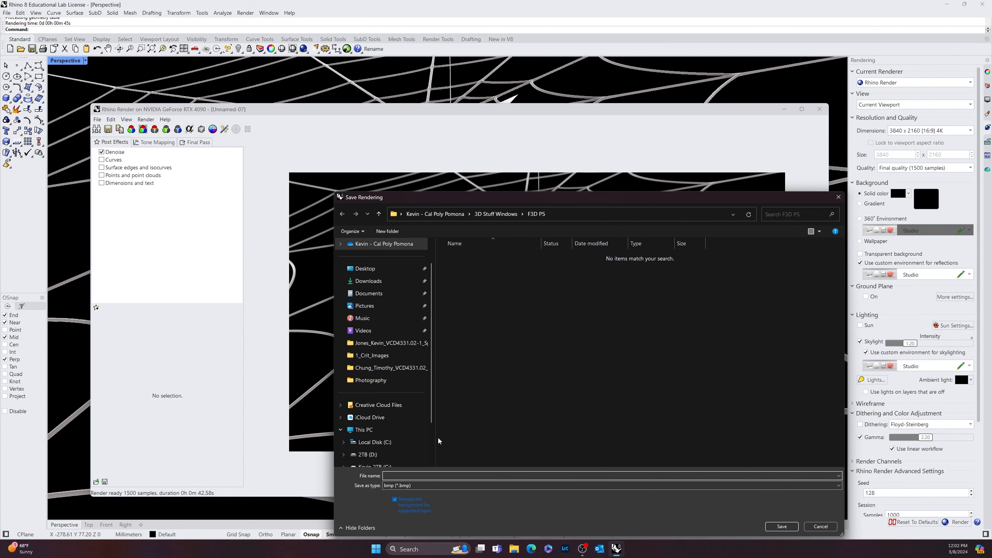
{"action": "left_click", "coordinate": [486, 486]}
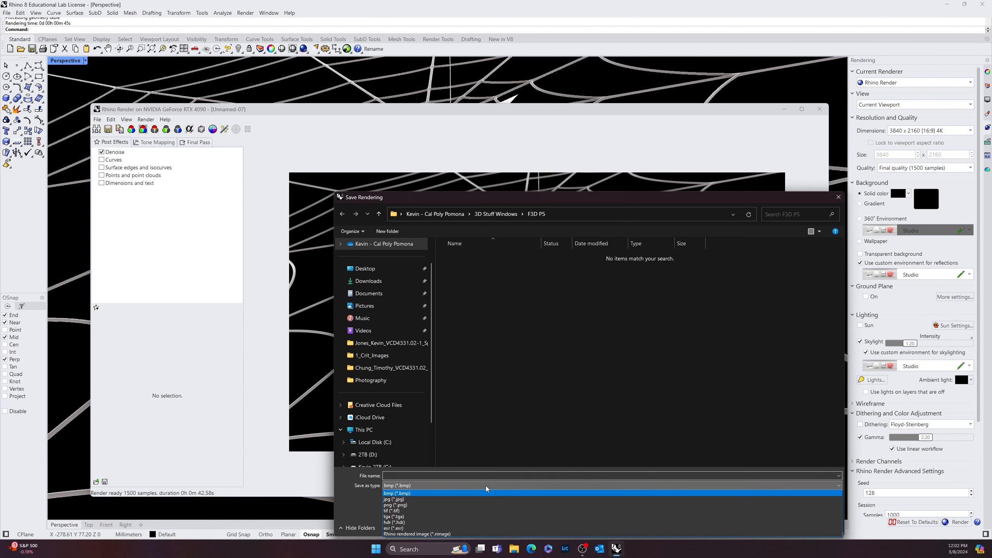
{"action": "left_click", "coordinate": [443, 499]}
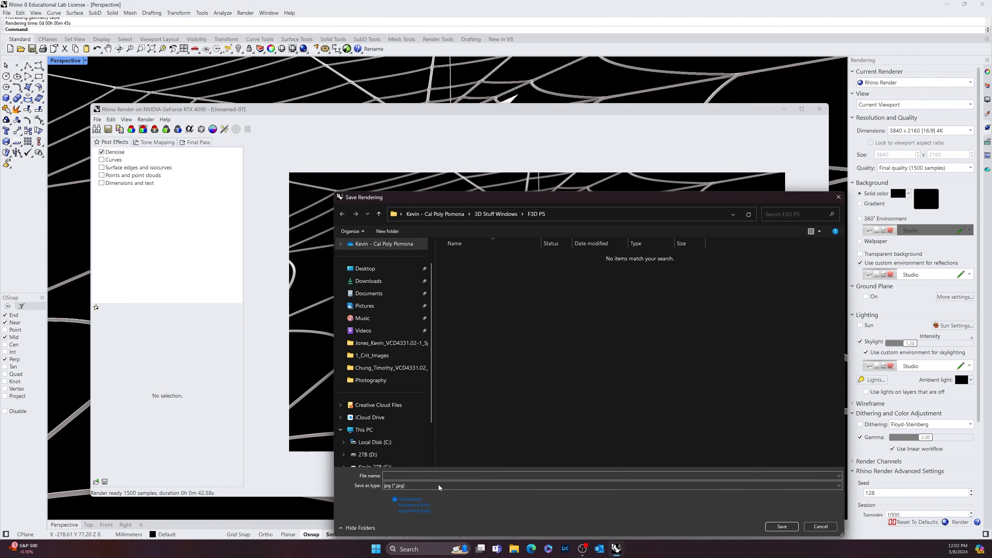
{"action": "left_click", "coordinate": [444, 473]}
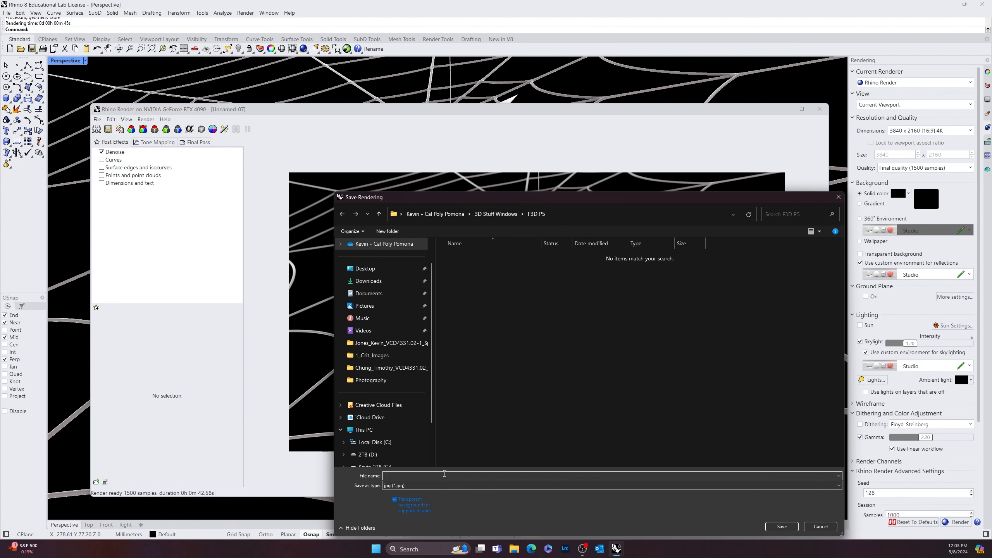